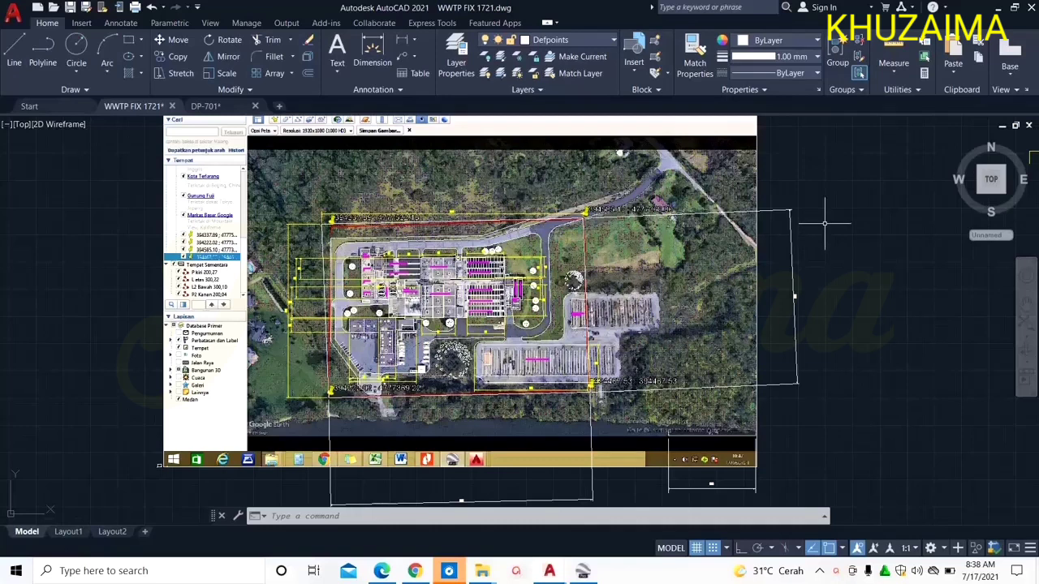
# Step: Review the satellite-based site plan and the treatment process flow diagram sheet in the WWTP FIX 1721 drawing
pyautogui.scroll(-3, 824, 223)
pyautogui.moveTo(842, 371); pyautogui.dragTo(598, 271, button='middle')
pyautogui.scroll(2, 619, 299)
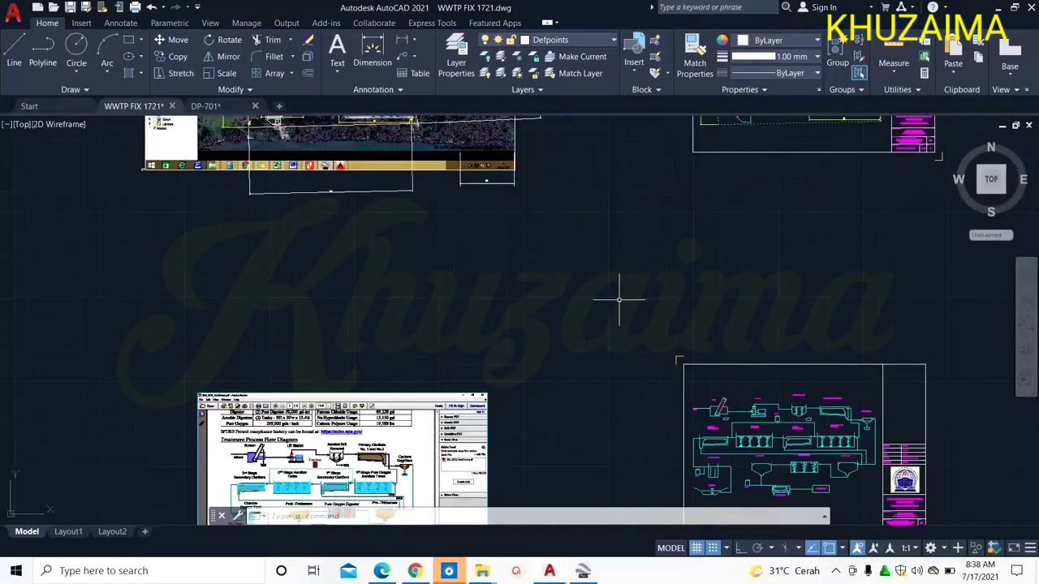
pyautogui.moveTo(640, 398); pyautogui.dragTo(550, 300, button='middle')
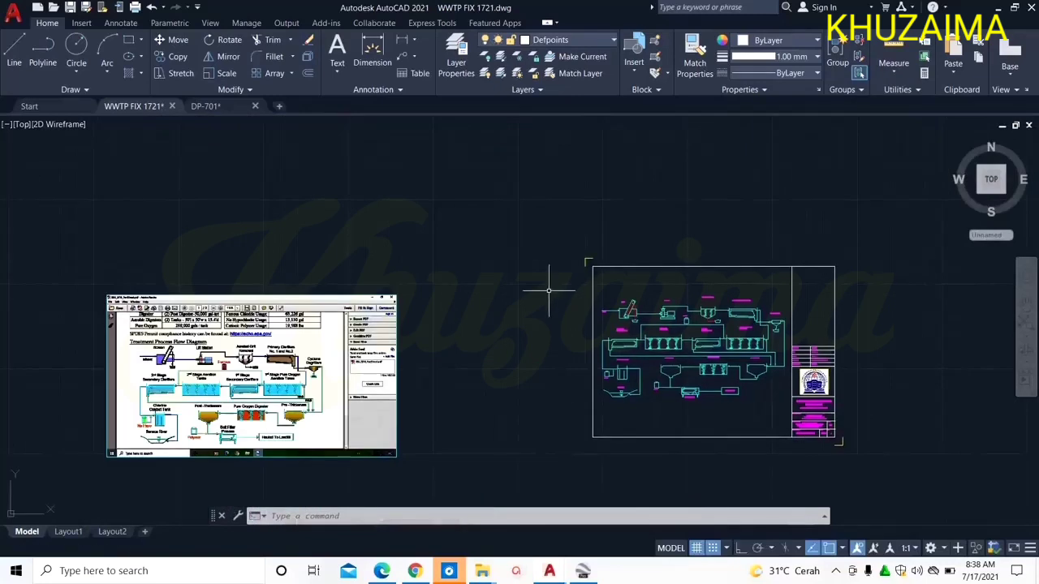
pyautogui.moveTo(273, 189); pyautogui.dragTo(595, 526, button='middle')
pyautogui.scroll(2, 540, 355)
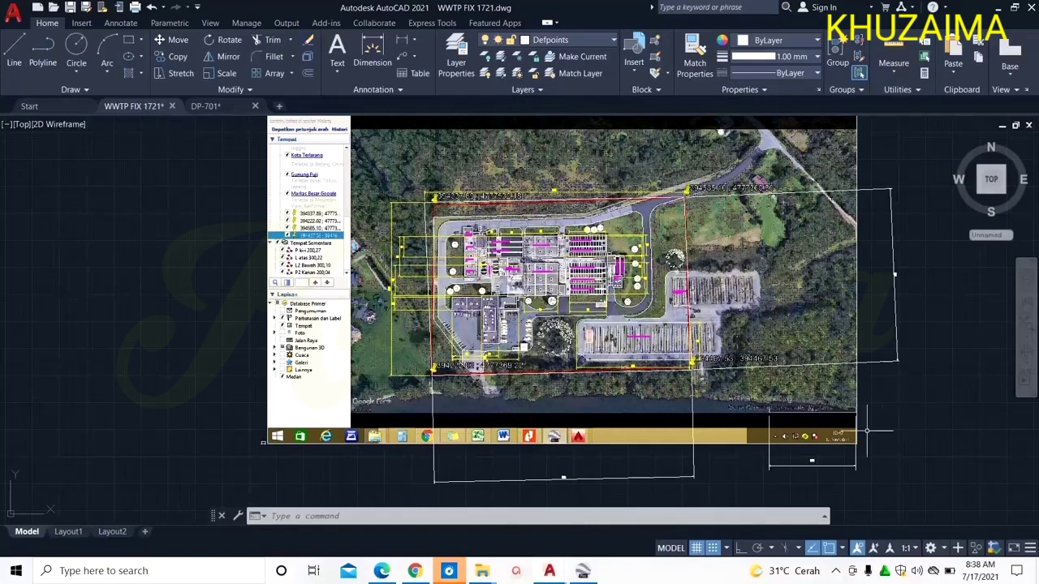
pyautogui.moveTo(867, 431); pyautogui.dragTo(675, 290, button='middle')
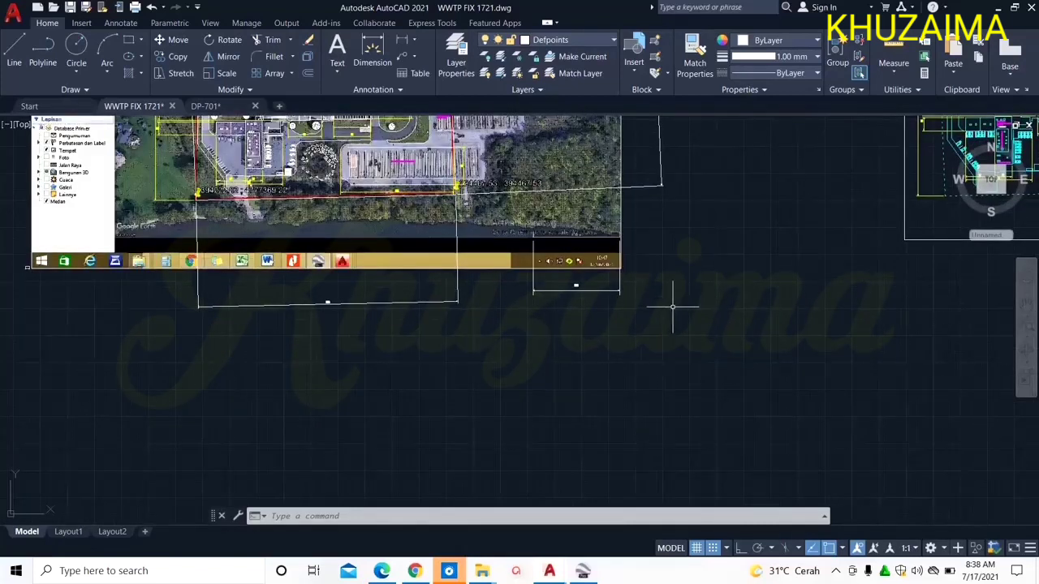
pyautogui.moveTo(766, 457); pyautogui.dragTo(525, 190, button='middle')
pyautogui.moveTo(603, 366); pyautogui.dragTo(566, 260, button='middle')
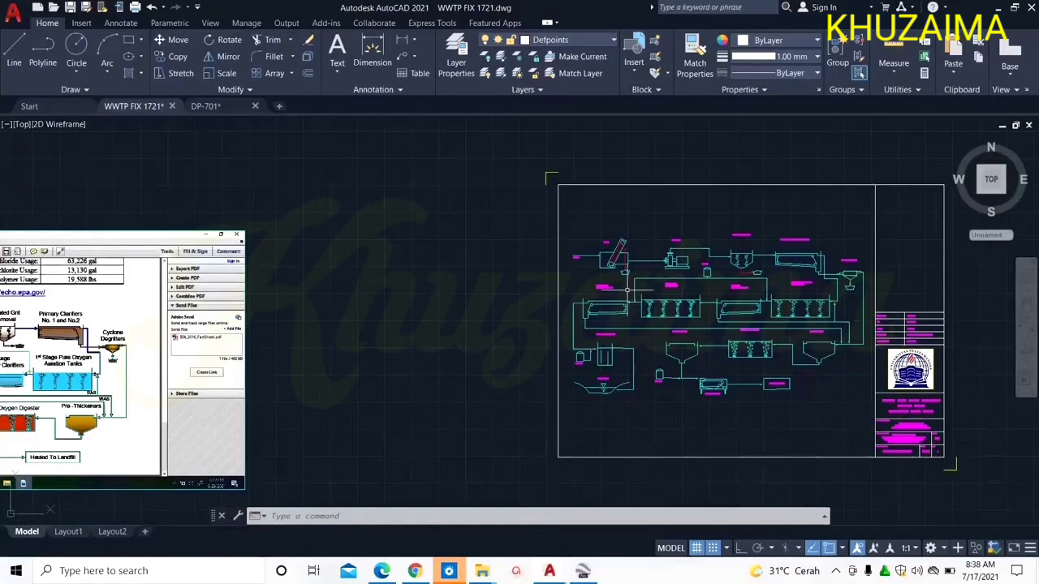
# Step: View the equipment sheet in the DP-701 drawing, and return to WWTP FIX 1721 to examine the satellite site plan
pyautogui.click(208, 107)
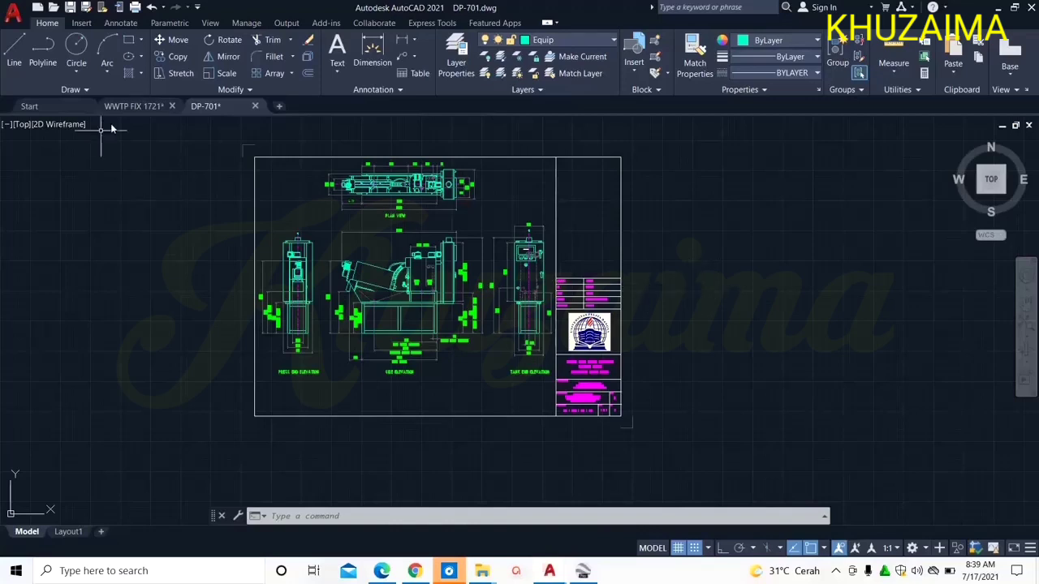
pyautogui.click(128, 110)
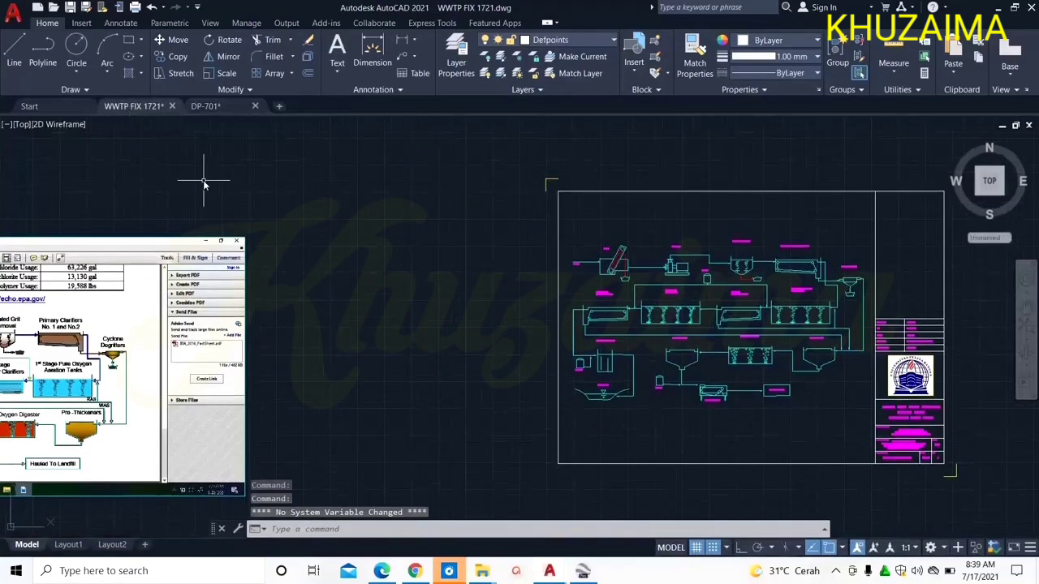
pyautogui.moveTo(216, 205); pyautogui.dragTo(487, 307, button='middle')
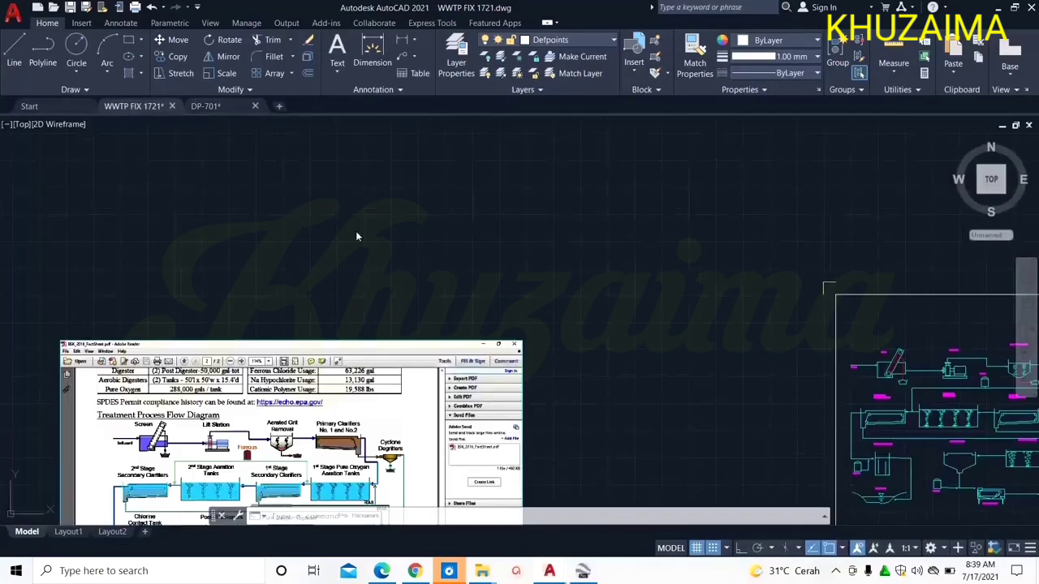
pyautogui.scroll(-2, 354, 235)
pyautogui.moveTo(234, 173); pyautogui.dragTo(317, 315, button='middle')
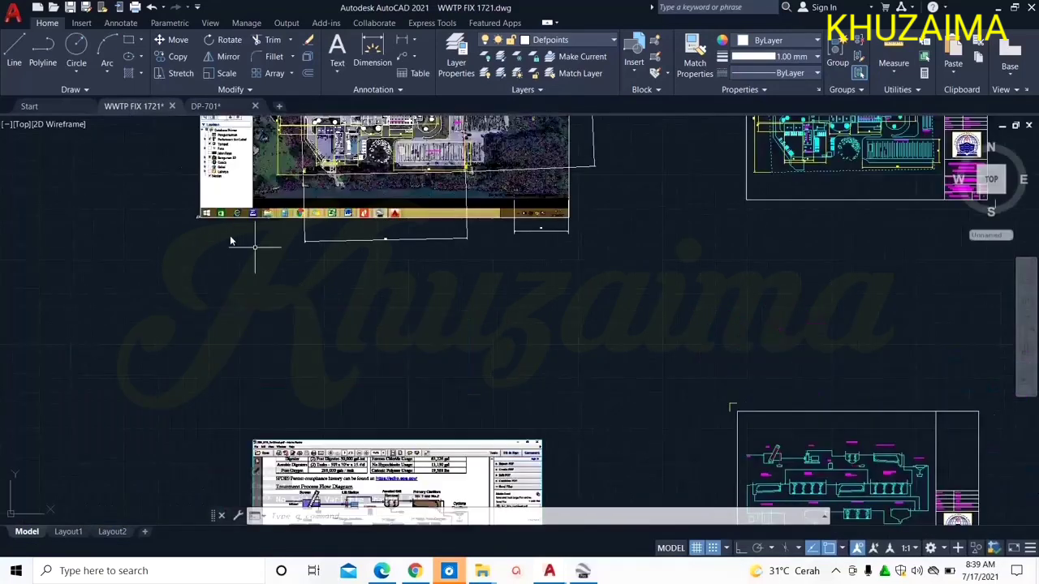
pyautogui.scroll(-2, 219, 233)
pyautogui.moveTo(181, 195); pyautogui.dragTo(239, 320, button='middle')
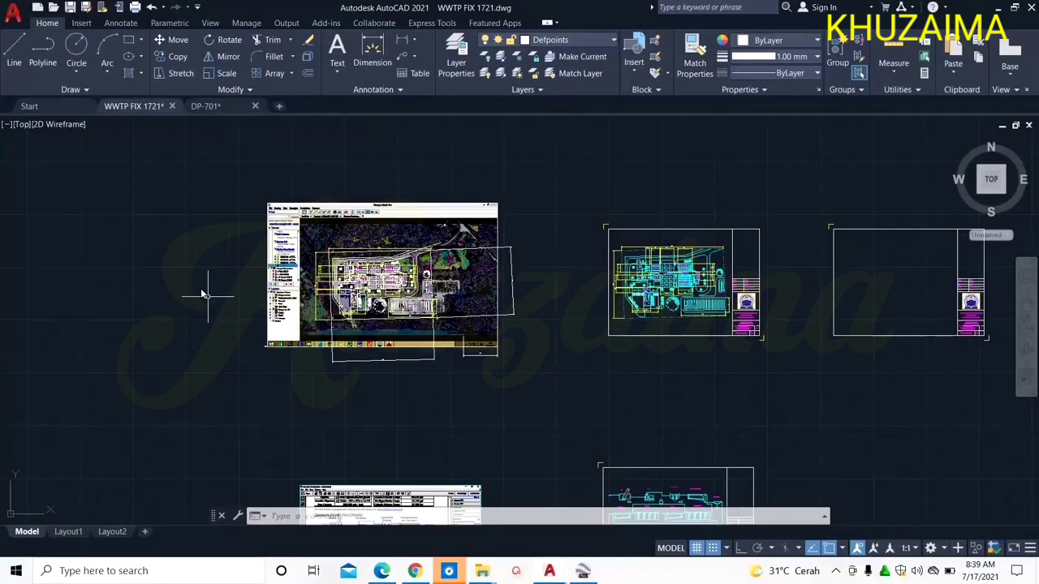
pyautogui.scroll(2, 207, 268)
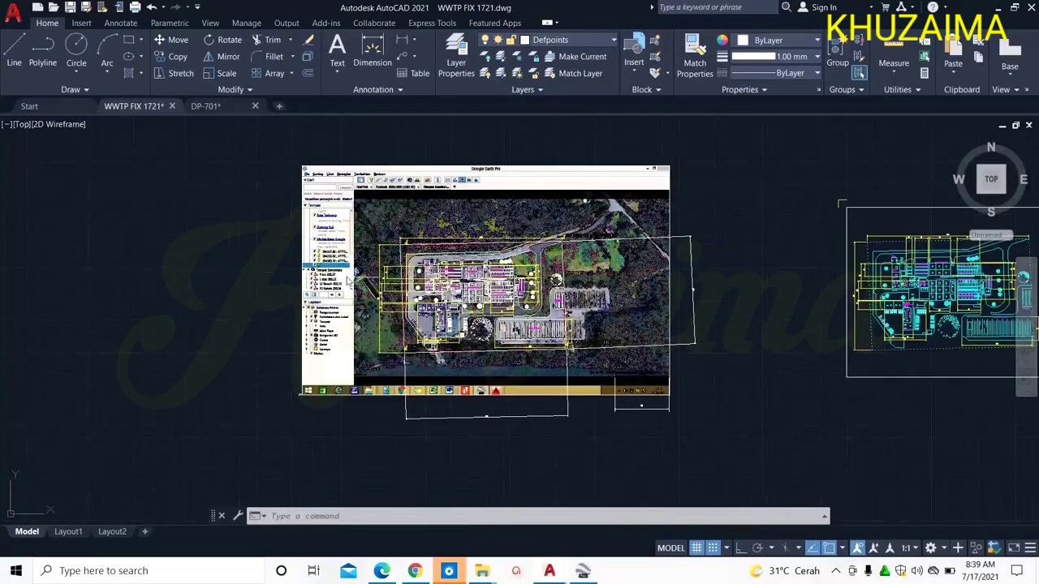
pyautogui.scroll(2, 278, 268)
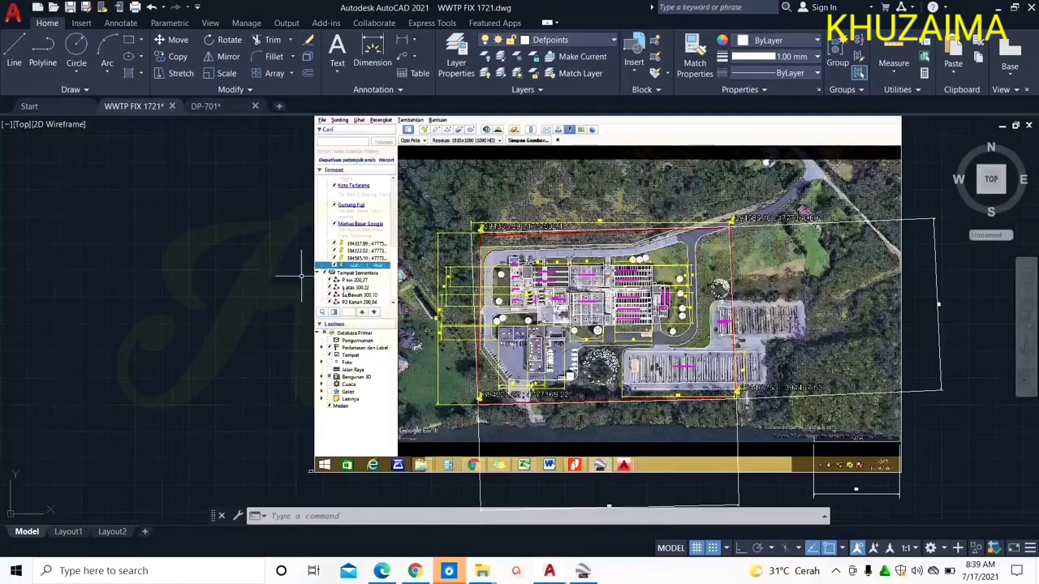
pyautogui.moveTo(364, 293); pyautogui.dragTo(255, 294, button='middle')
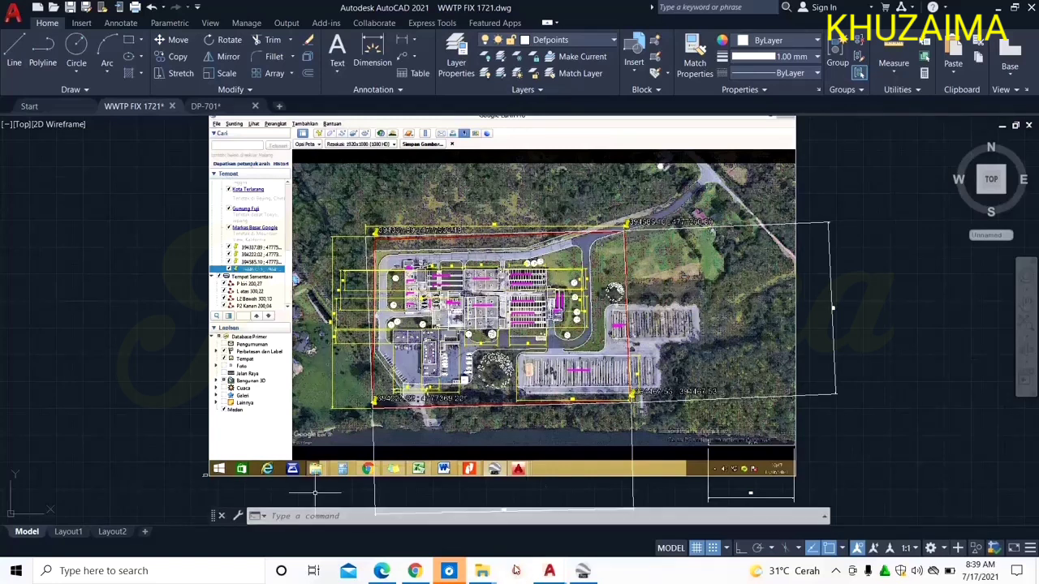
# Step: Switch to Google Earth Pro and fly to the saved placemark 43° 8'35.53"N ; 76°17'57.57"W
pyautogui.click(583, 570)
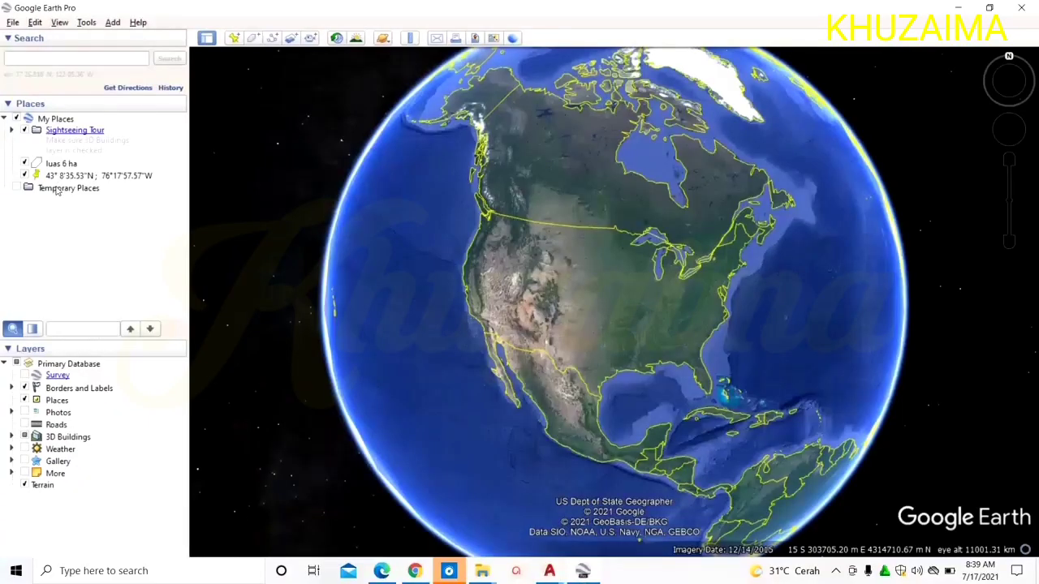
pyautogui.doubleClick(58, 177)
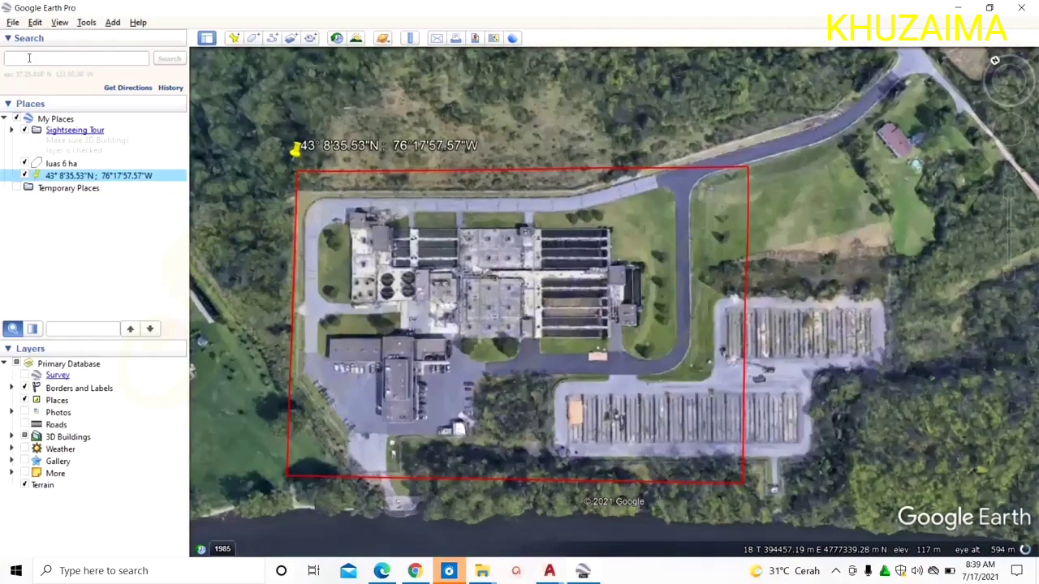
pyautogui.click(84, 175)
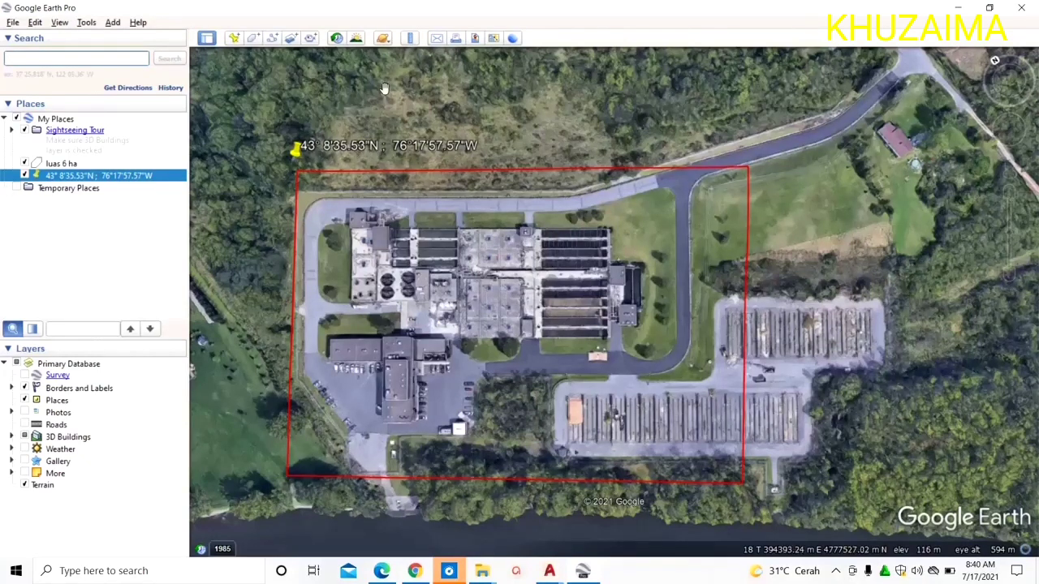
# Step: Set up a polygon ruler measurement with the perimeter in meters and the area in hectares
pyautogui.click(411, 40)
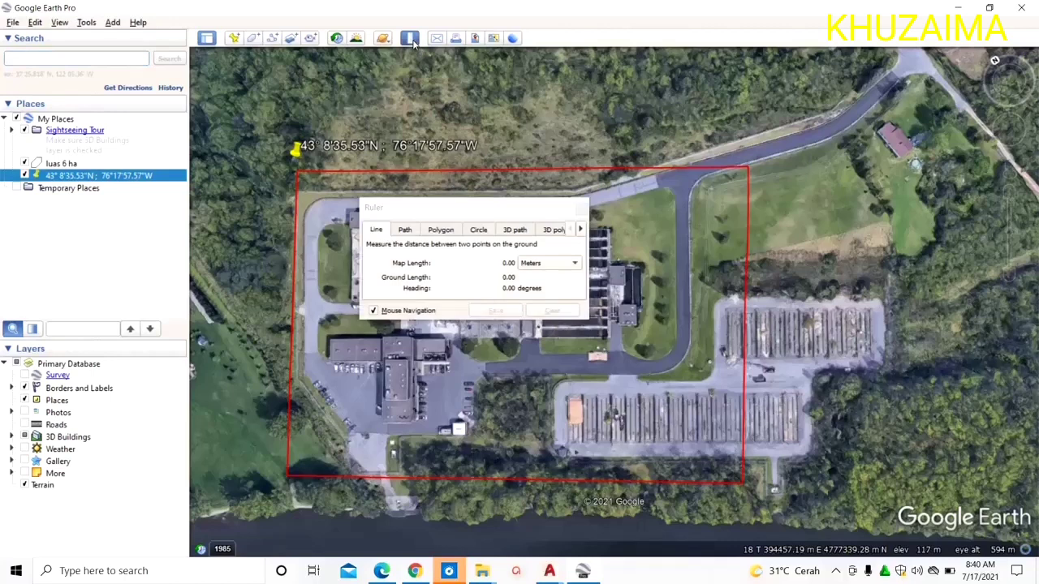
pyautogui.moveTo(441, 209); pyautogui.dragTo(602, 87)
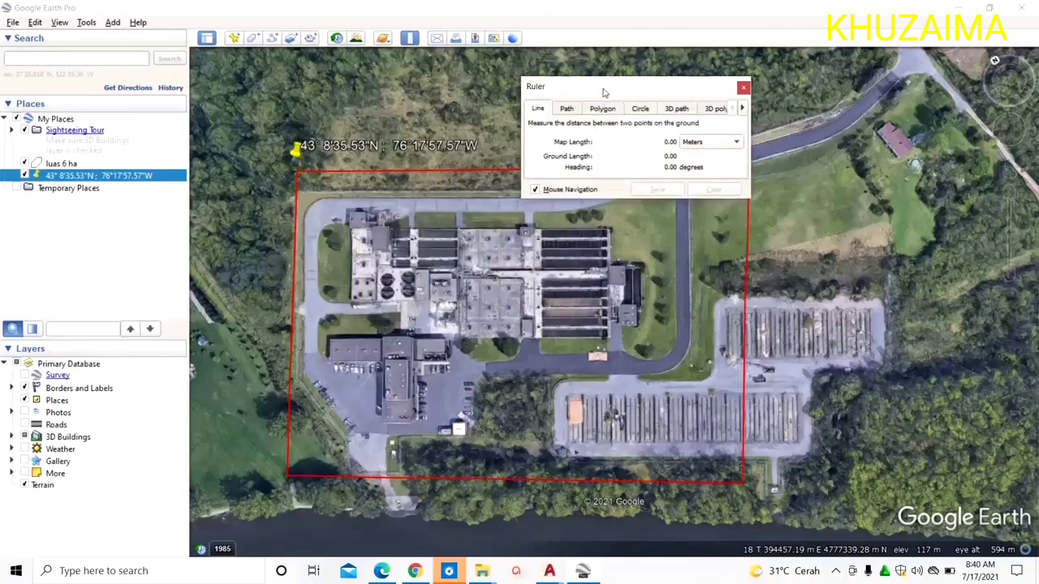
pyautogui.click(602, 109)
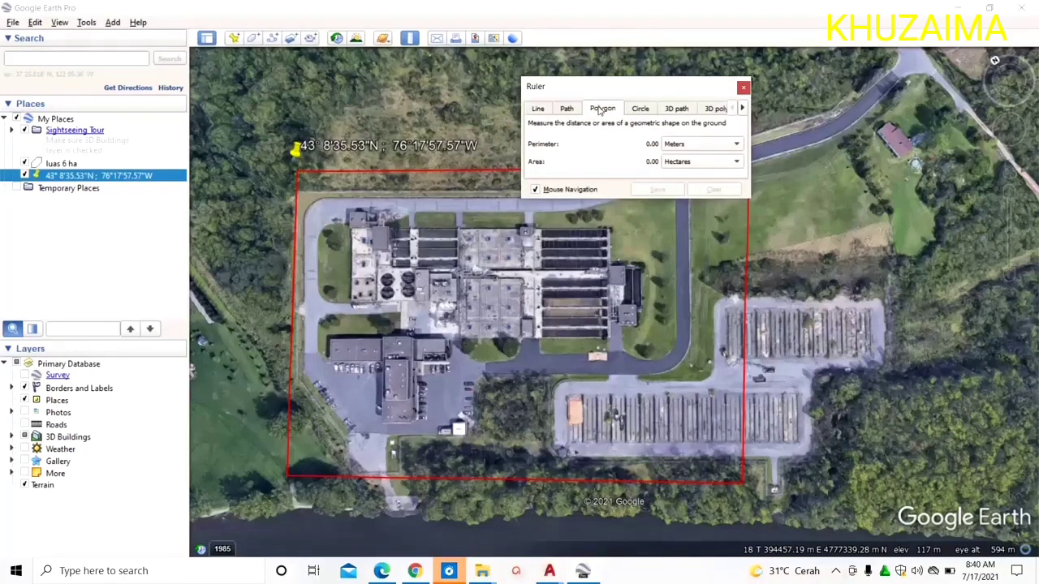
pyautogui.click(688, 146)
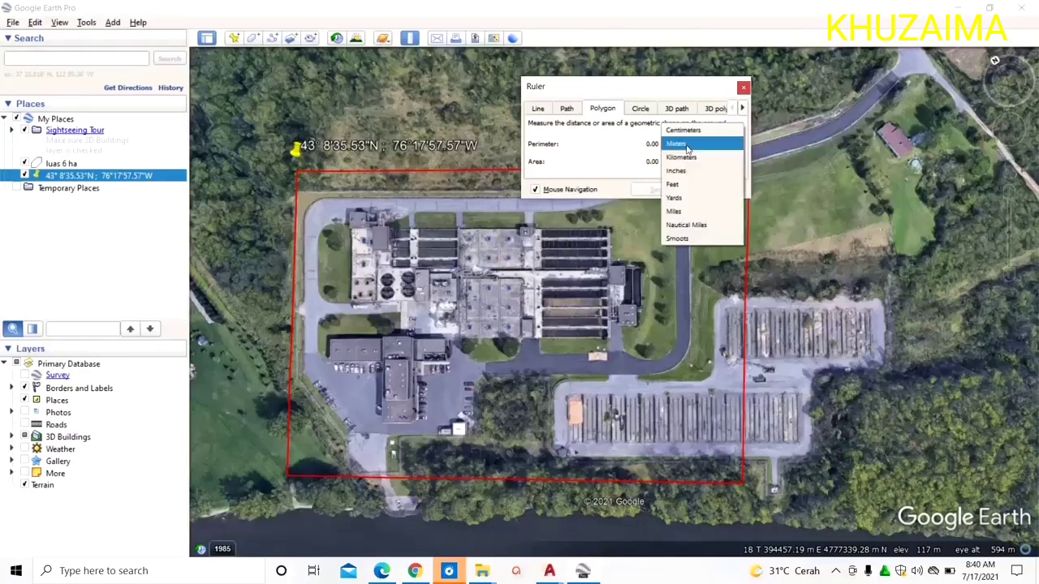
pyautogui.click(688, 148)
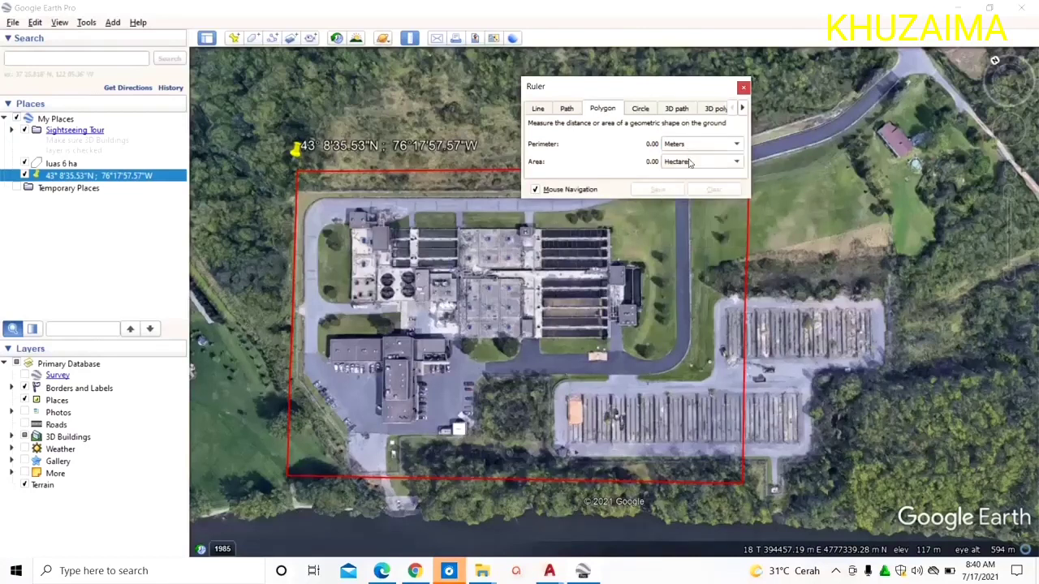
pyautogui.click(692, 162)
pyautogui.click(693, 161)
# Step: Measure the perimeter and area of the red-outlined plant site through its four corners, and discard the measurement
pyautogui.click(299, 172)
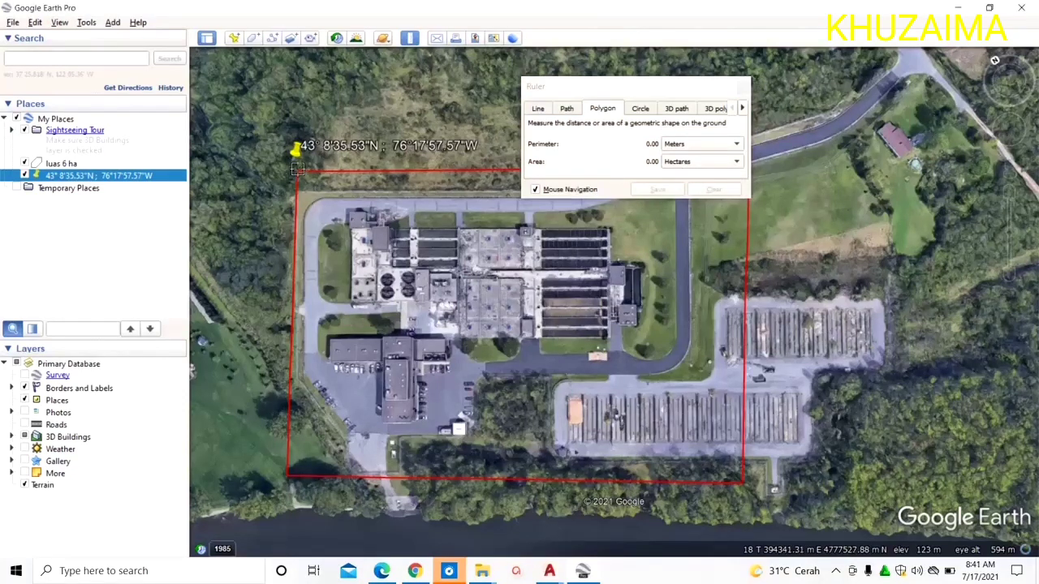
pyautogui.moveTo(674, 90); pyautogui.dragTo(921, 69)
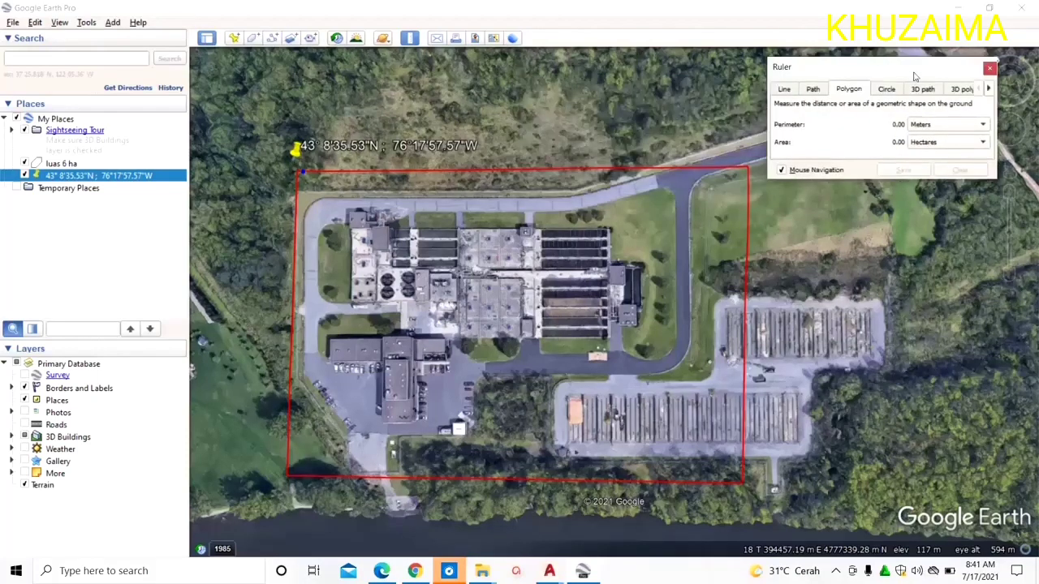
pyautogui.click(748, 167)
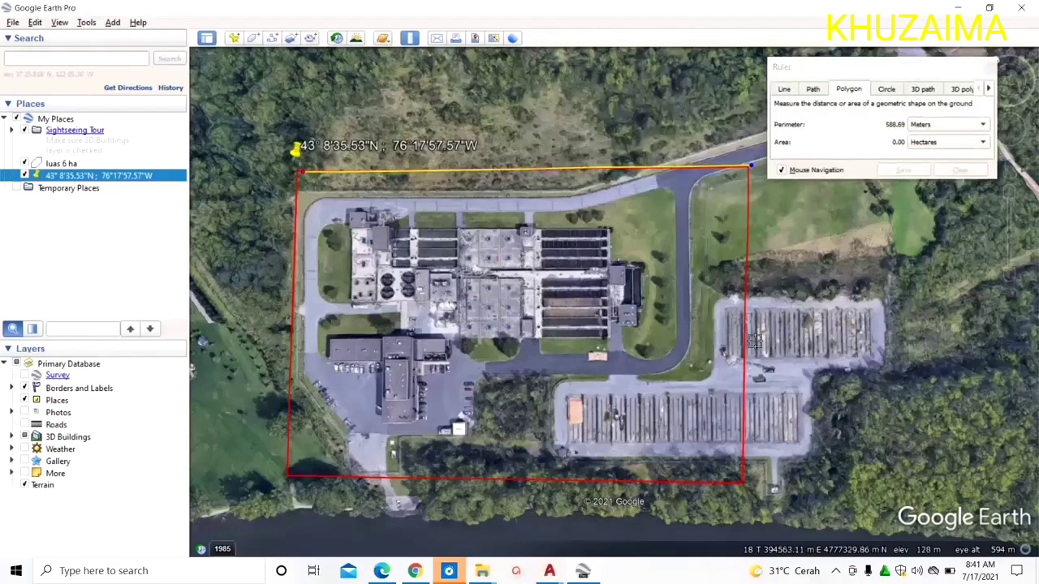
pyautogui.click(744, 485)
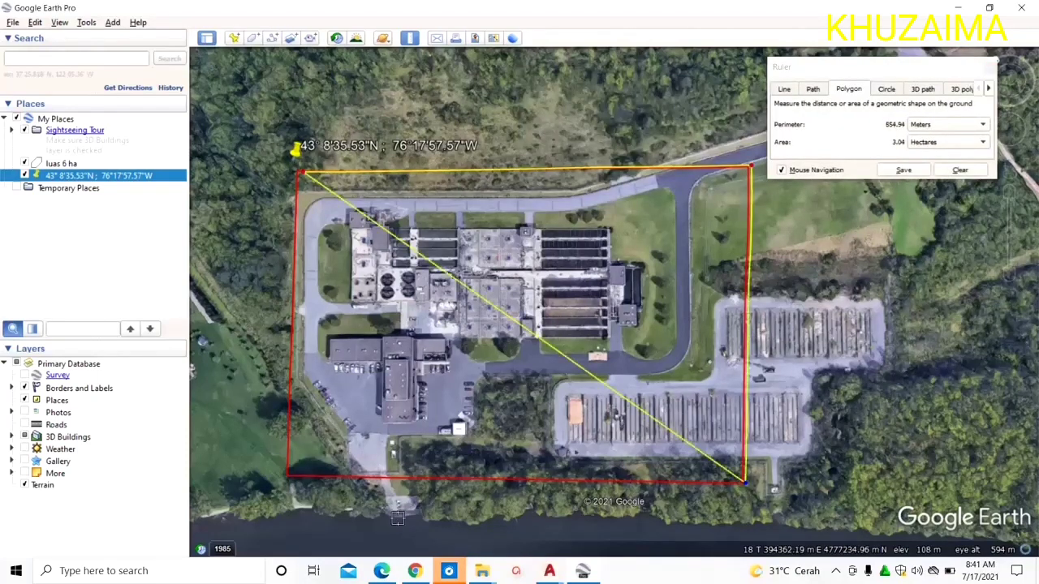
pyautogui.click(286, 479)
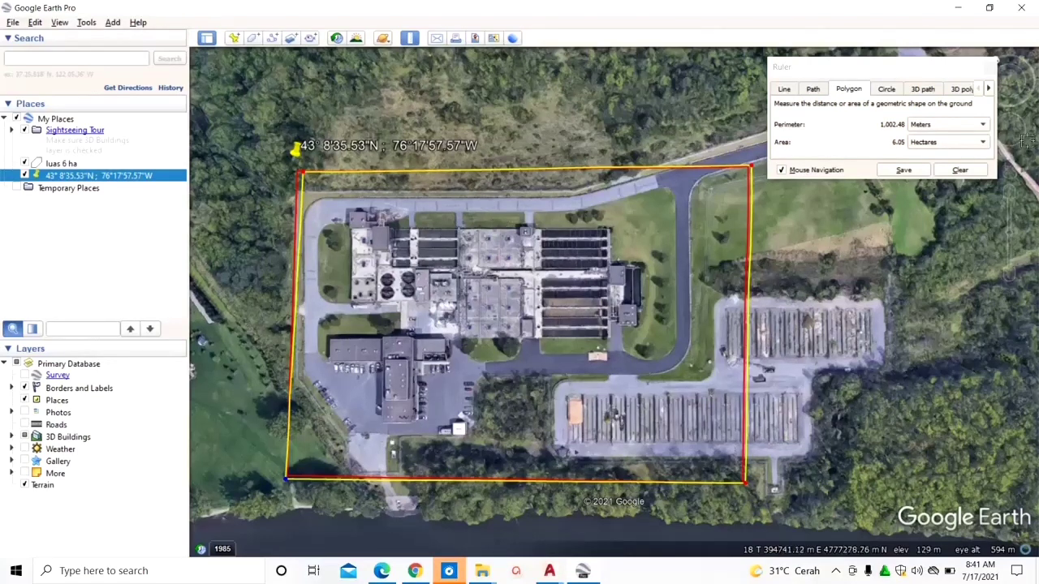
pyautogui.click(971, 172)
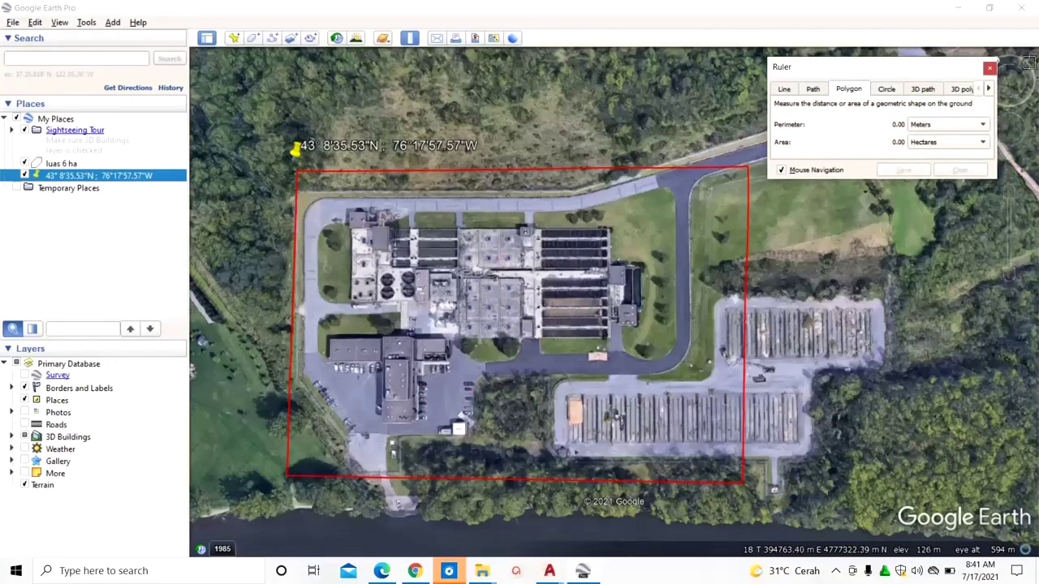
pyautogui.click(990, 67)
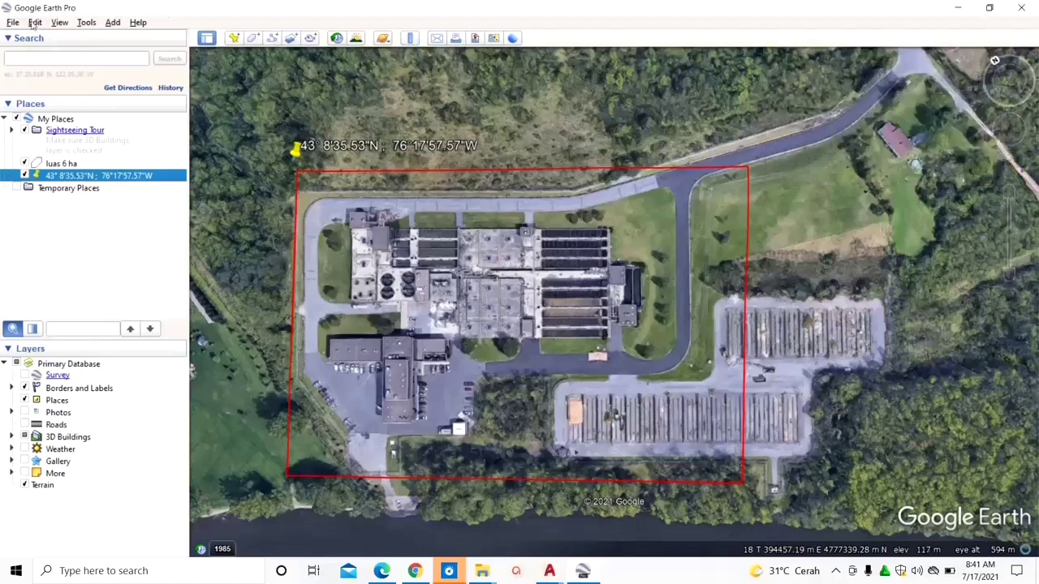
# Step: Prepare the current map view for saving as an image, with the title and description and the legend hidden
pyautogui.click(12, 23)
pyautogui.moveTo(29, 58)
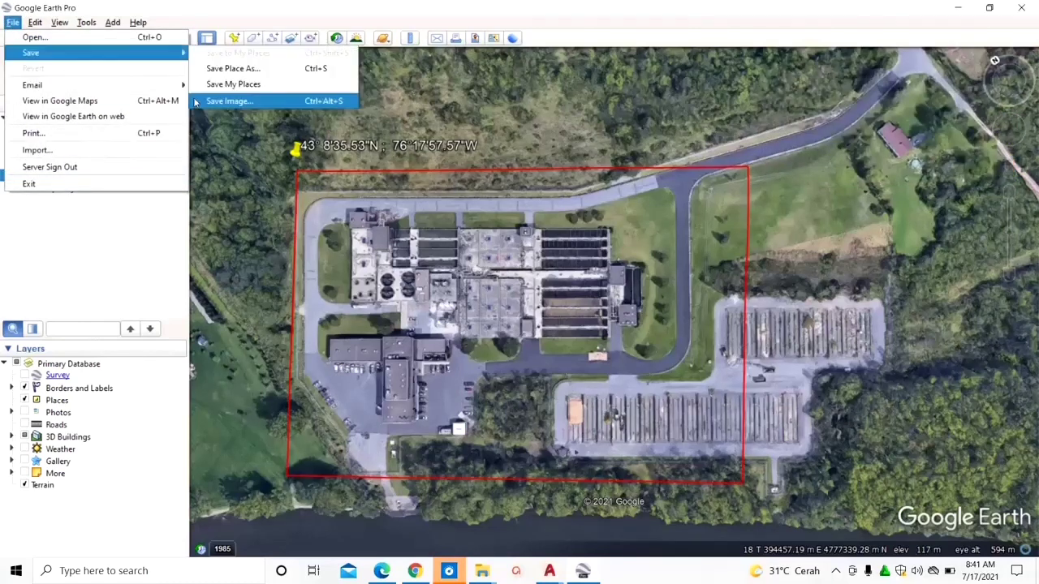
pyautogui.click(199, 101)
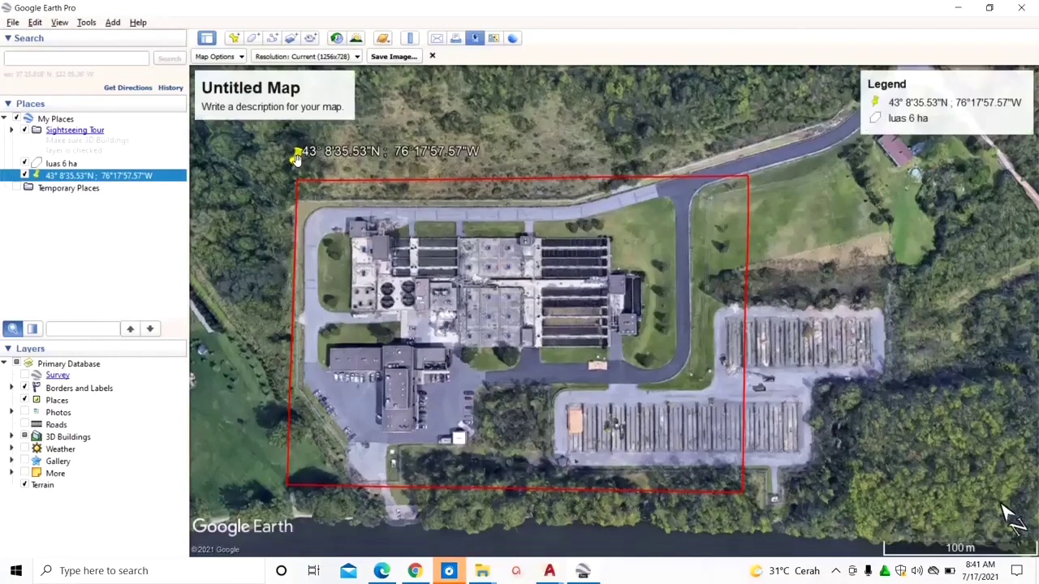
pyautogui.click(216, 57)
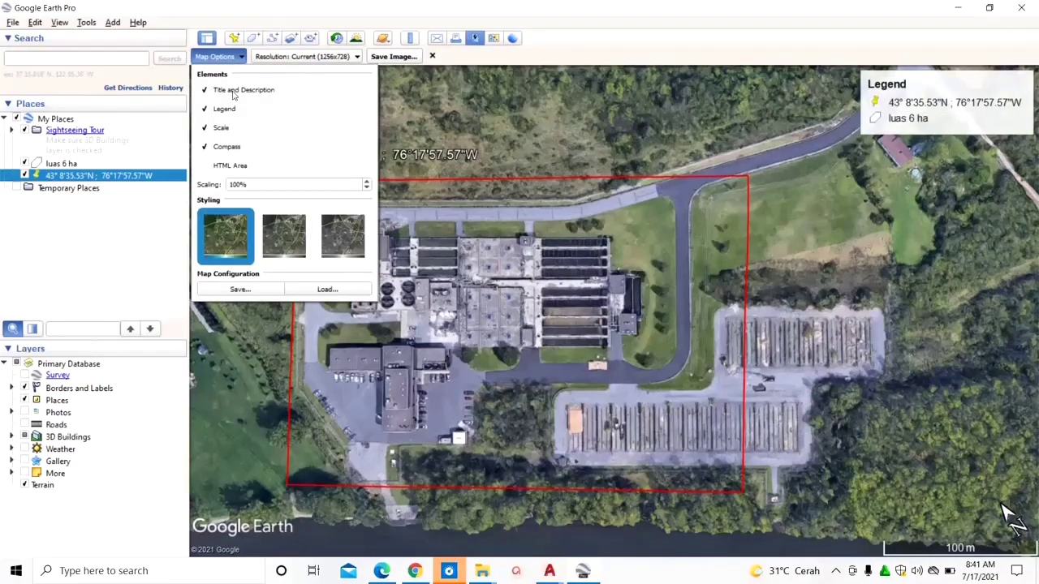
pyautogui.click(234, 91)
pyautogui.click(233, 112)
pyautogui.press('Escape')
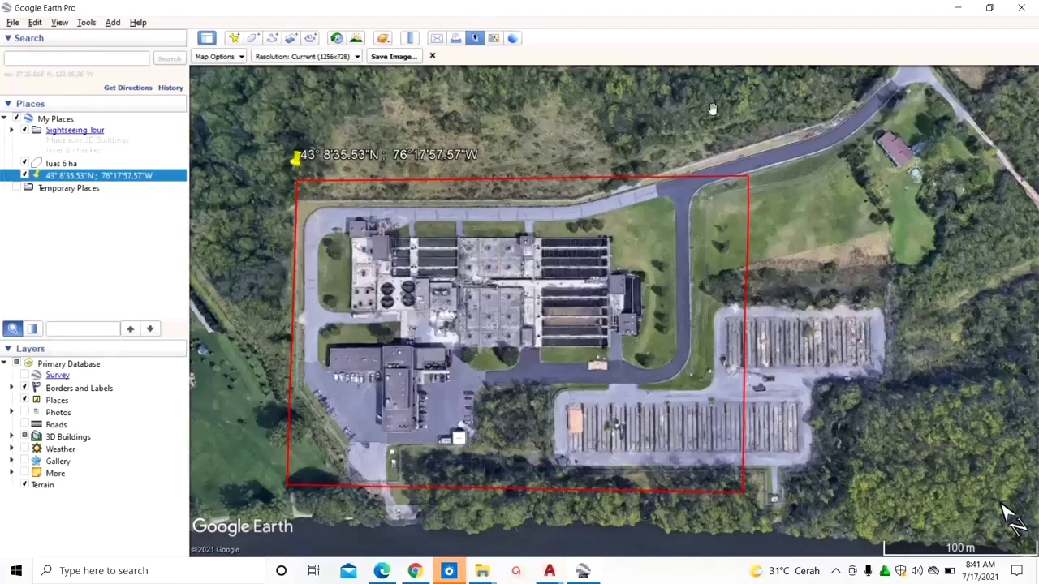
# Step: Save the map image as a JPEG named "wwtp earth" in the TUGAS CAD IMA folder
pyautogui.click(393, 57)
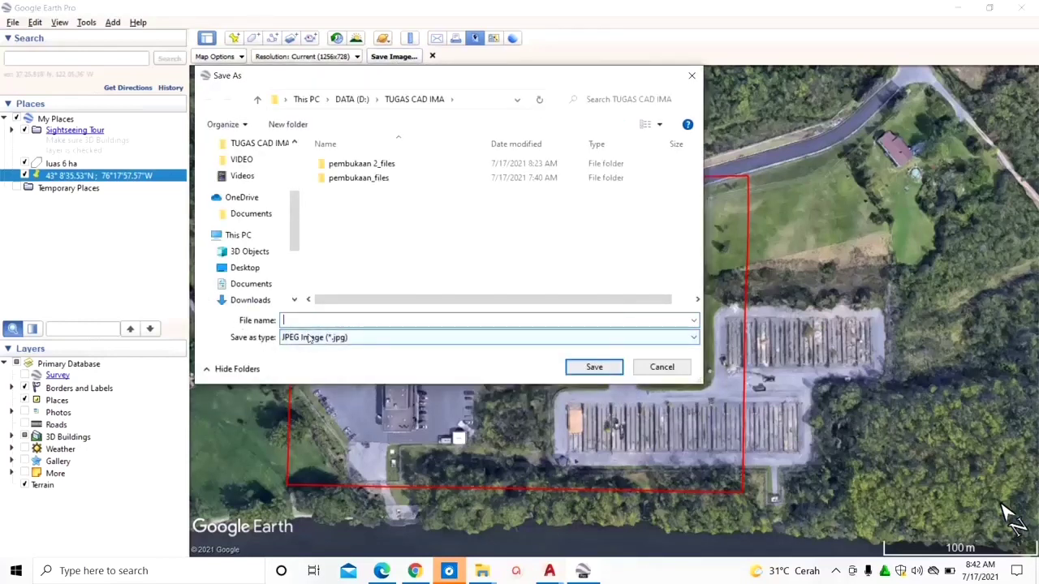
pyautogui.click(345, 322)
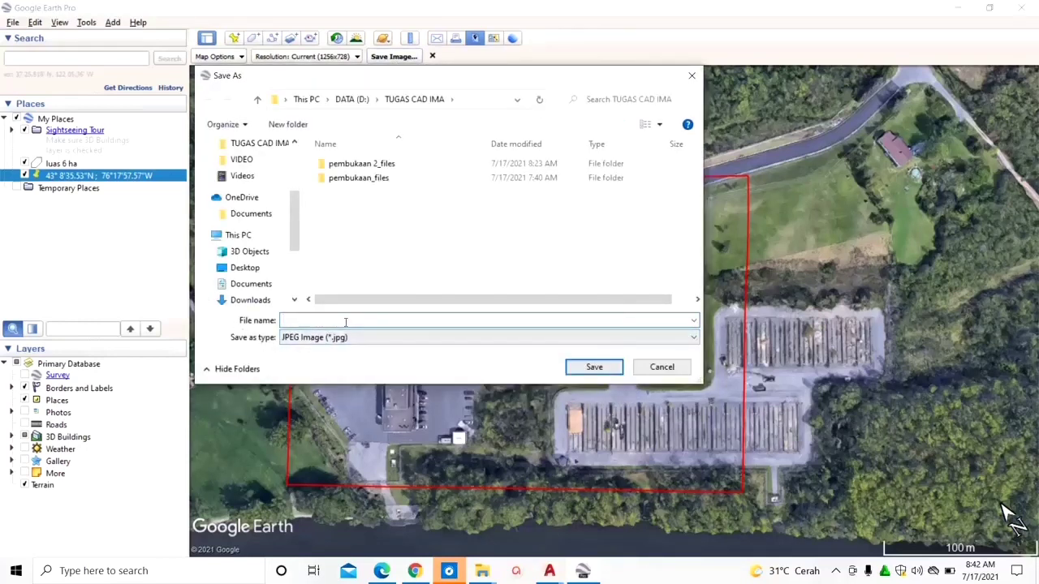
pyautogui.write('wwtp')
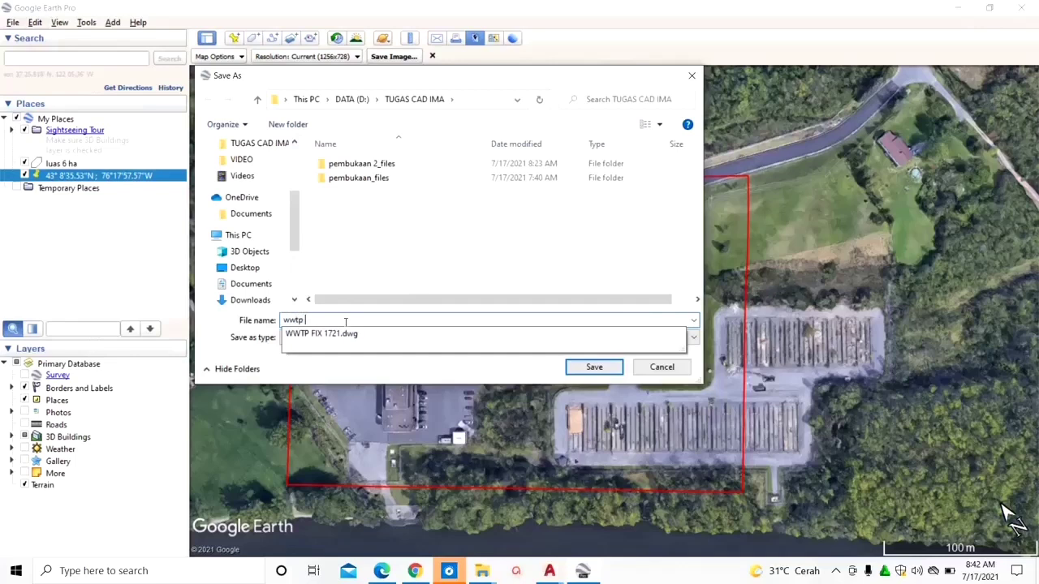
pyautogui.write(' site')
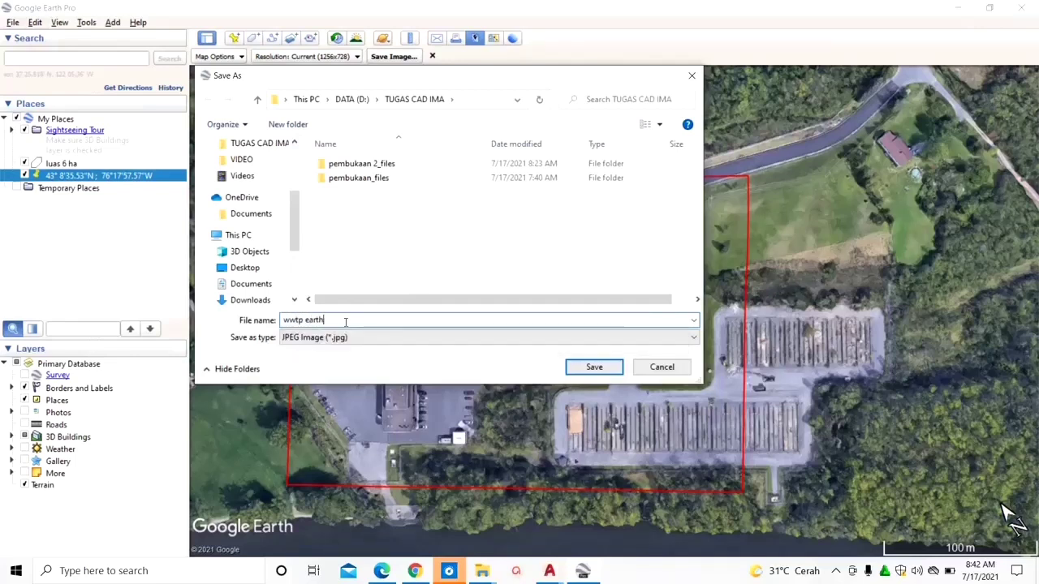
pyautogui.press('Return')
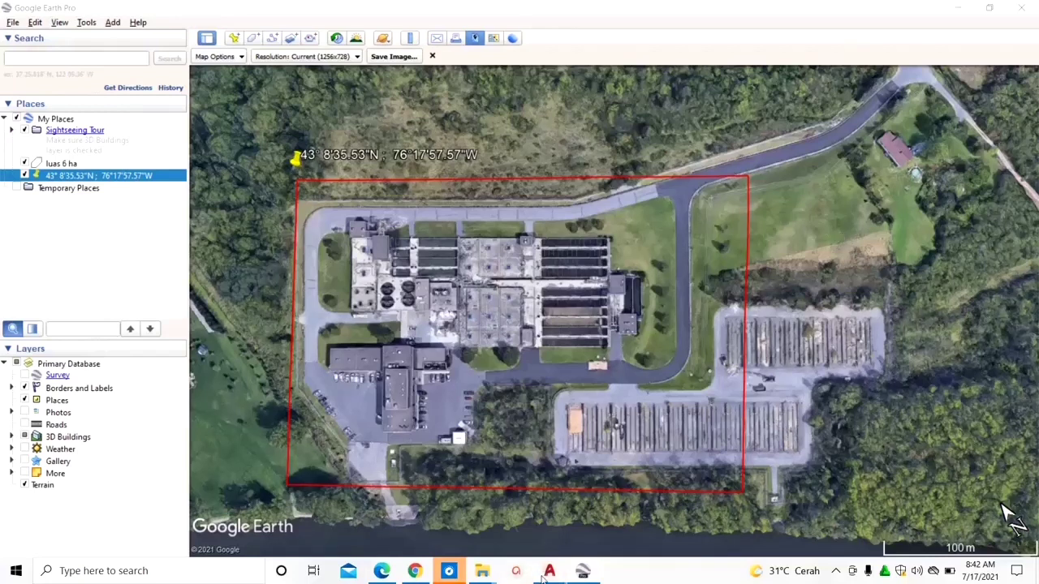
# Step: Switch to AutoCAD and paste the Google Earth screenshot into the empty area above the existing drawings in WWTP FIX 1721.dwg
pyautogui.moveTo(541, 575)
pyautogui.click(541, 520)
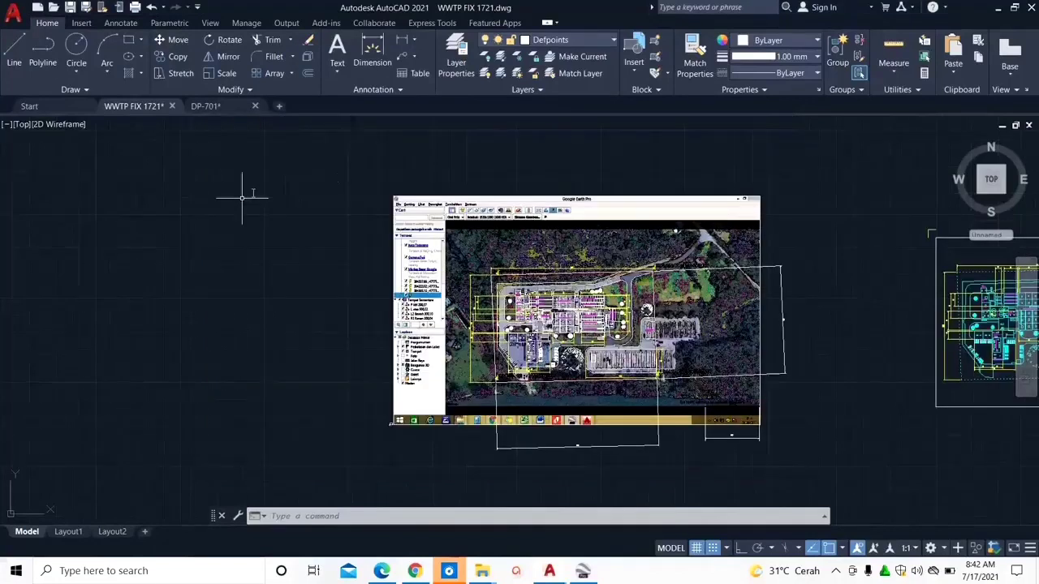
pyautogui.scroll(-2, 337, 162)
pyautogui.moveTo(344, 151); pyautogui.dragTo(352, 343, button='middle')
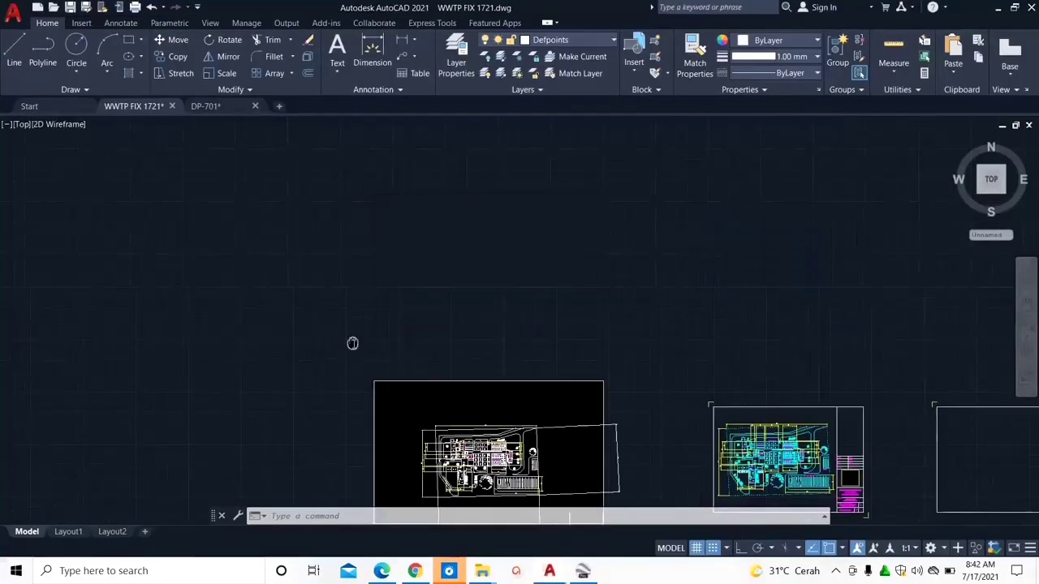
pyautogui.click(394, 190)
pyautogui.hotkey('ctrl', 'v')
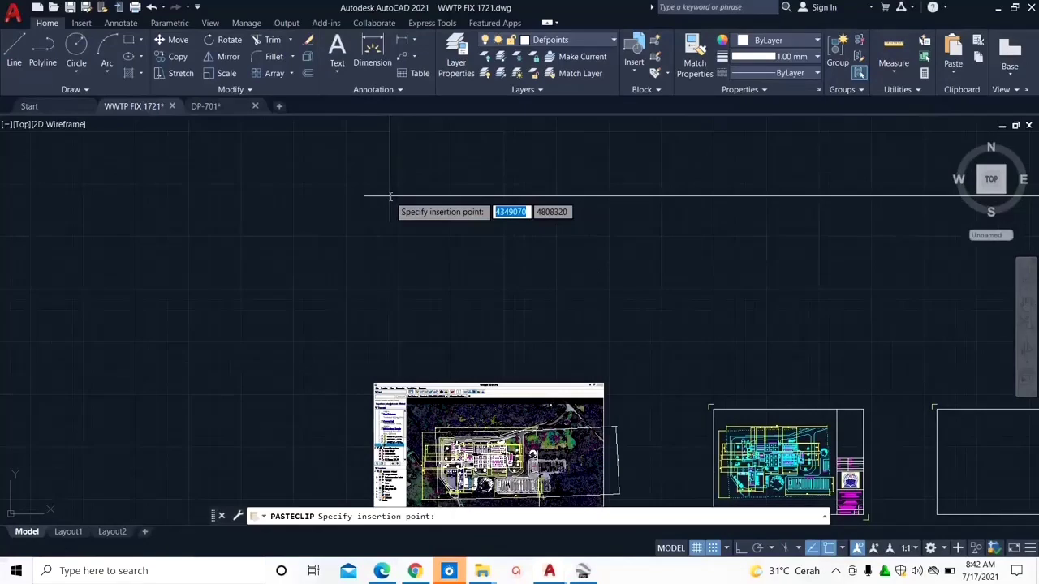
pyautogui.click(389, 196)
pyautogui.scroll(-5, 389, 195)
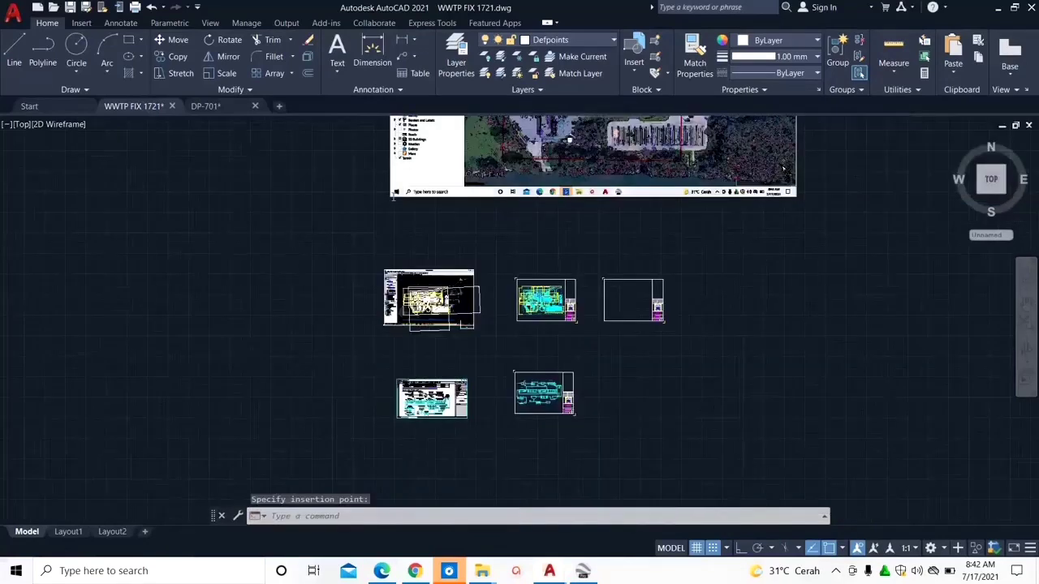
pyautogui.moveTo(416, 198); pyautogui.dragTo(497, 342, button='middle')
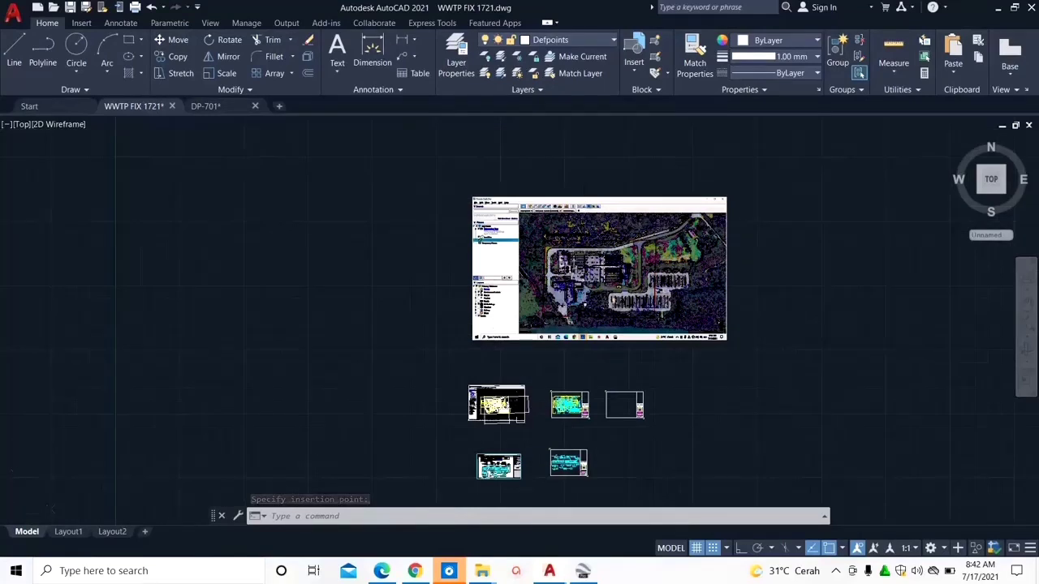
pyautogui.scroll(4, 575, 250)
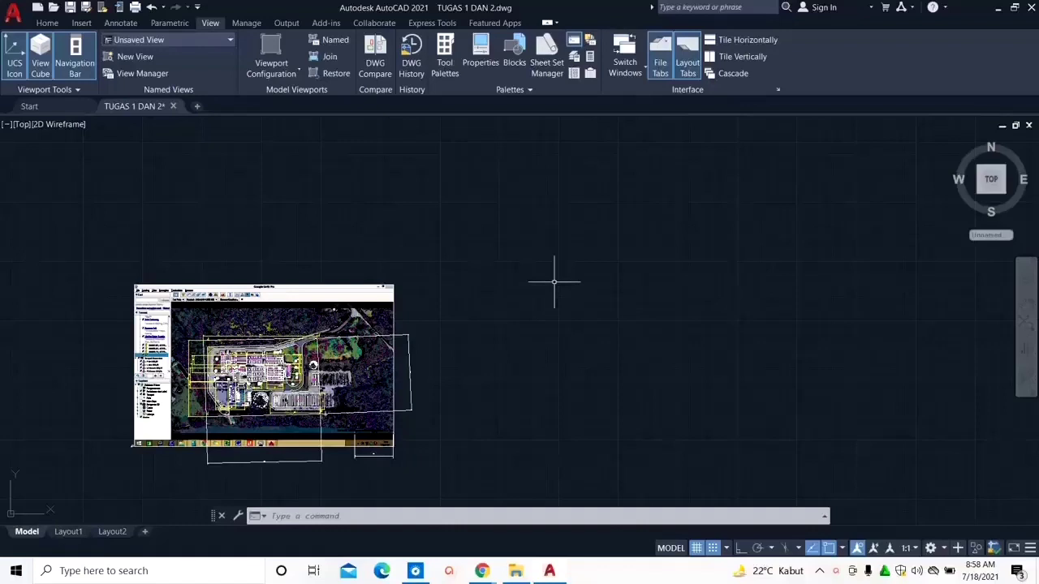
# Step: Set the drawing units to a decimal length precision of 0 and an insertion scale in meters
pyautogui.write('UNI')
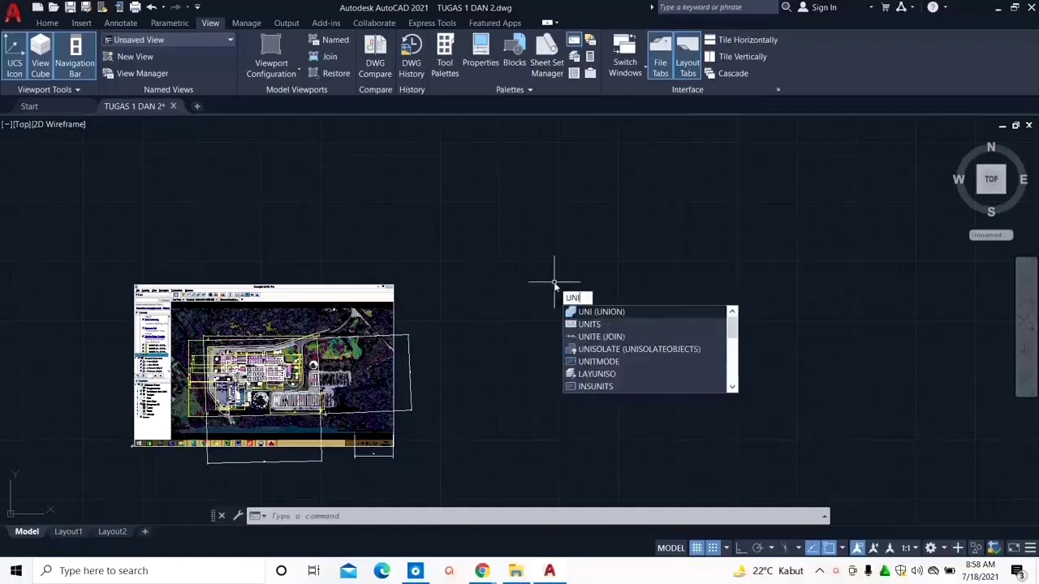
pyautogui.press('BackSpace')
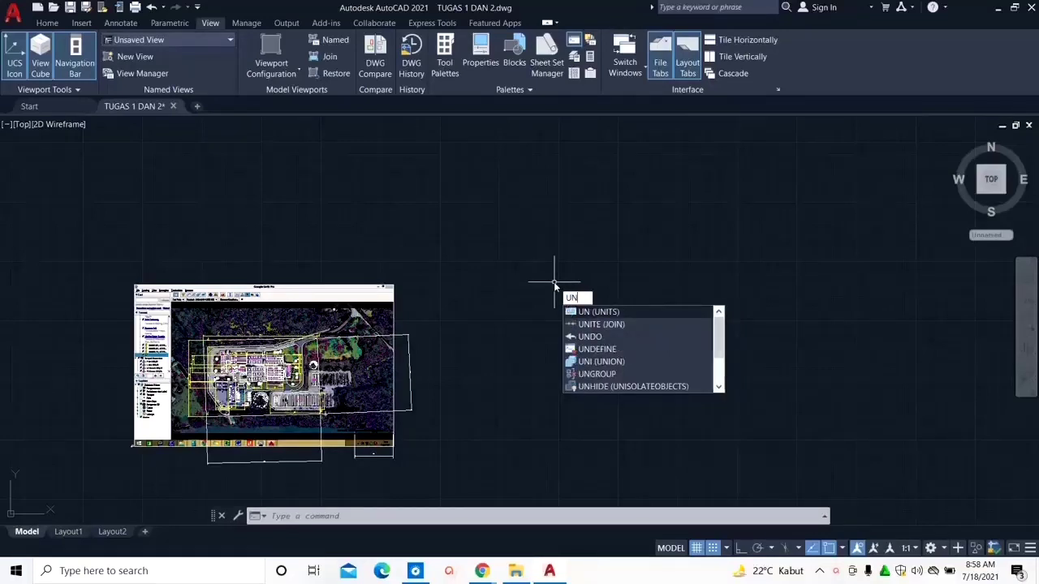
pyautogui.press('Return')
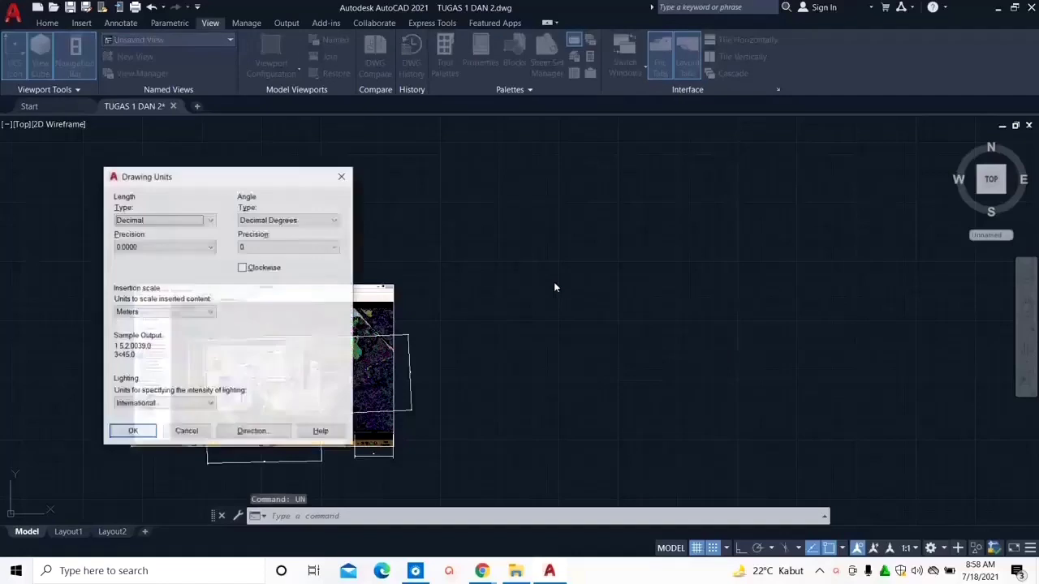
pyautogui.moveTo(207, 180); pyautogui.dragTo(535, 199)
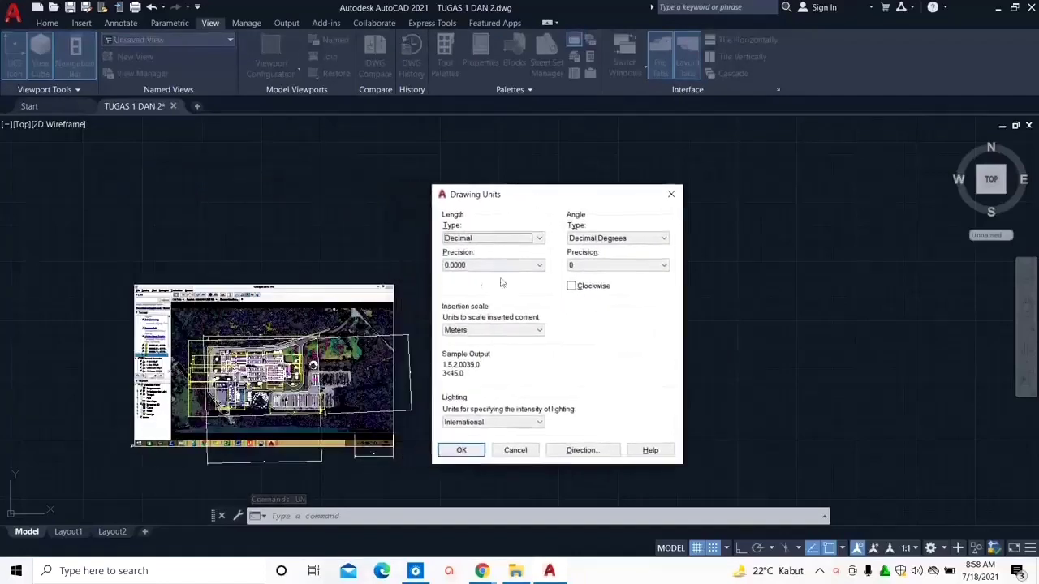
pyautogui.click(474, 267)
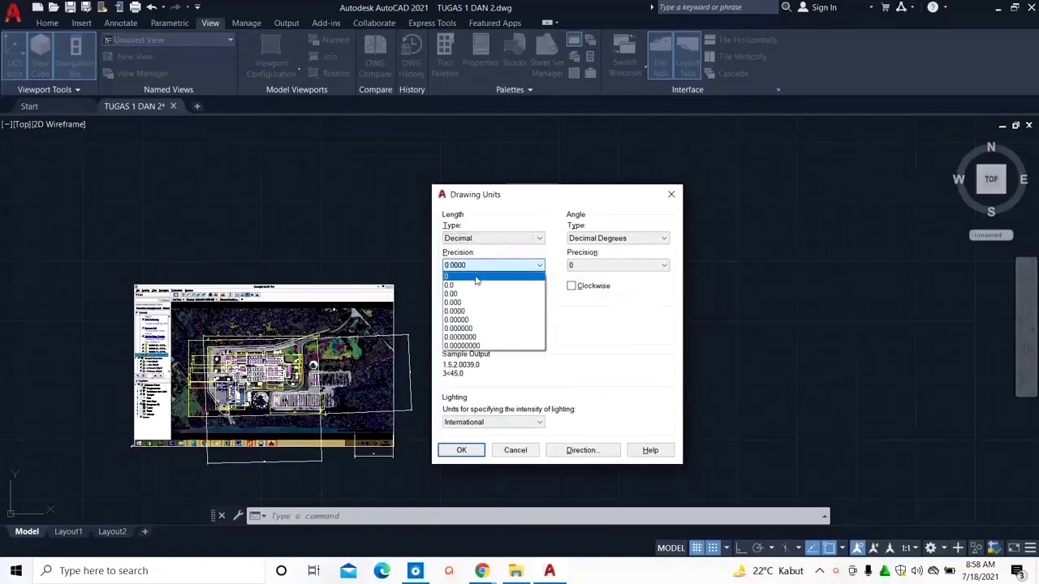
pyautogui.click(476, 279)
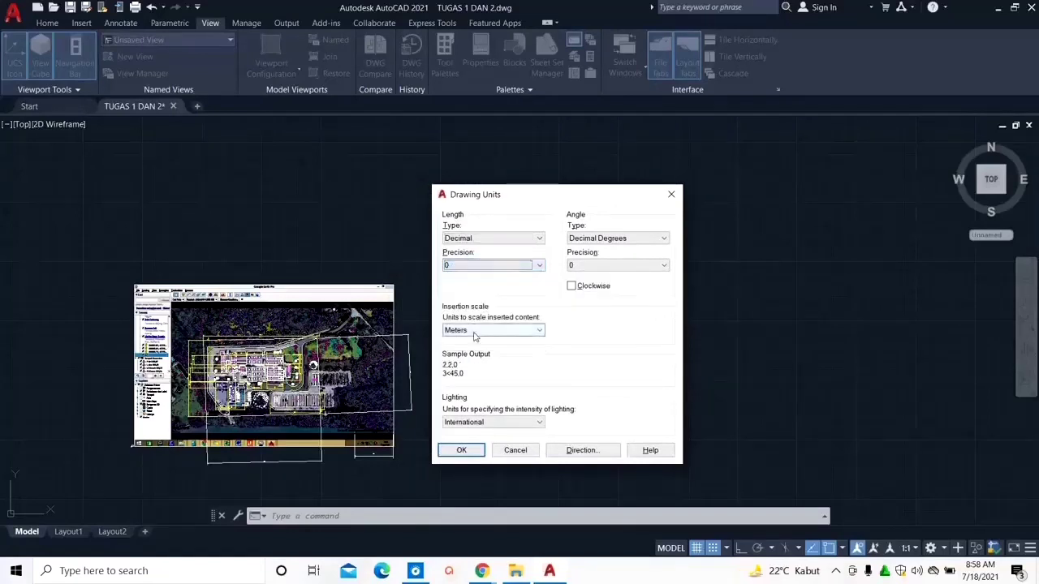
pyautogui.click(479, 332)
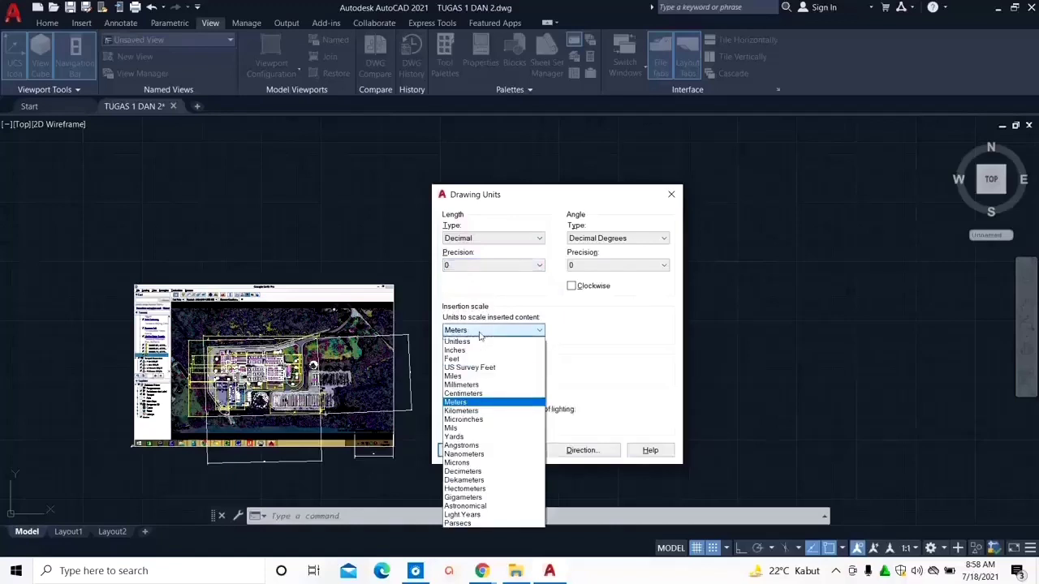
pyautogui.click(489, 402)
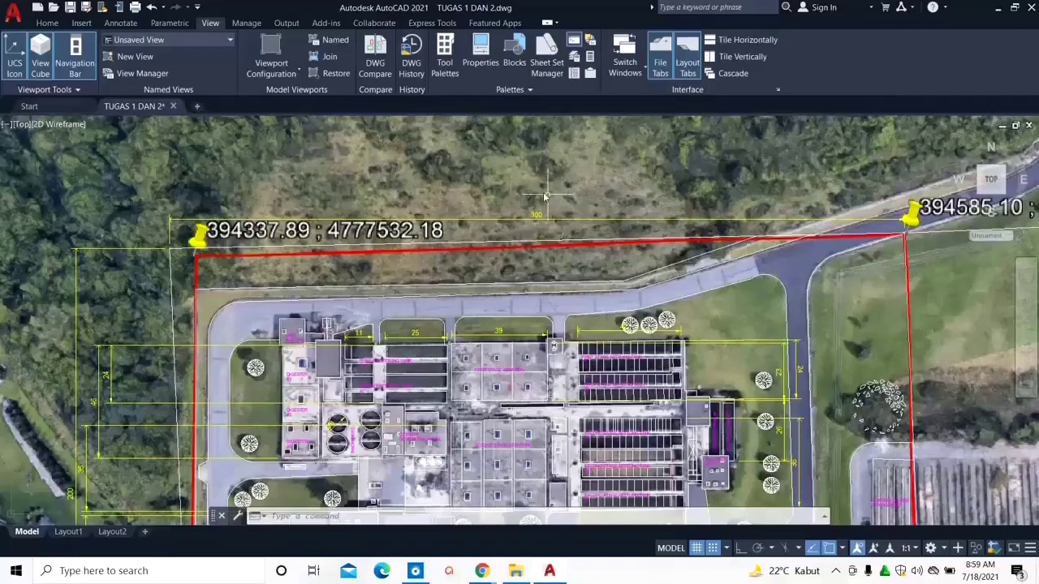
pyautogui.scroll(4, 199, 412)
pyautogui.moveTo(188, 451)
pyautogui.mouseDown(button='middle')
pyautogui.moveTo(392, 408)
pyautogui.moveTo(499, 371)
pyautogui.mouseUp(button='middle')
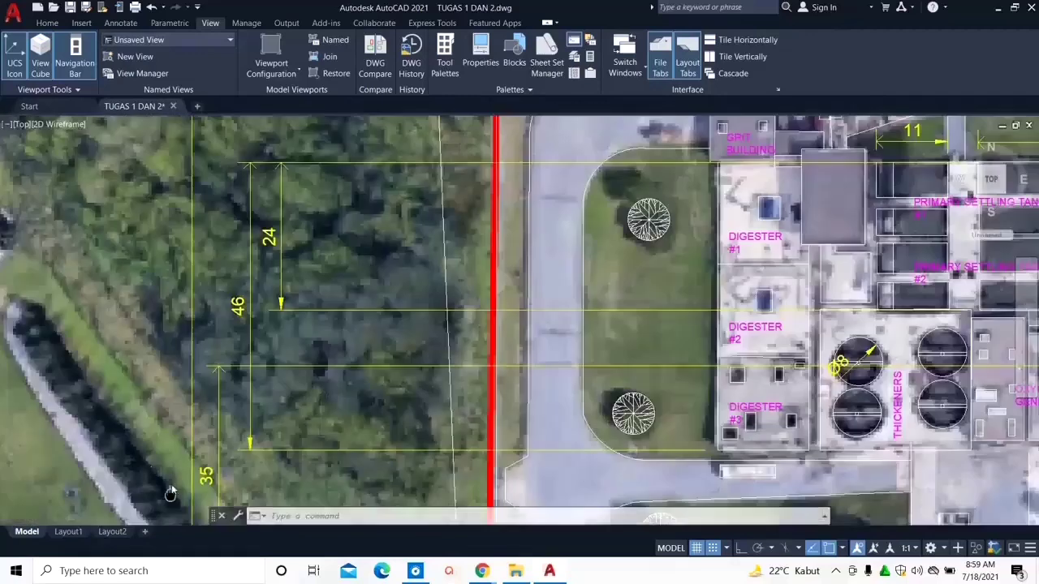
pyautogui.moveTo(171, 484); pyautogui.dragTo(258, 331, button='middle')
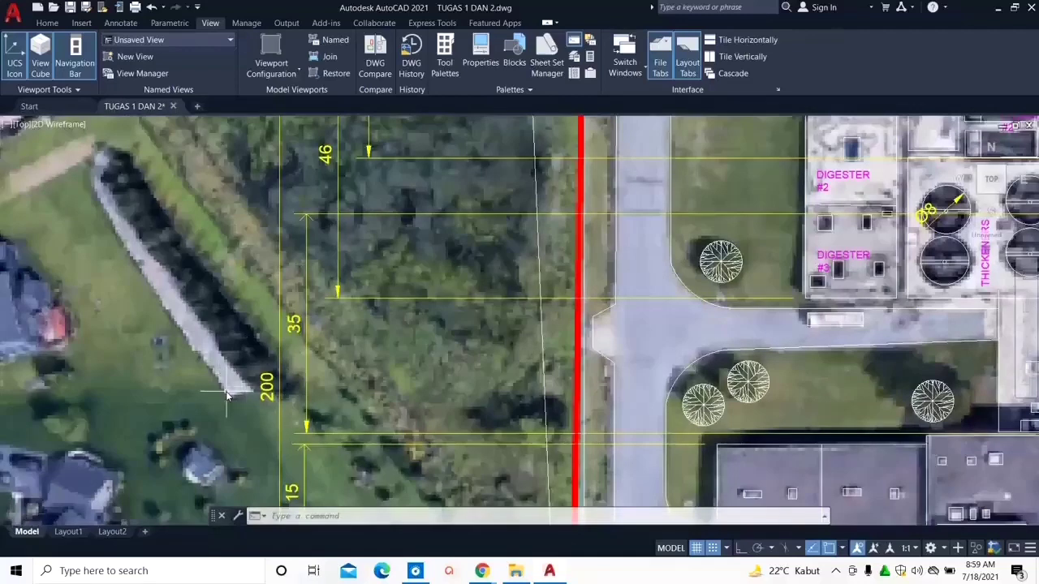
pyautogui.scroll(-6, 226, 393)
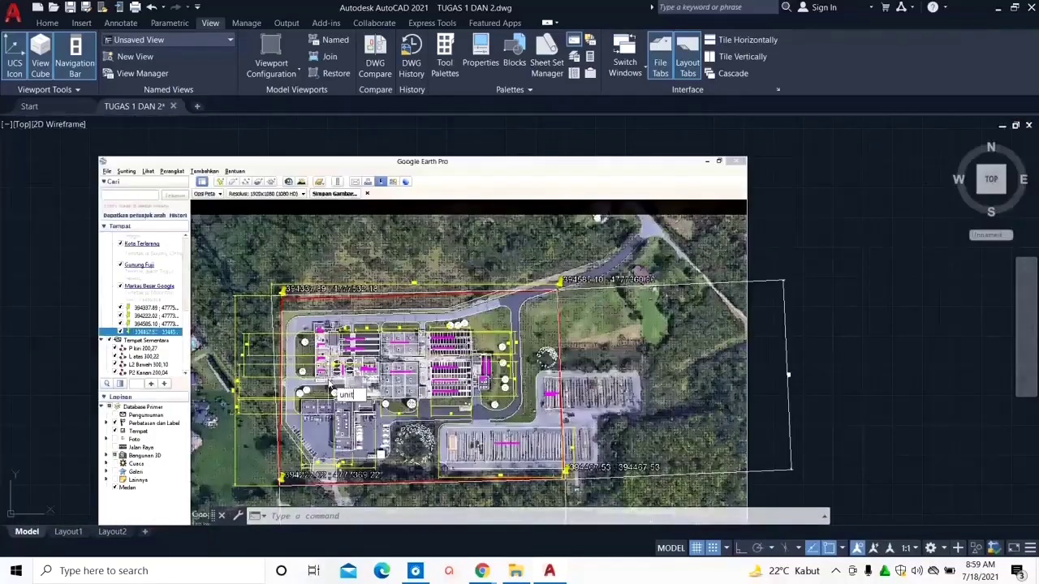
pyautogui.click(386, 413)
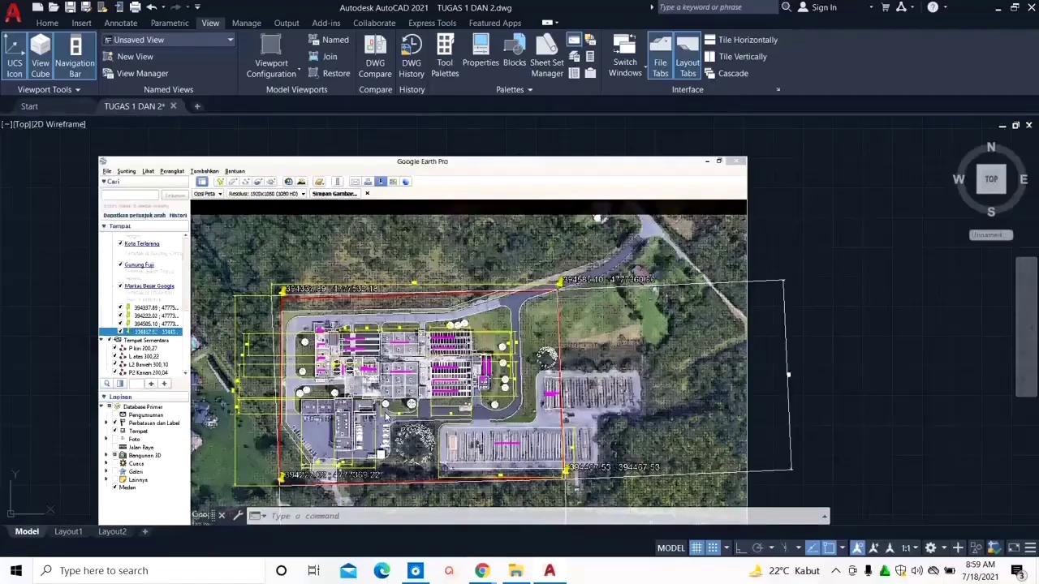
pyautogui.click(173, 315)
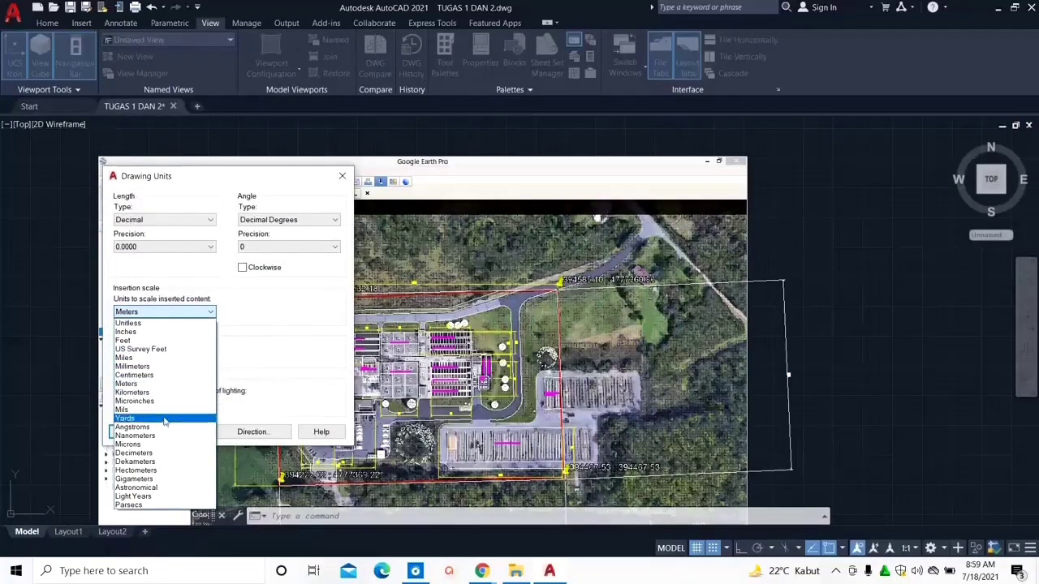
pyautogui.click(159, 366)
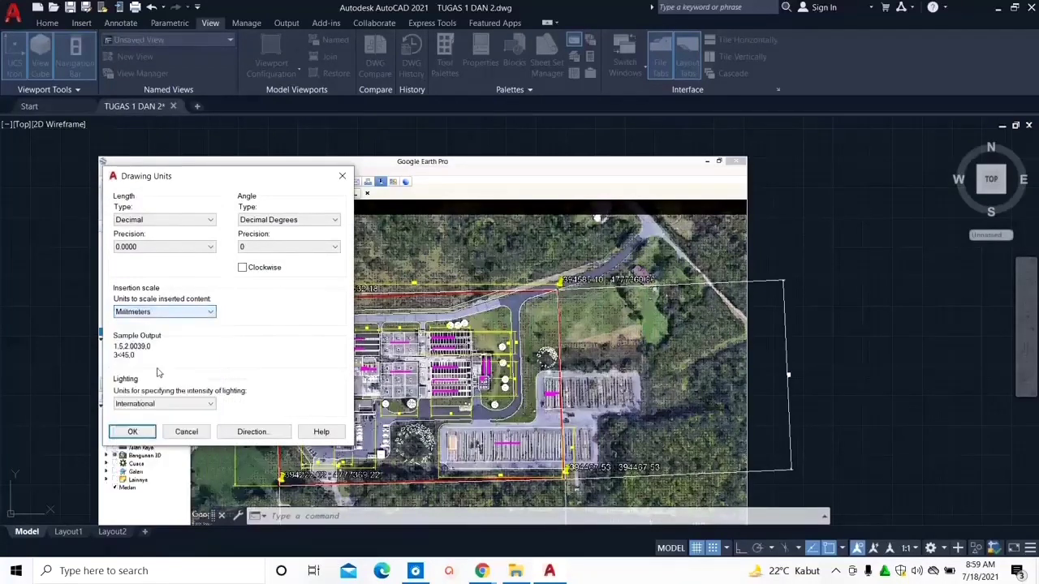
pyautogui.click(204, 430)
# Step: Enable all object snap modes in the drafting settings
pyautogui.scroll(4, 344, 354)
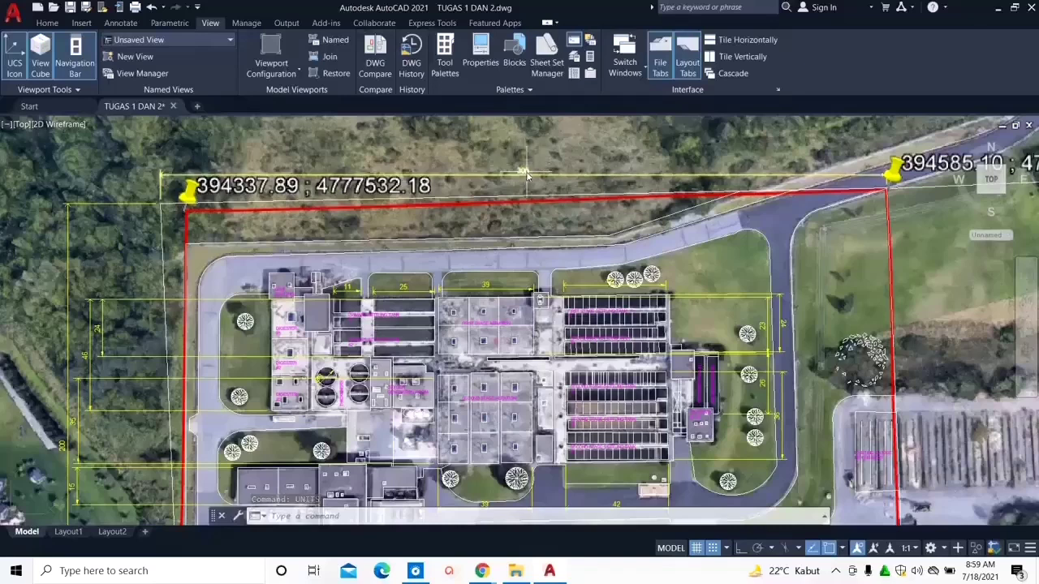
pyautogui.scroll(2, 524, 172)
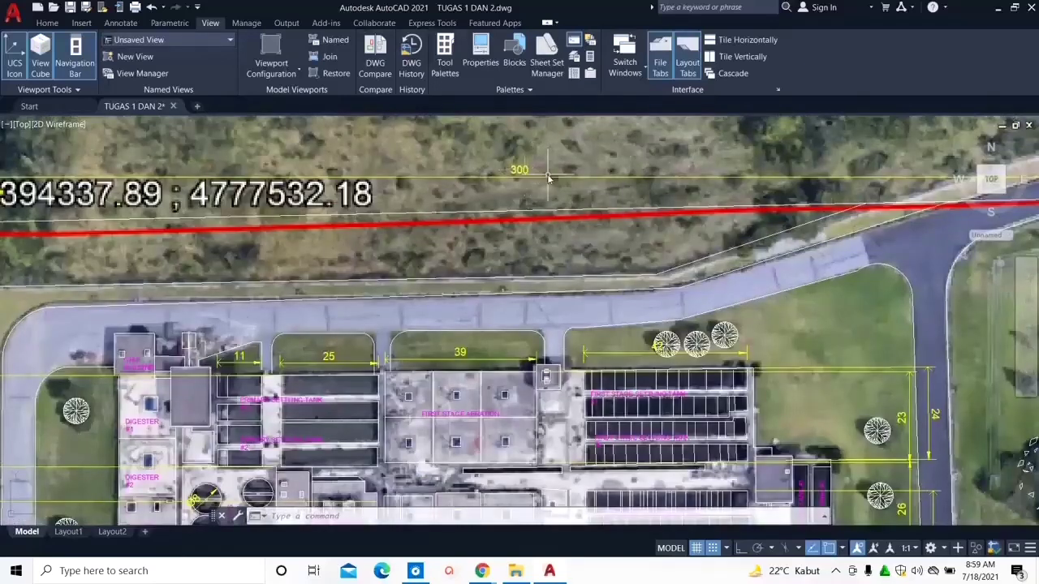
pyautogui.scroll(-4, 548, 177)
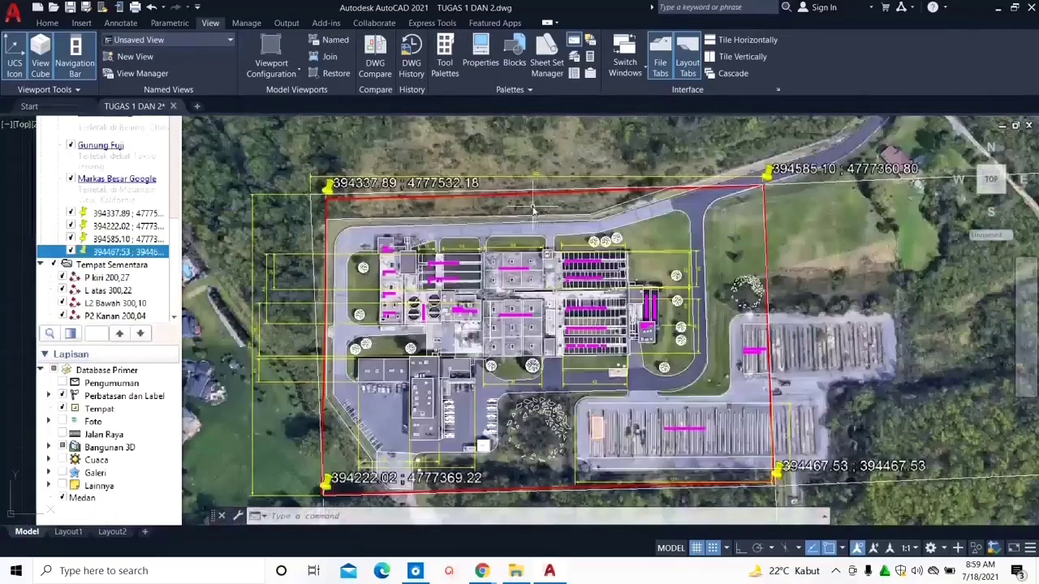
pyautogui.scroll(-3, 523, 236)
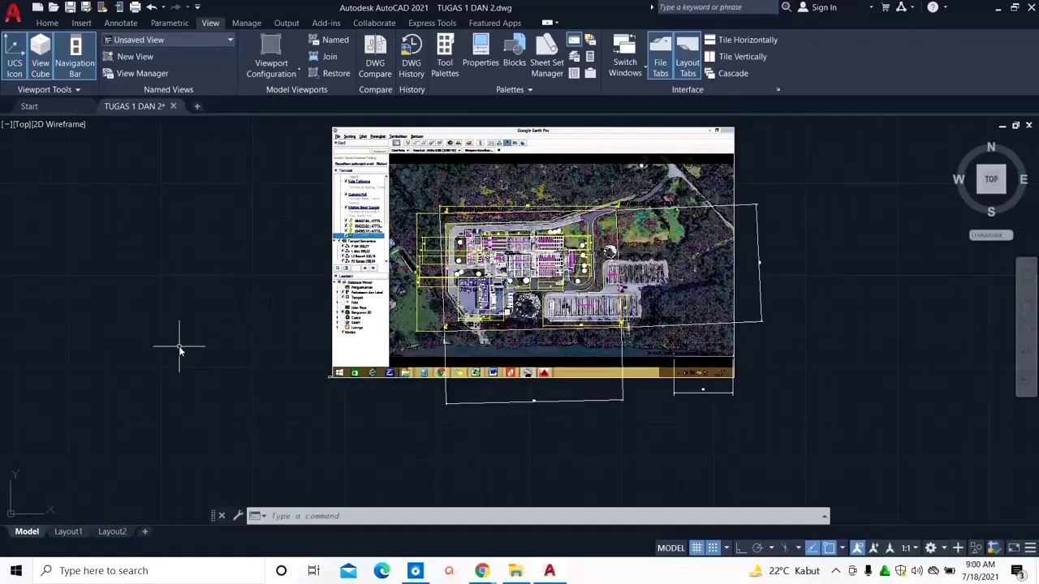
pyautogui.write('sd')
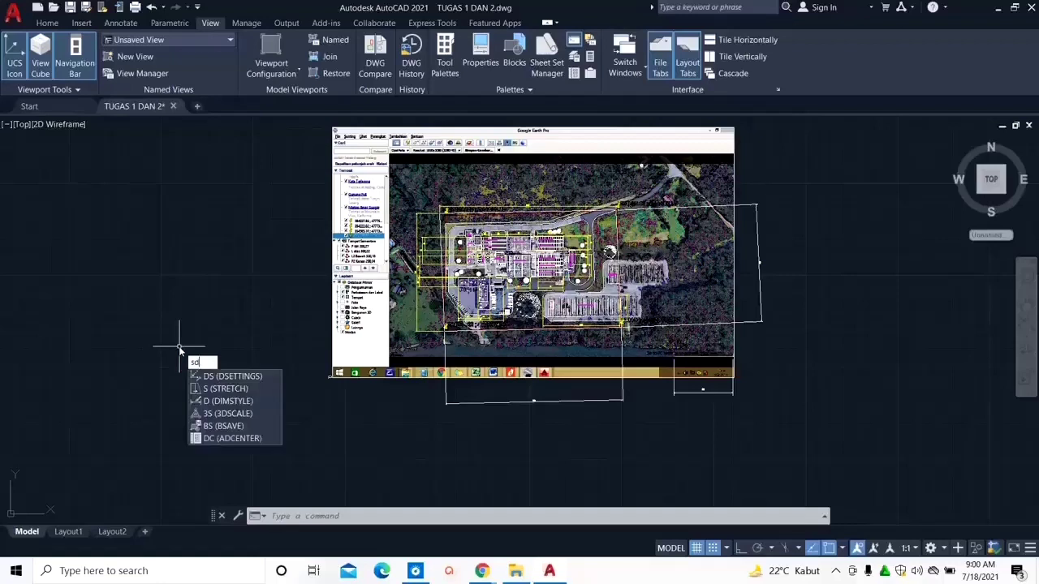
pyautogui.press('Return')
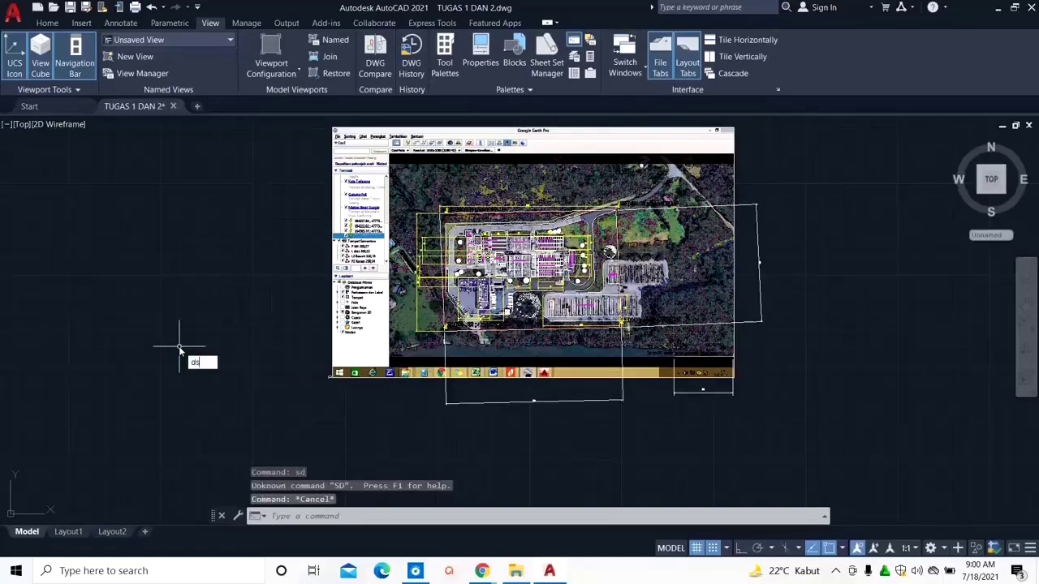
pyautogui.write('ds')
pyautogui.press('Return')
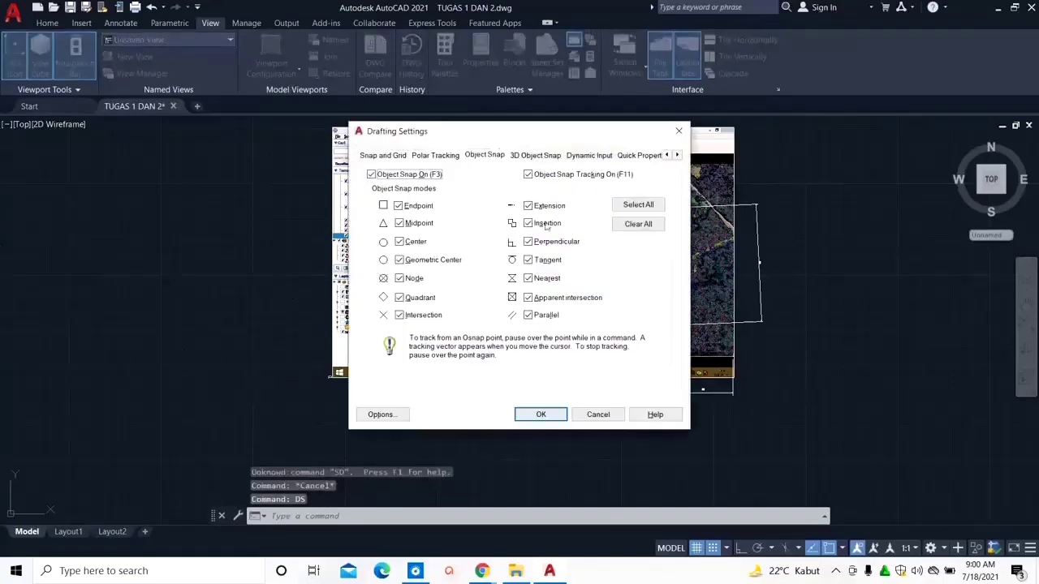
pyautogui.click(627, 206)
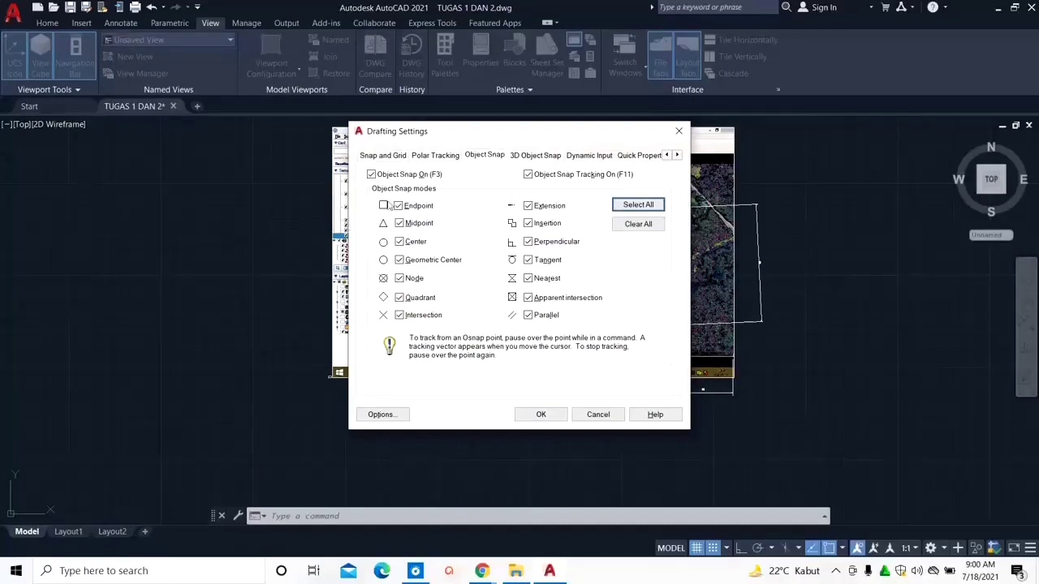
pyautogui.click(538, 414)
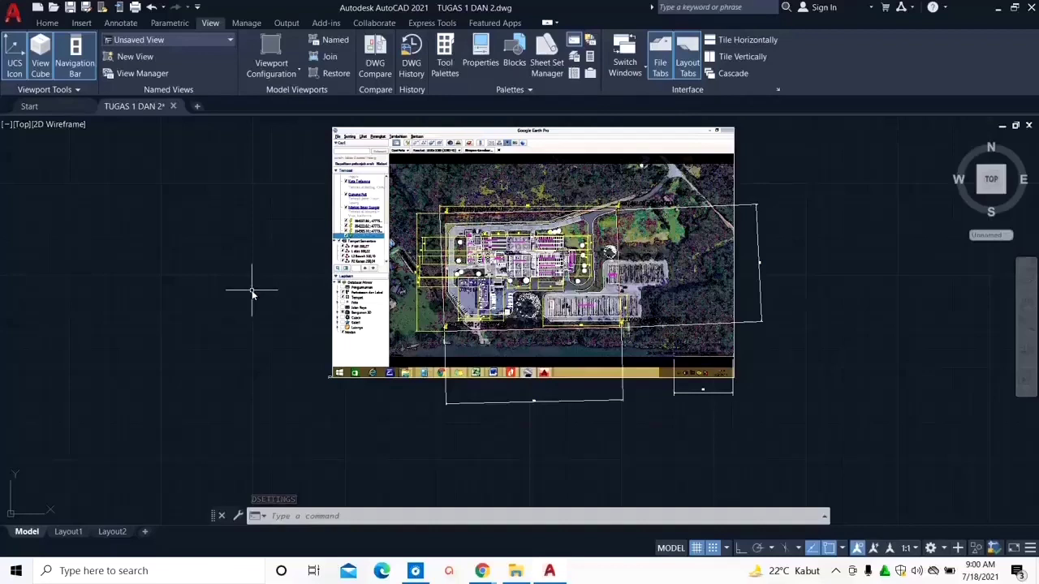
# Step: In the program options, set the default file save format to AutoCAD 2018 Drawing (*.dwg) and apply it
pyautogui.write('OP')
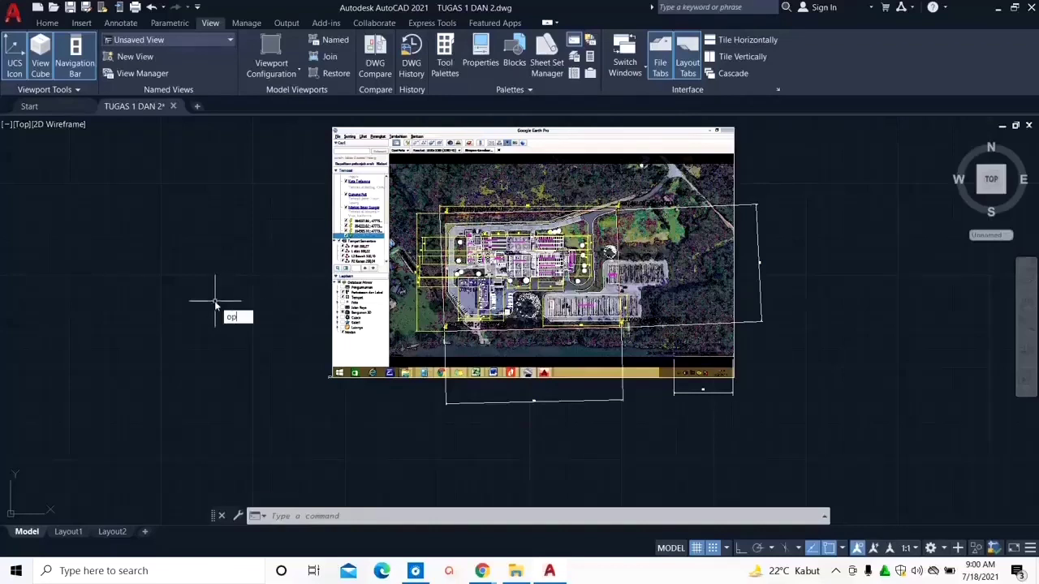
pyautogui.press('Return')
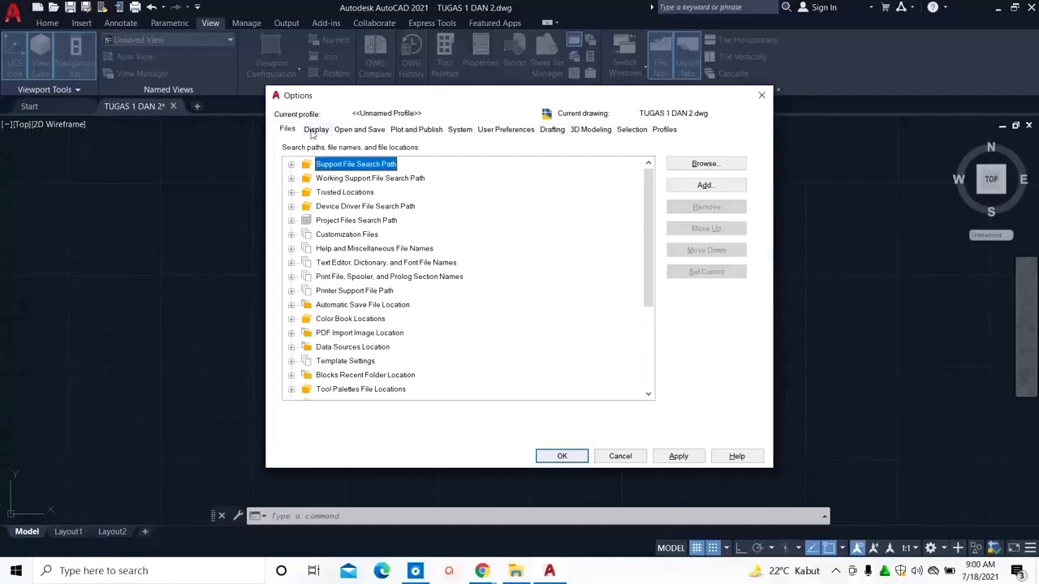
pyautogui.click(361, 130)
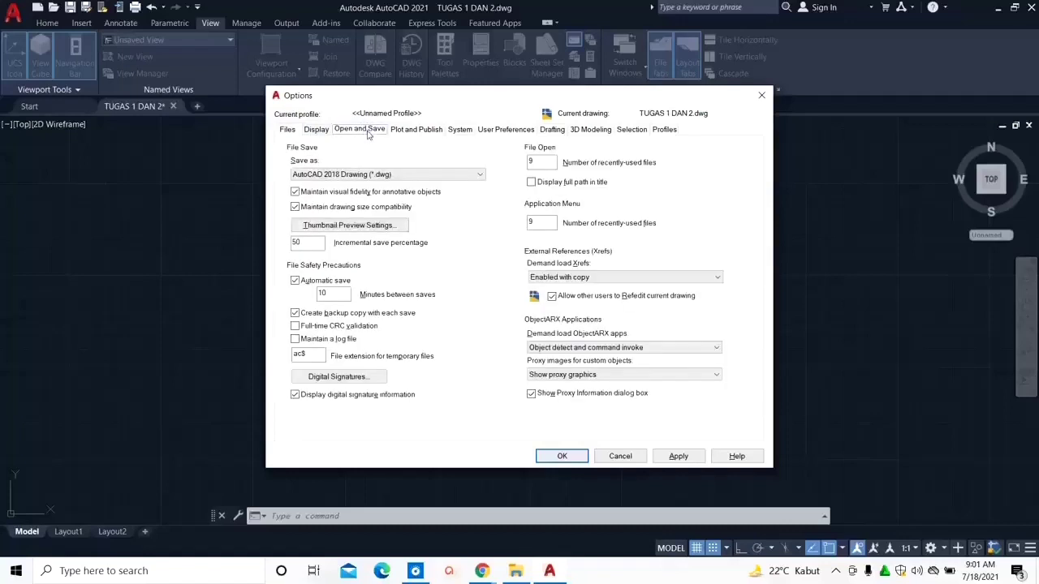
pyautogui.click(382, 173)
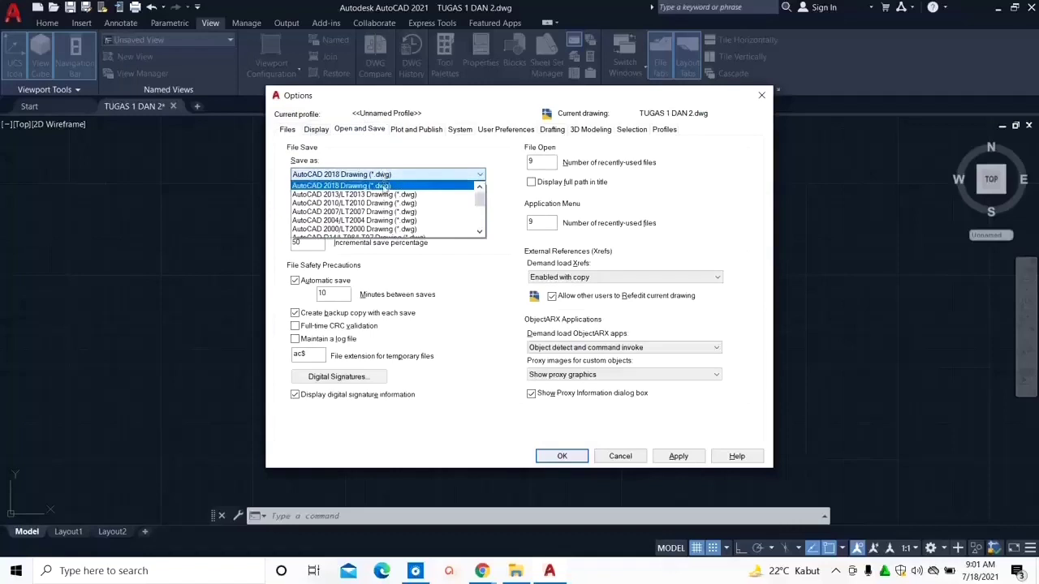
pyautogui.scroll(-4, 383, 215)
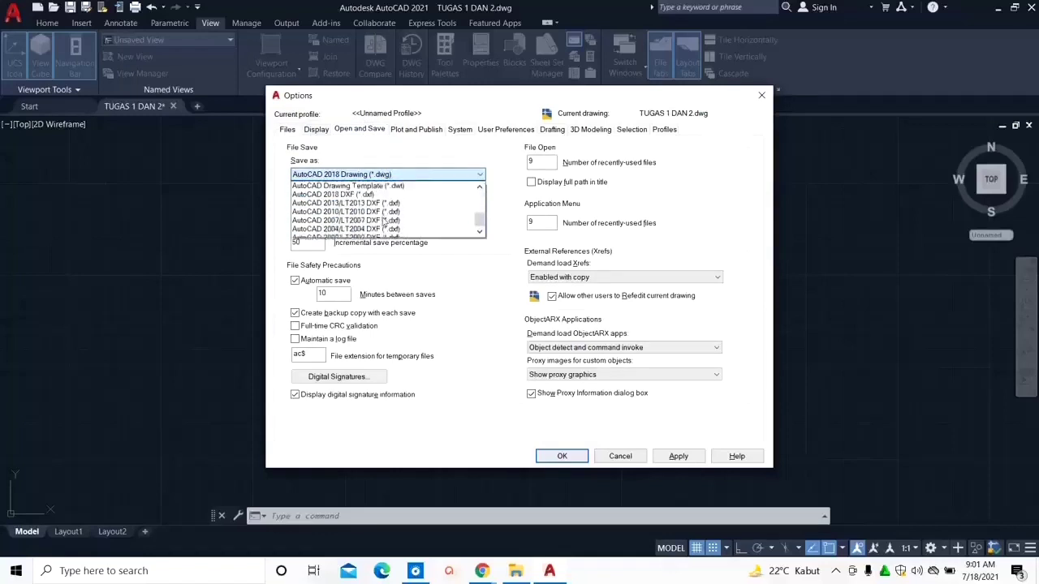
pyautogui.scroll(4, 382, 216)
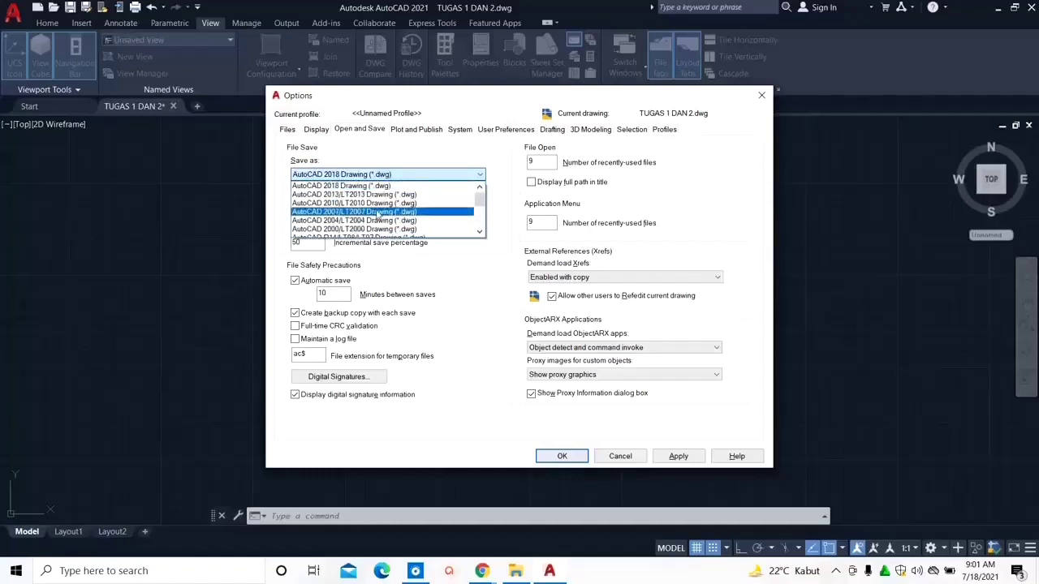
pyautogui.scroll(-1, 378, 214)
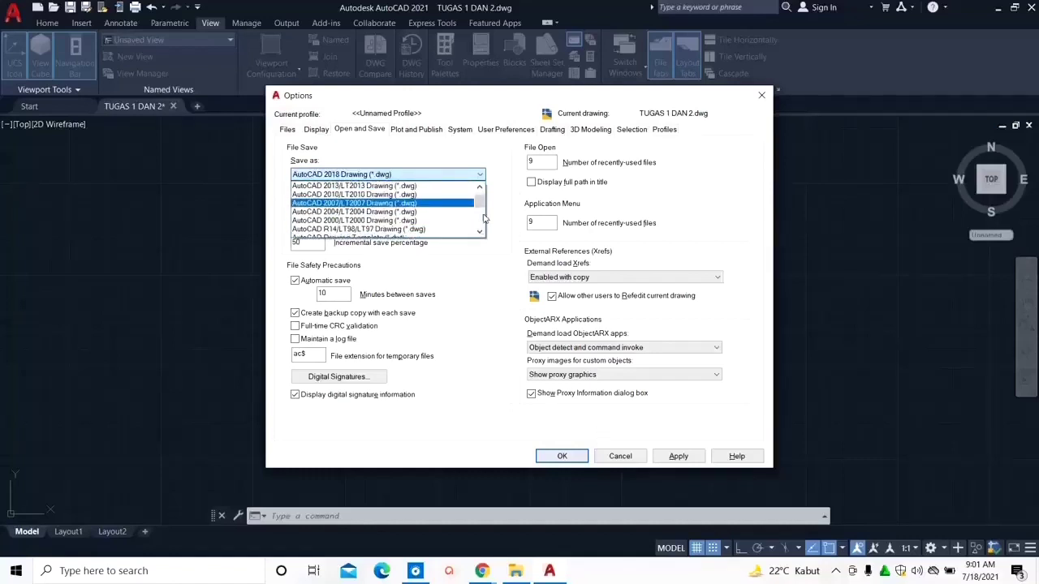
pyautogui.scroll(1, 483, 206)
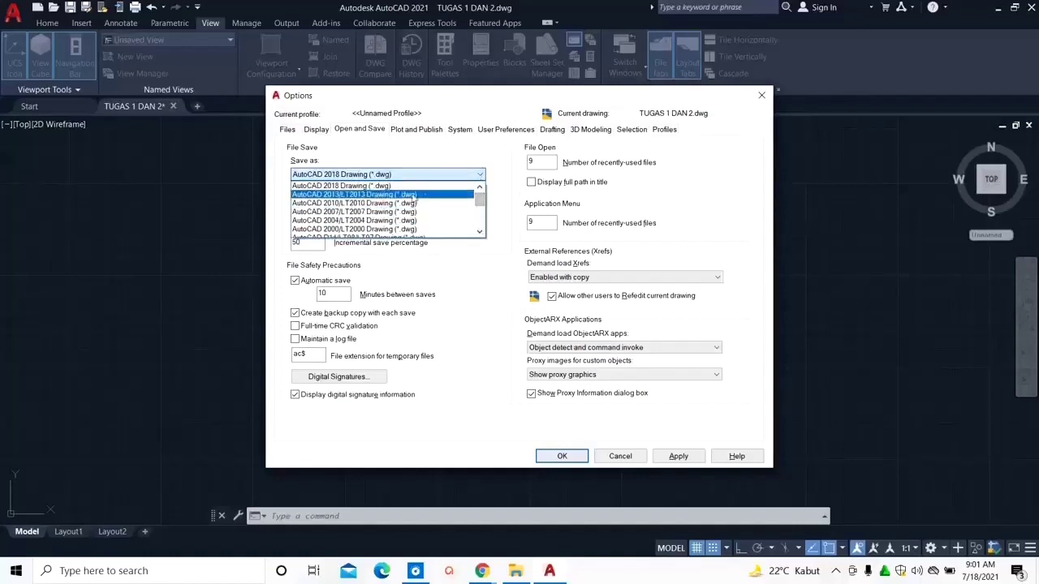
pyautogui.click(428, 185)
pyautogui.click(562, 457)
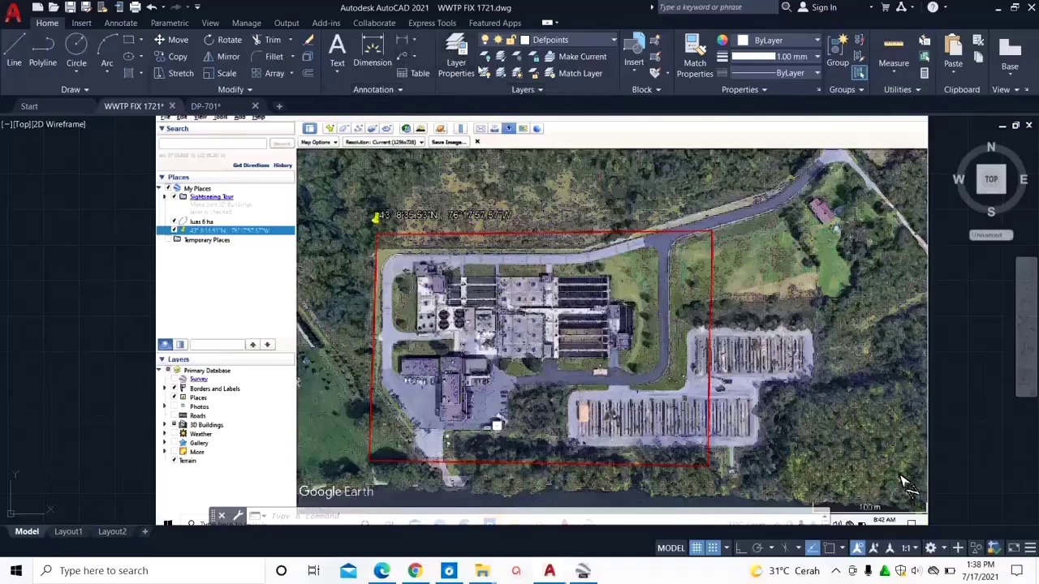
# Step: Open the layer properties of WWTP FIX 1721.dwg and set the benda layer's color to cyan
pyautogui.click(460, 53)
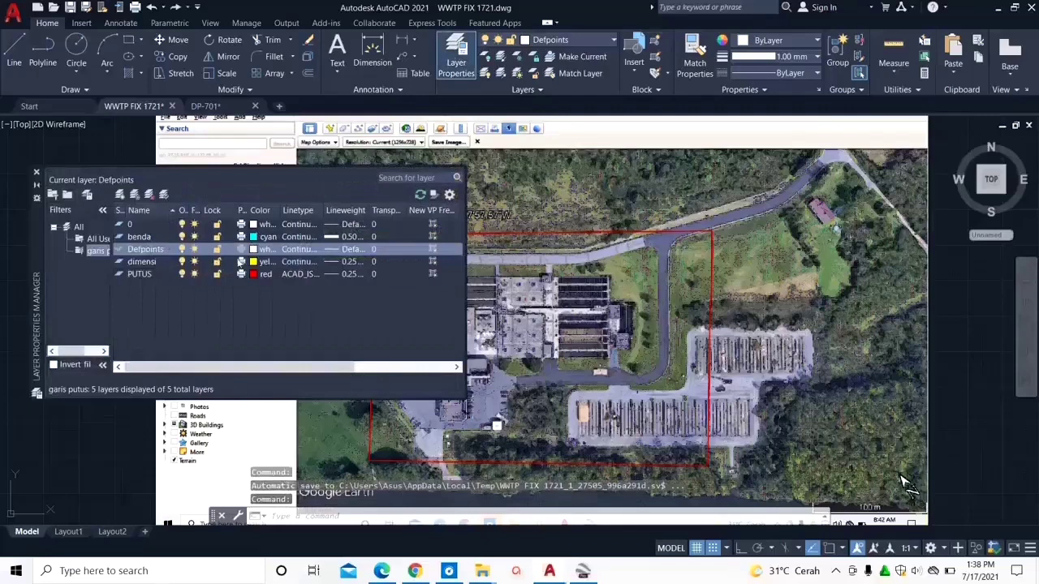
pyautogui.click(147, 240)
pyautogui.click(178, 264)
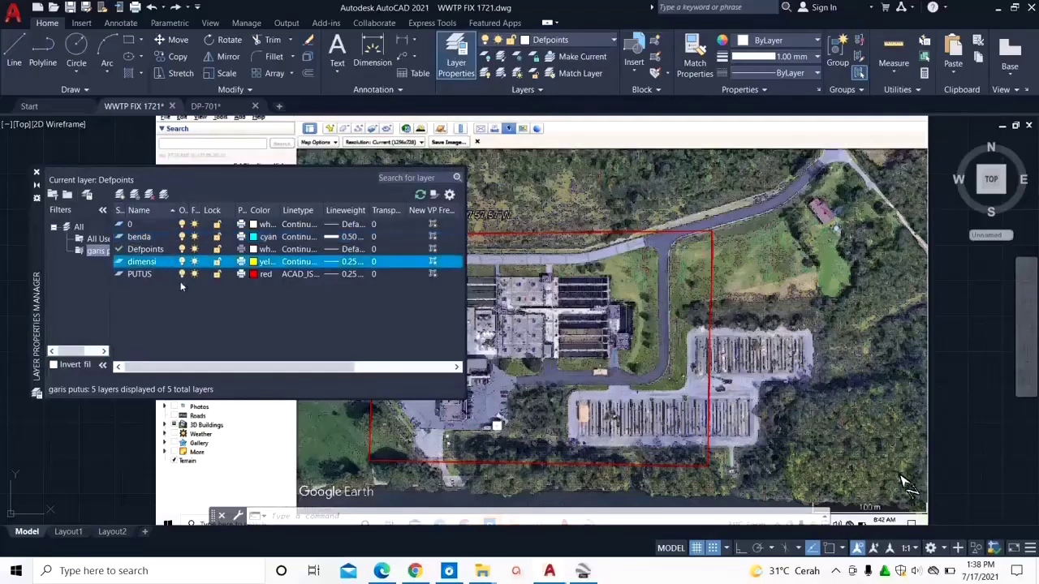
pyautogui.click(152, 276)
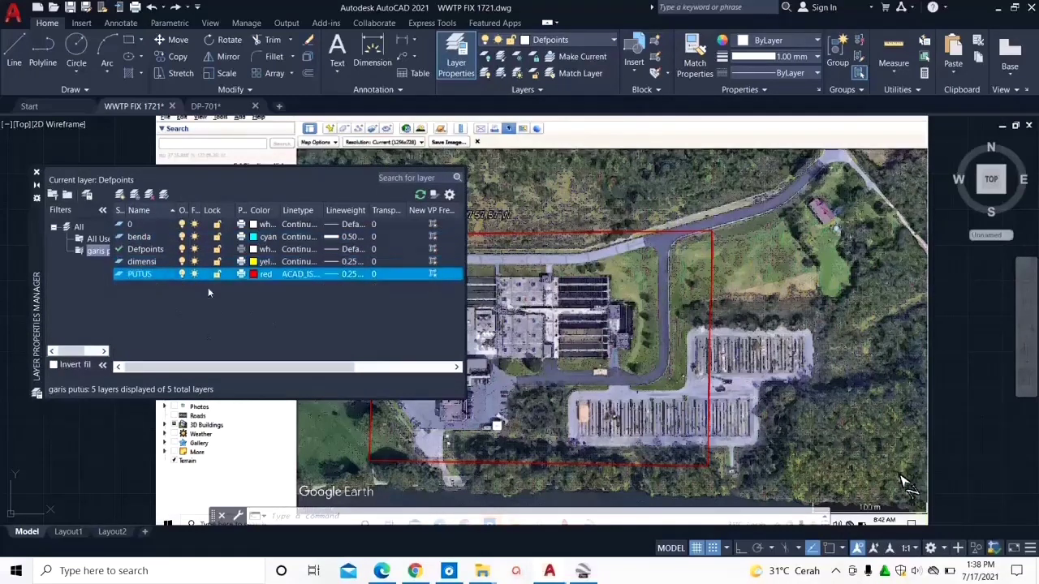
pyautogui.click(158, 238)
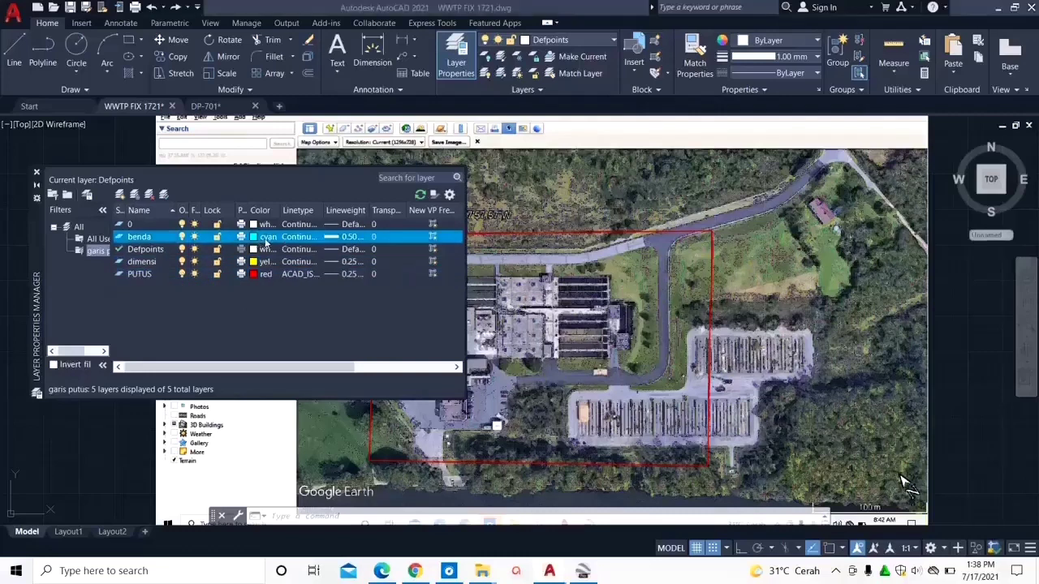
pyautogui.click(263, 237)
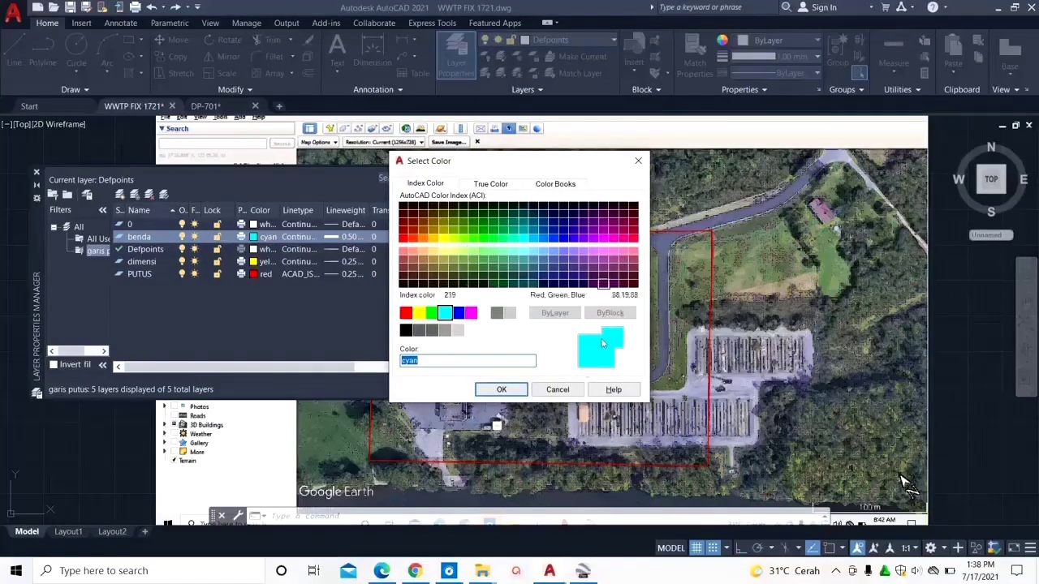
pyautogui.click(502, 389)
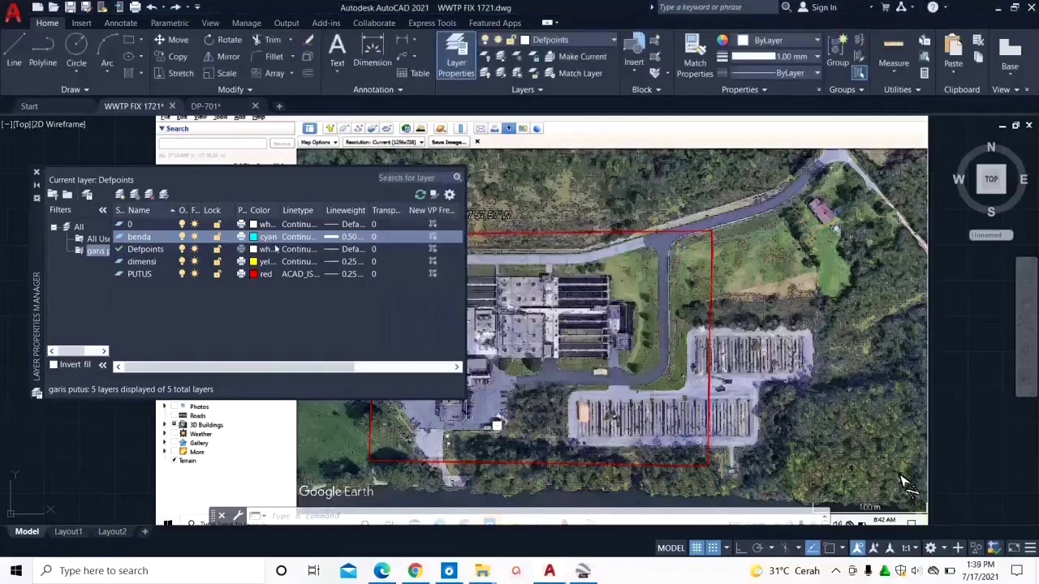
# Step: Set the benda layer's linetype to Continuous and its lineweight to 0.50 mm
pyautogui.click(307, 237)
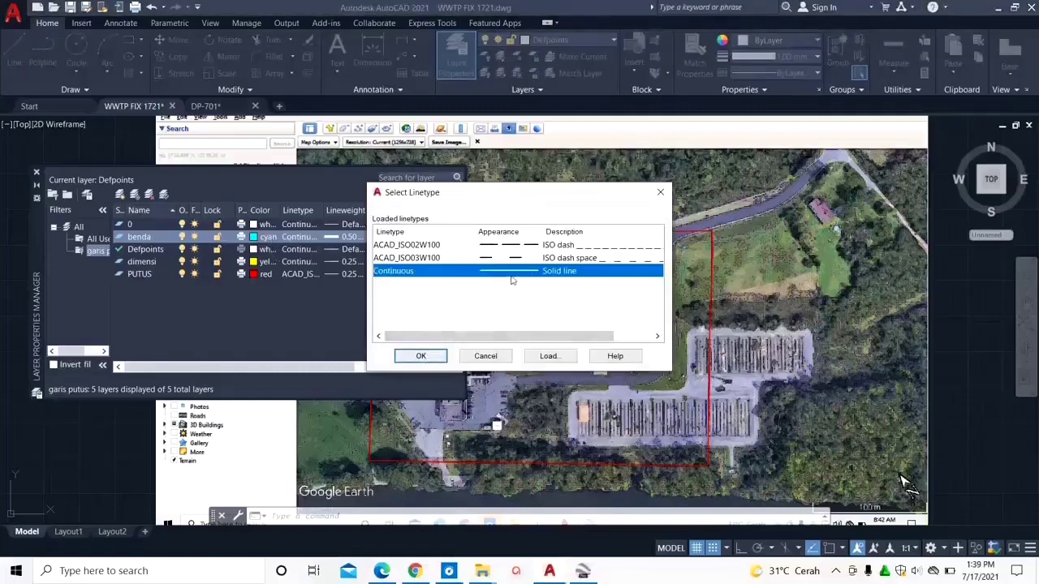
pyautogui.click(421, 357)
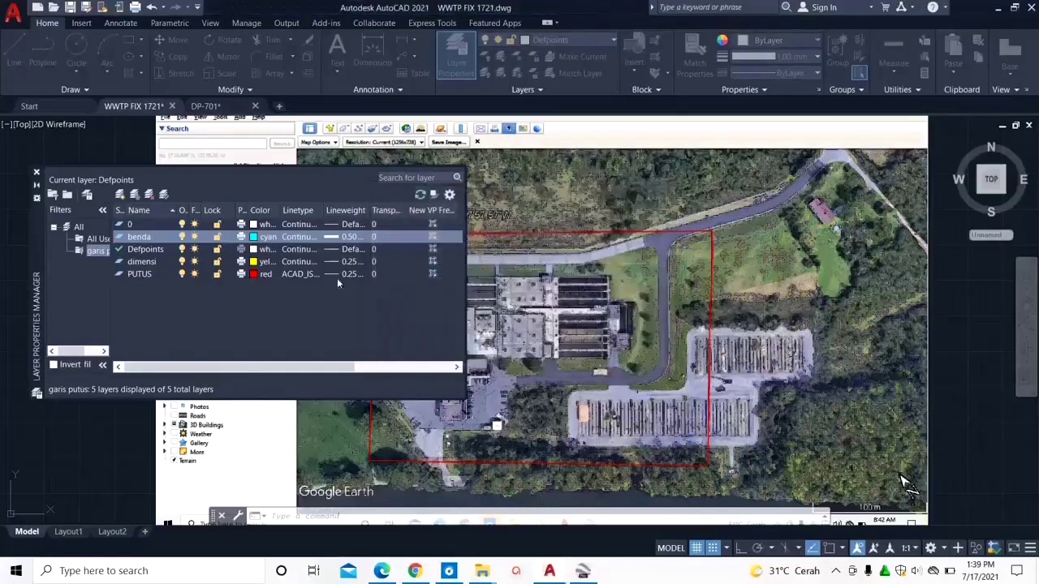
pyautogui.click(348, 237)
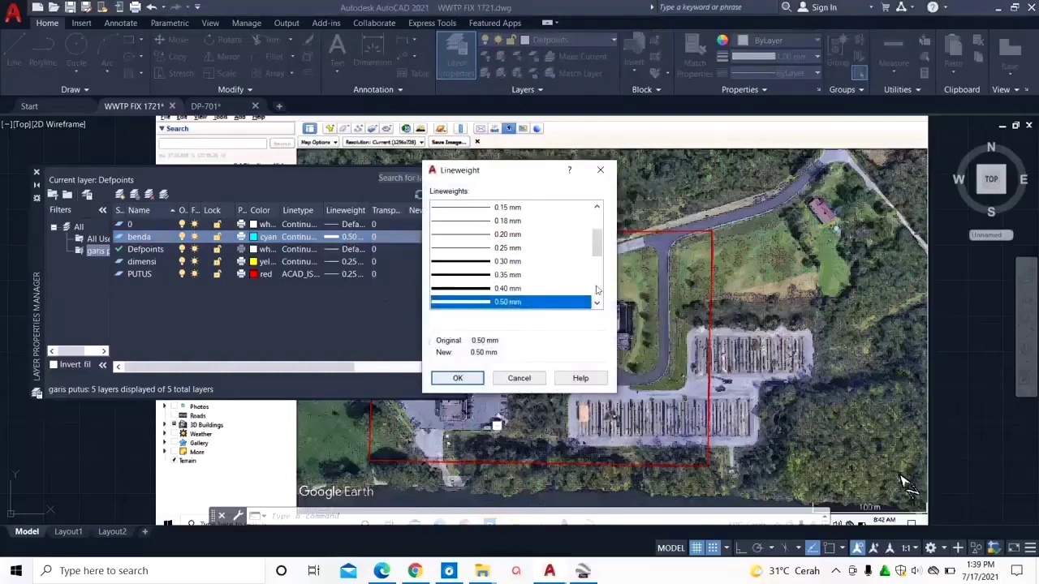
pyautogui.moveTo(593, 246)
pyautogui.mouseDown()
pyautogui.moveTo(596, 224)
pyautogui.moveTo(598, 256)
pyautogui.mouseUp()
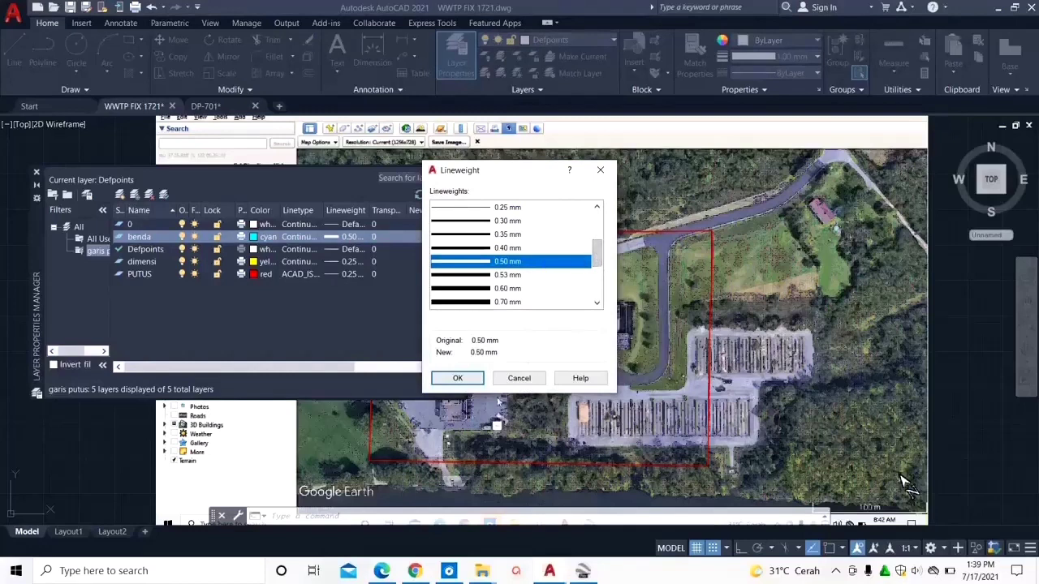
pyautogui.click(457, 378)
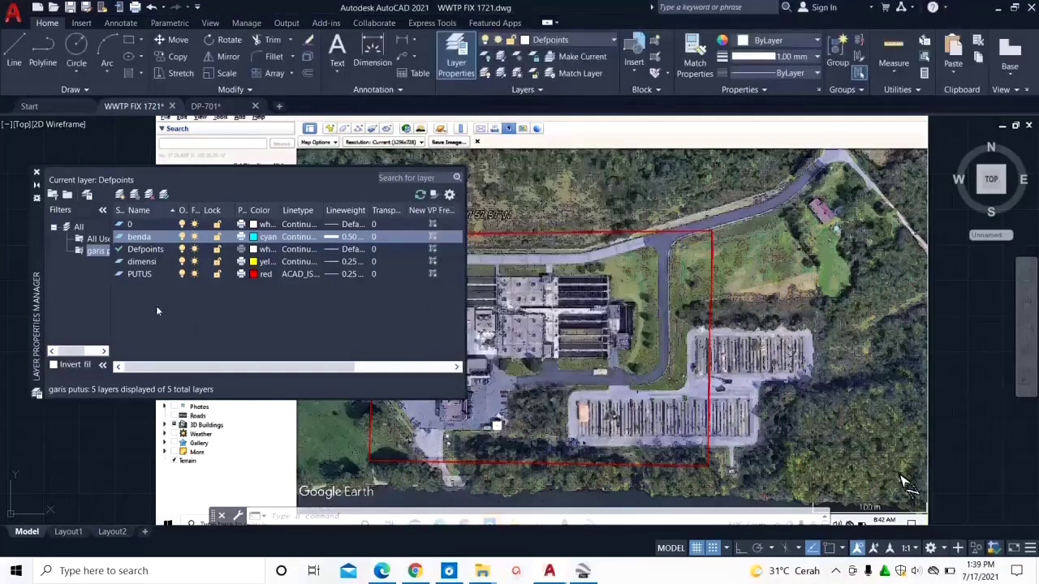
# Step: Examine the loaded linetypes for the PUTUS layer and the further ISO linetypes available in acadiso.lin
pyautogui.click(138, 276)
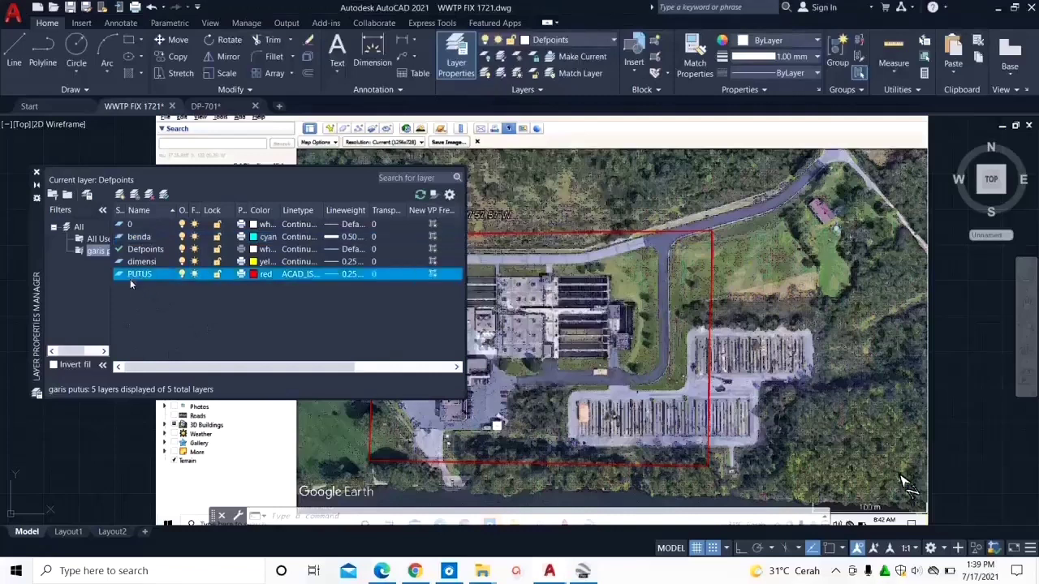
pyautogui.click(305, 276)
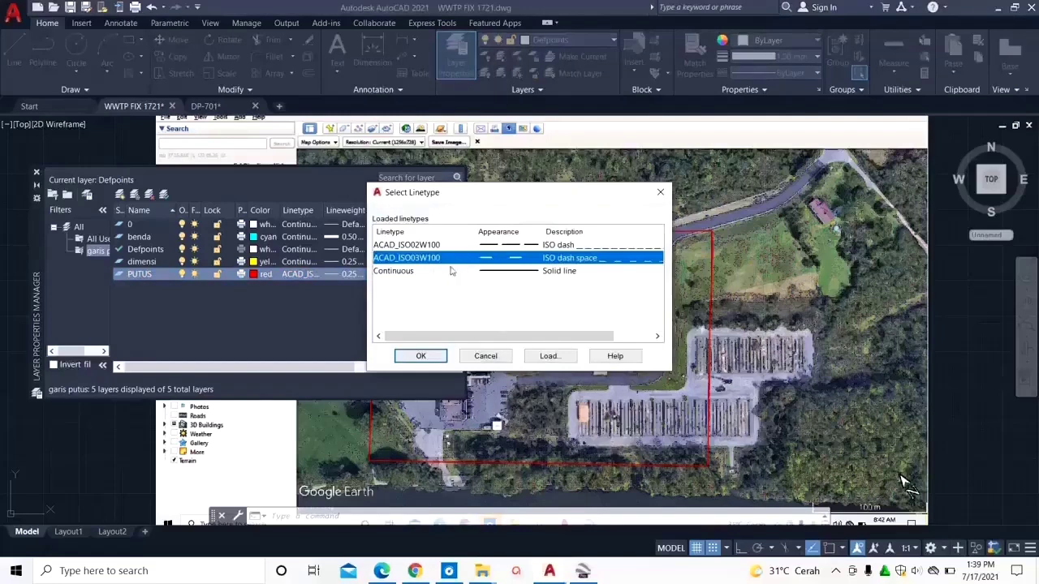
pyautogui.click(548, 358)
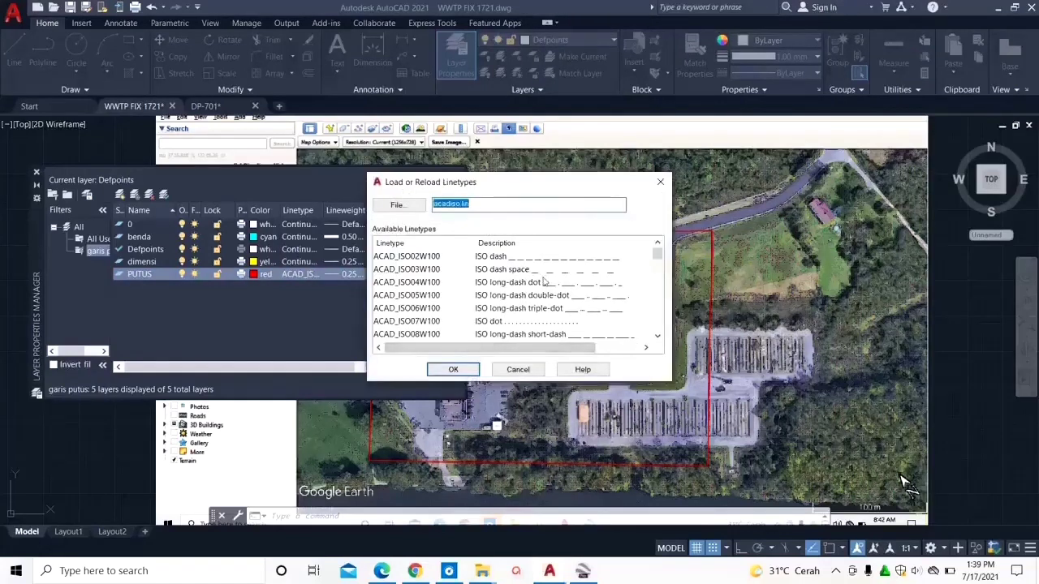
pyautogui.click(514, 273)
pyautogui.click(512, 285)
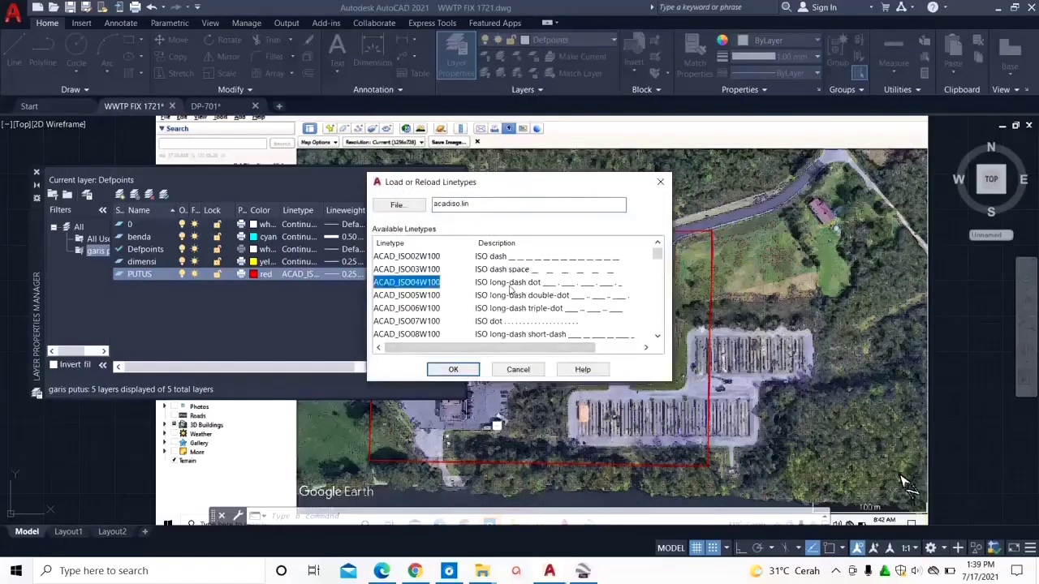
pyautogui.click(485, 295)
pyautogui.click(486, 322)
pyautogui.click(486, 333)
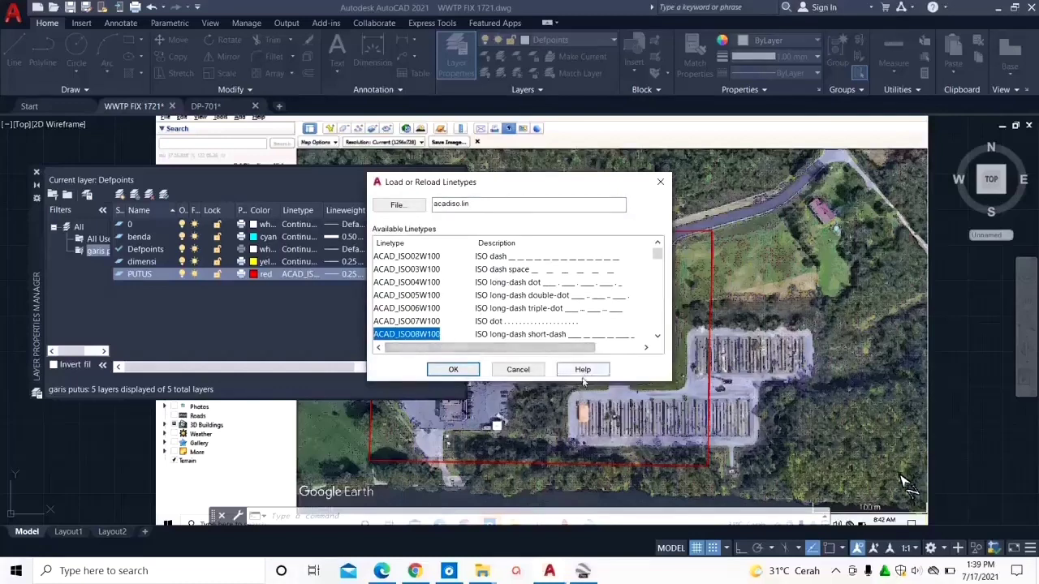
pyautogui.click(517, 371)
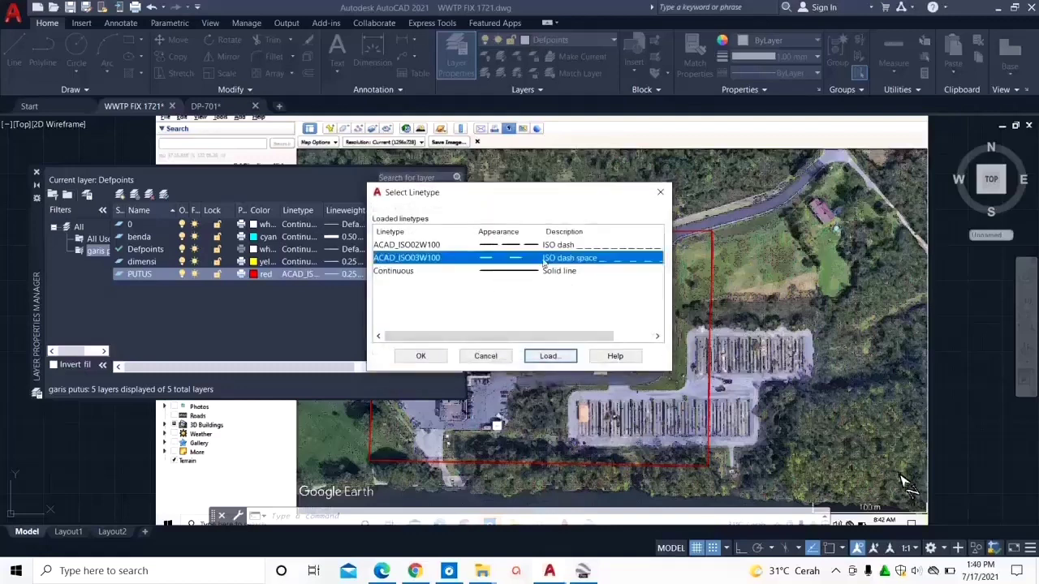
pyautogui.click(486, 356)
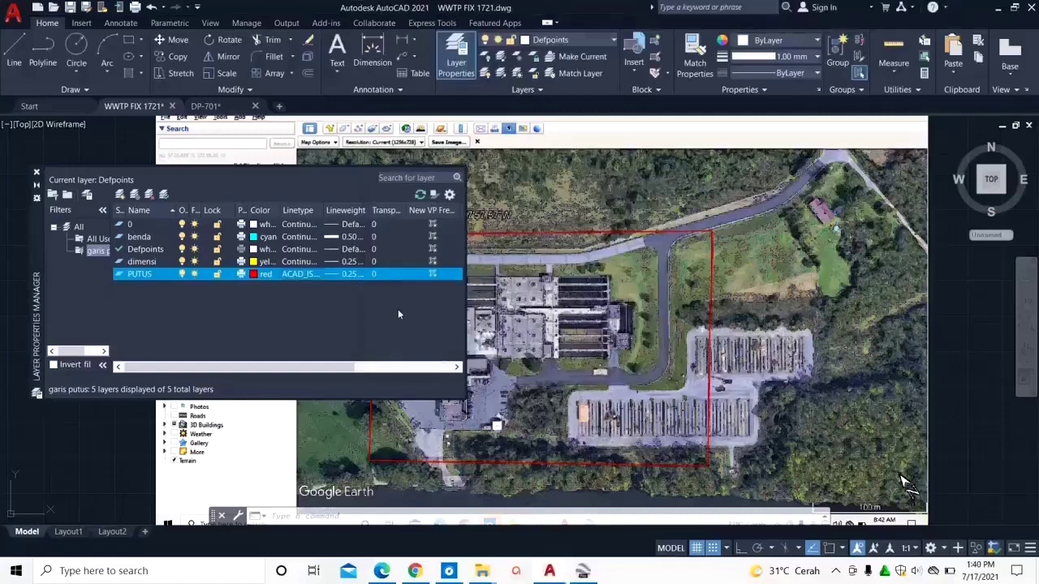
# Step: Set the PUTUS layer's lineweight to 0.25 mm and close the layer properties
pyautogui.click(349, 276)
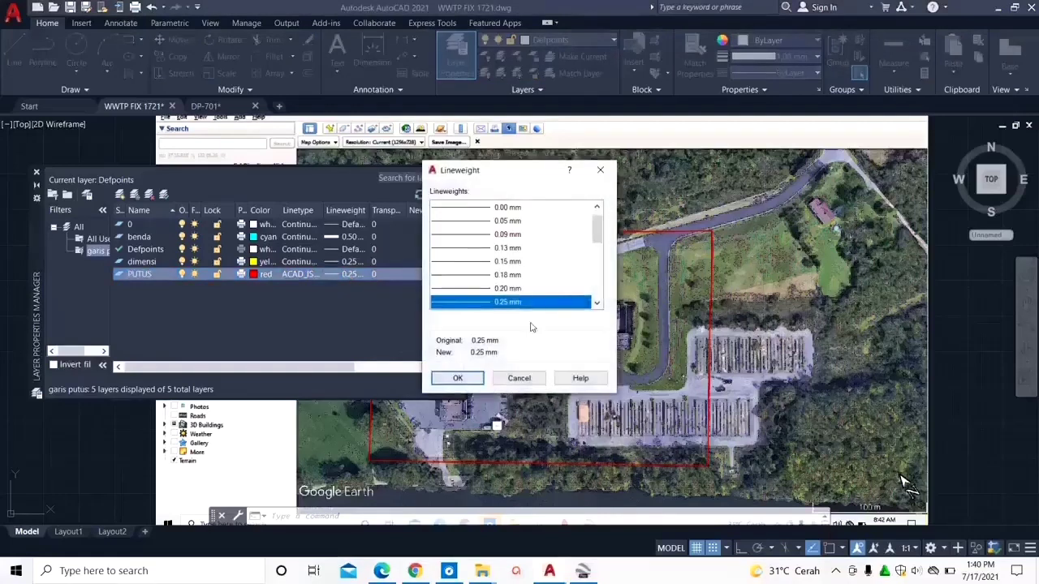
pyautogui.click(457, 378)
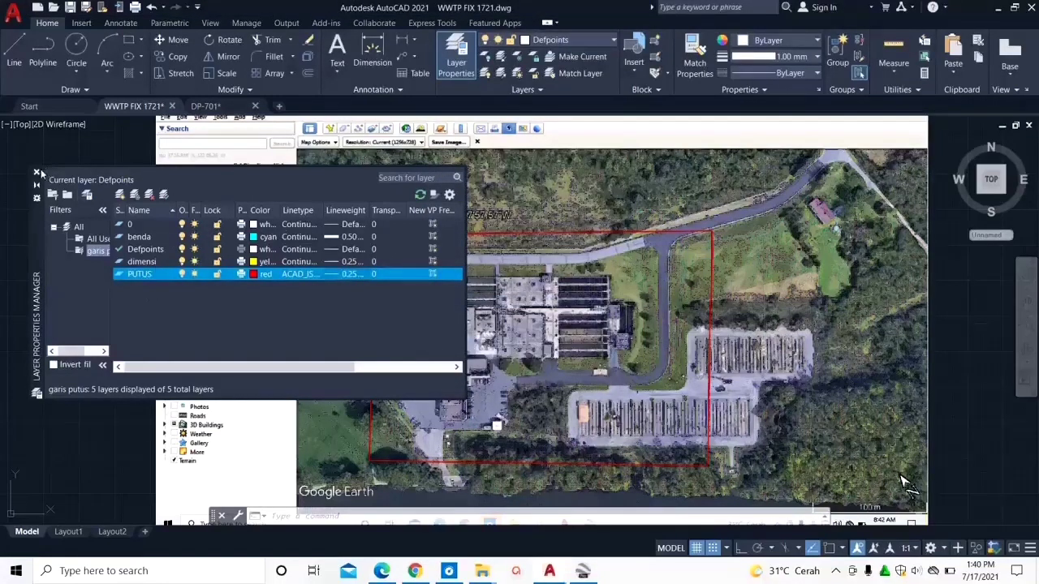
pyautogui.click(36, 172)
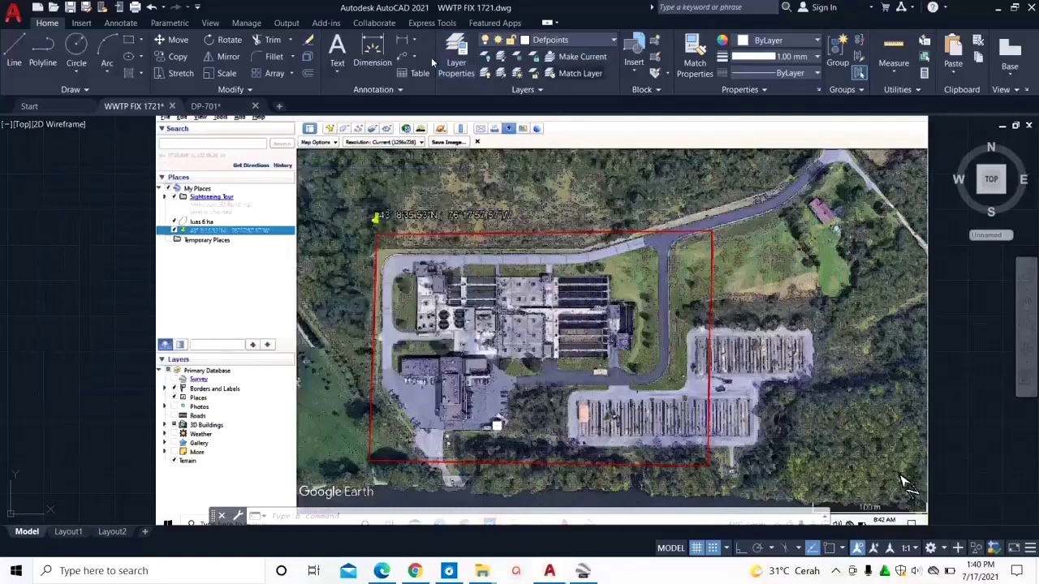
# Step: Make benda the current layer for drawing the plant's objects
pyautogui.click(615, 40)
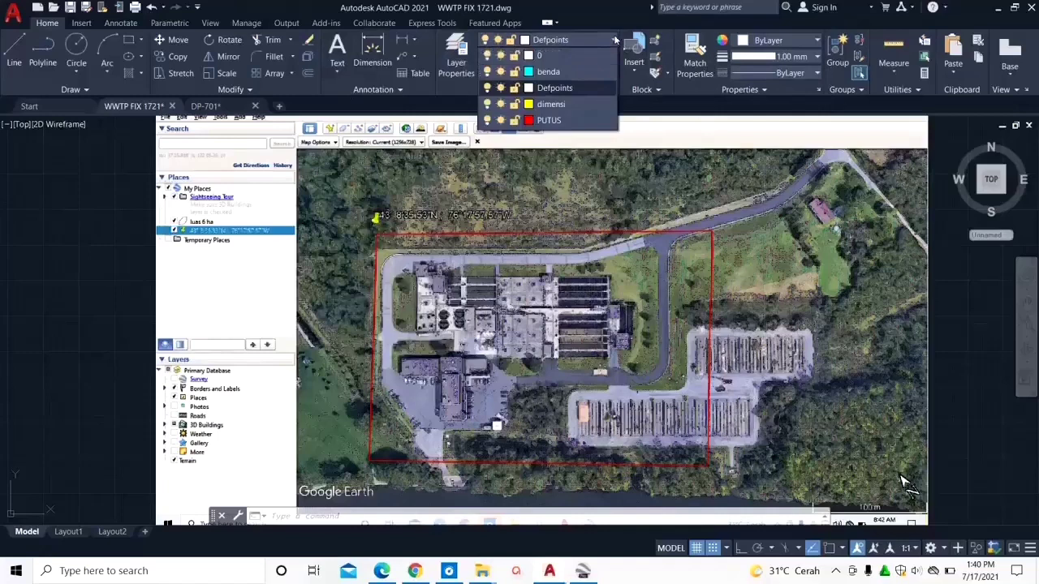
pyautogui.click(559, 72)
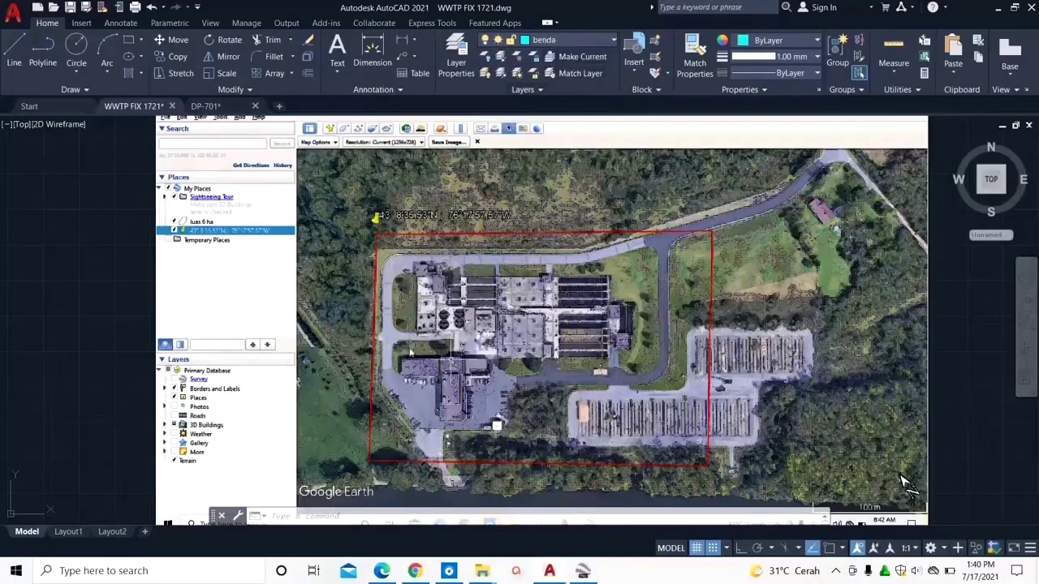
pyautogui.click(14, 51)
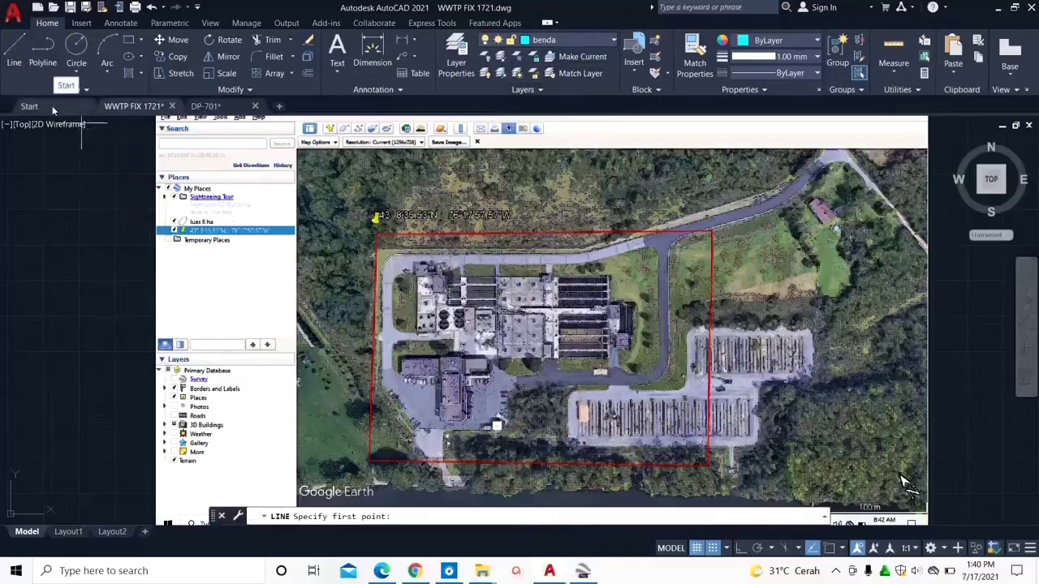
pyautogui.press('Escape')
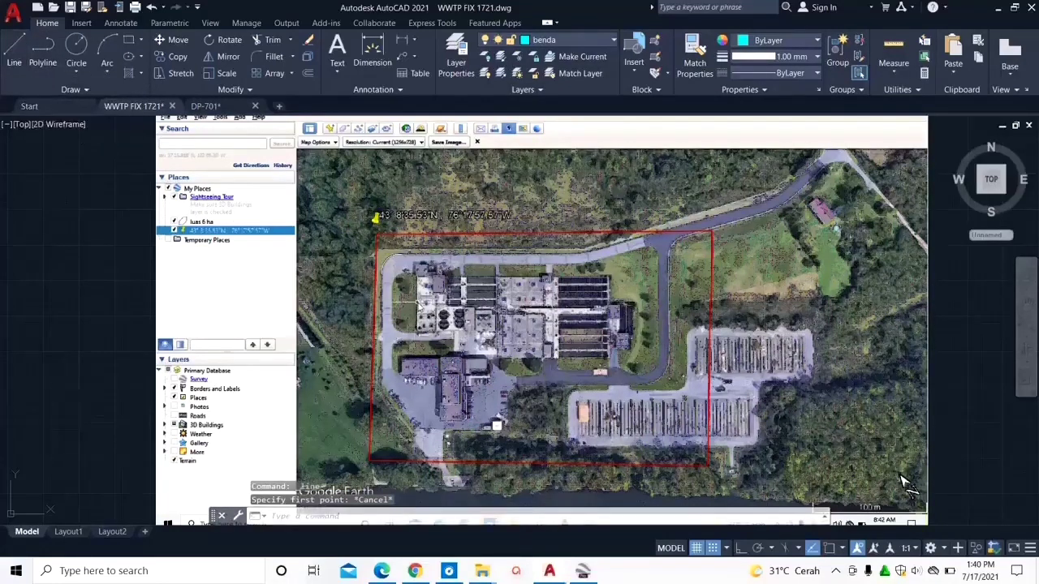
# Step: Draw a rectangle about 16260 by 48570 units around the westernmost pale building, next to the lawn
pyautogui.scroll(4, 418, 306)
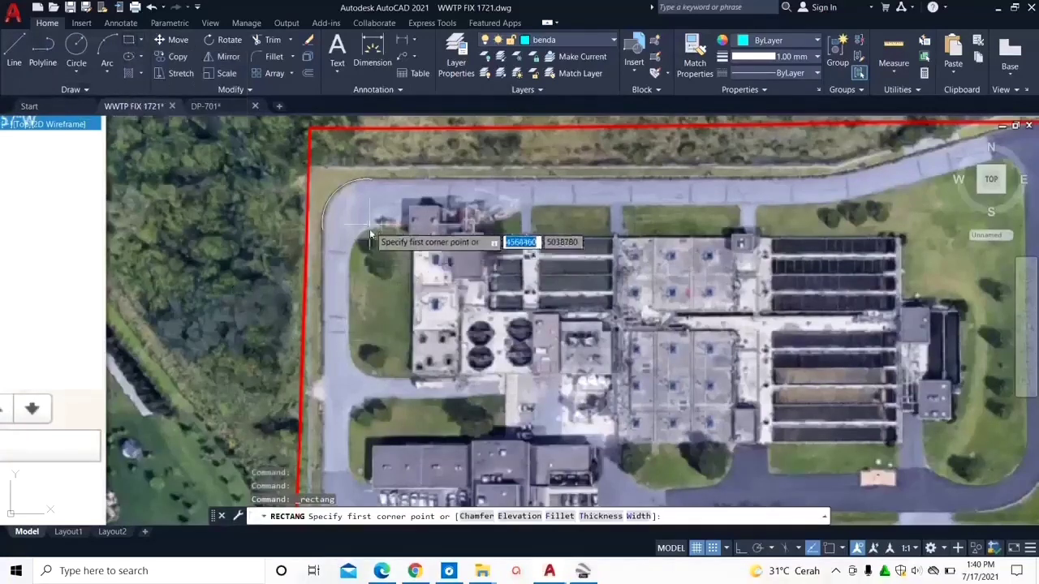
pyautogui.click(412, 241)
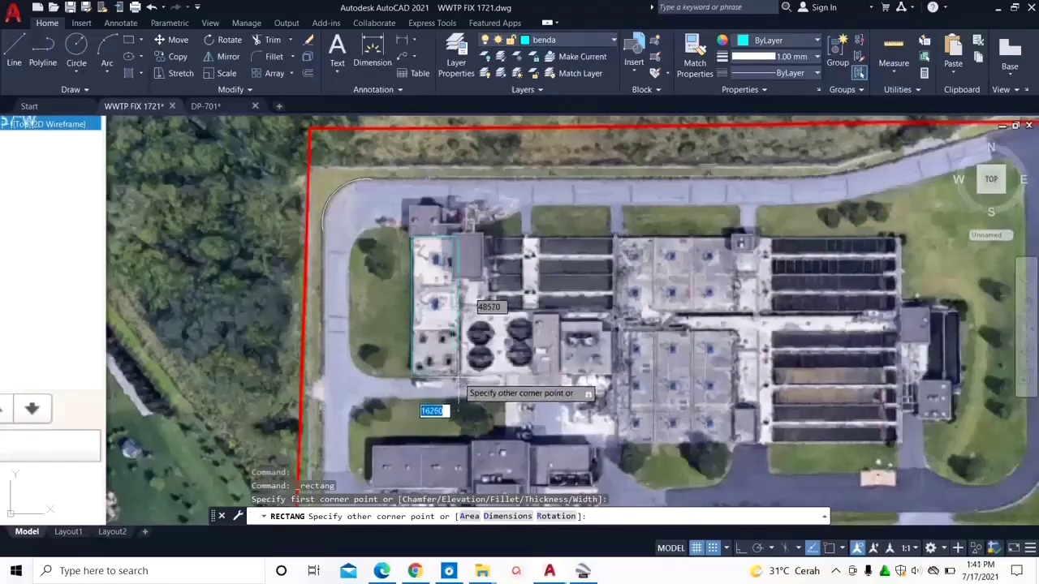
pyautogui.click(459, 375)
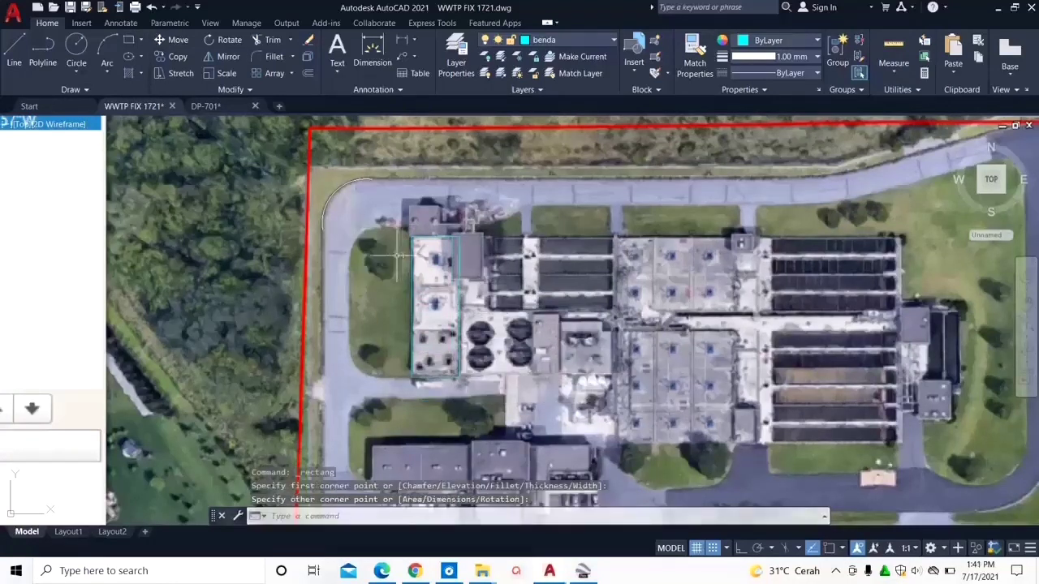
pyautogui.click(413, 312)
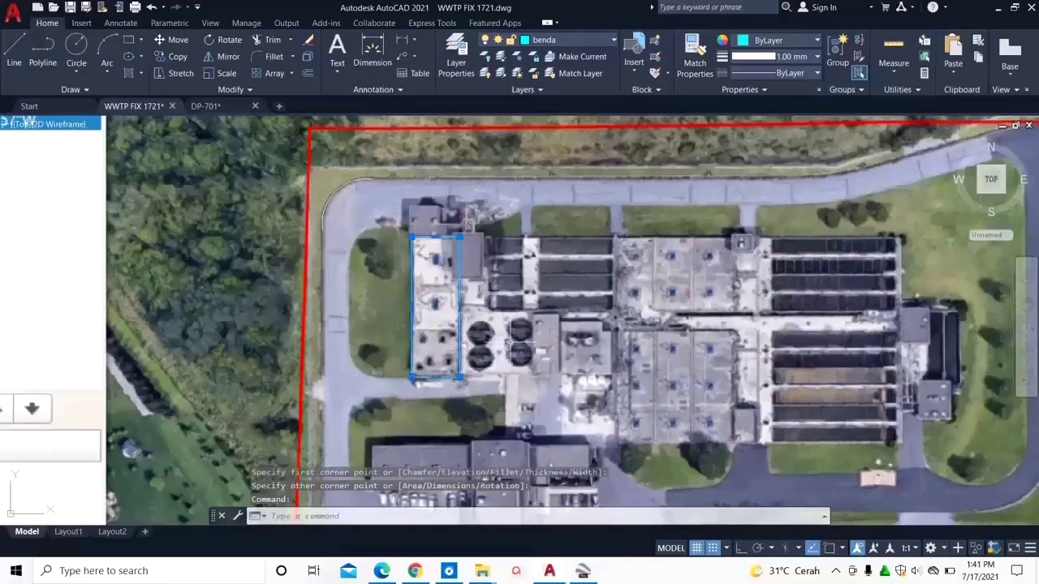
pyautogui.press('Escape')
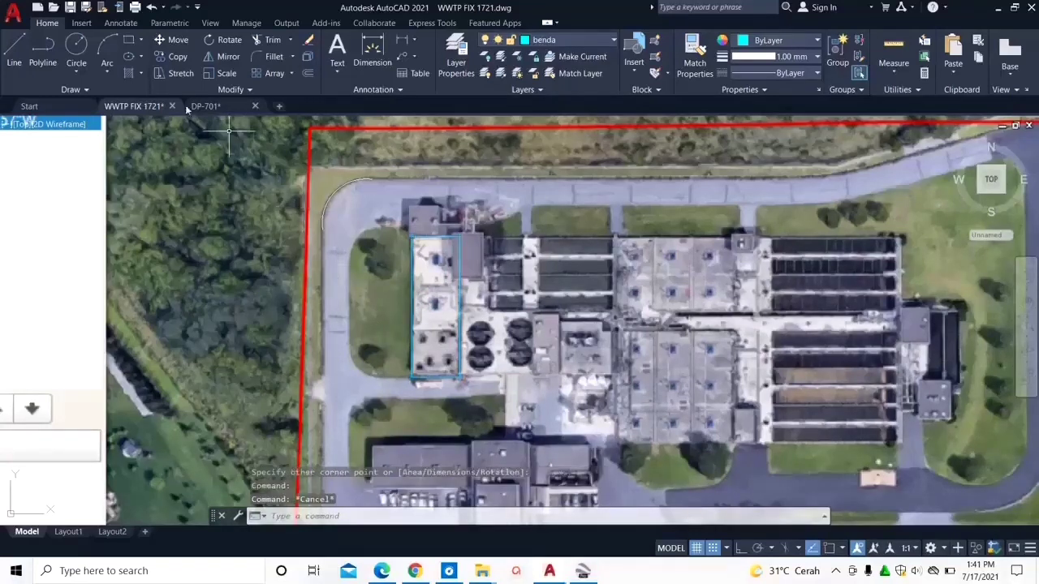
# Step: Trace the straight west edge of the lawn beside the building with a single line
pyautogui.click(20, 59)
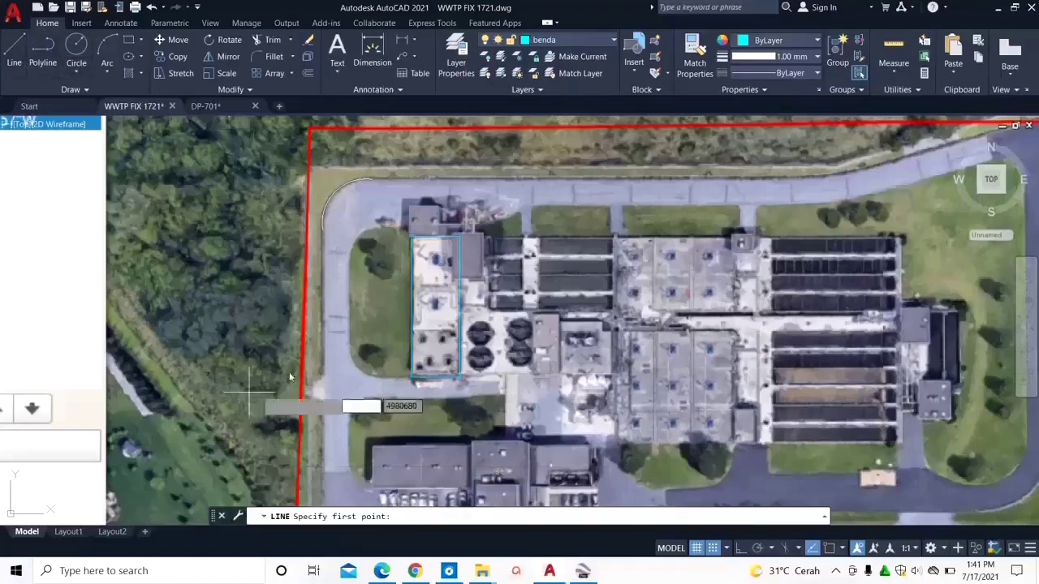
pyautogui.click(348, 261)
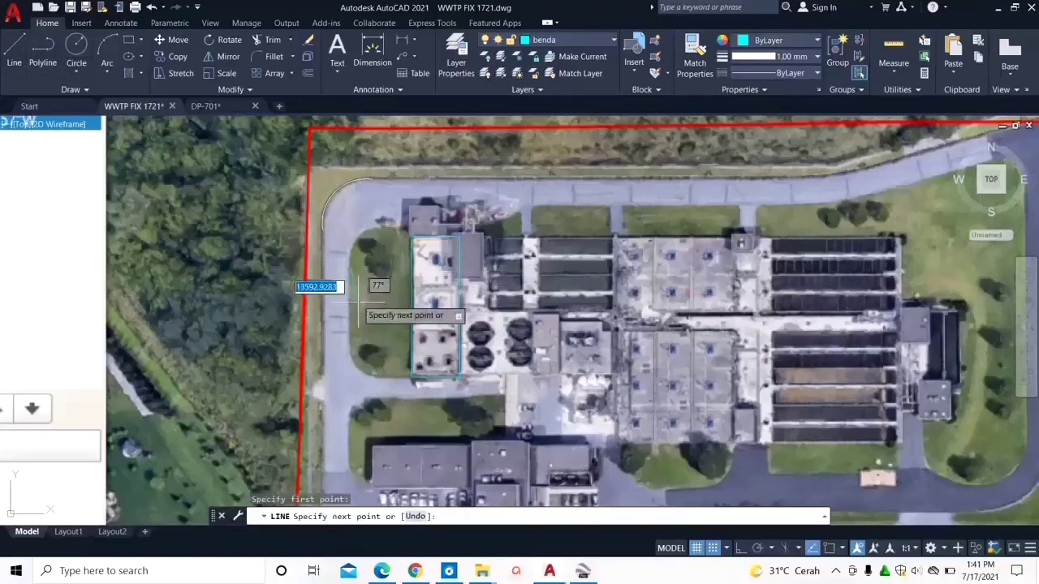
pyautogui.click(348, 349)
pyautogui.press('Escape')
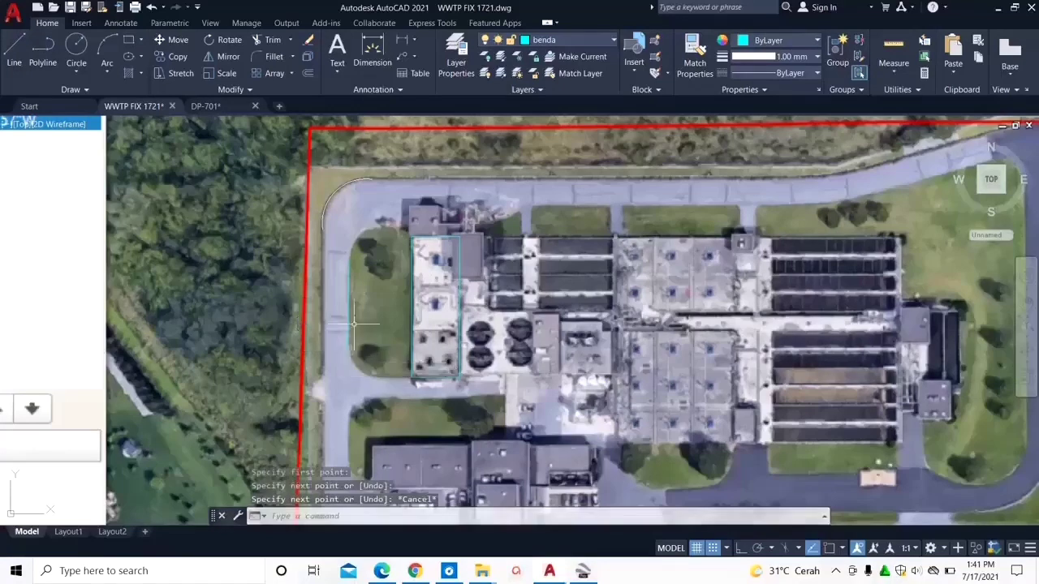
pyautogui.click(347, 293)
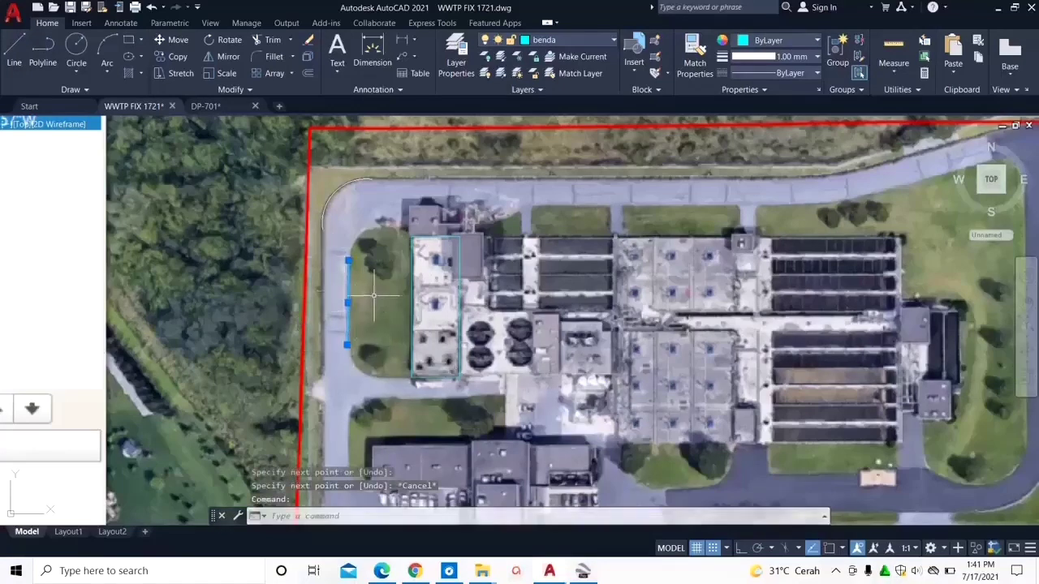
pyautogui.press('Escape')
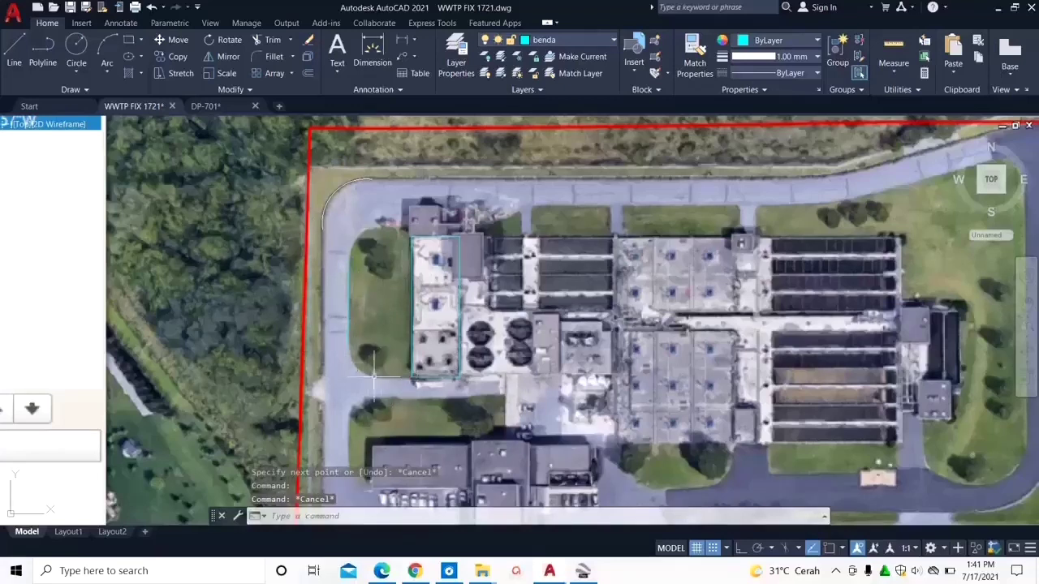
pyautogui.click(110, 47)
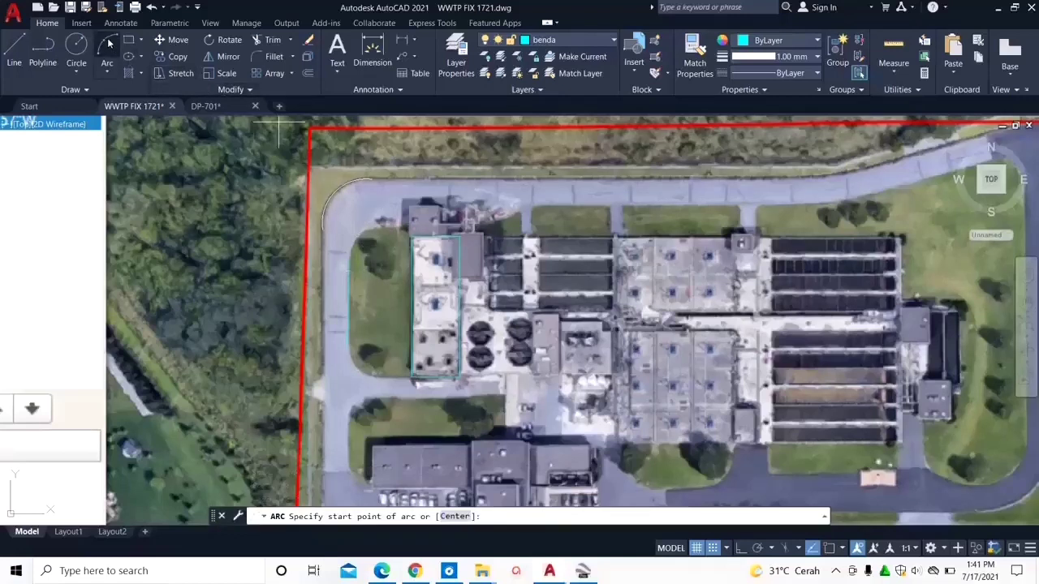
pyautogui.click(110, 50)
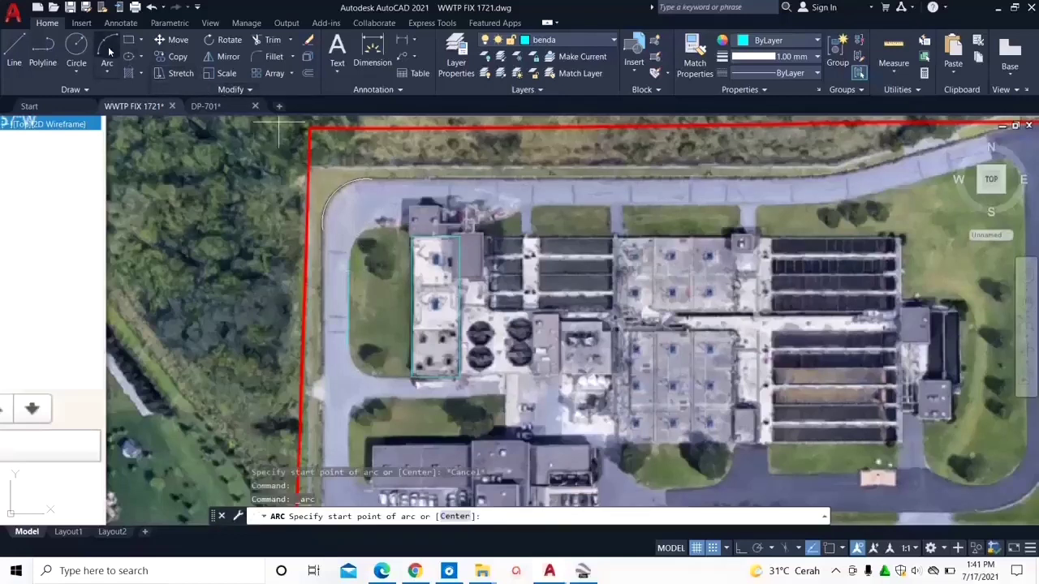
pyautogui.click(104, 73)
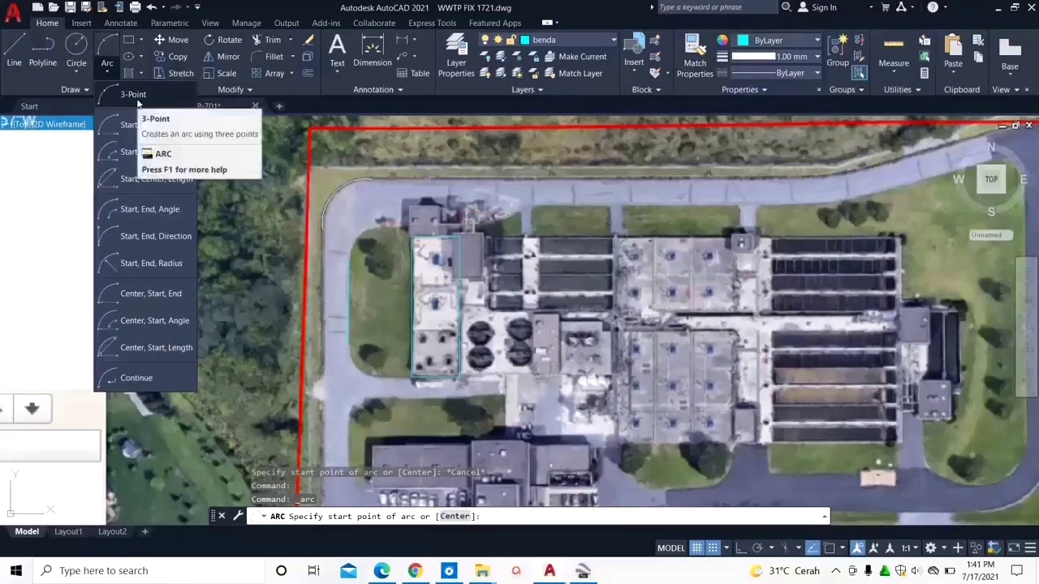
pyautogui.click(137, 99)
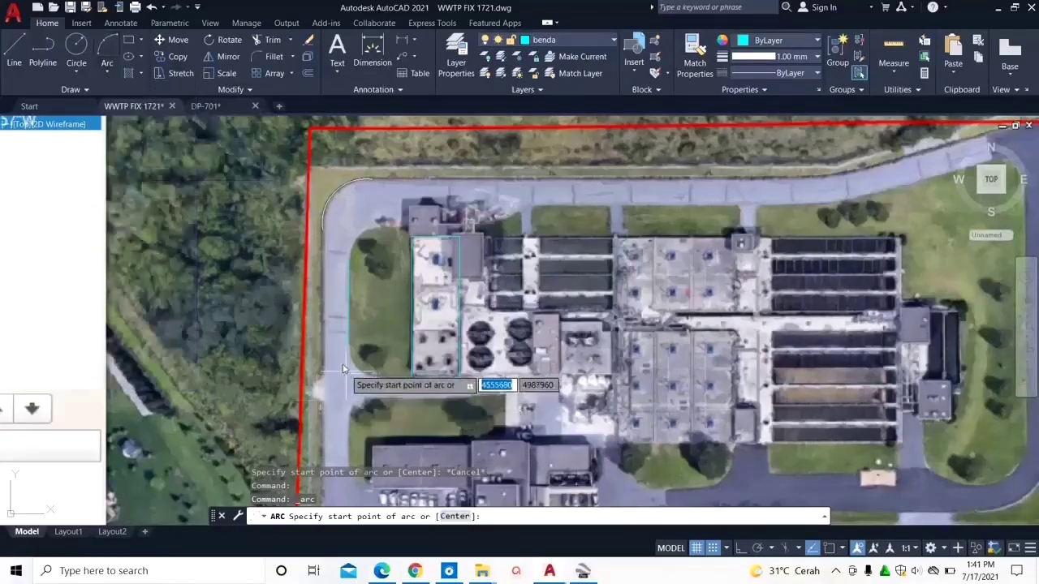
pyautogui.press('Escape')
pyautogui.click(348, 317)
pyautogui.click(354, 321)
pyautogui.press('Escape')
pyautogui.click(347, 317)
pyautogui.press('Escape')
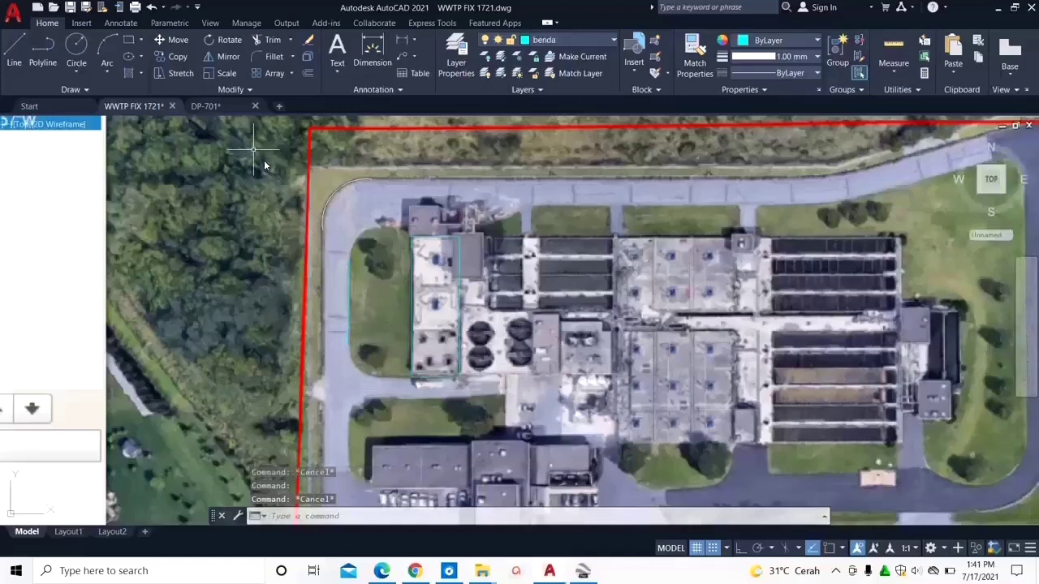
# Step: Draw a three-point arc along the lawn's rounded southwest corner, starting at the lower end of the edge line
pyautogui.click(109, 52)
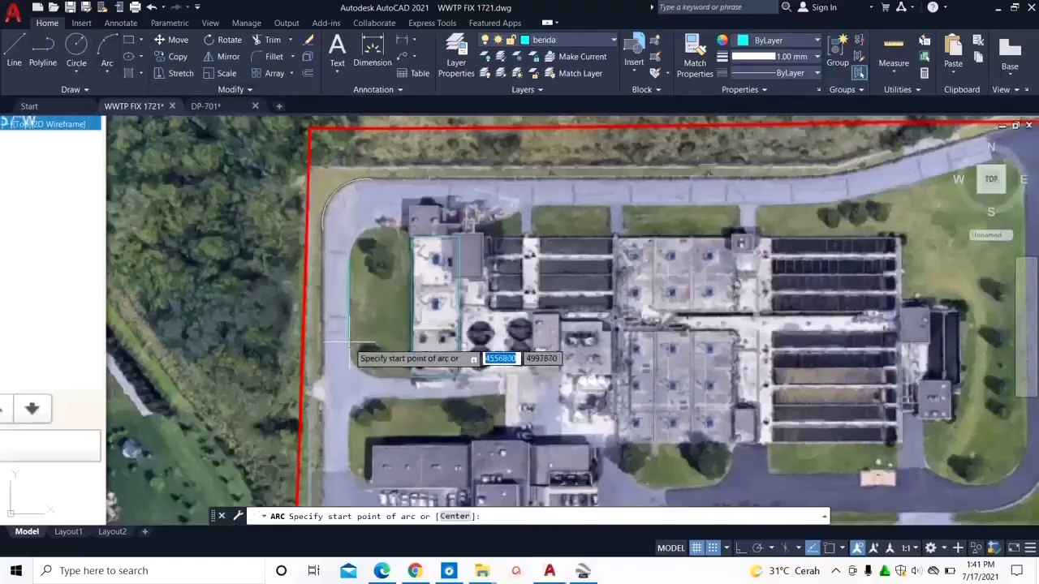
pyautogui.scroll(4, 340, 348)
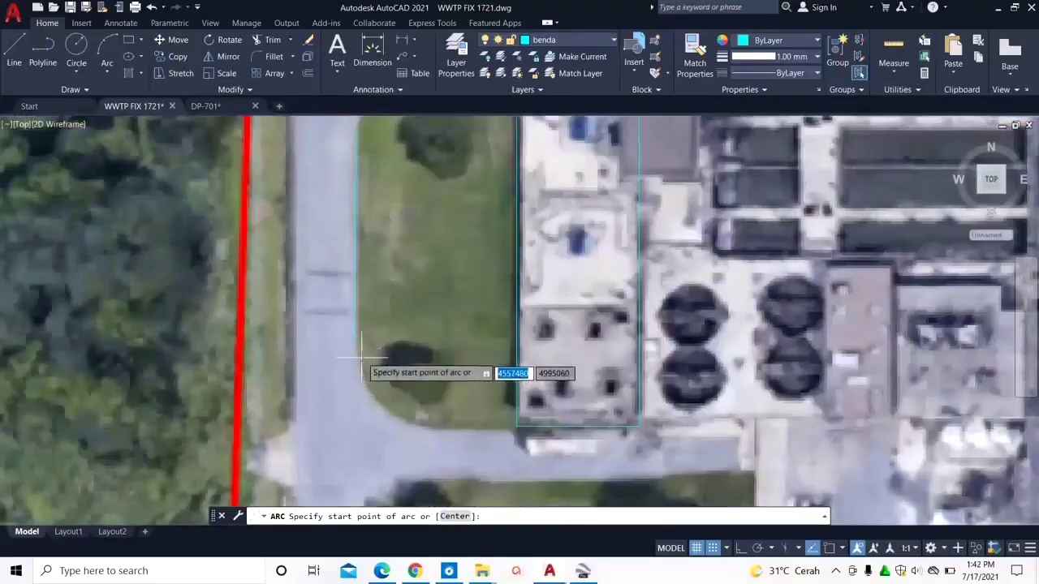
pyautogui.click(354, 346)
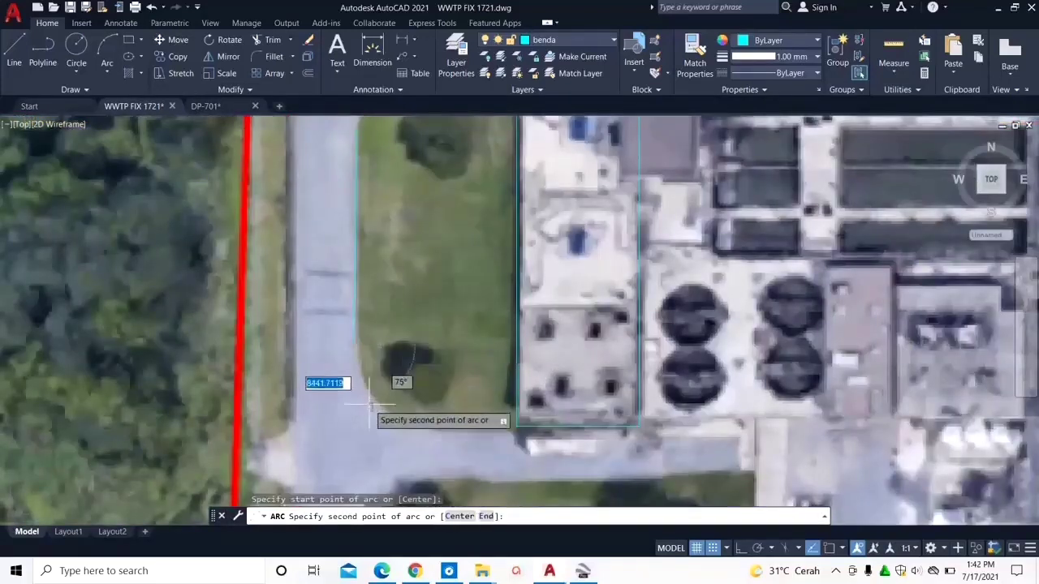
pyautogui.click(380, 404)
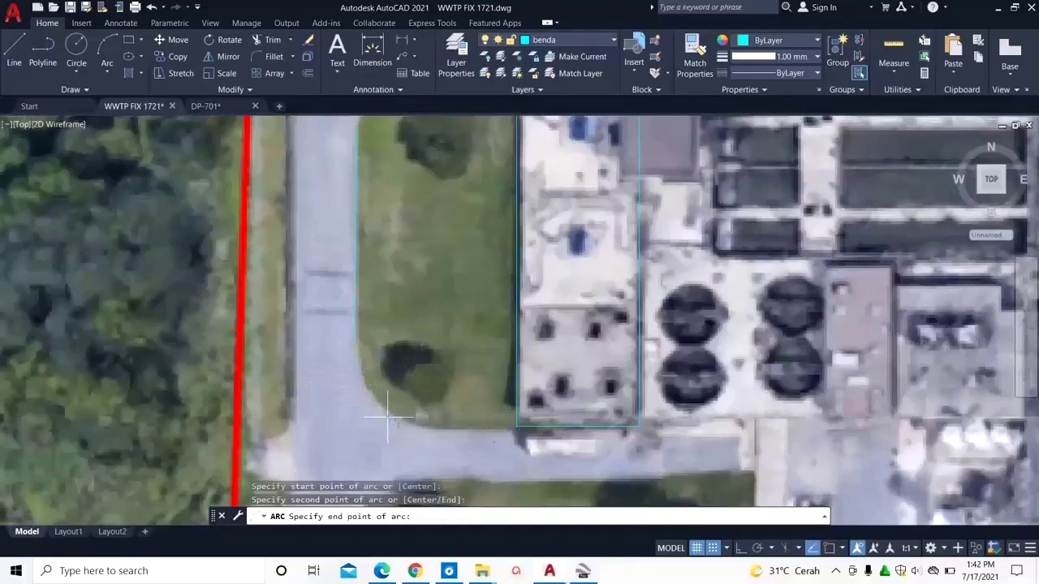
pyautogui.click(447, 433)
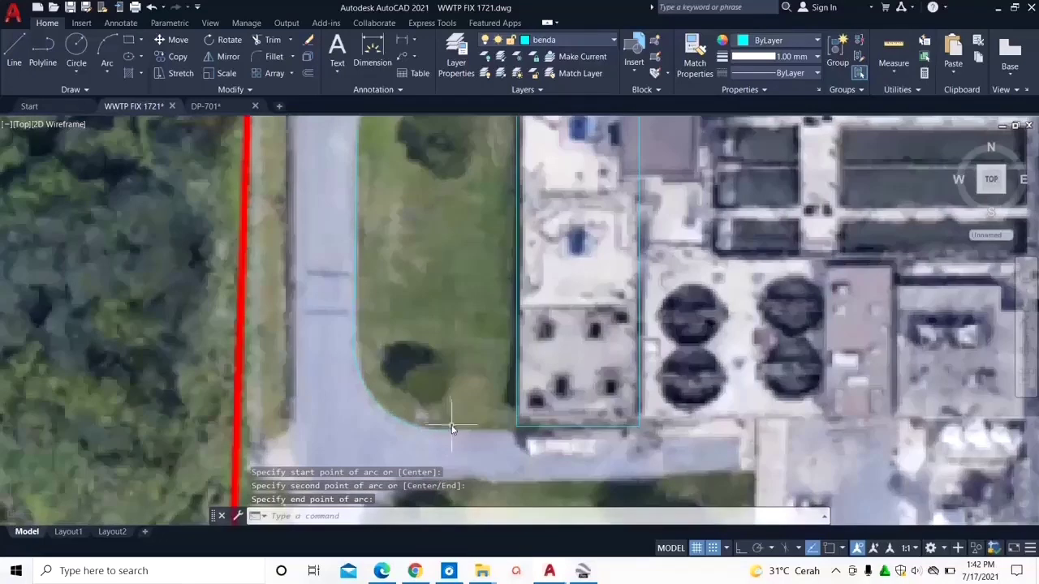
# Step: Stretch the corner arc's midpoint to fit the lawn's curved edge in the image and deselect the arc
pyautogui.click(386, 416)
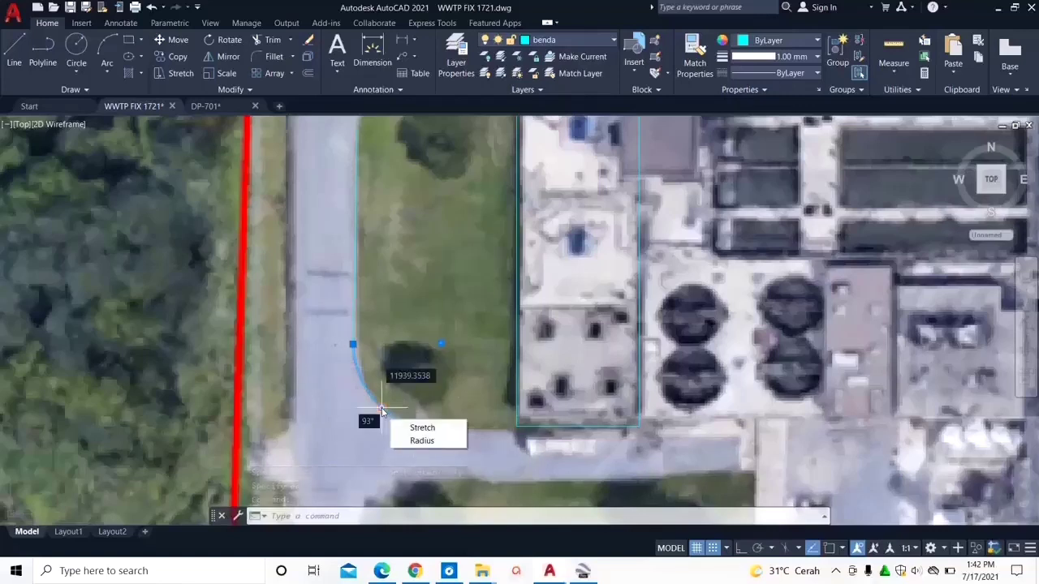
pyautogui.click(381, 408)
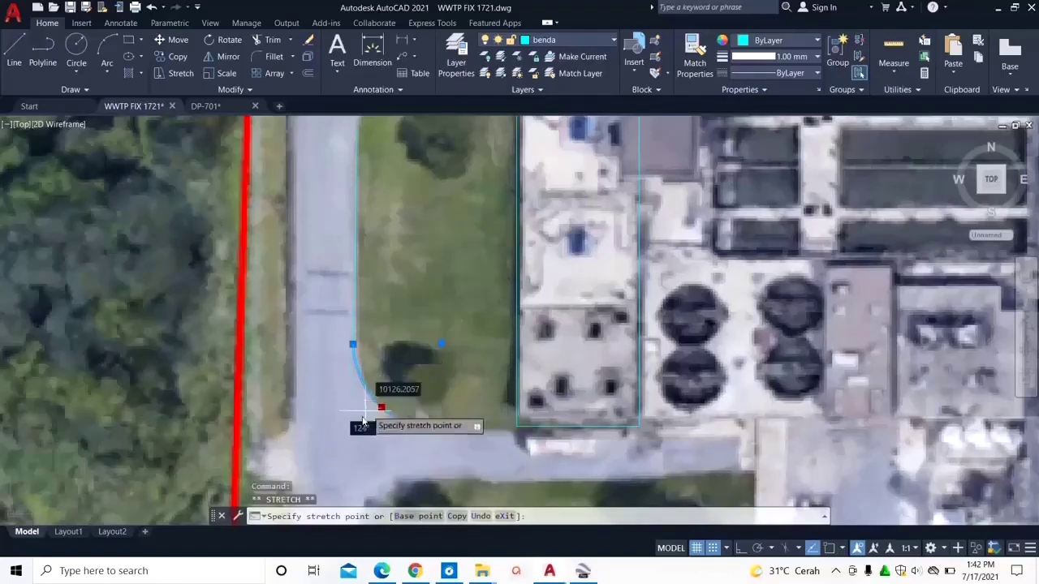
pyautogui.scroll(2, 375, 401)
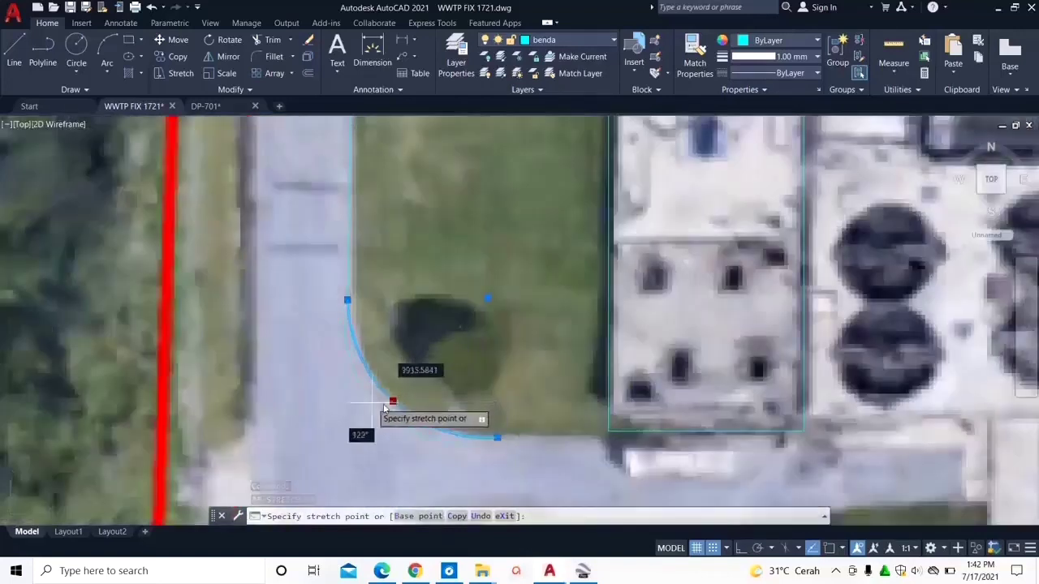
pyautogui.scroll(4, 383, 408)
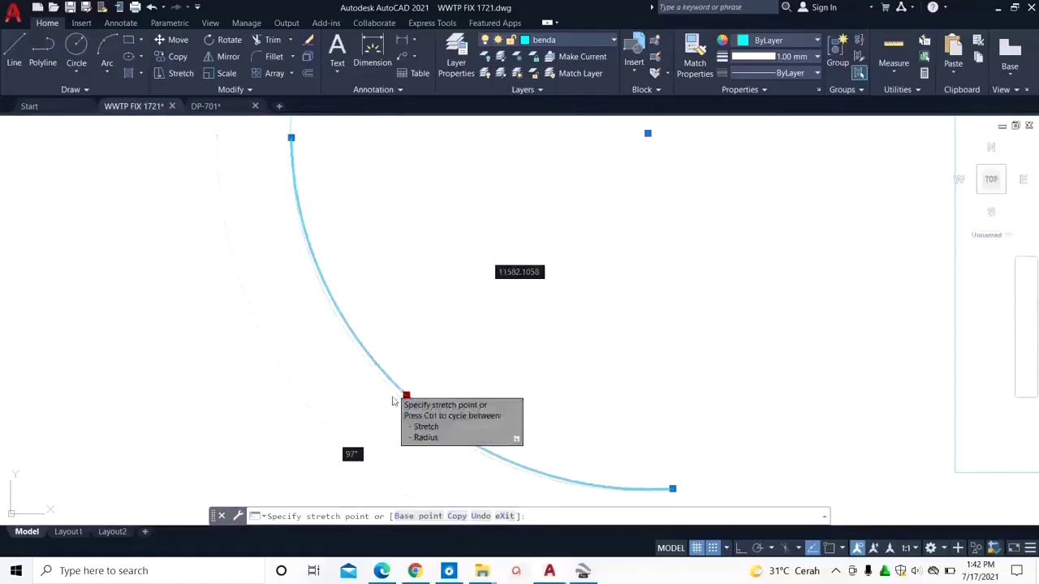
pyautogui.scroll(-2, 396, 398)
pyautogui.click(396, 401)
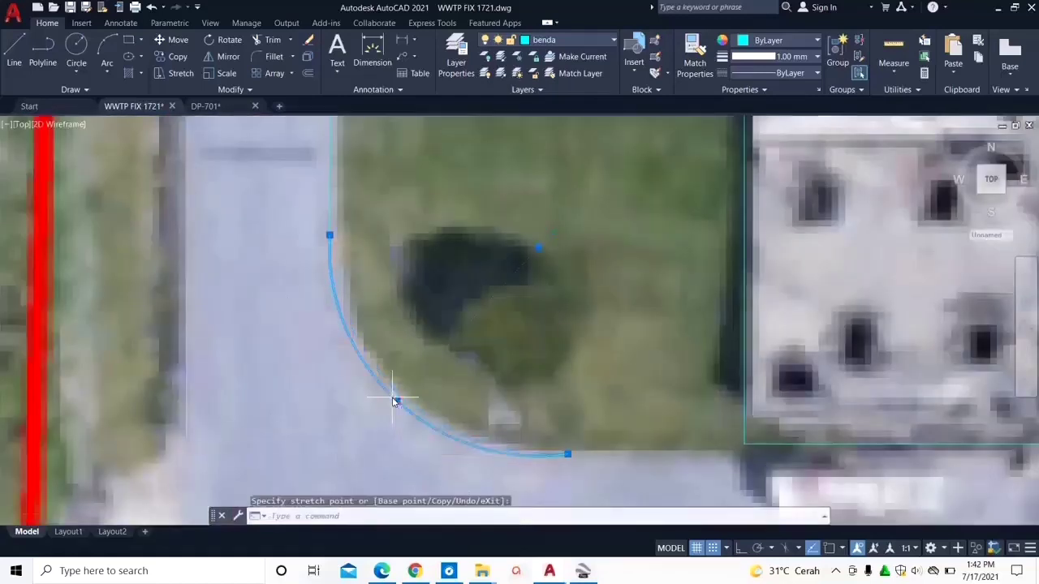
pyautogui.scroll(-3, 441, 343)
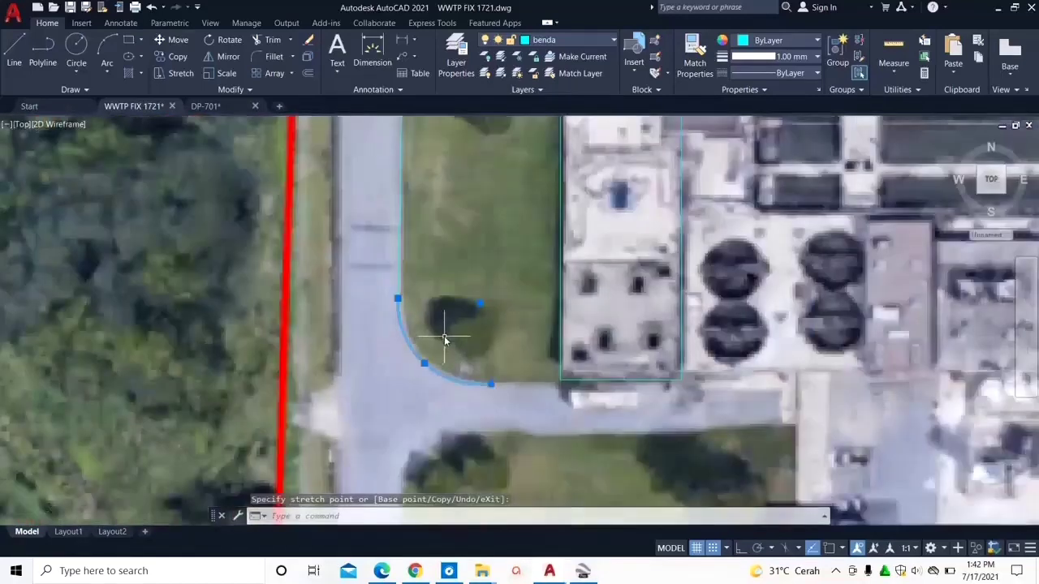
pyautogui.press('Escape')
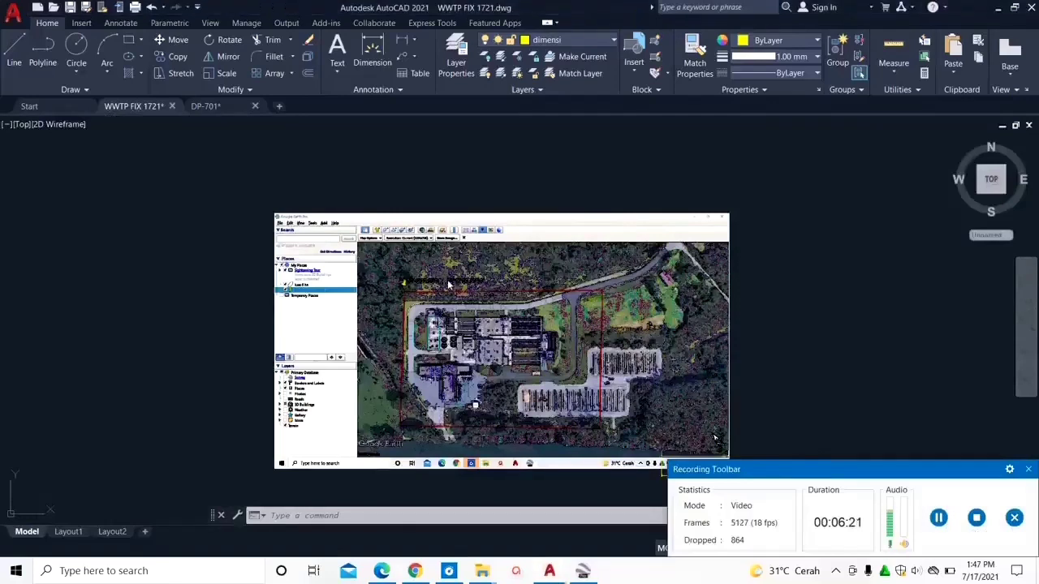
# Step: Add a linear dimension to the west side of the building rectangle, placing its dimension line over the lawn
pyautogui.scroll(5, 423, 341)
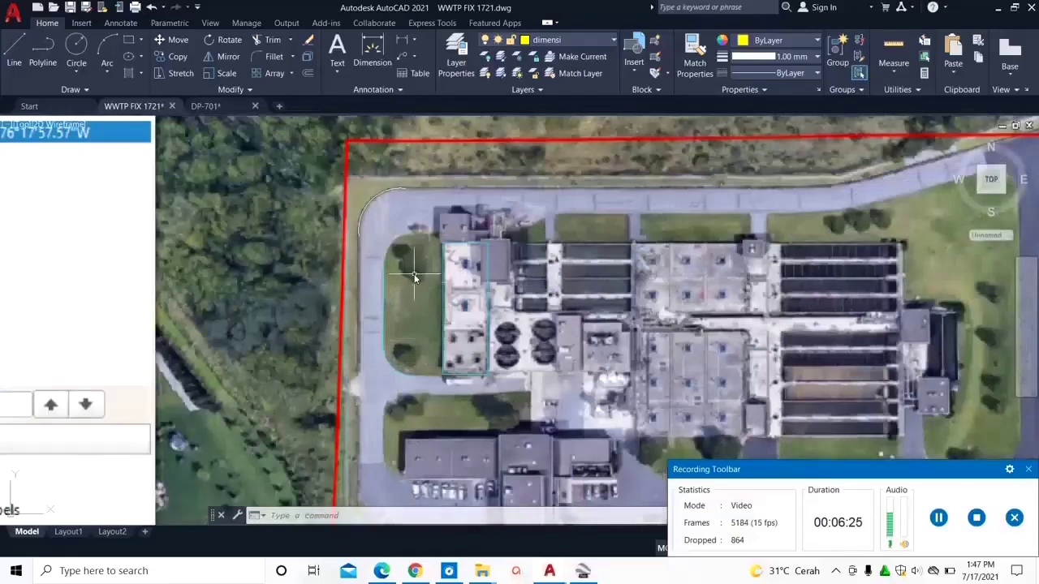
pyautogui.click(401, 43)
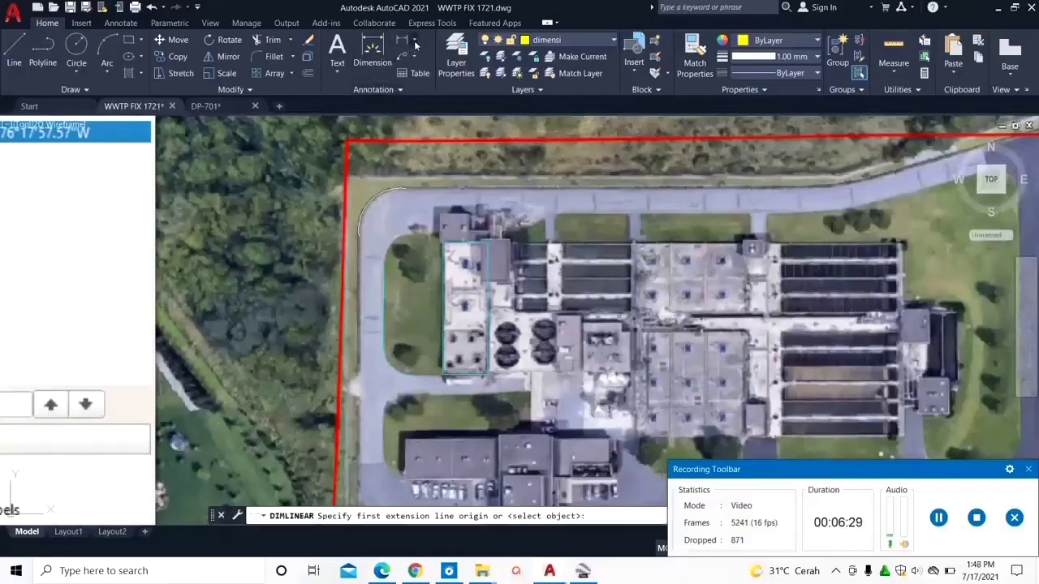
pyautogui.click(414, 42)
pyautogui.click(431, 64)
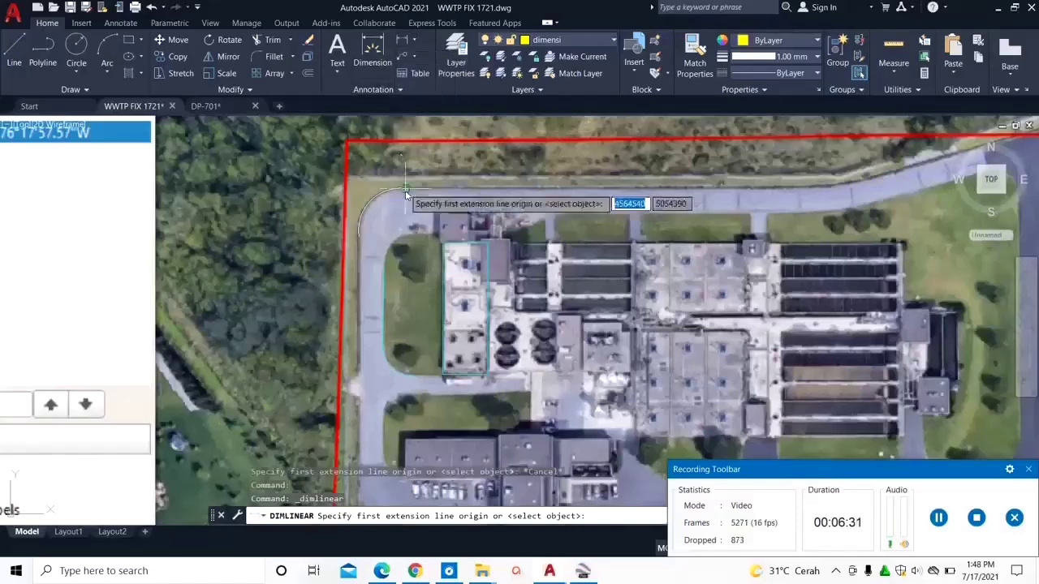
pyautogui.click(445, 245)
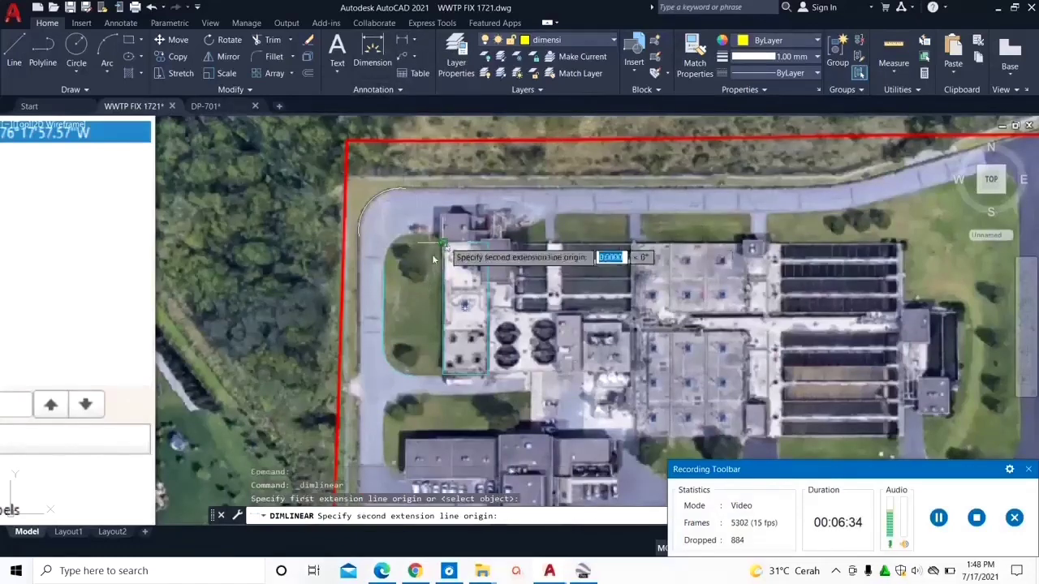
pyautogui.click(442, 375)
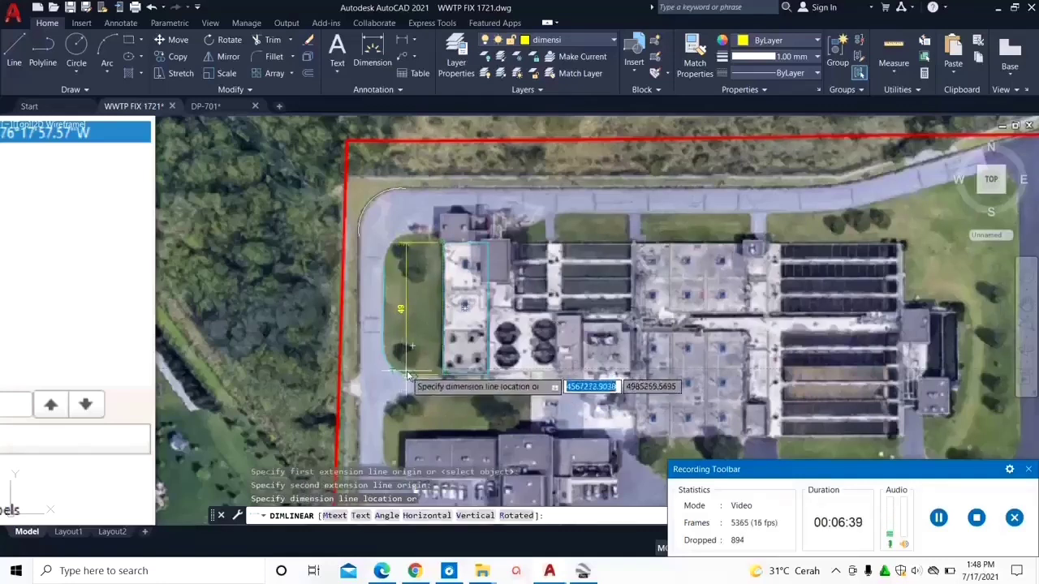
pyautogui.click(405, 360)
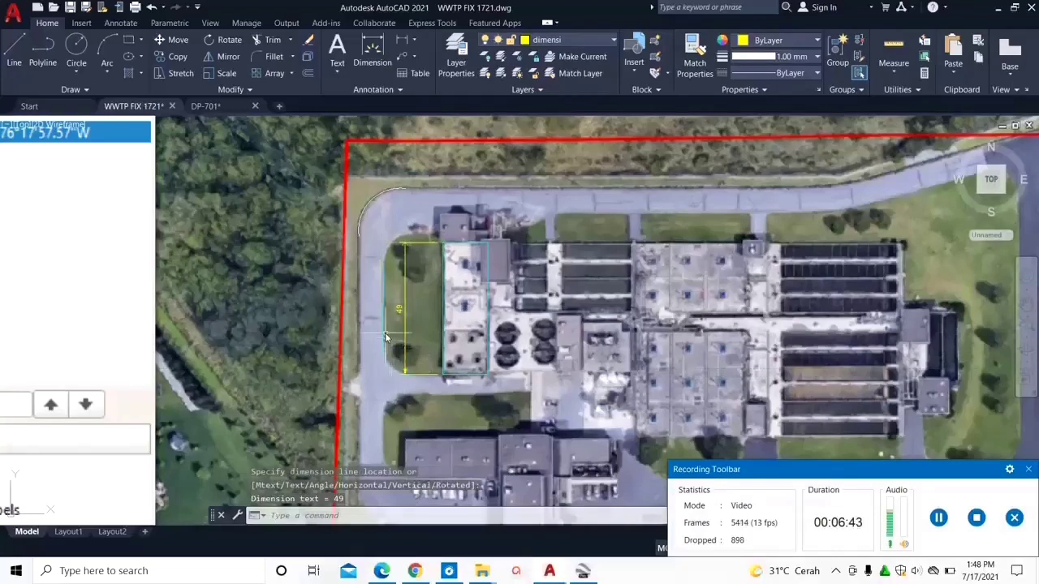
pyautogui.scroll(2, 387, 333)
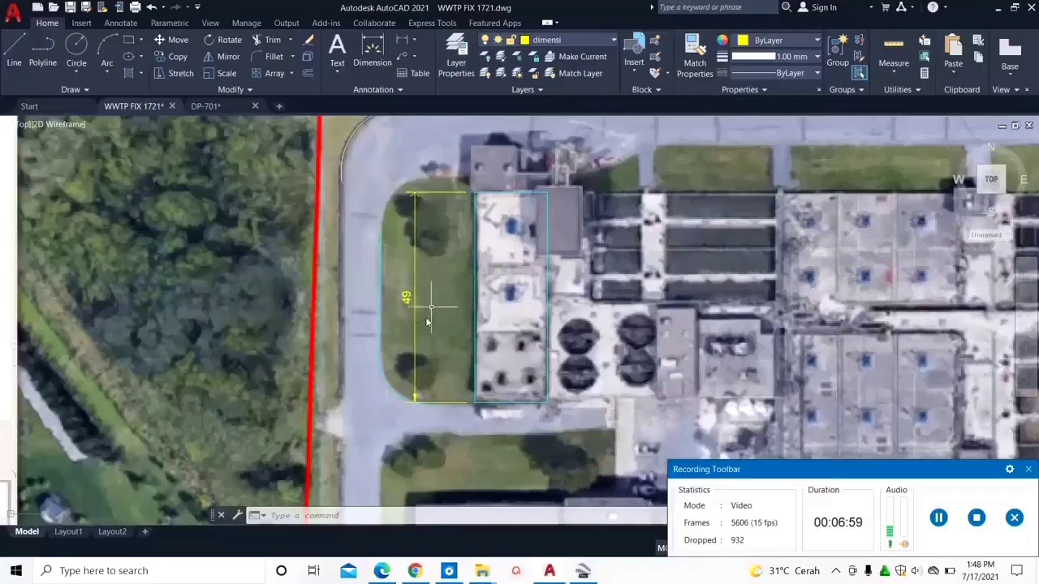
pyautogui.click(407, 296)
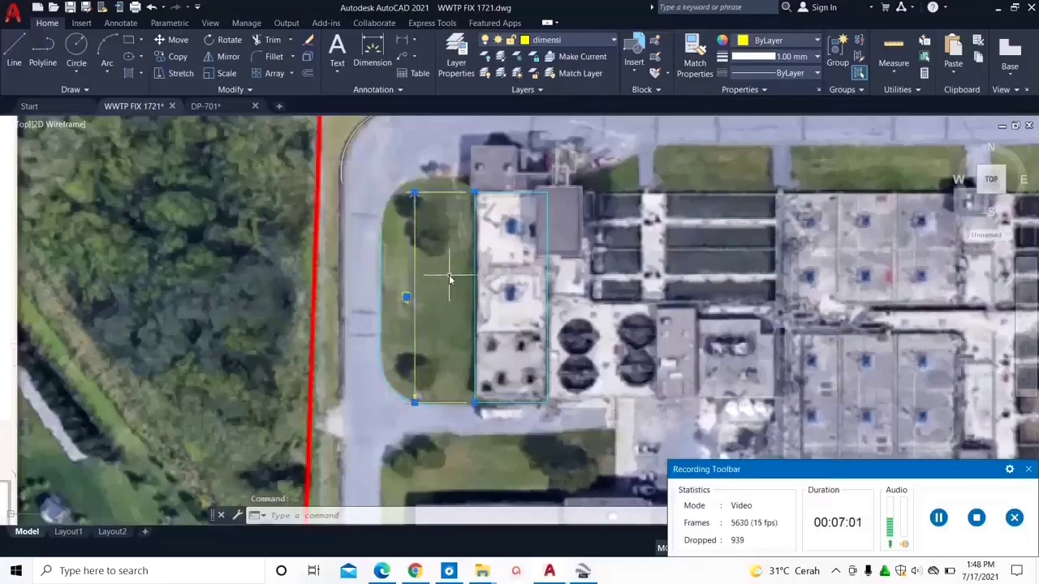
pyautogui.press('Escape')
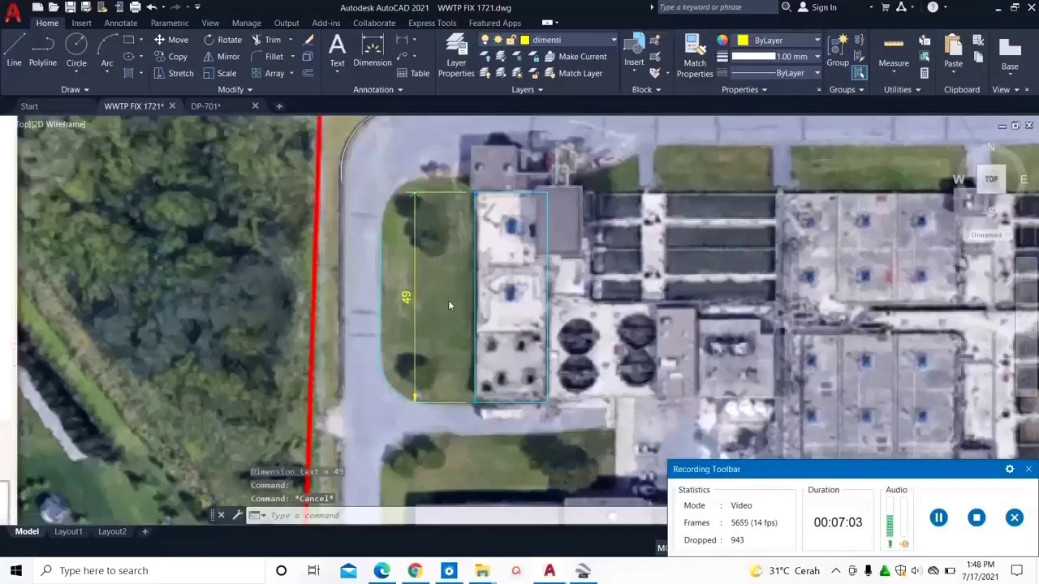
pyautogui.scroll(-4, 450, 301)
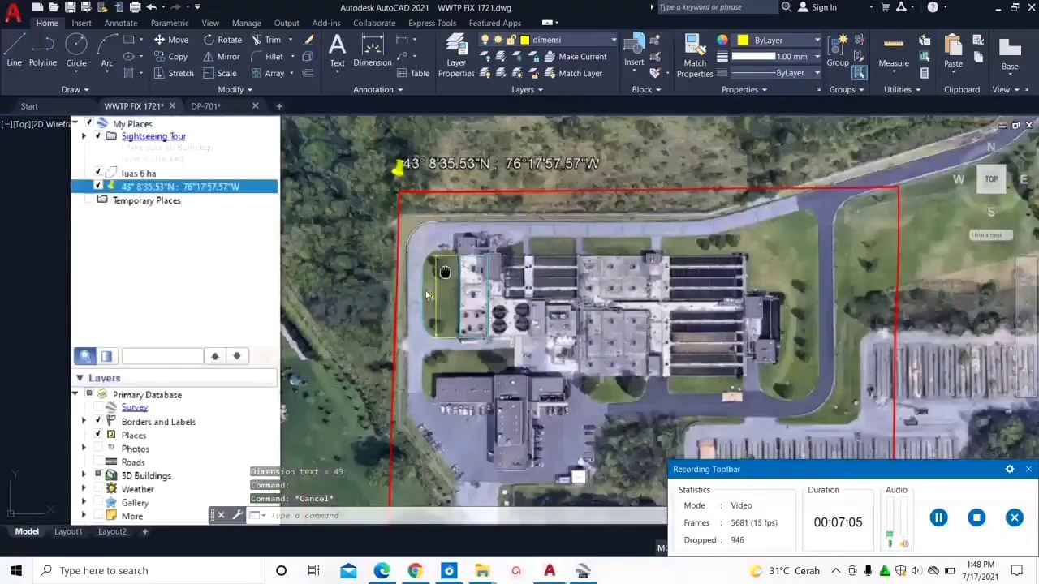
pyautogui.scroll(-2, 434, 288)
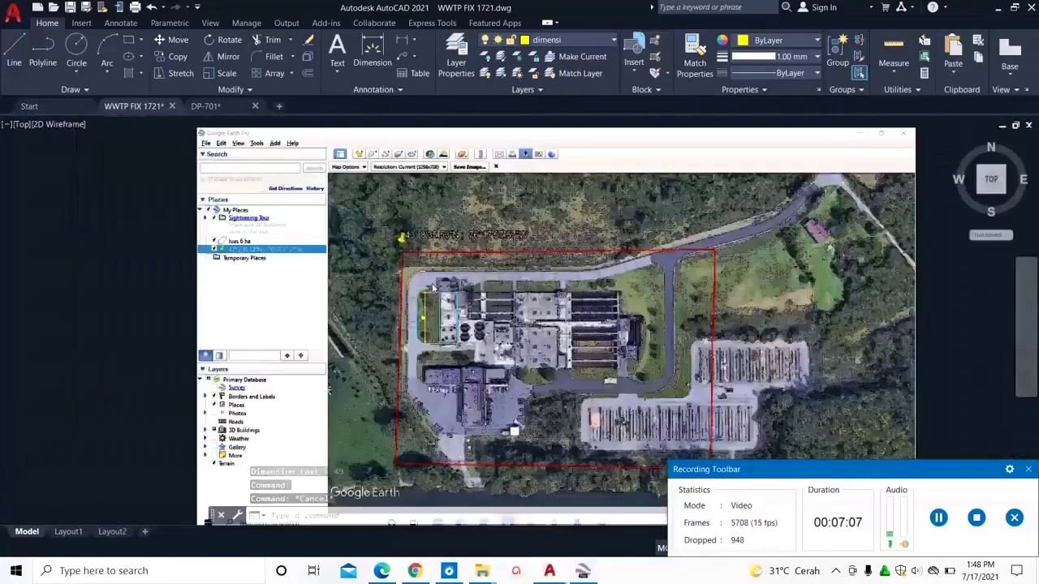
# Step: Start the Dimension Style command and open the "ima dim style" dimension style for modification
pyautogui.write('d')
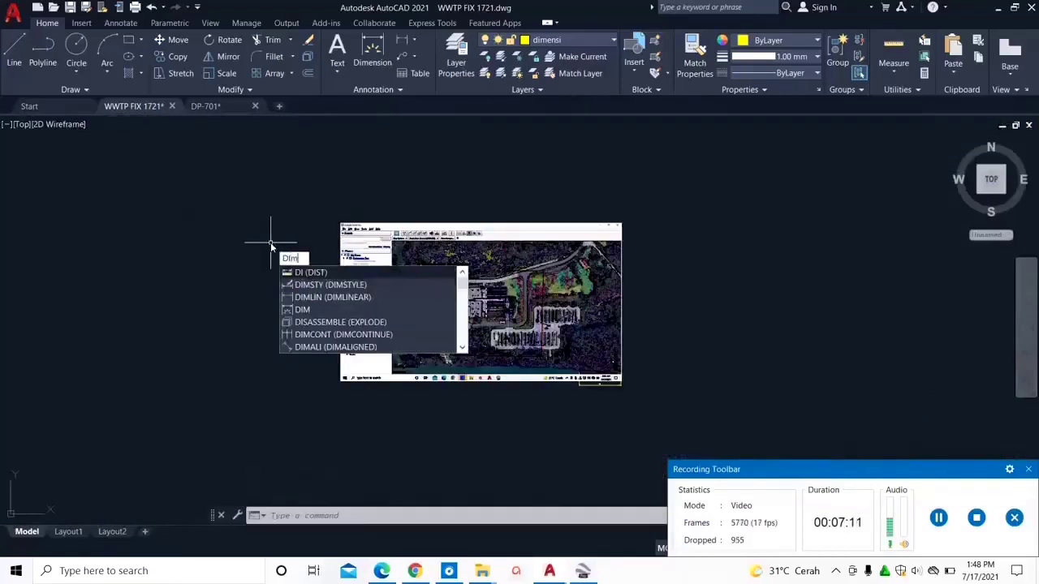
pyautogui.press('BackSpace')
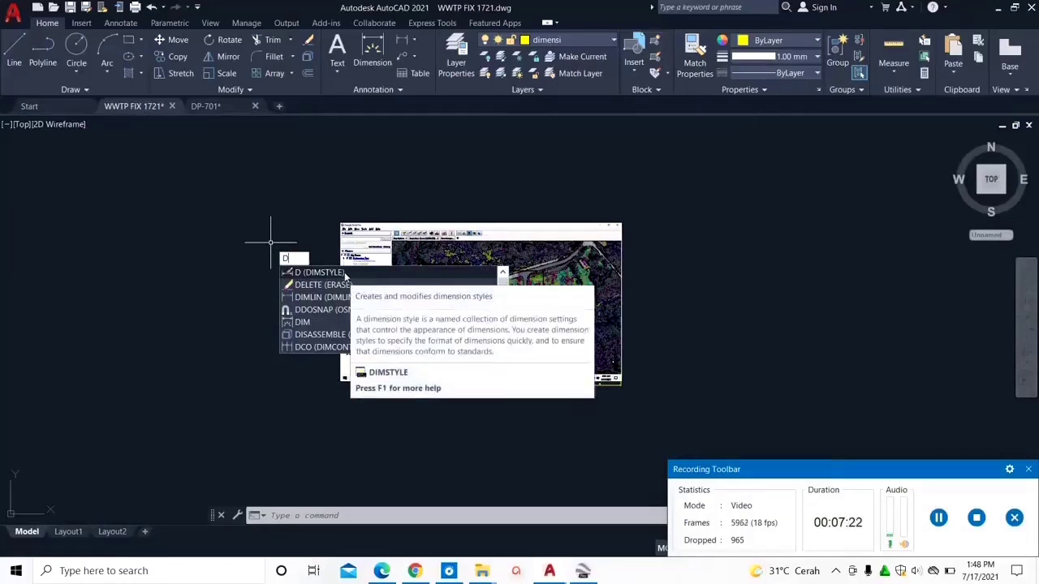
pyautogui.click(330, 275)
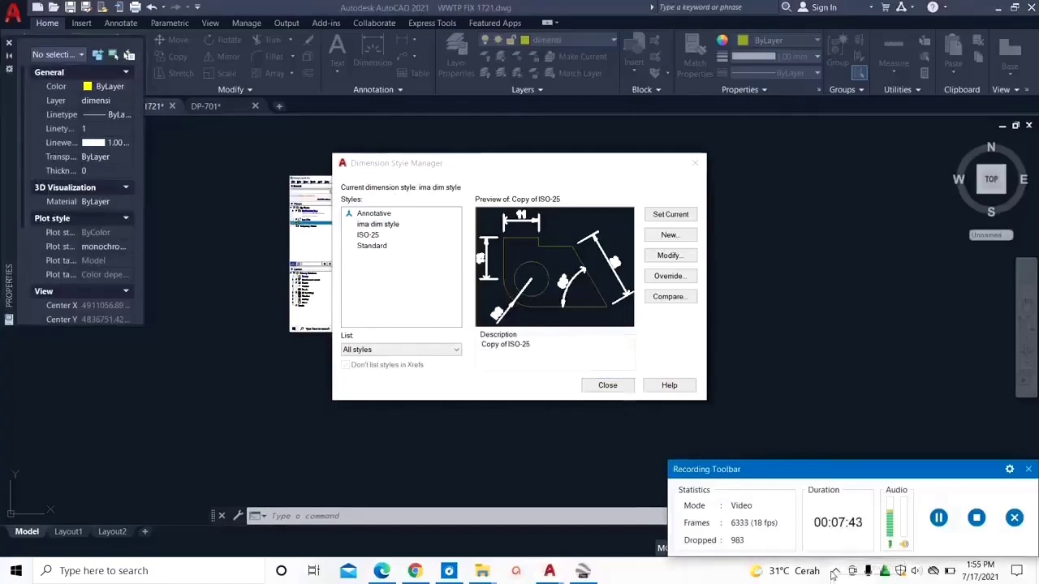
pyautogui.click(835, 571)
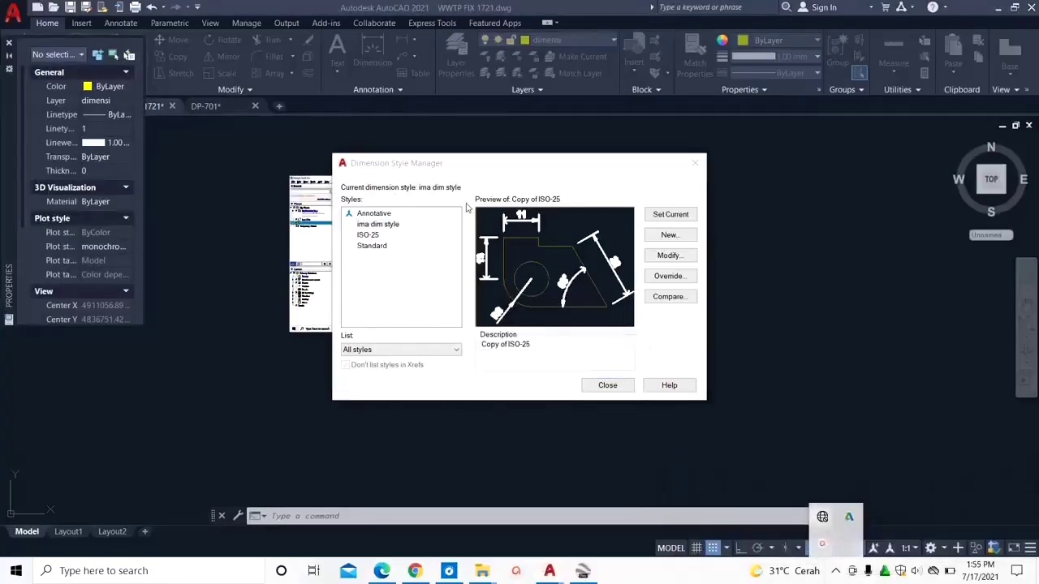
pyautogui.click(485, 163)
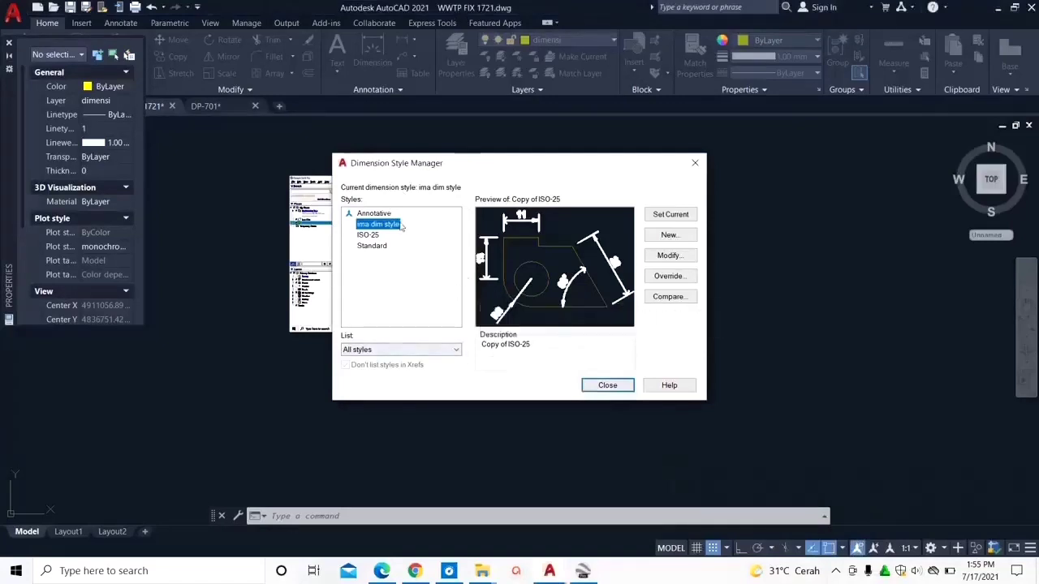
pyautogui.click(662, 257)
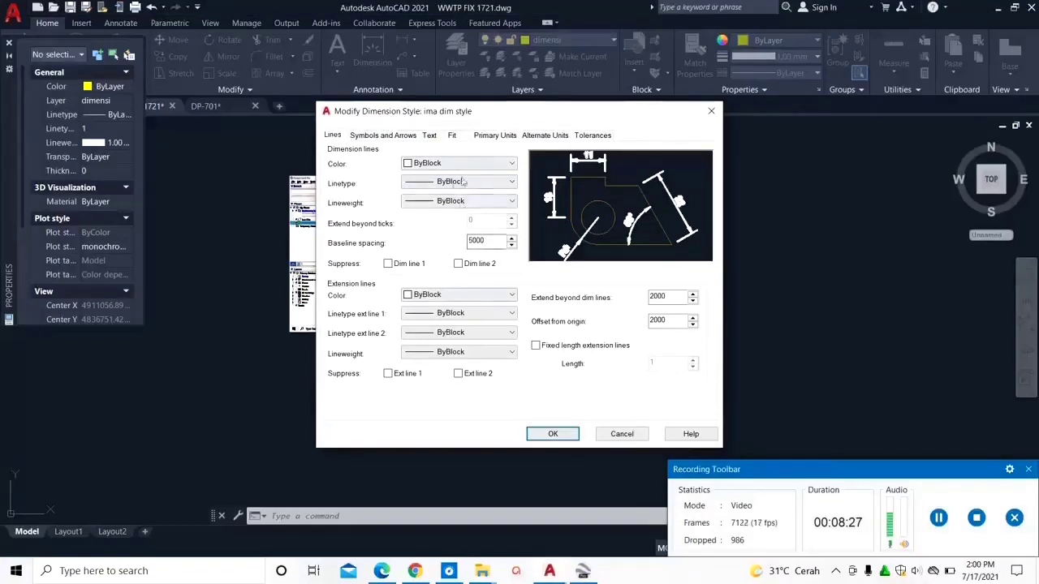
# Step: Review the color, linetype and lineweight options available for the dimension lines of the style
pyautogui.click(508, 165)
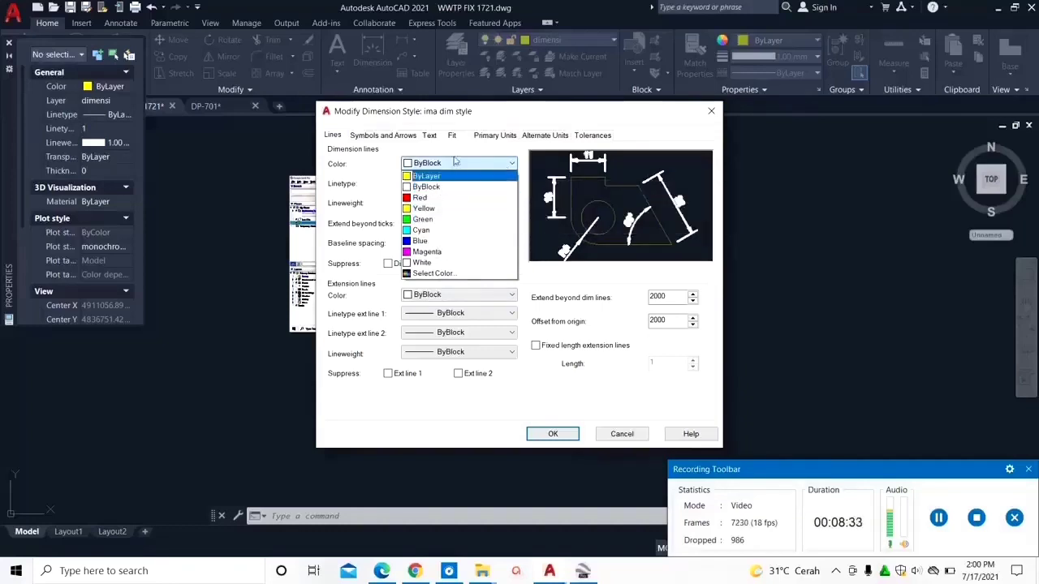
pyautogui.click(499, 166)
pyautogui.click(487, 182)
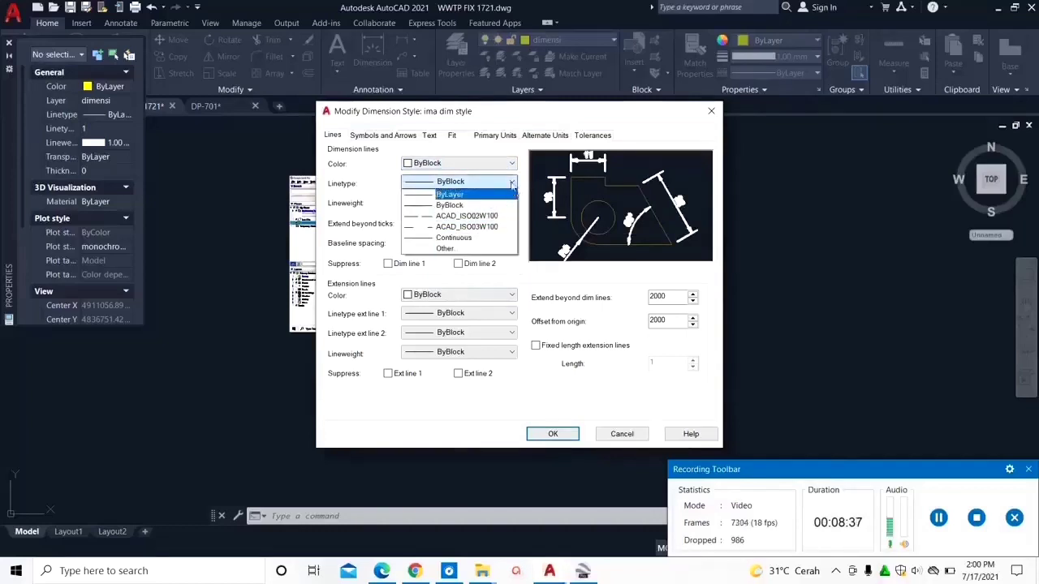
pyautogui.click(492, 205)
pyautogui.click(496, 203)
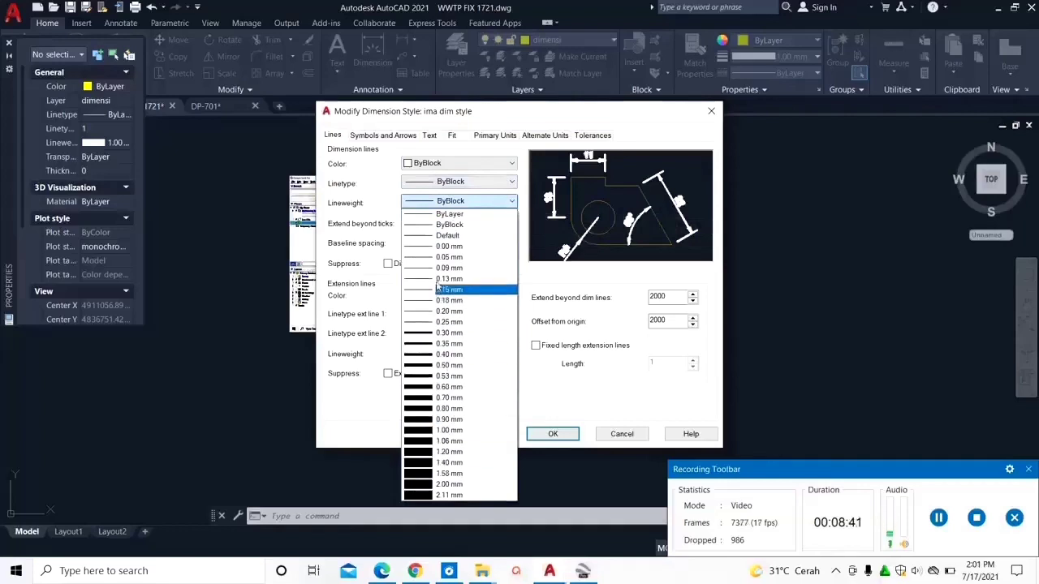
pyautogui.click(504, 203)
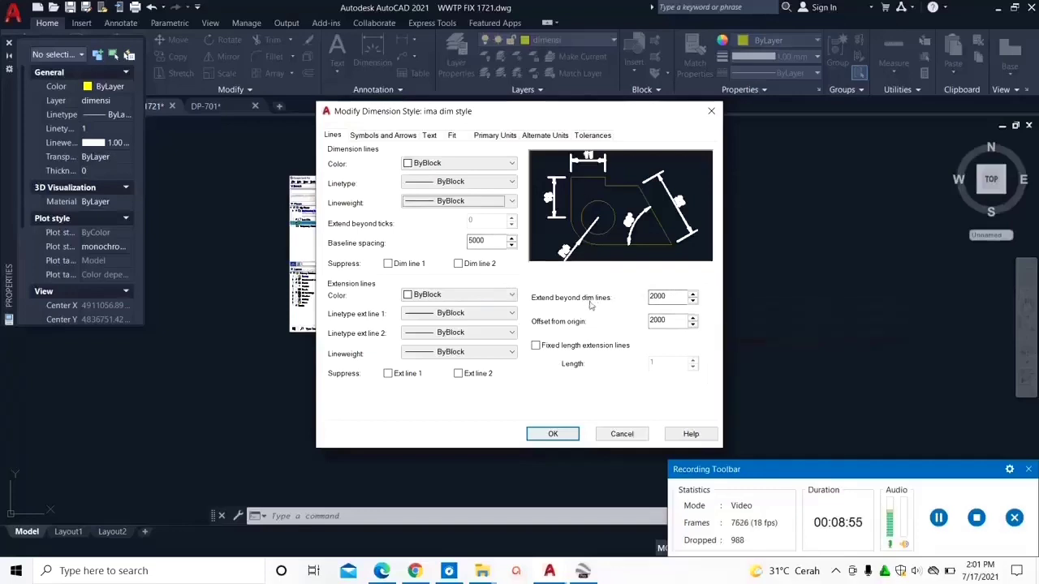
# Step: Set the extension lines' extension beyond the dimension lines to 1000 and their offset from origin to 1000
pyautogui.doubleClick(666, 298)
pyautogui.doubleClick(662, 298)
pyautogui.click(651, 296)
pyautogui.click(674, 322)
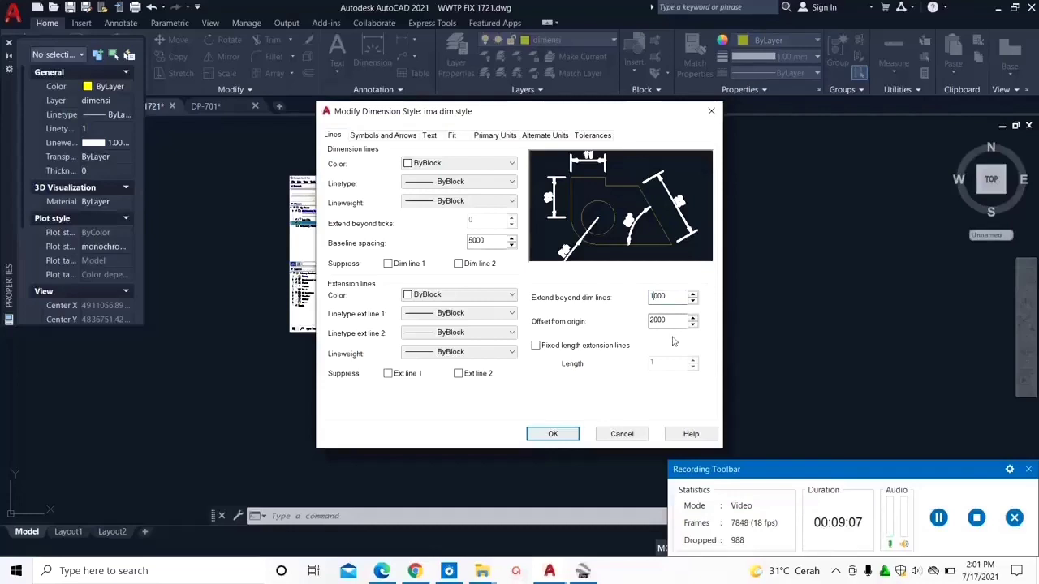
pyautogui.click(668, 321)
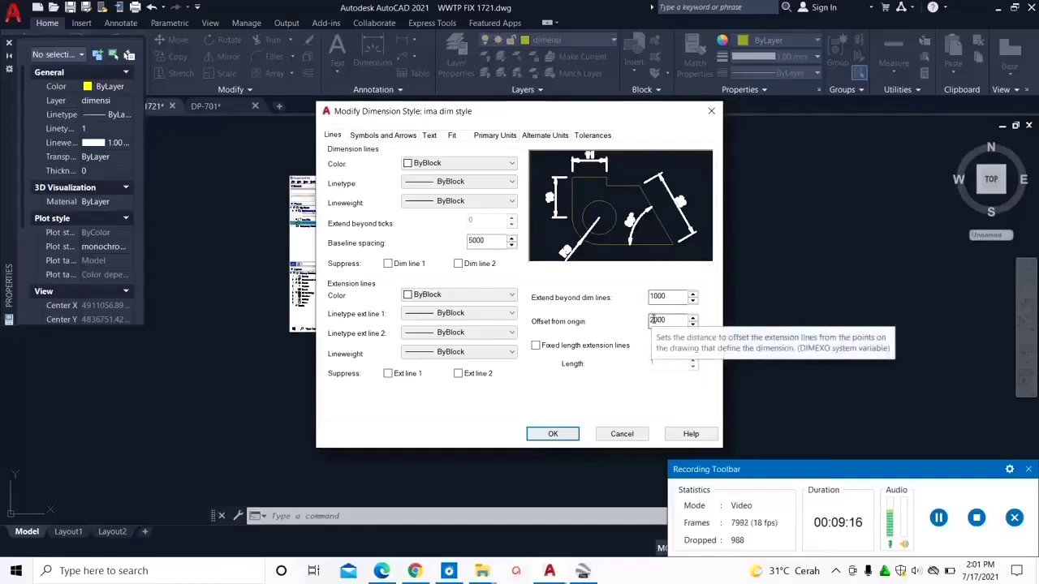
pyautogui.moveTo(654, 320); pyautogui.dragTo(652, 320)
pyautogui.write('1')
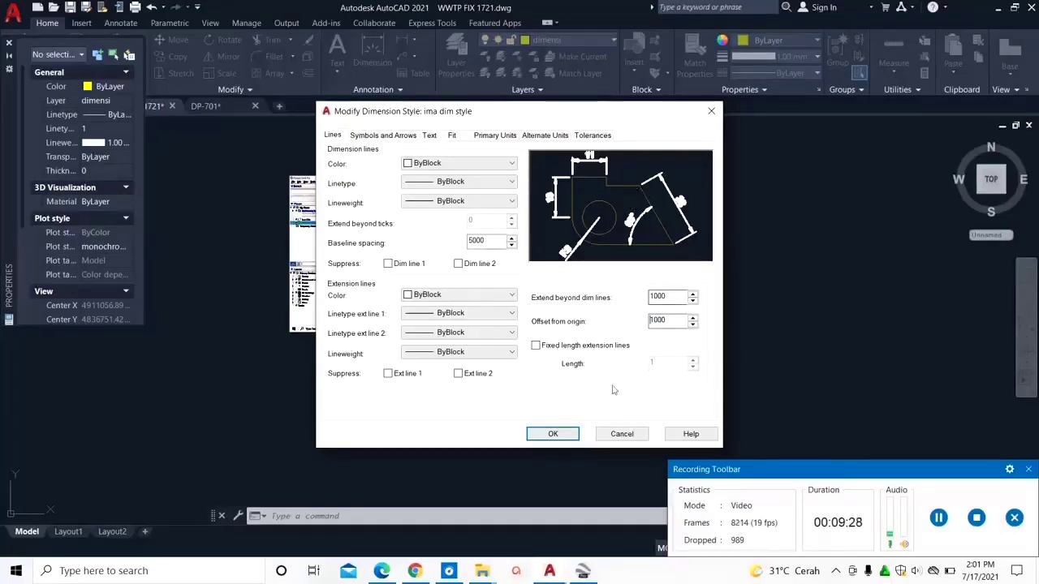
# Step: Try the Closed blank arrowhead, settling on Right angle for both the first and second arrowheads
pyautogui.click(397, 136)
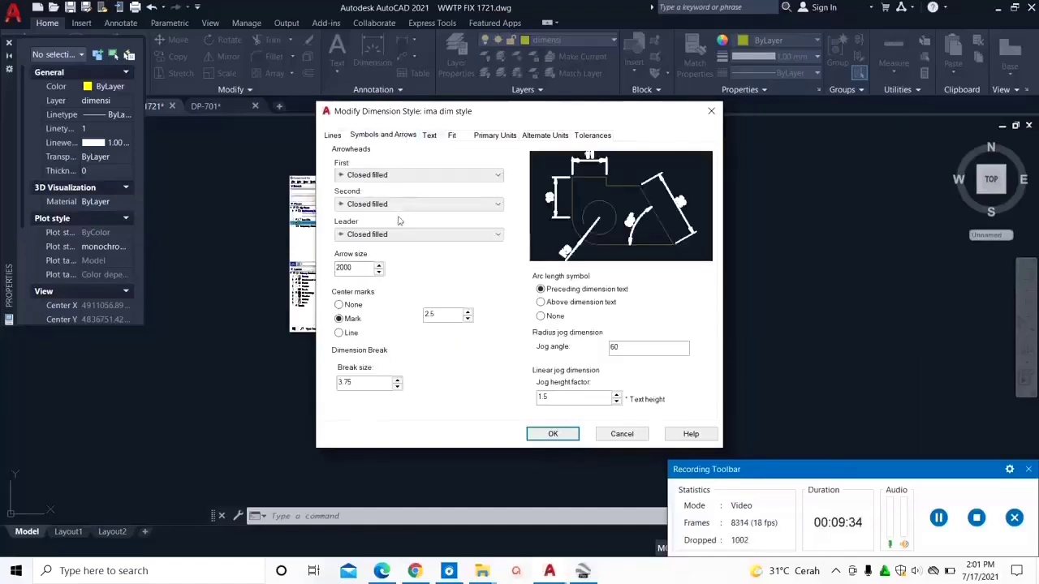
pyautogui.click(387, 177)
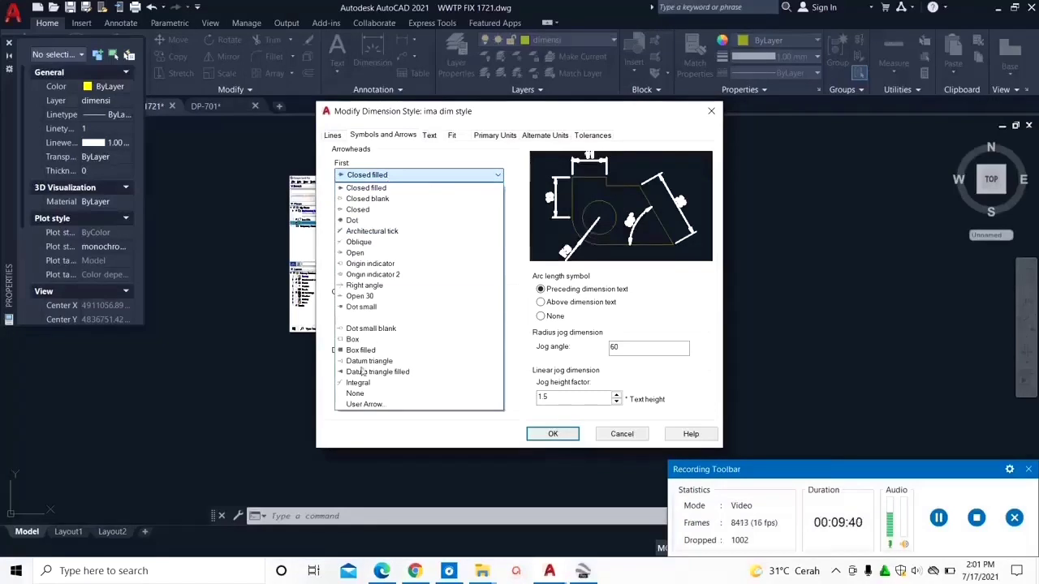
pyautogui.click(363, 198)
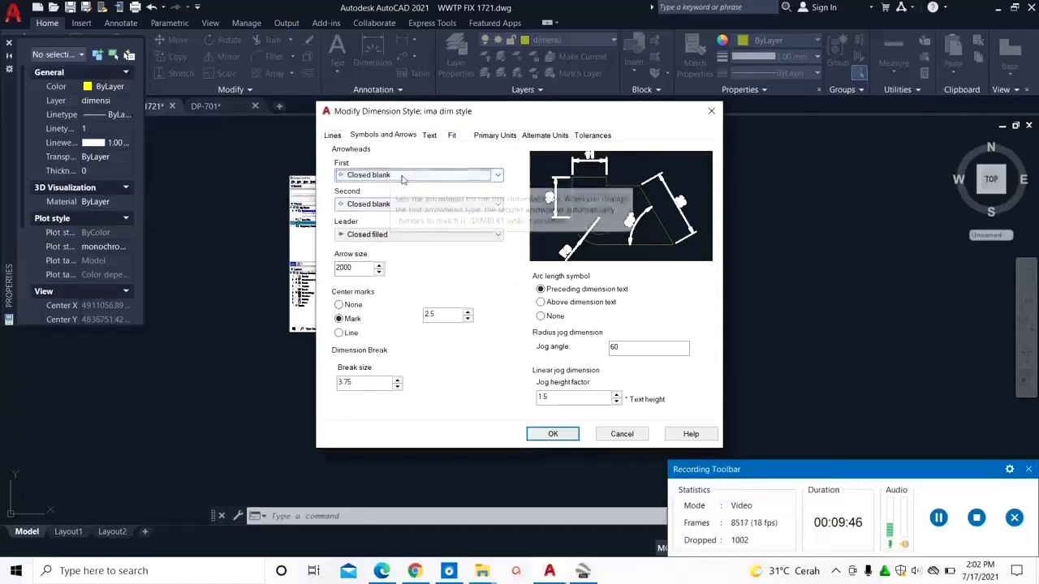
pyautogui.click(496, 177)
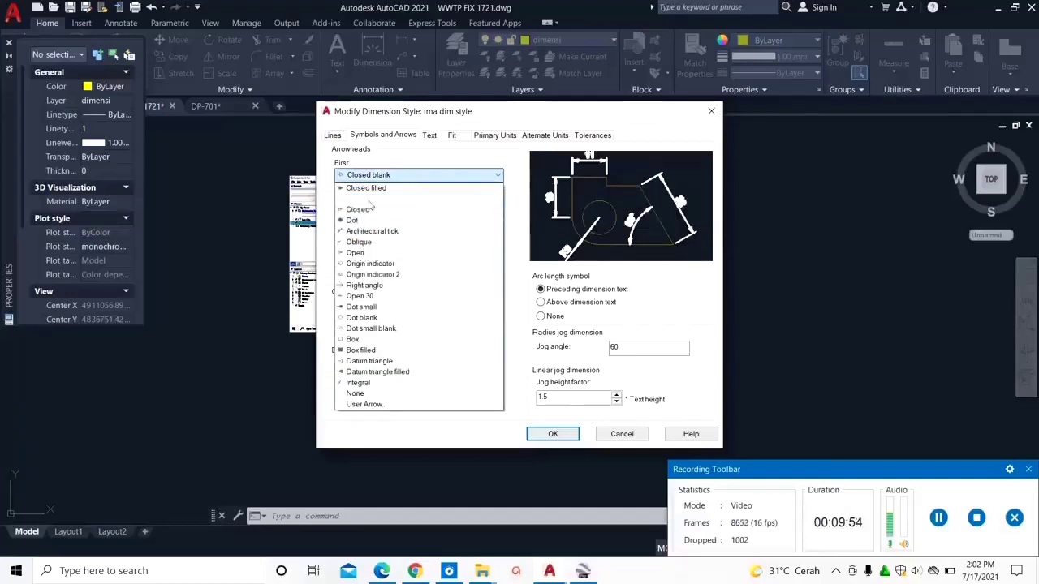
pyautogui.click(365, 285)
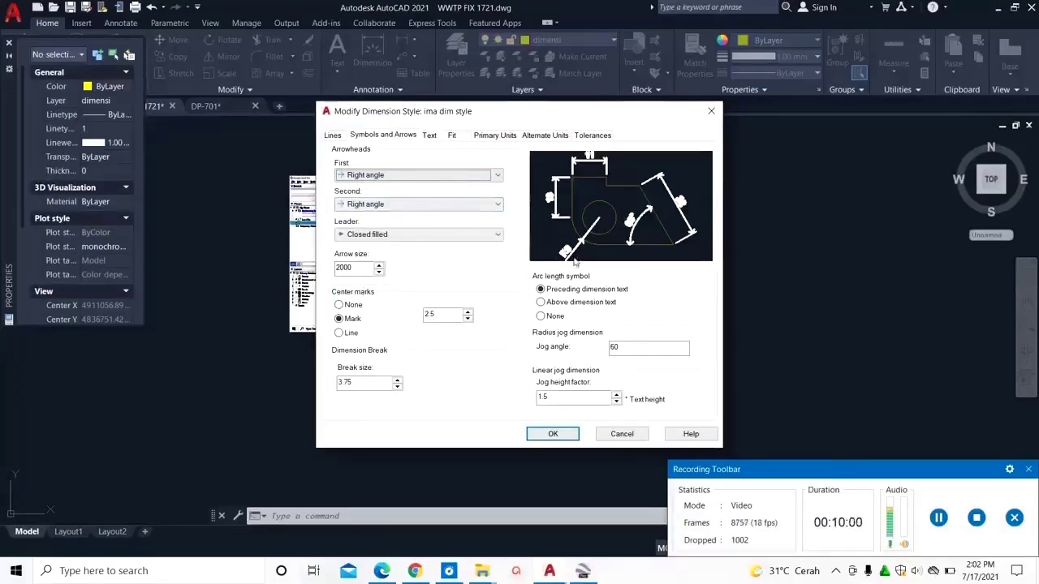
pyautogui.click(498, 204)
pyautogui.click(500, 205)
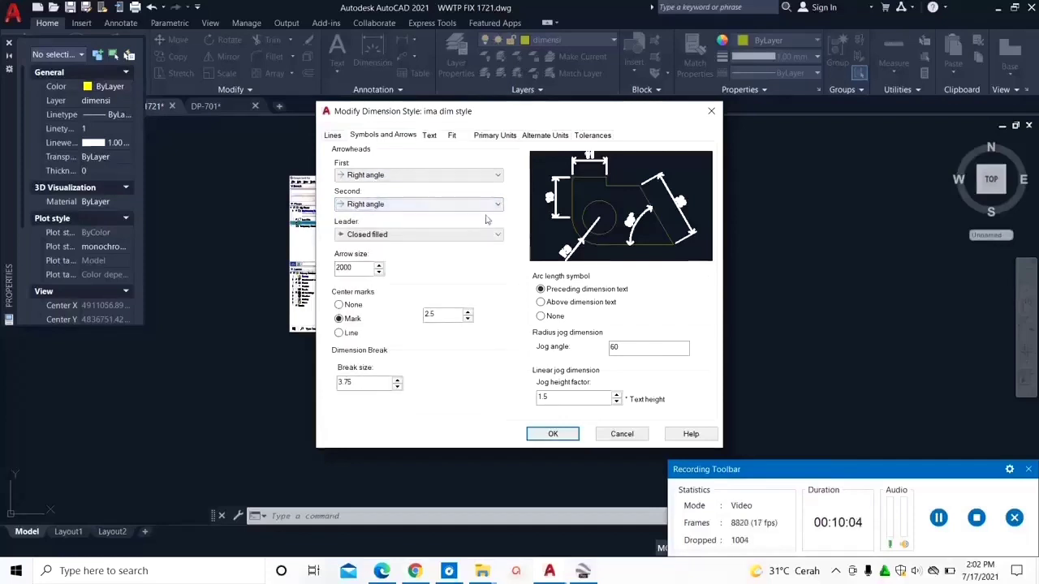
pyautogui.click(498, 205)
pyautogui.click(365, 315)
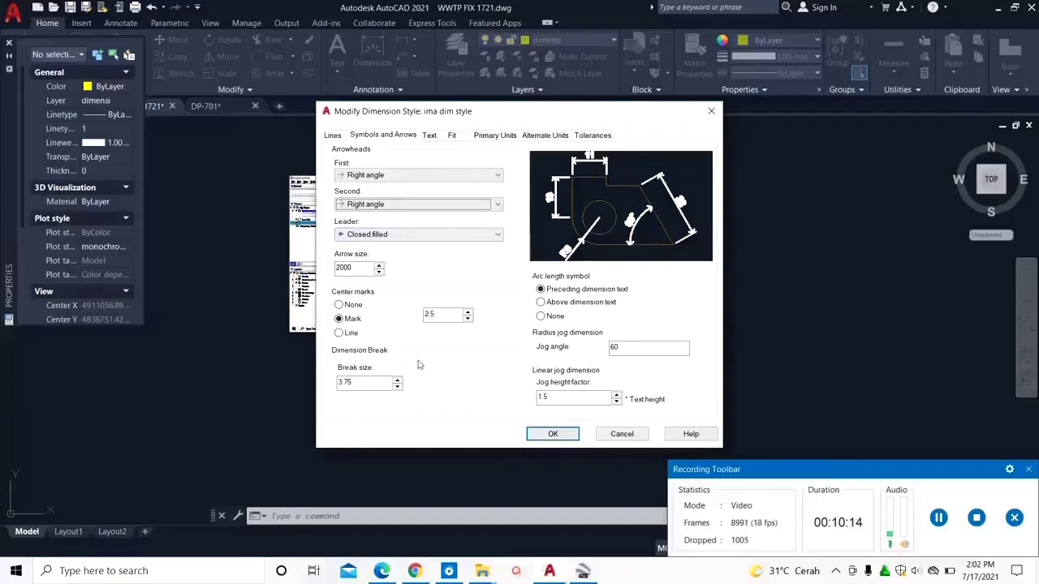
# Step: Try a larger arrow size for the dimension style and return it to 2000
pyautogui.doubleClick(360, 269)
pyautogui.moveTo(359, 269); pyautogui.dragTo(331, 267)
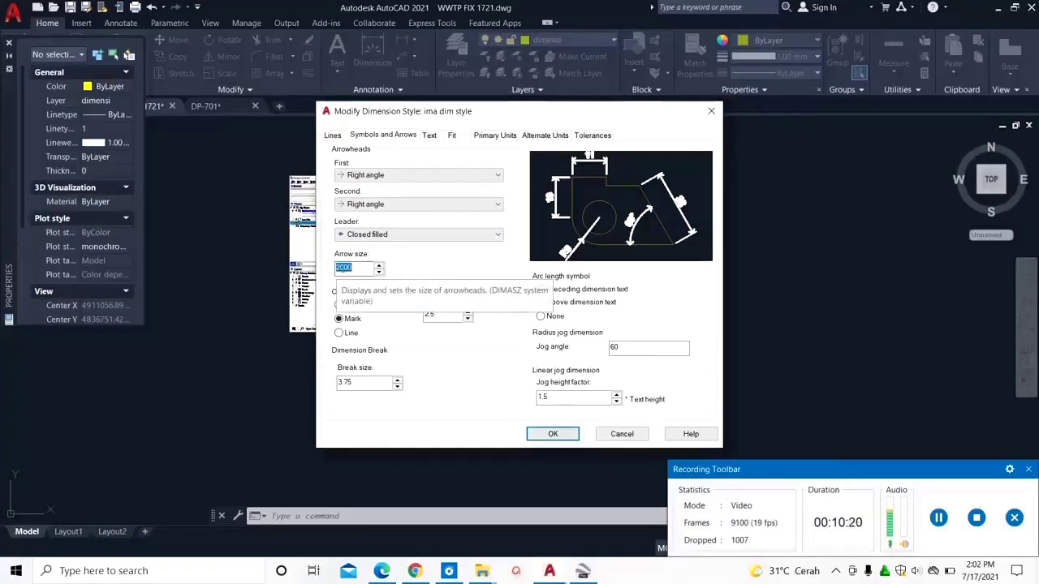
pyautogui.click(340, 268)
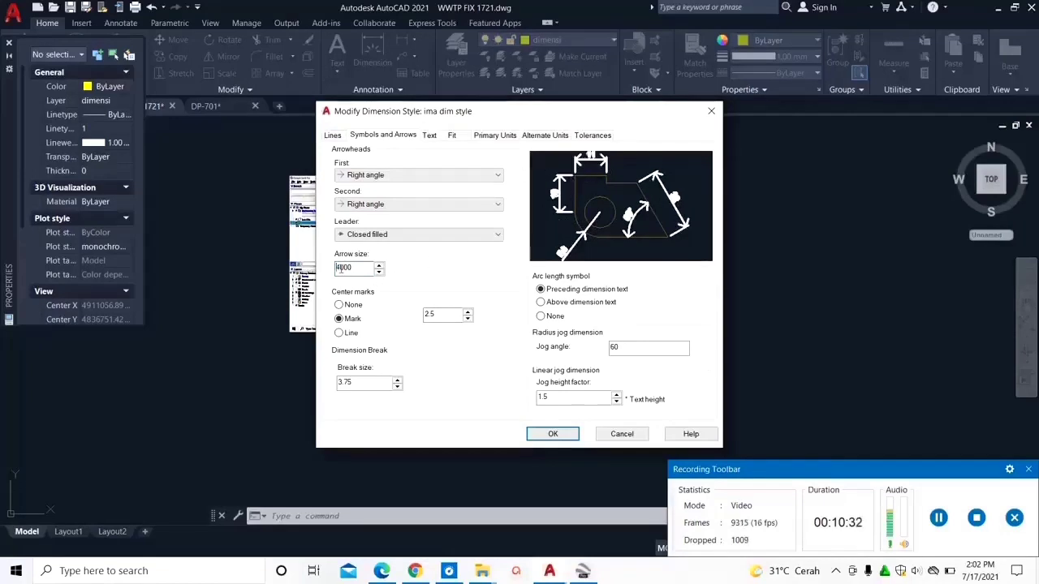
pyautogui.moveTo(340, 269); pyautogui.dragTo(337, 268)
pyautogui.write('2')
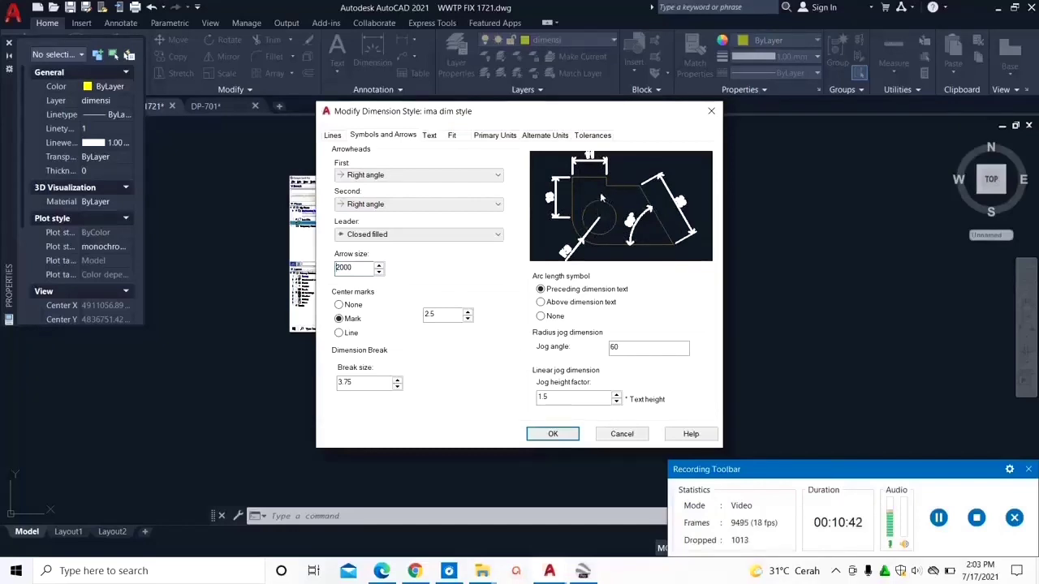
# Step: Review the dimension style's text style choices and the fonts available for the Standard text style
pyautogui.click(431, 136)
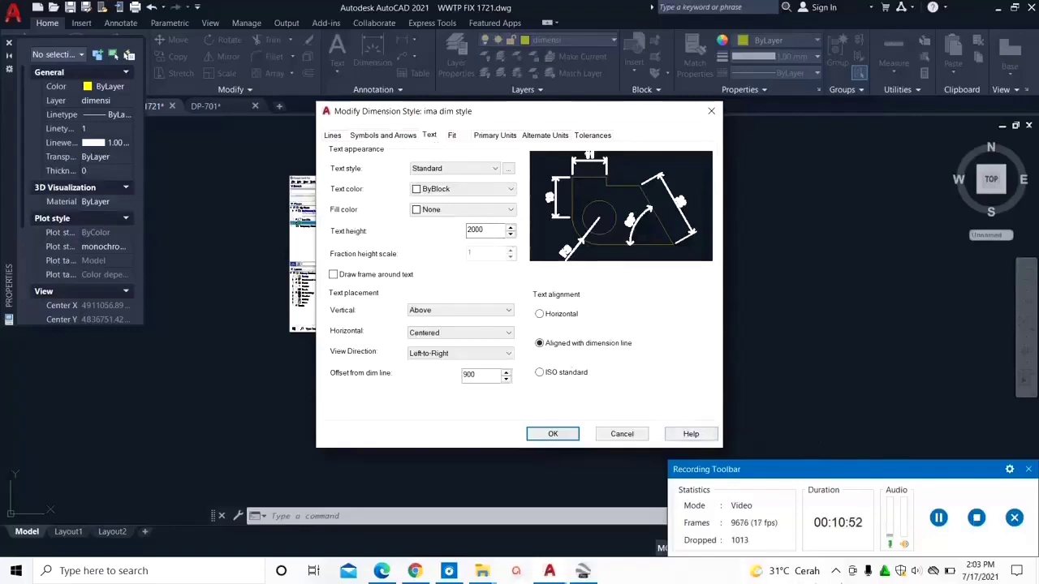
pyautogui.click(839, 576)
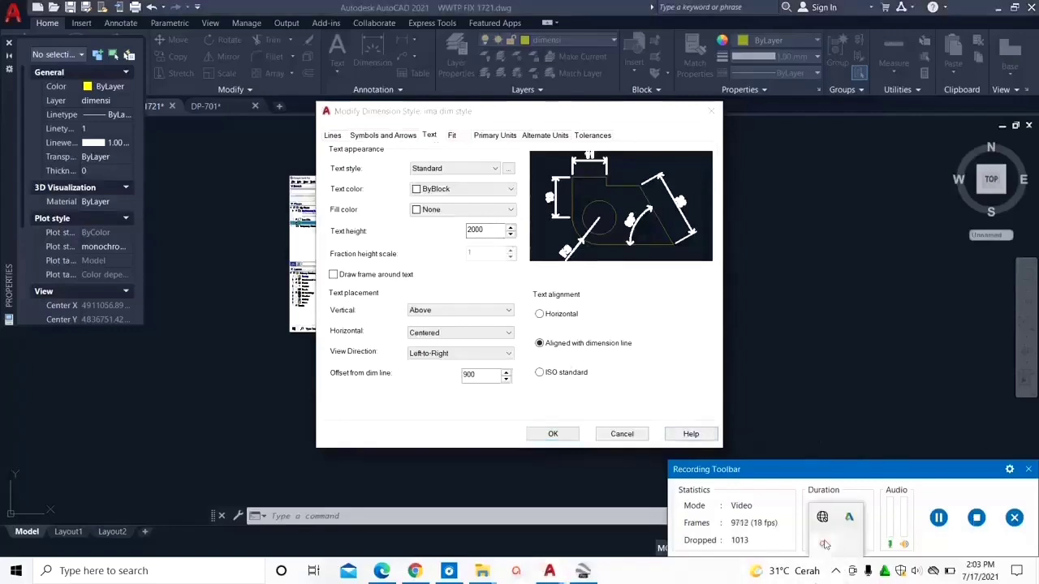
pyautogui.click(823, 546)
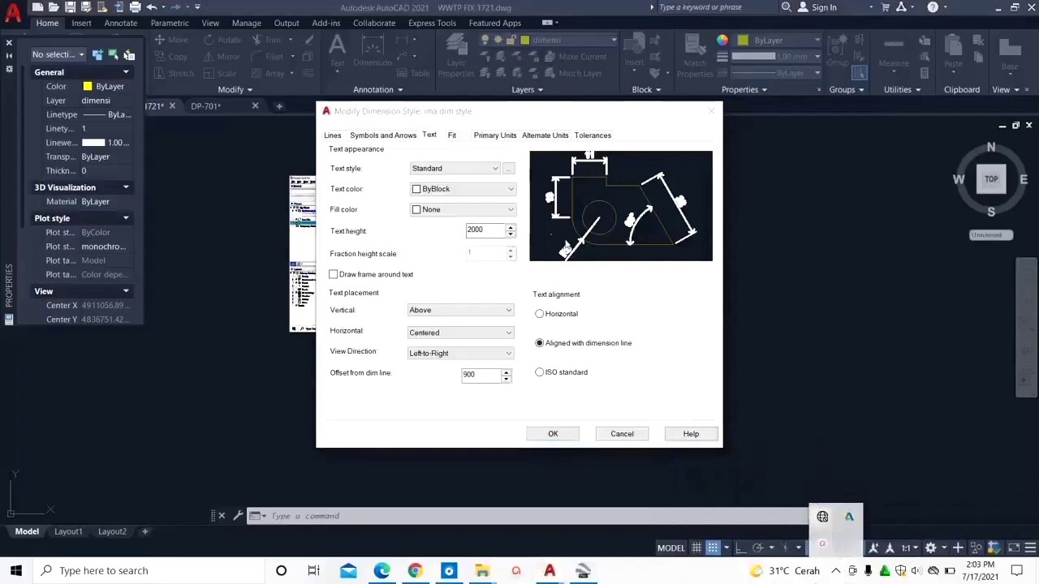
pyautogui.click(534, 119)
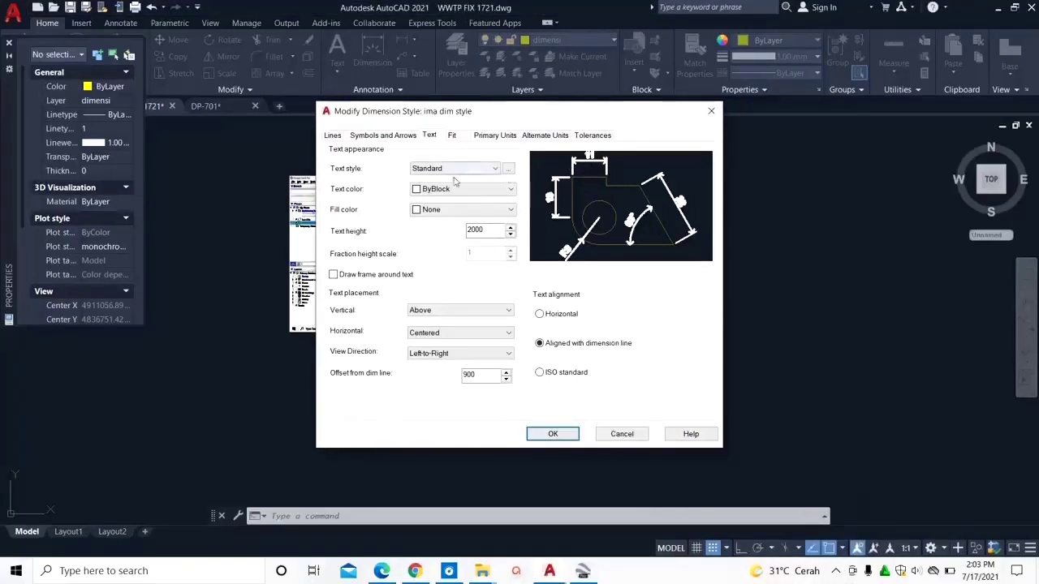
pyautogui.click(495, 171)
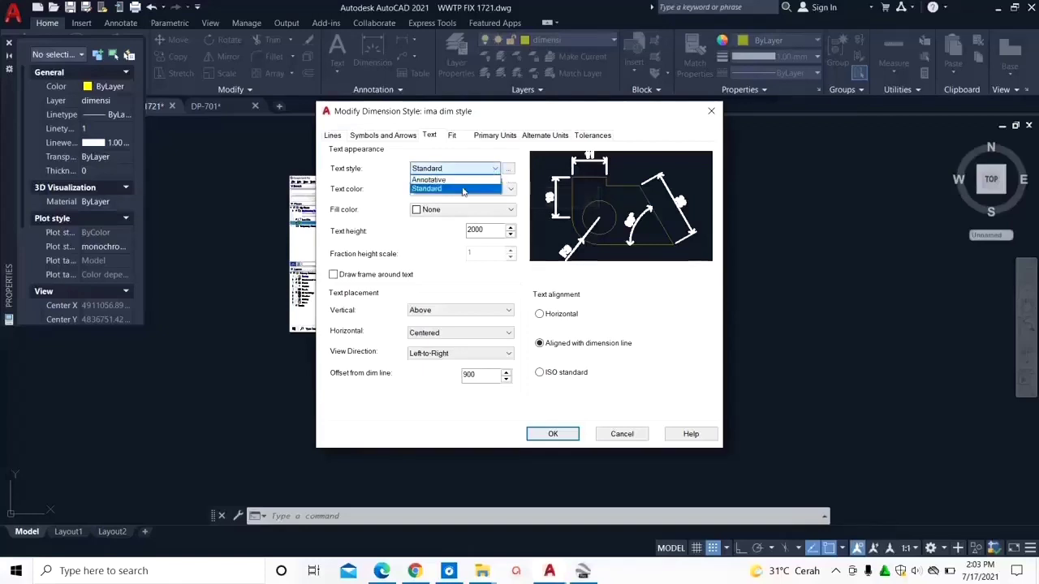
pyautogui.click(501, 171)
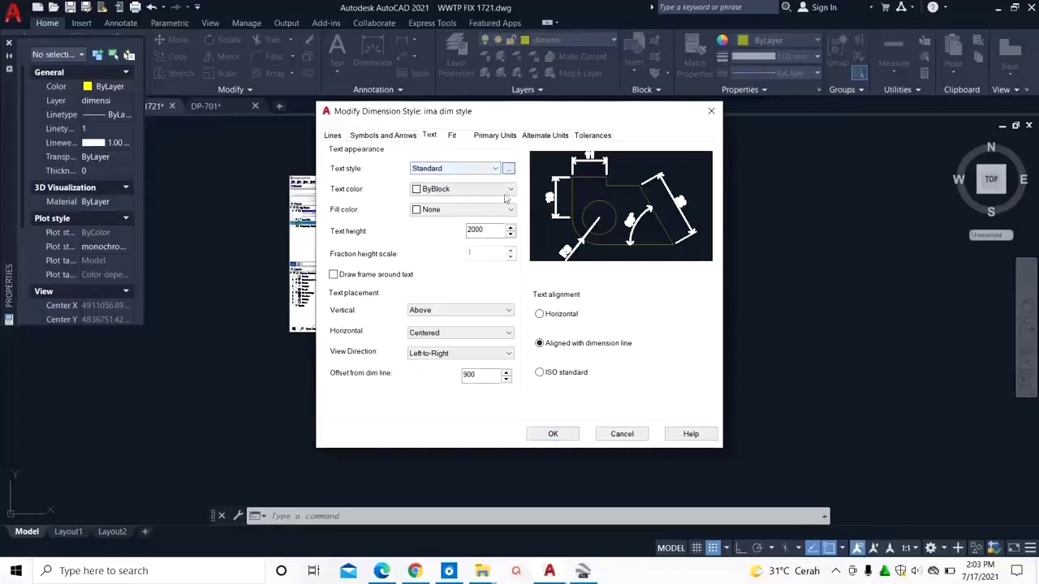
pyautogui.click(508, 168)
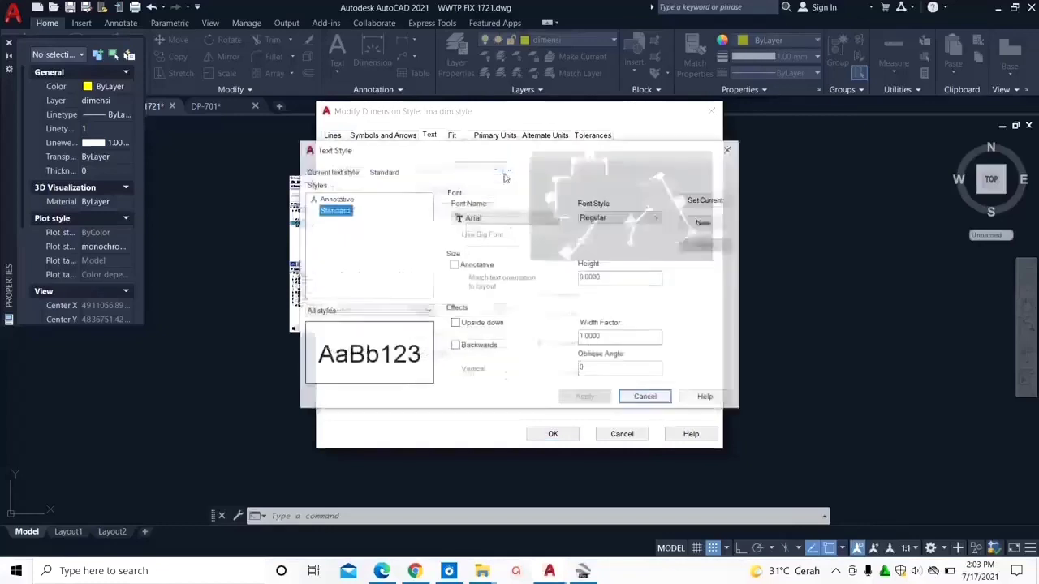
pyautogui.click(487, 217)
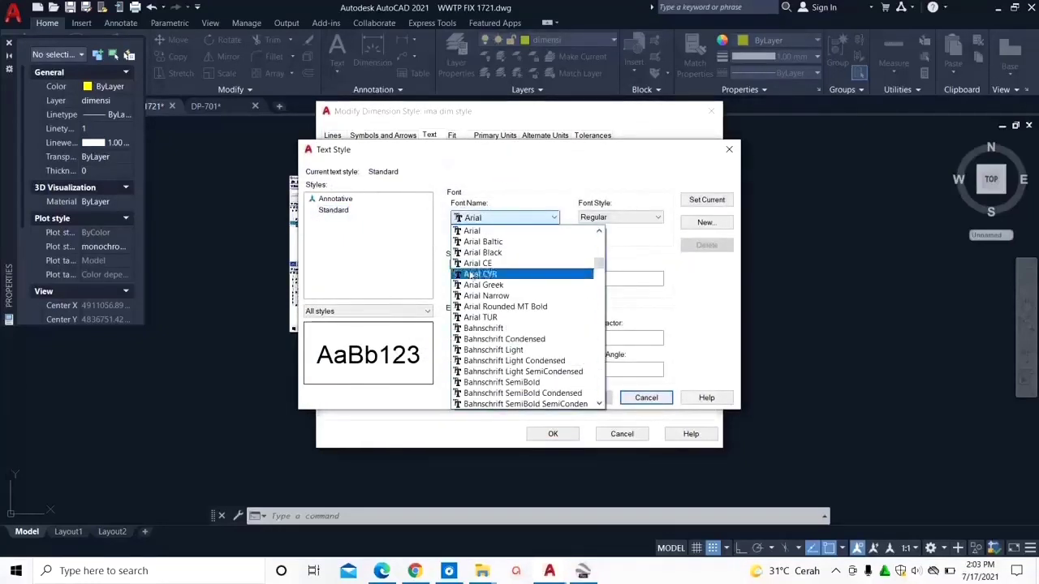
pyautogui.click(505, 193)
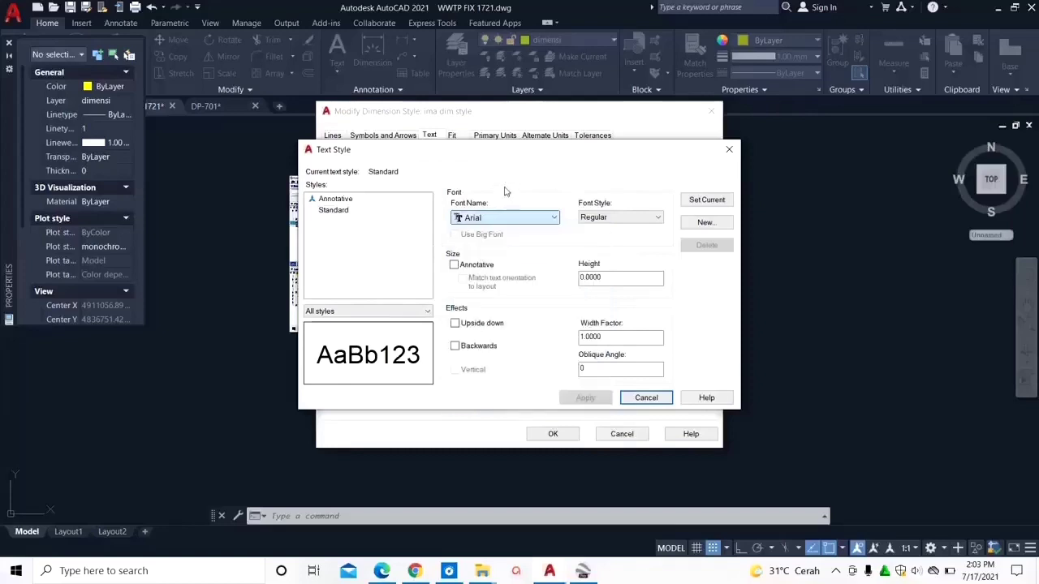
pyautogui.click(646, 397)
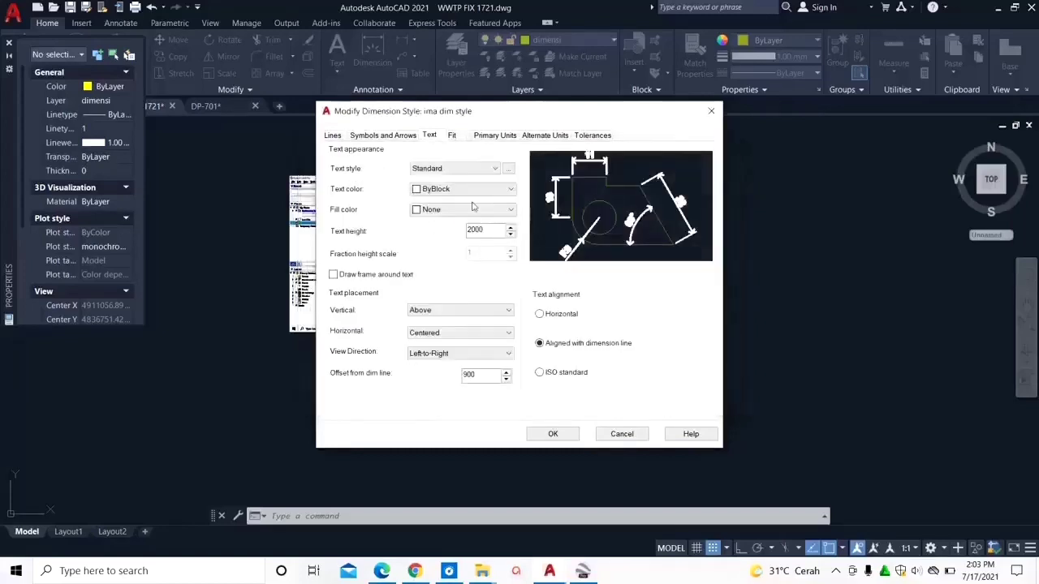
# Step: Review the text color choices and the text height setting of the dimension style
pyautogui.click(478, 190)
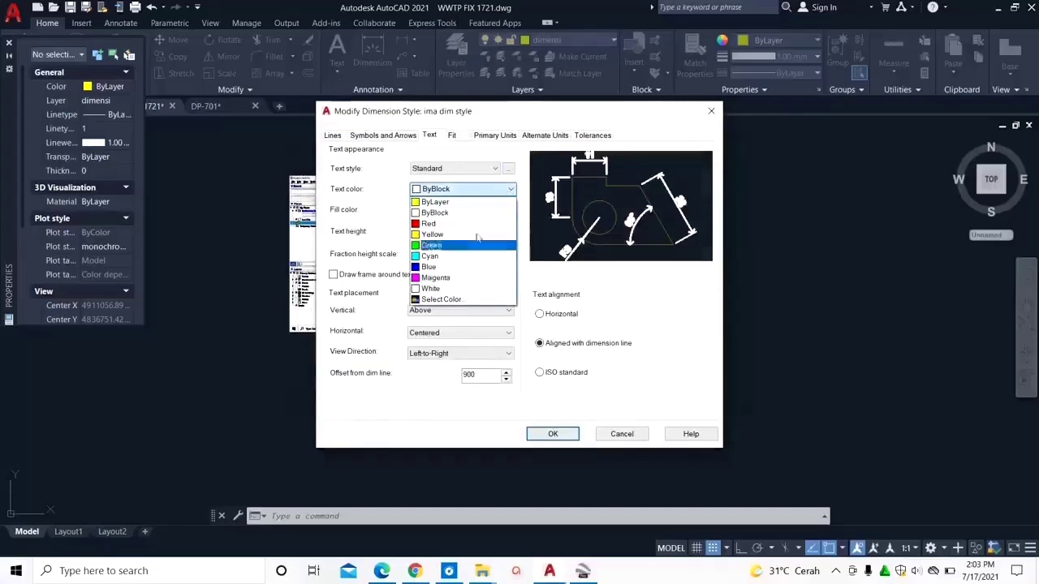
pyautogui.click(511, 189)
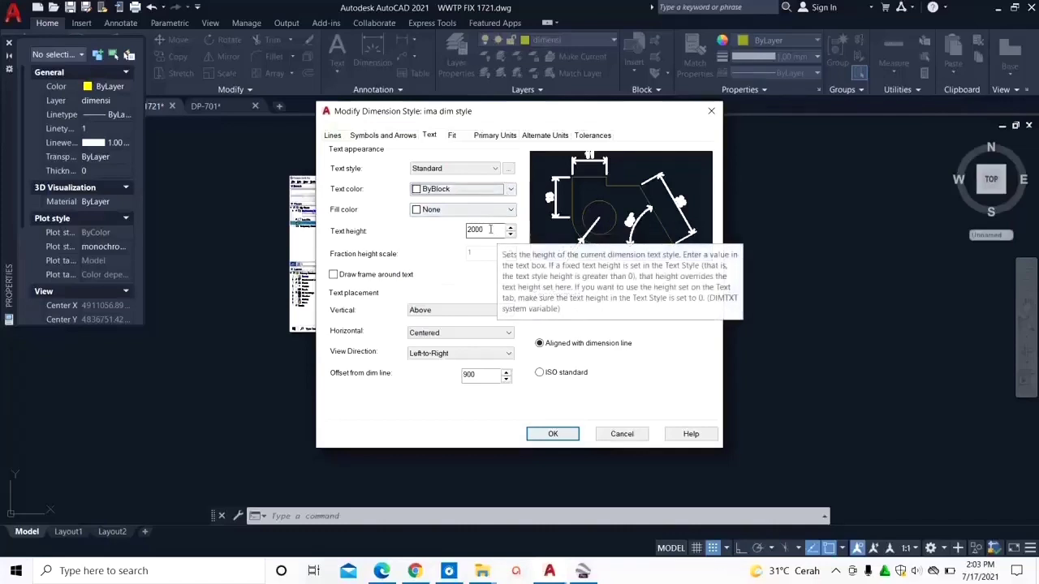
pyautogui.click(490, 230)
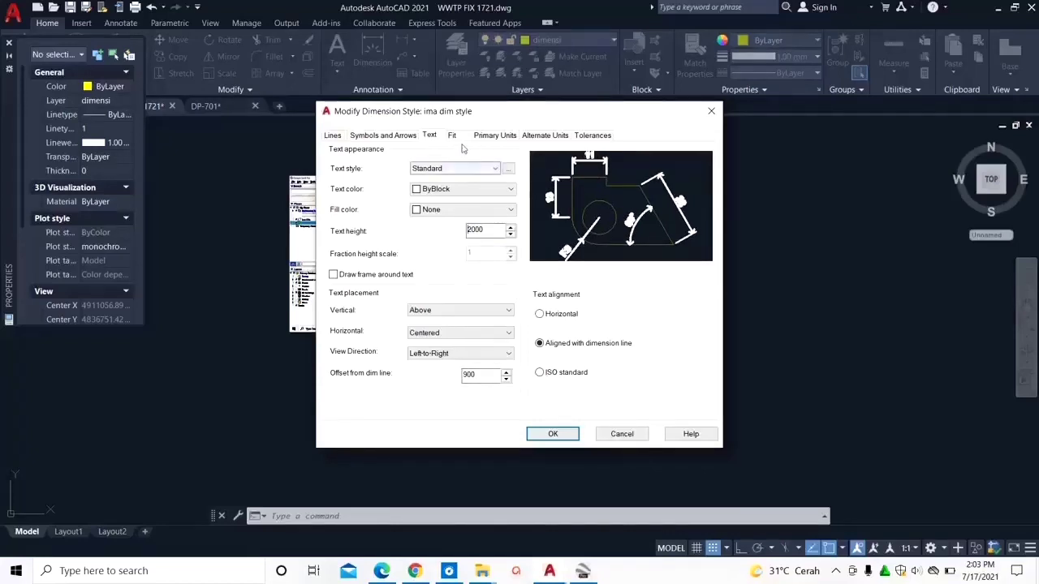
# Step: Accept the dimension style modifications and set ima dim style as the current dimension style
pyautogui.click(553, 434)
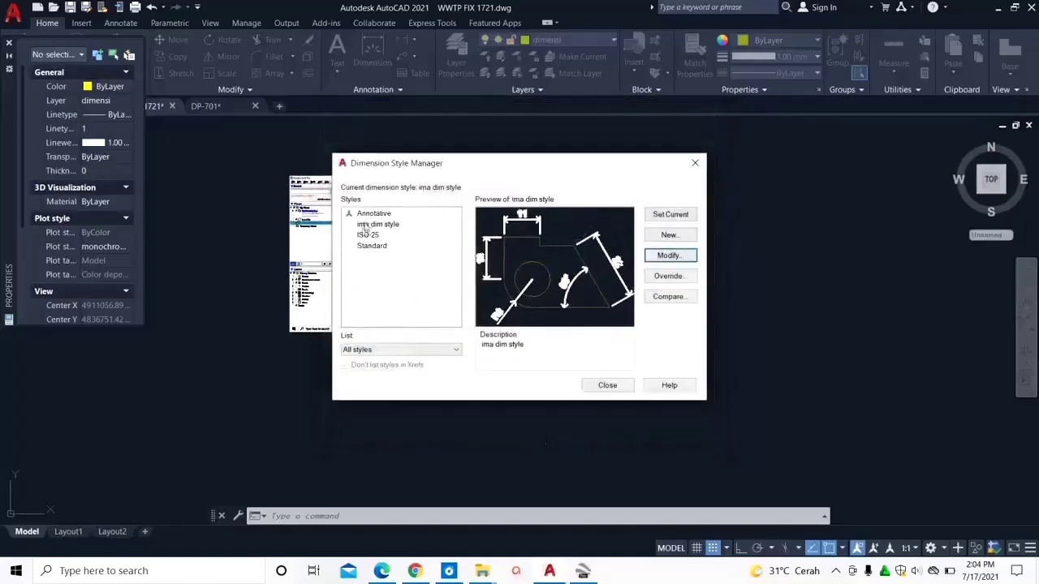
pyautogui.click(376, 224)
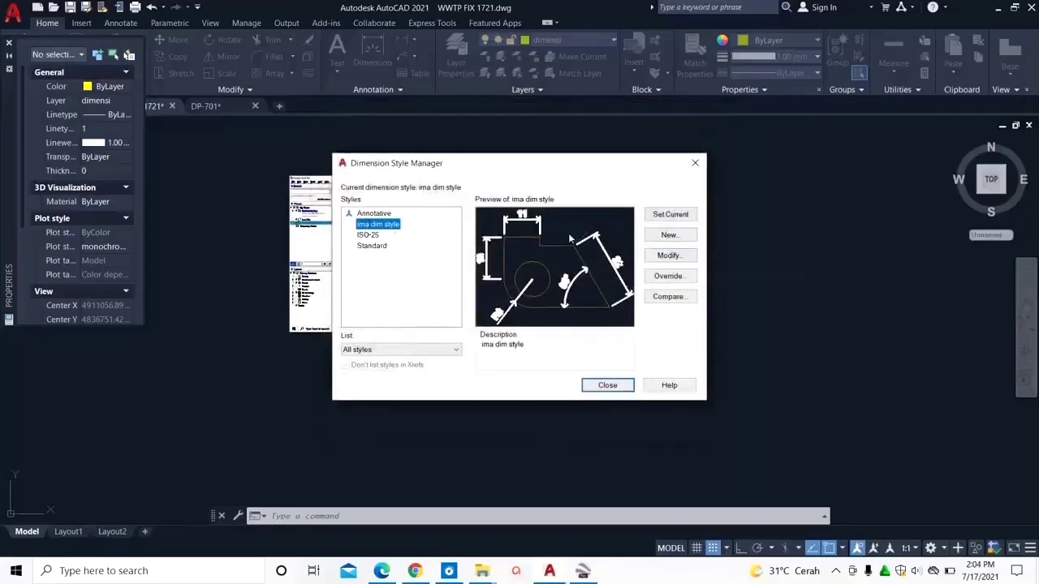
pyautogui.click(665, 210)
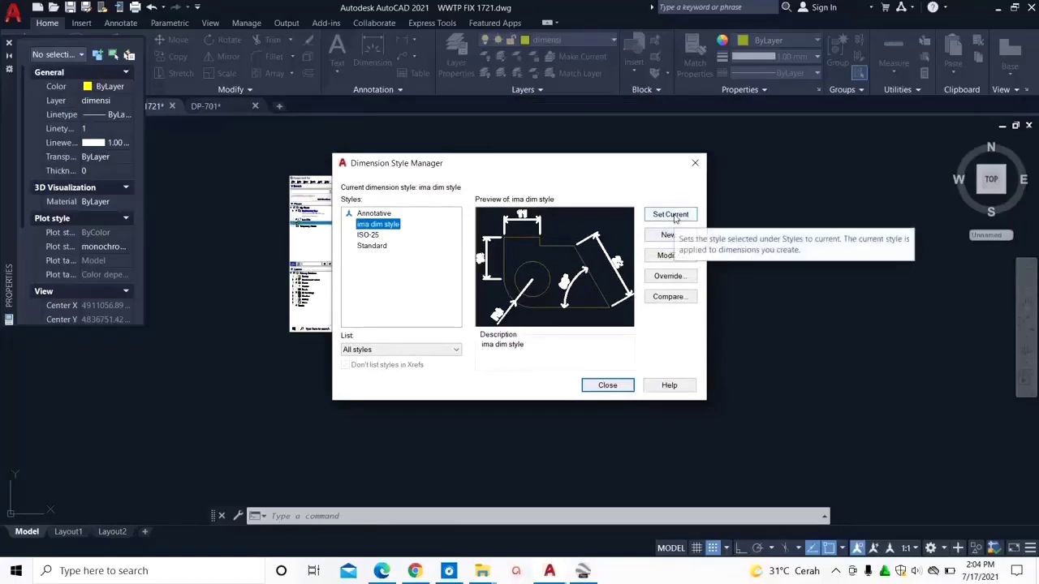
pyautogui.click(673, 216)
pyautogui.click(607, 386)
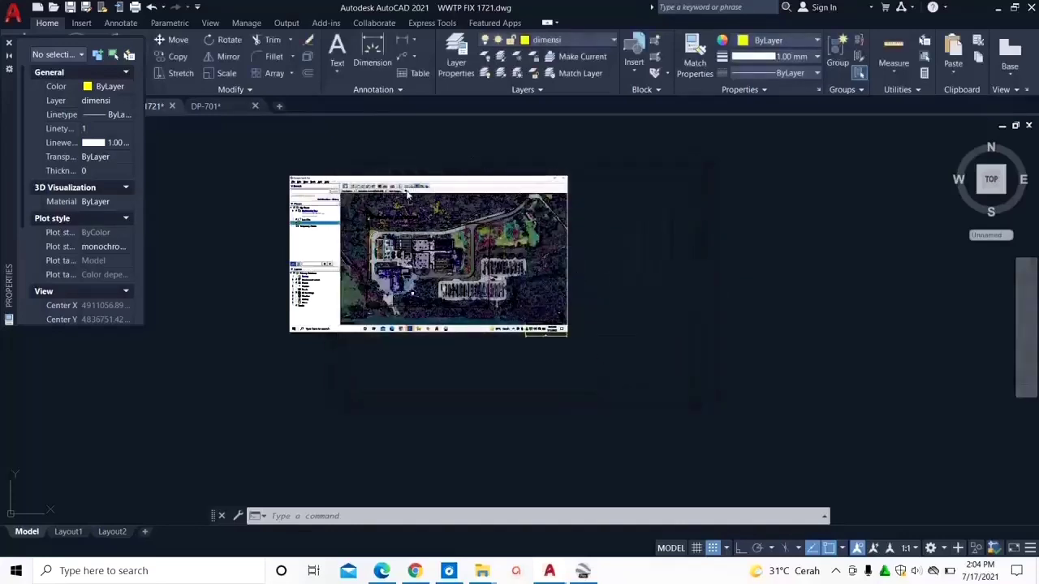
# Step: Add a horizontal linear dimension across the upper edge of the traced rectangular building, placing the dimension line above it
pyautogui.click(402, 40)
pyautogui.scroll(4, 380, 243)
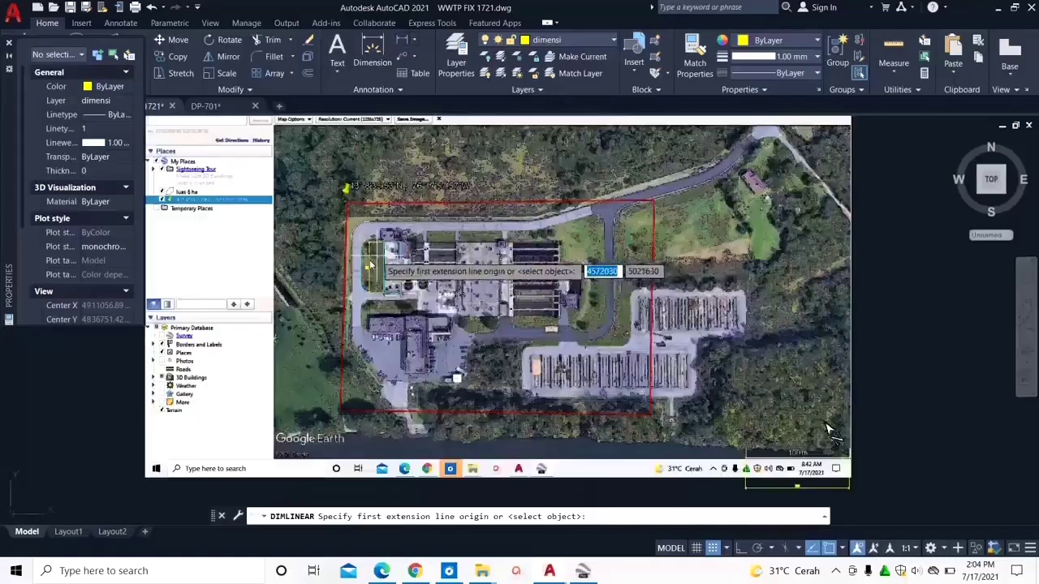
pyautogui.scroll(4, 381, 237)
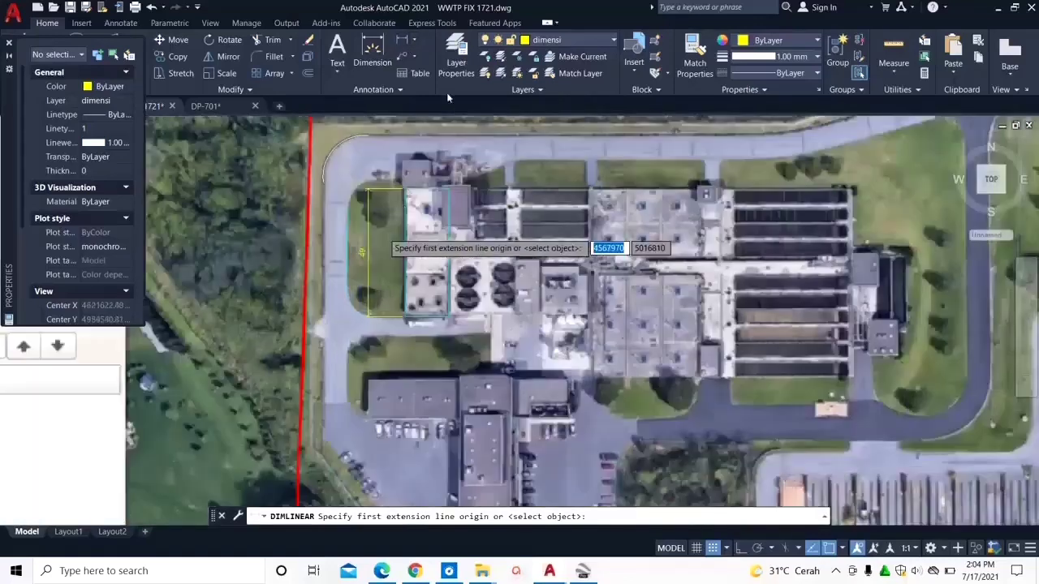
pyautogui.scroll(3, 386, 232)
pyautogui.moveTo(427, 241); pyautogui.dragTo(417, 370, button='middle')
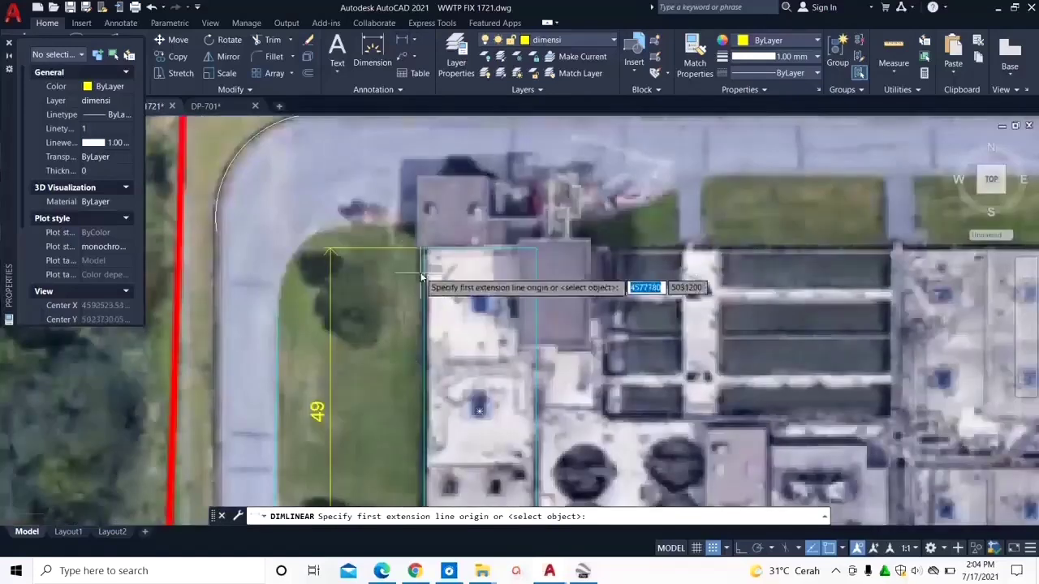
pyautogui.click(425, 251)
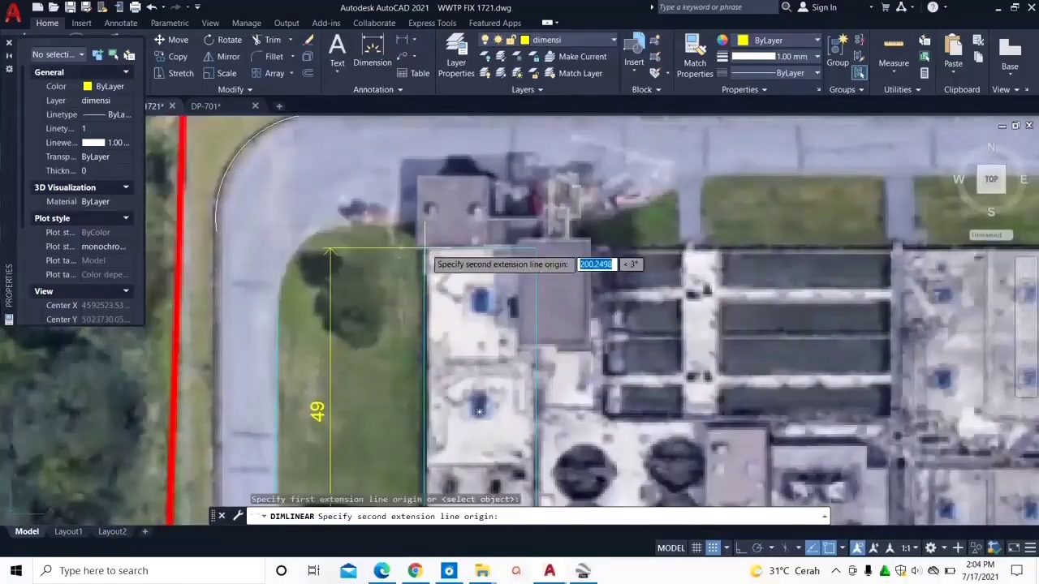
pyautogui.click(535, 249)
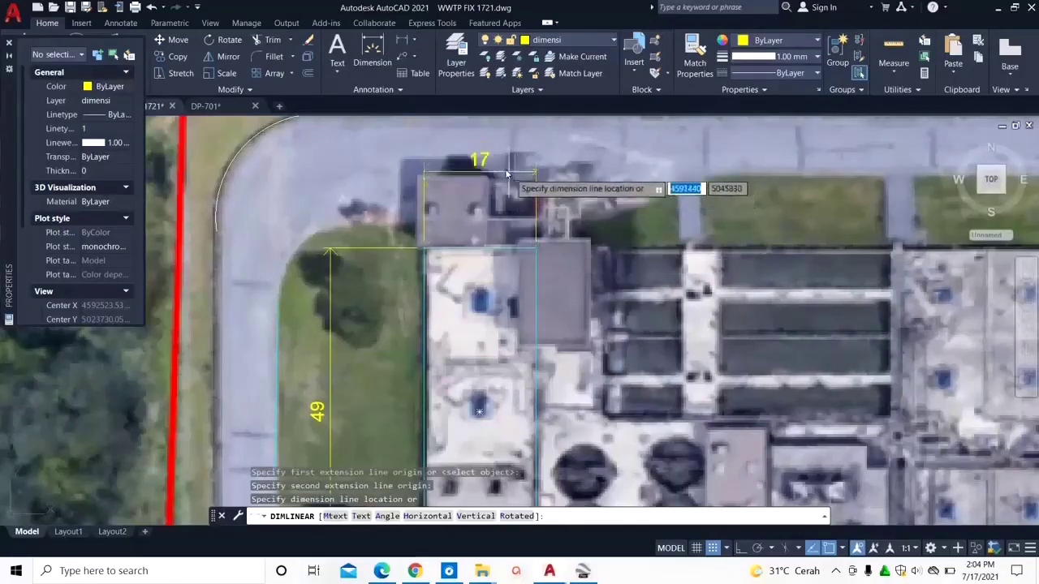
pyautogui.click(510, 165)
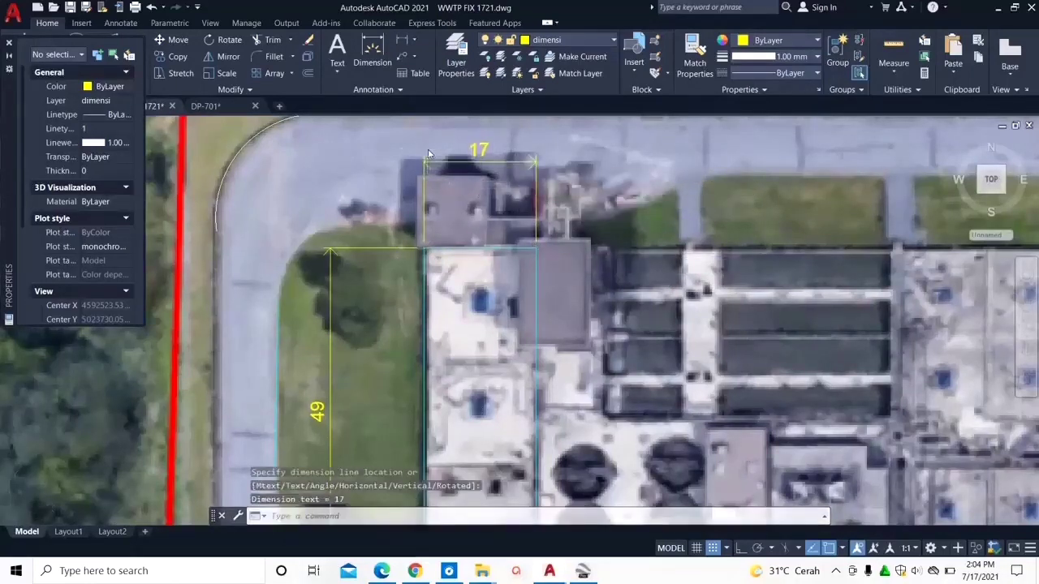
# Step: Insert the Vehicles - Imperial block from the architectural tool palette in the empty area beside the Google Earth image
pyautogui.scroll(2, 428, 151)
pyautogui.click(452, 173)
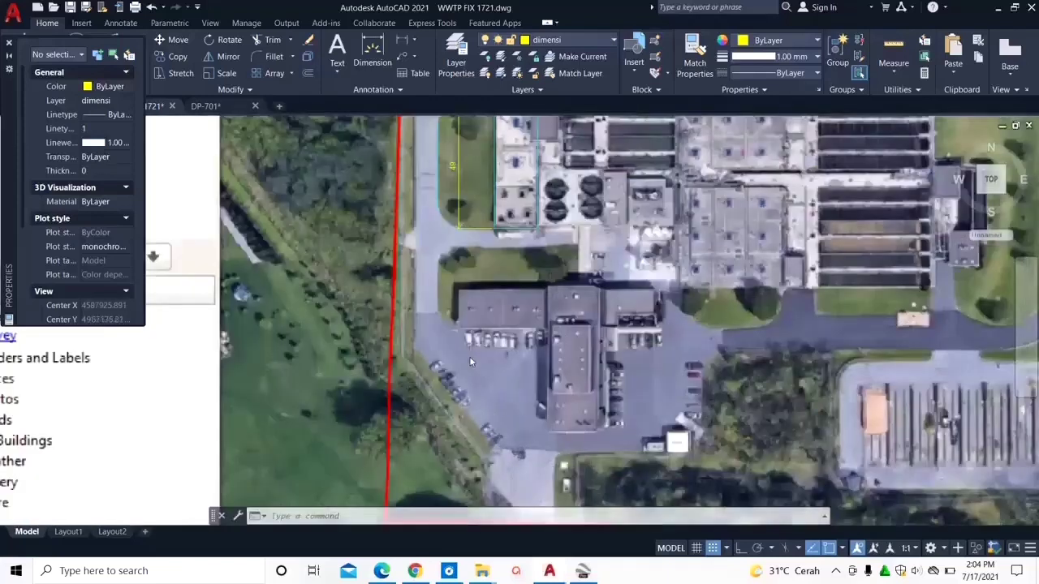
pyautogui.scroll(2, 431, 386)
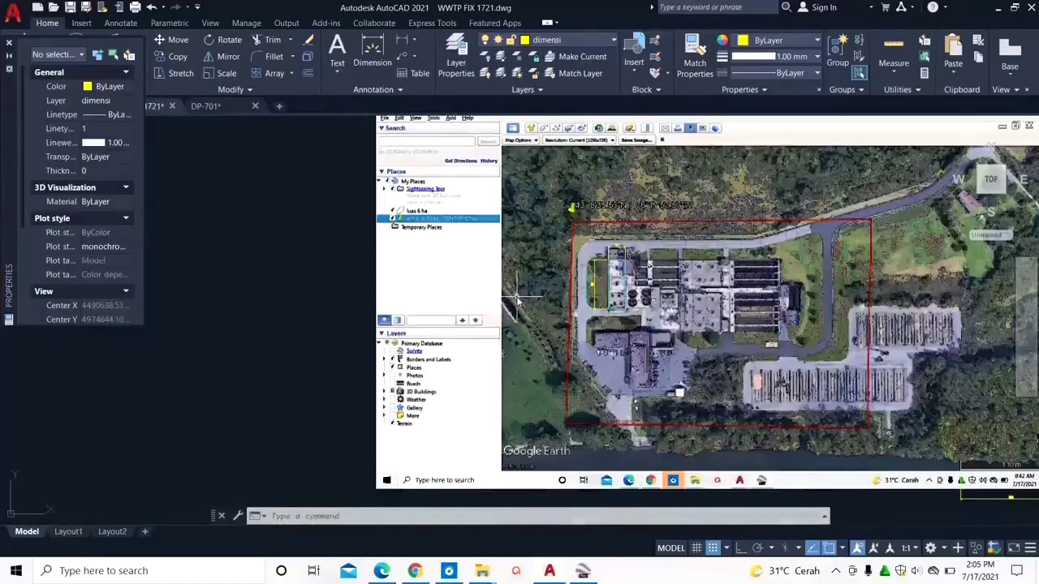
pyautogui.hotkey('ctrl', '3')
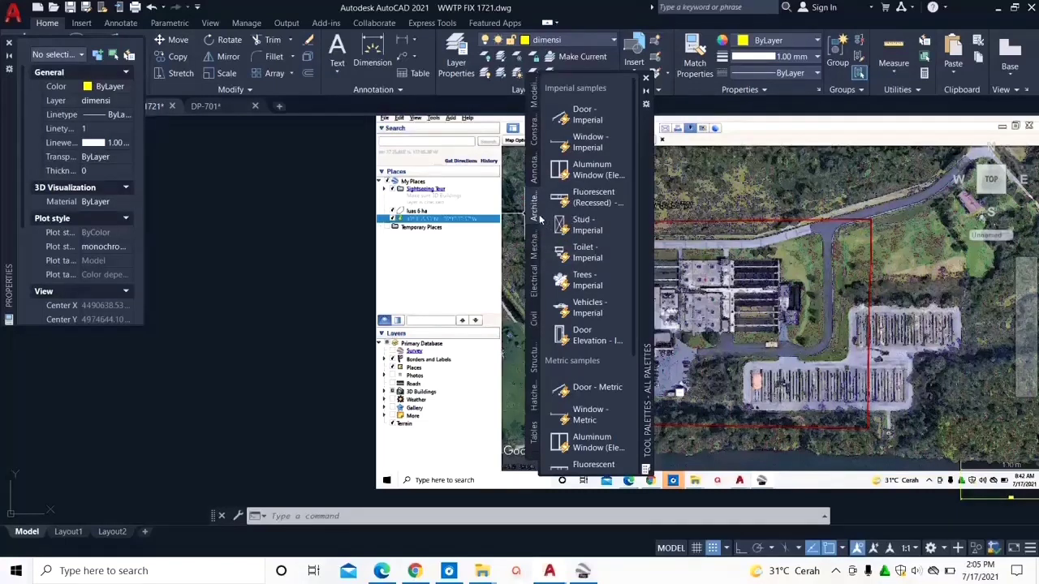
pyautogui.click(590, 307)
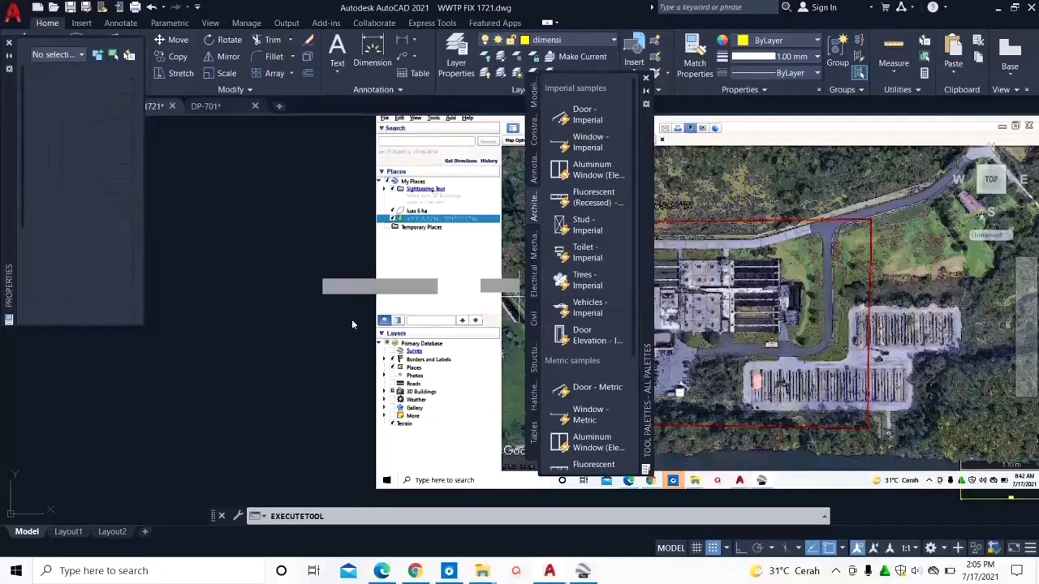
pyautogui.click(244, 288)
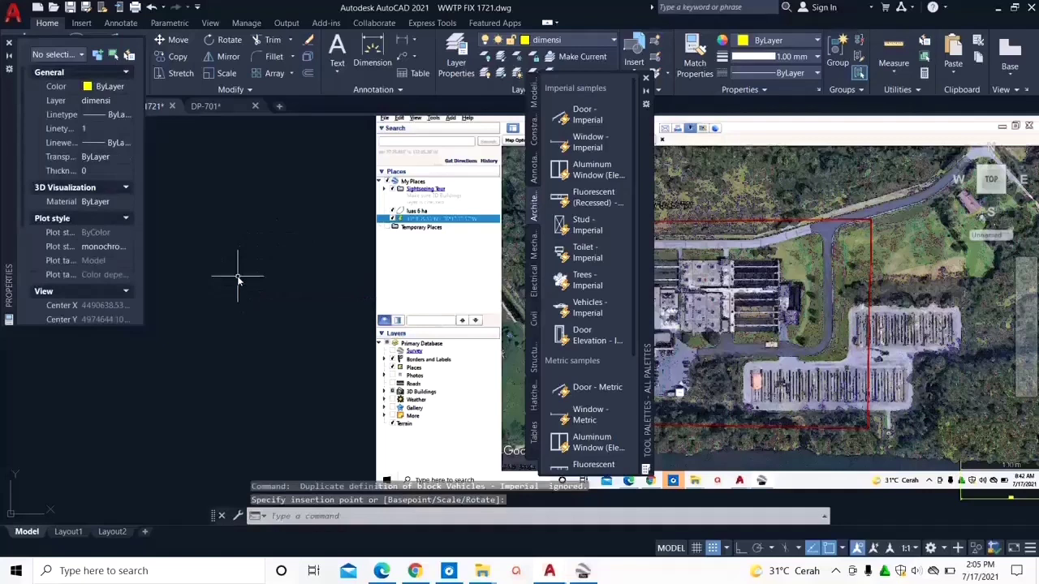
# Step: Switch the inserted vehicle block beside the image to Sports Car (Front) and from there to Sports Car (Top)
pyautogui.write('z')
pyautogui.press('Return')
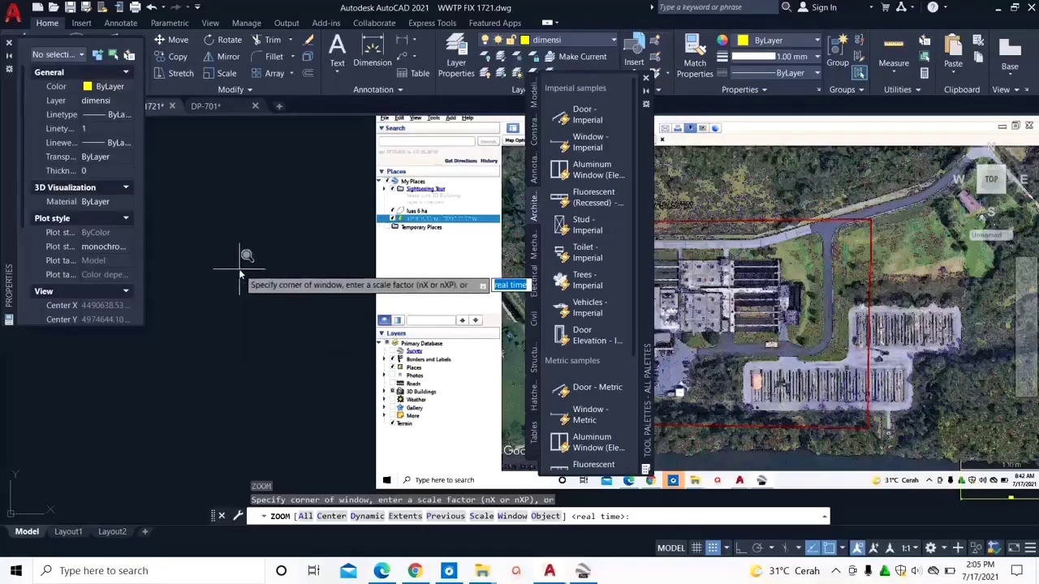
pyautogui.click(226, 275)
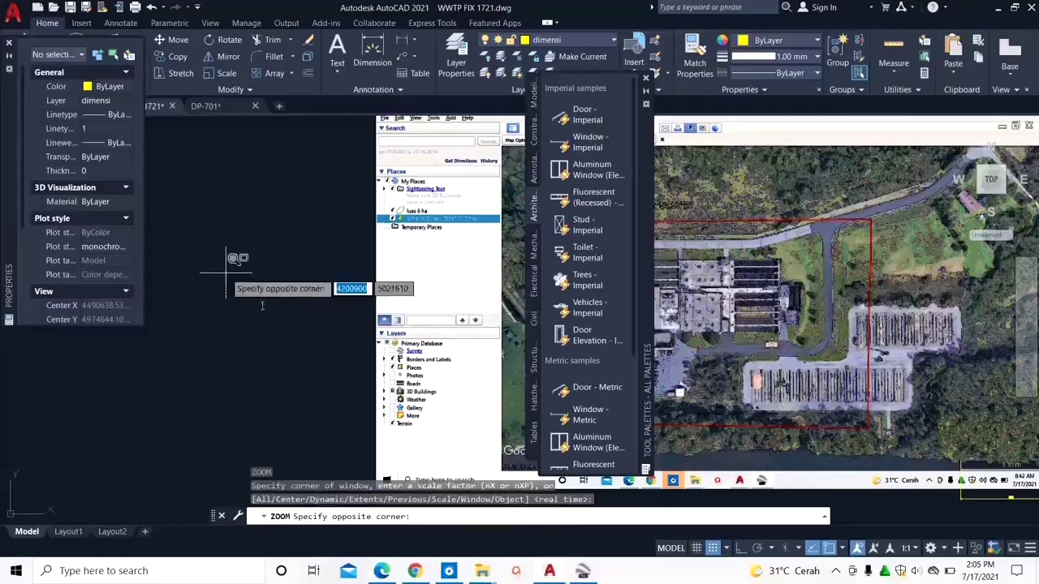
pyautogui.click(262, 304)
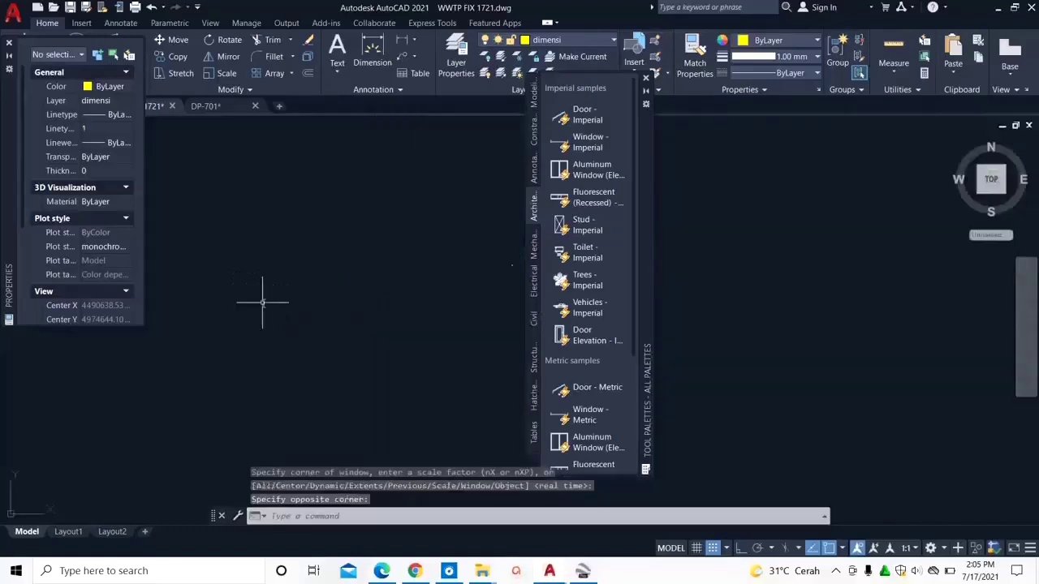
pyautogui.scroll(-2, 466, 257)
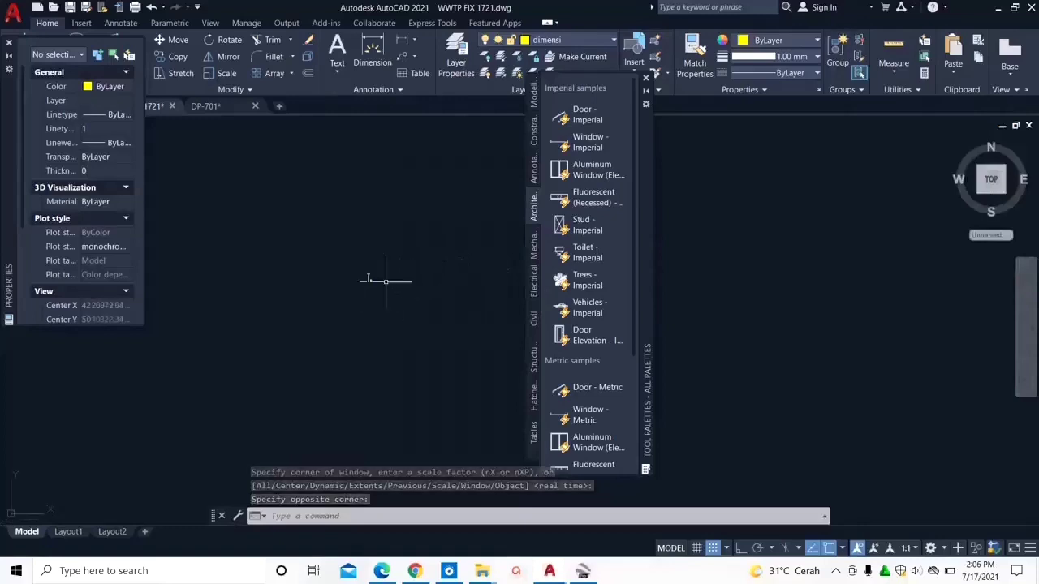
pyautogui.scroll(-2, 403, 296)
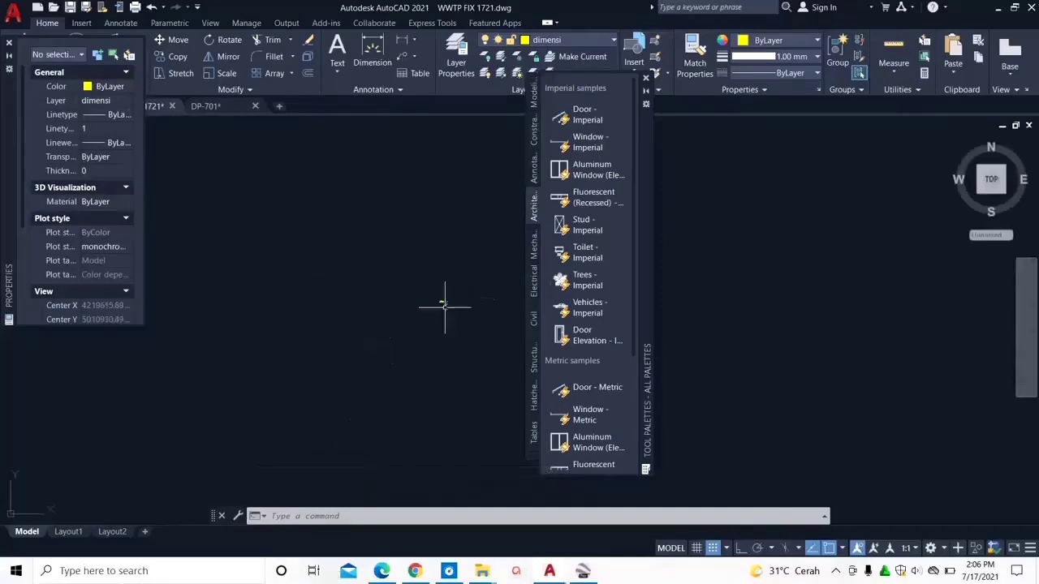
pyautogui.click(420, 307)
pyautogui.scroll(5, 389, 279)
pyautogui.scroll(3, 443, 327)
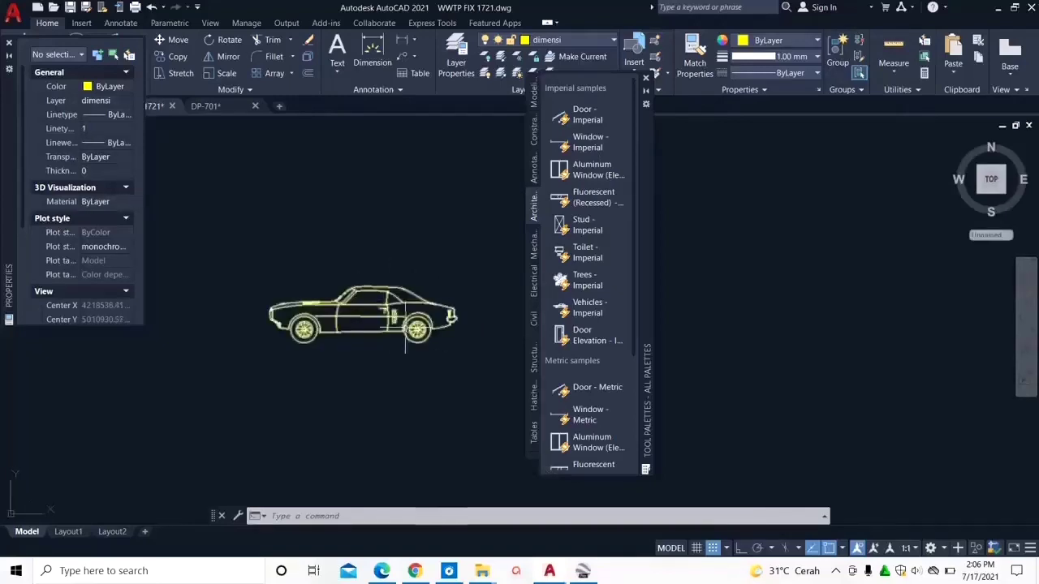
pyautogui.click(335, 332)
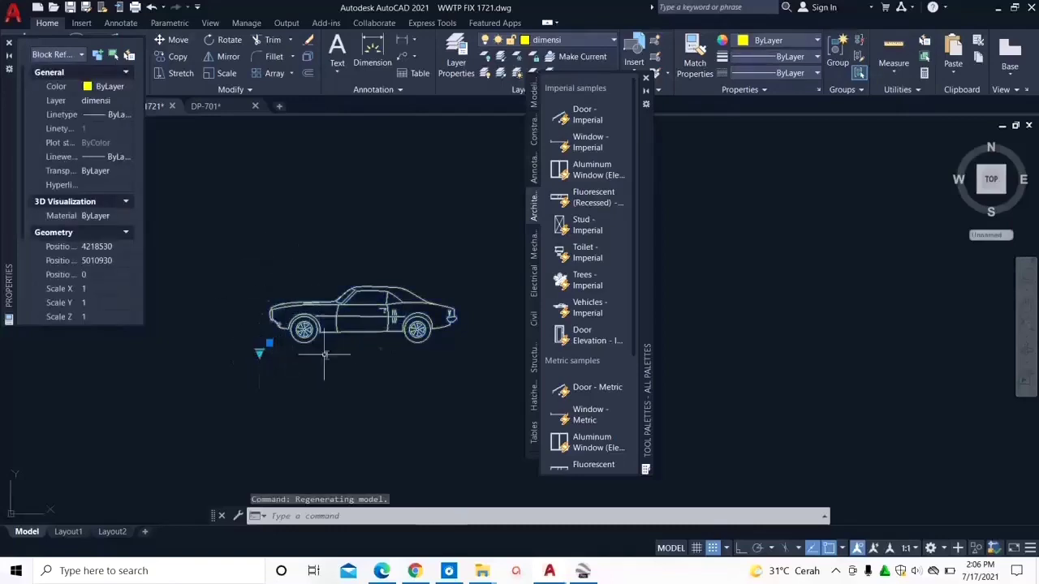
pyautogui.click(259, 352)
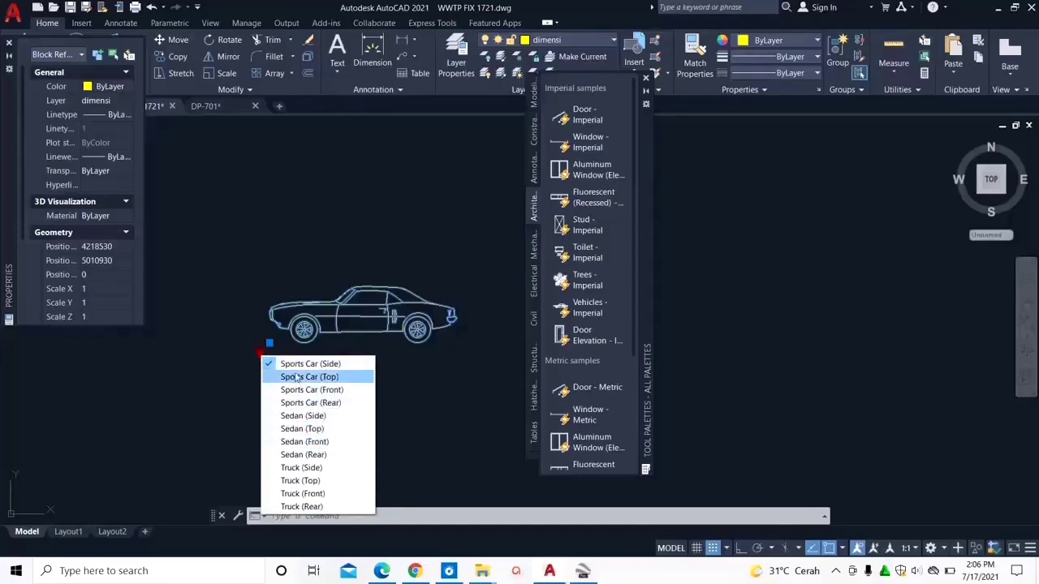
pyautogui.click(338, 391)
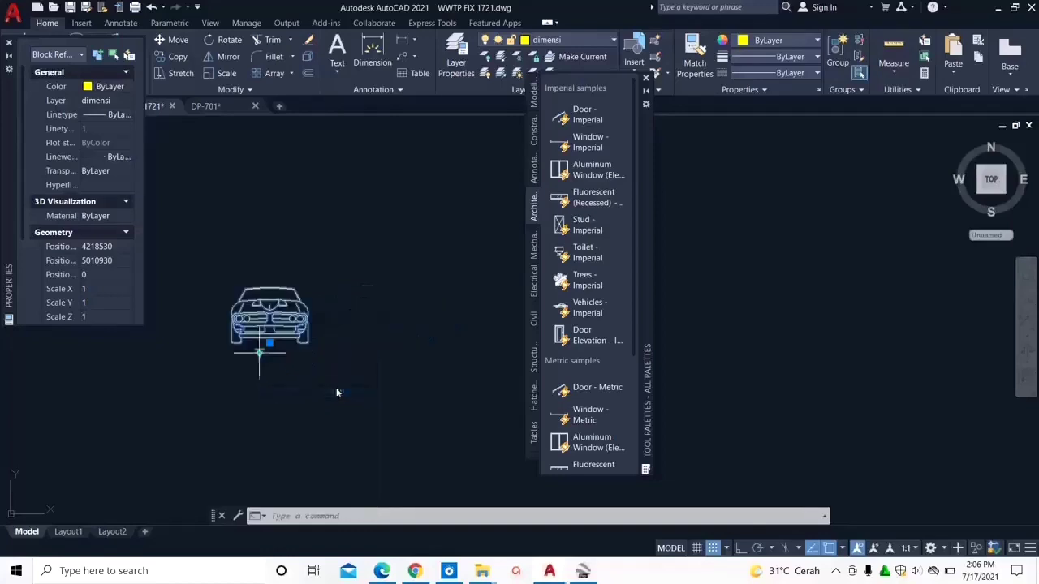
pyautogui.click(261, 354)
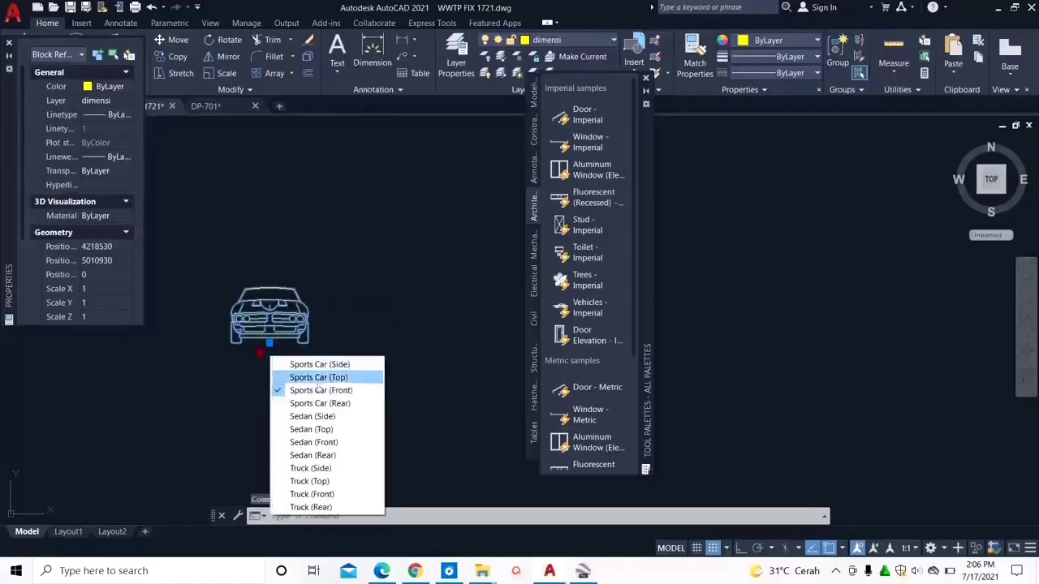
pyautogui.click(318, 377)
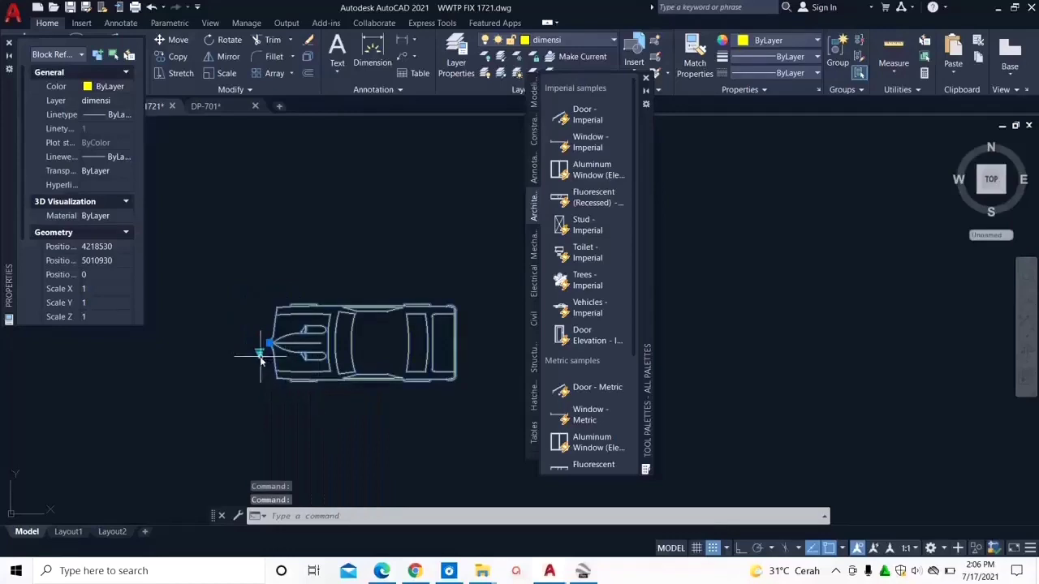
# Step: Try the Sports Car (Rear) view on the vehicle block and return it to Sports Car (Top)
pyautogui.click(259, 356)
pyautogui.click(317, 405)
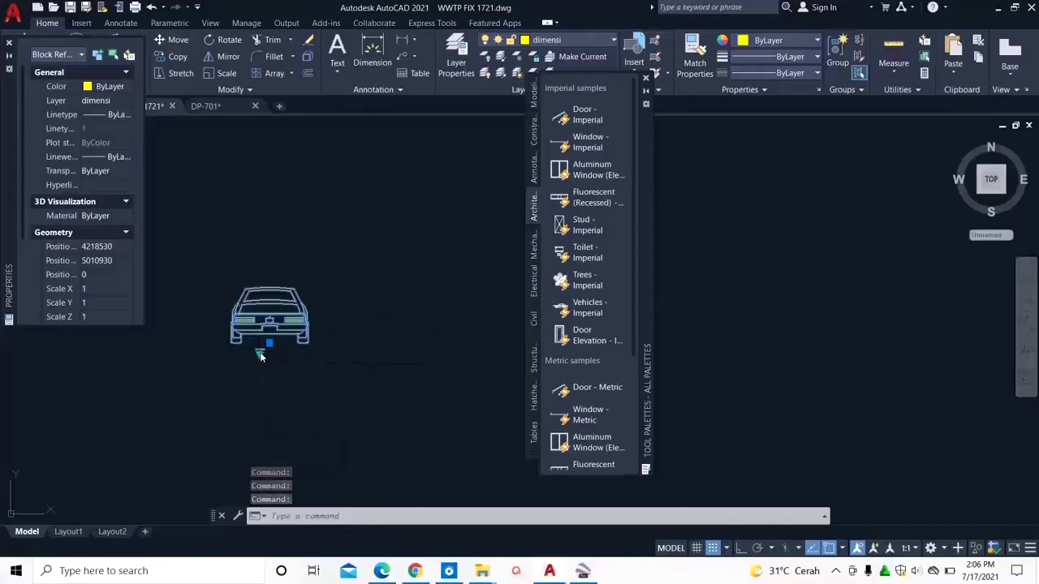
pyautogui.click(260, 354)
pyautogui.click(302, 374)
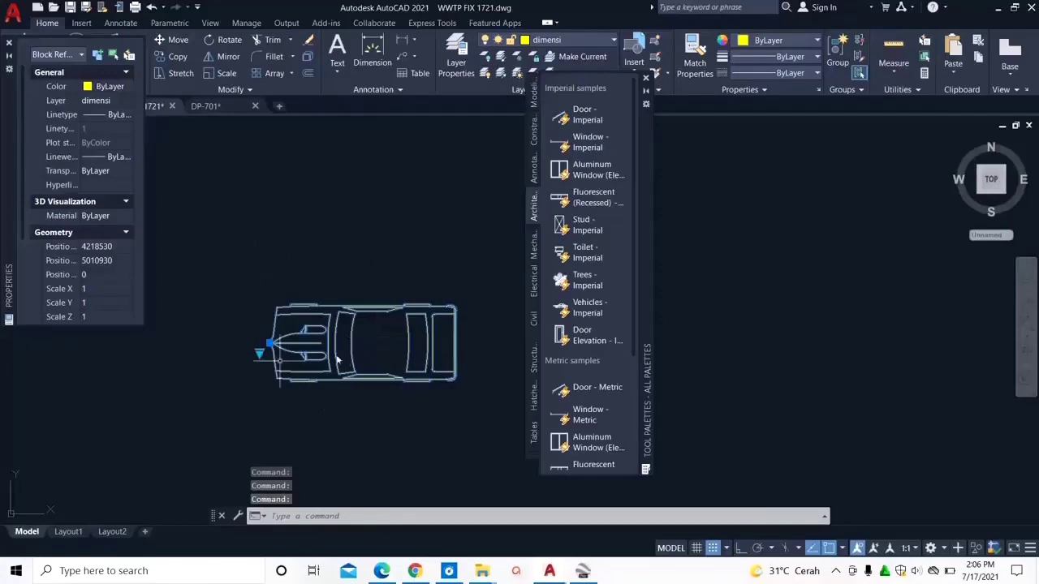
# Step: Insert the Trees - Imperial block from the architectural tool palette in the empty area above the sports car
pyautogui.moveTo(376, 284); pyautogui.dragTo(376, 269, button='middle')
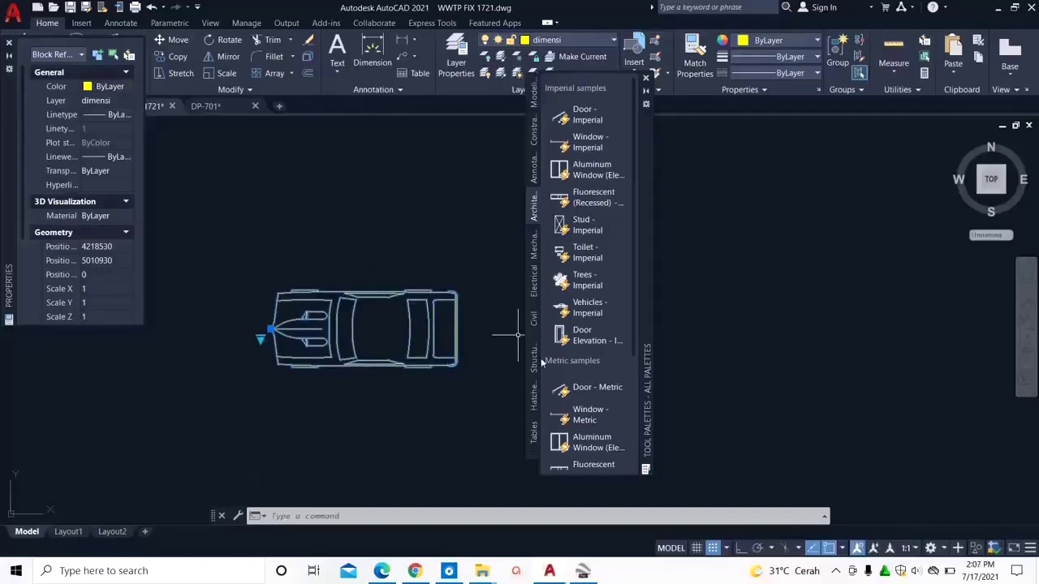
pyautogui.click(578, 280)
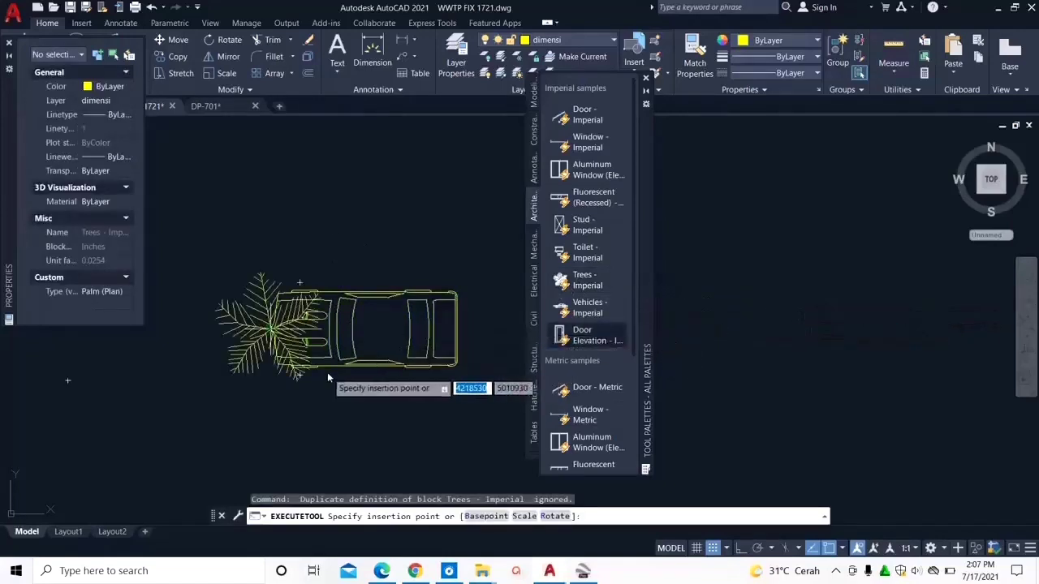
pyautogui.scroll(-2, 332, 378)
pyautogui.scroll(-3, 336, 371)
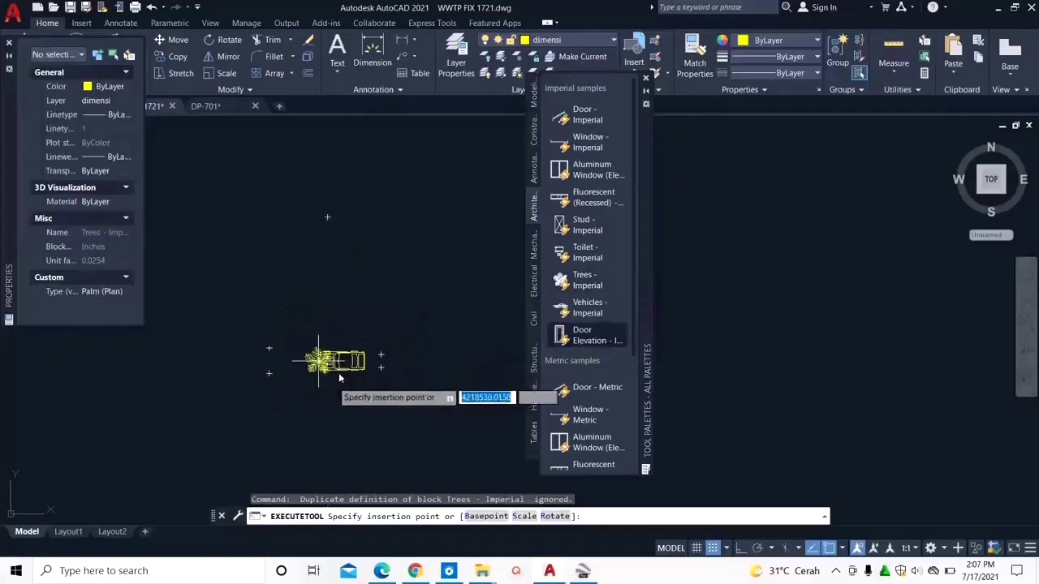
pyautogui.click(318, 265)
# Step: Try the Shrub (Elevation) view on the inserted tree block and set it to Palm (Elevation)
pyautogui.scroll(3, 333, 268)
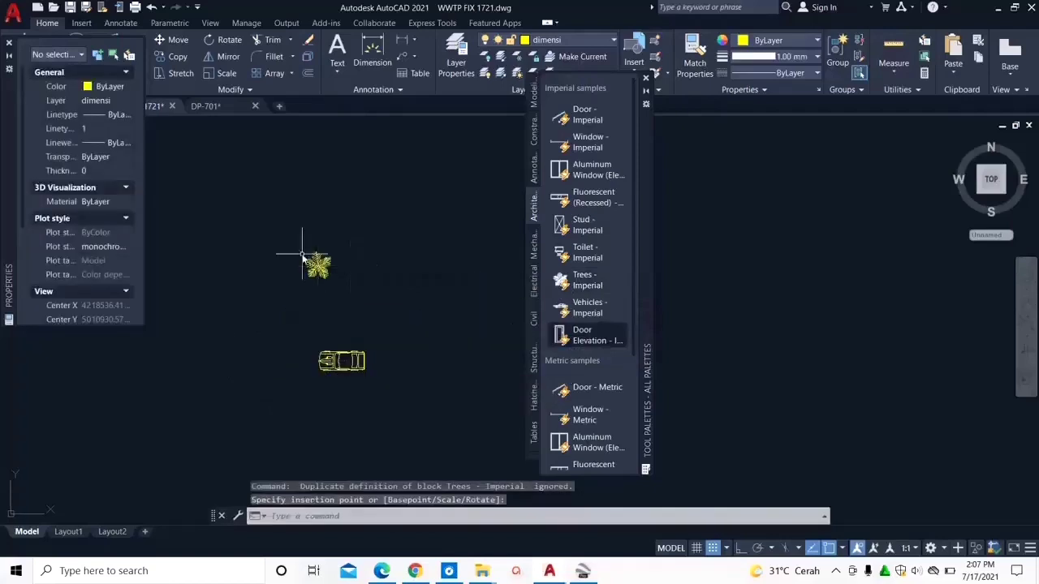
pyautogui.click(333, 269)
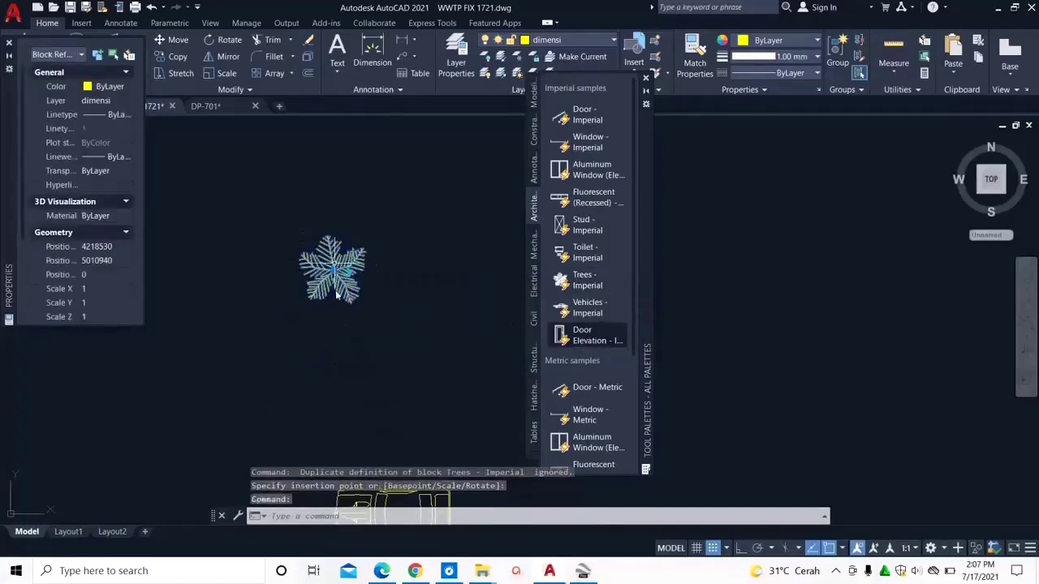
pyautogui.click(350, 275)
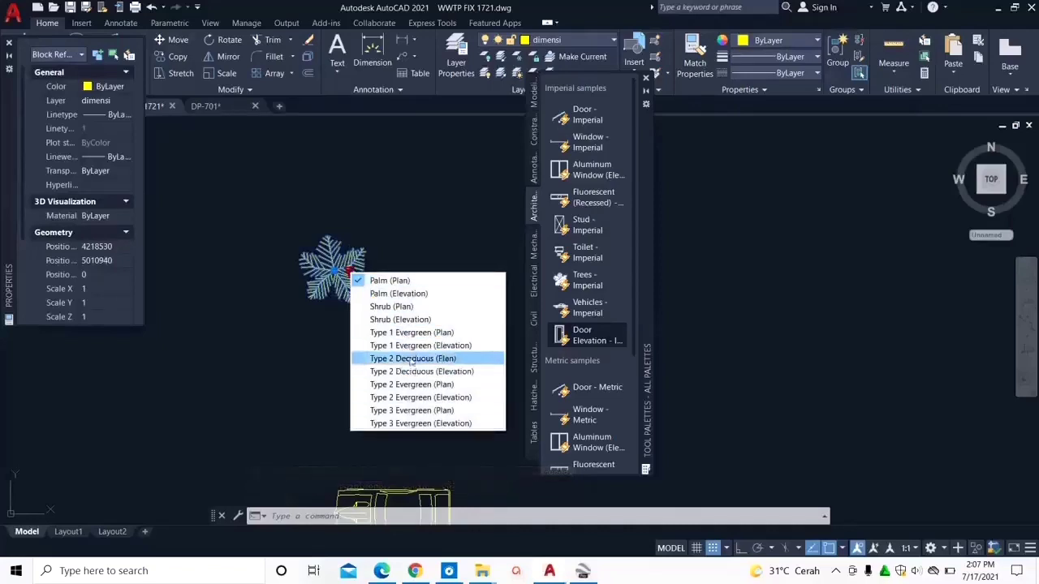
pyautogui.click(403, 320)
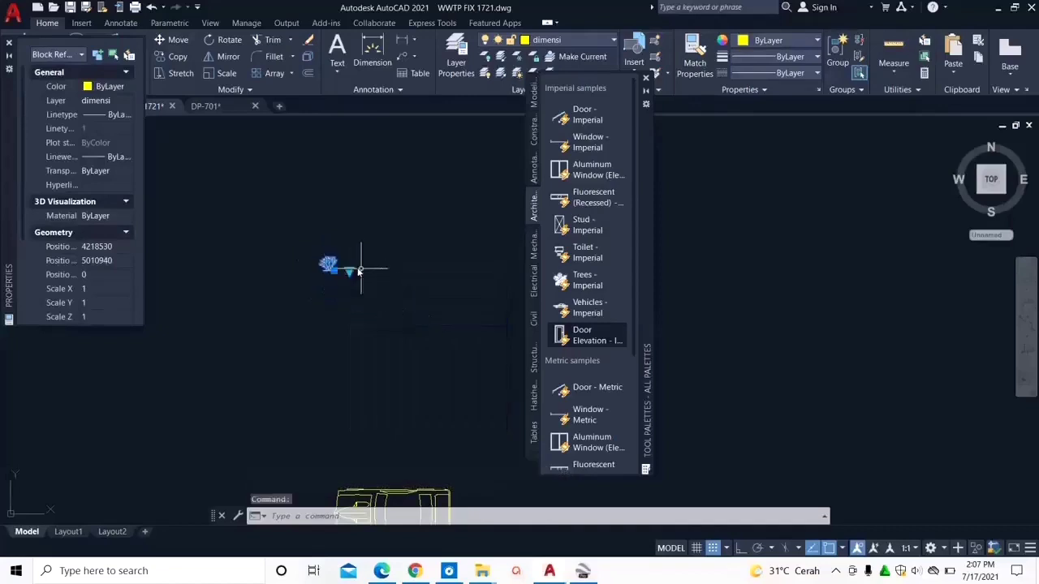
pyautogui.click(349, 273)
pyautogui.click(395, 292)
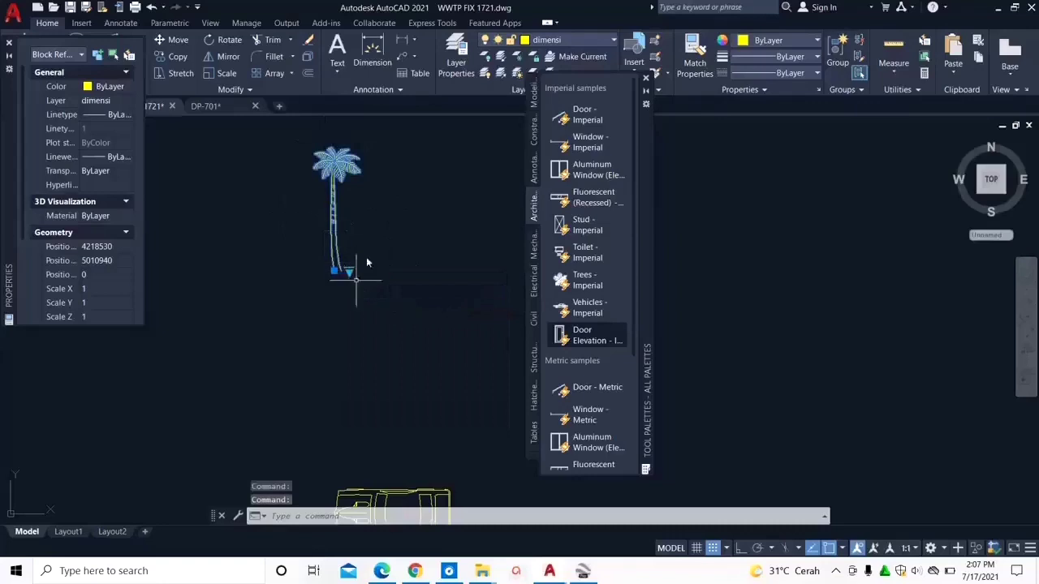
# Step: Return to the traced building on the Google Earth image and close the tool palettes and the Properties palette
pyautogui.scroll(-4, 370, 294)
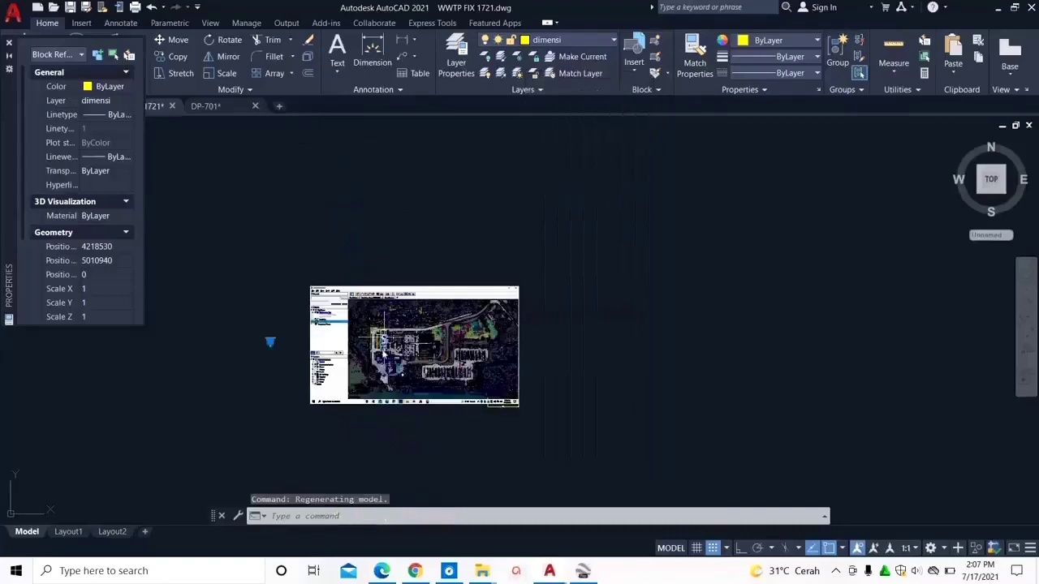
pyautogui.scroll(2, 384, 351)
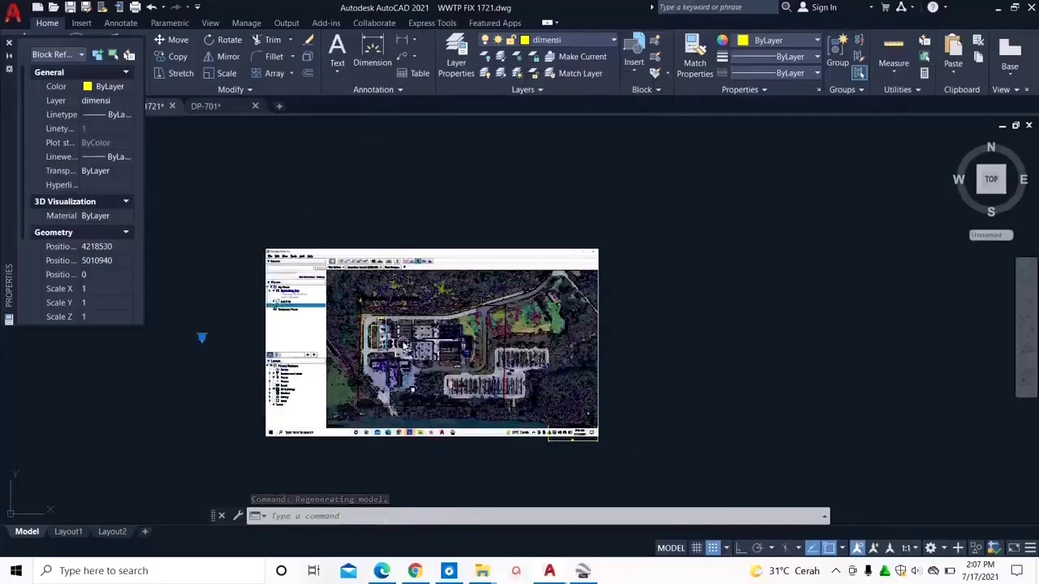
pyautogui.scroll(2, 382, 366)
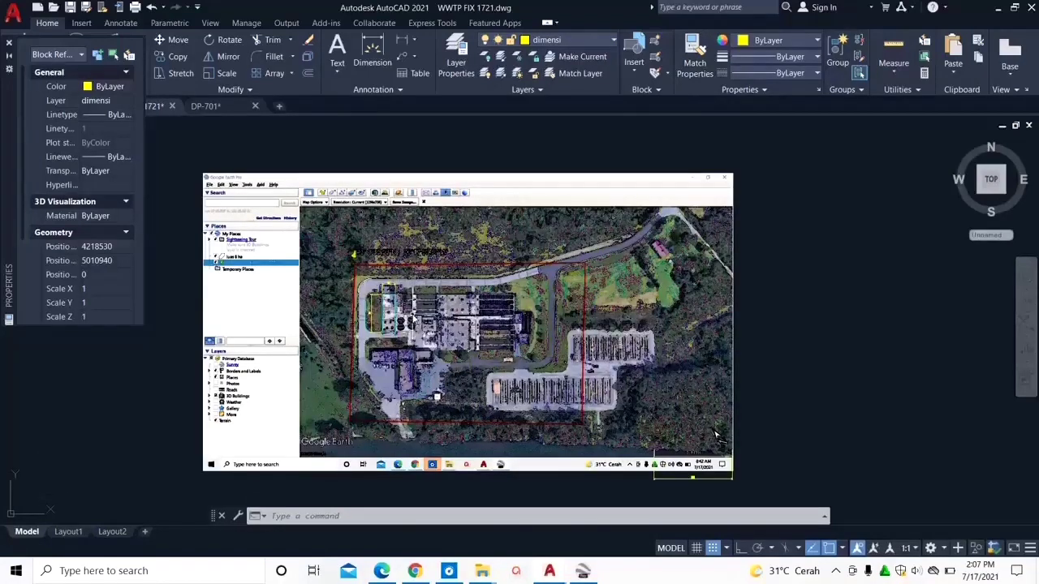
pyautogui.scroll(2, 398, 339)
pyautogui.scroll(3, 398, 339)
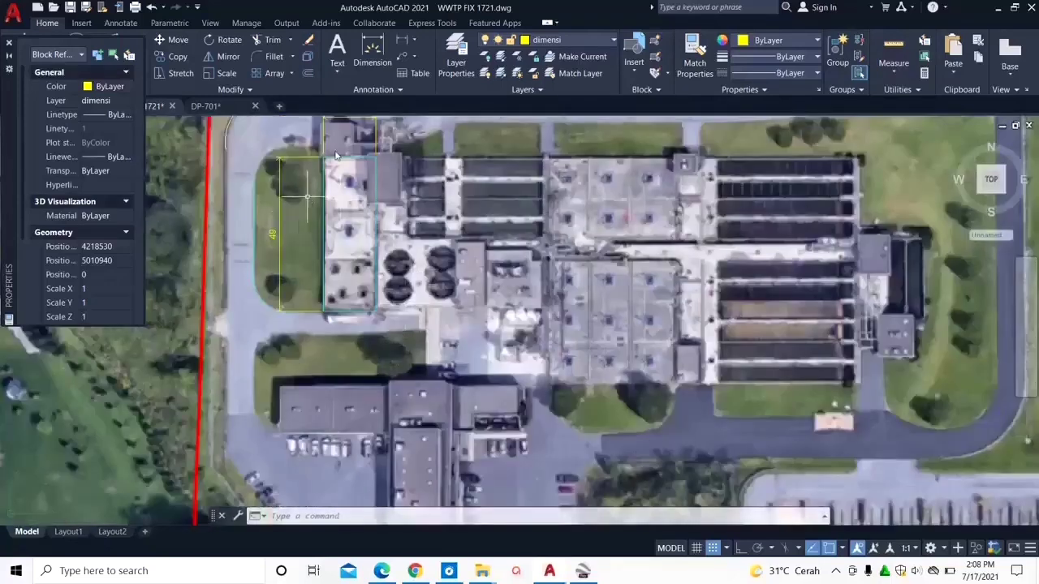
pyautogui.click(9, 44)
# Step: Draw a circle by center and radius over the lower-left of the four round tanks beside the traced rectangular building
pyautogui.click(75, 45)
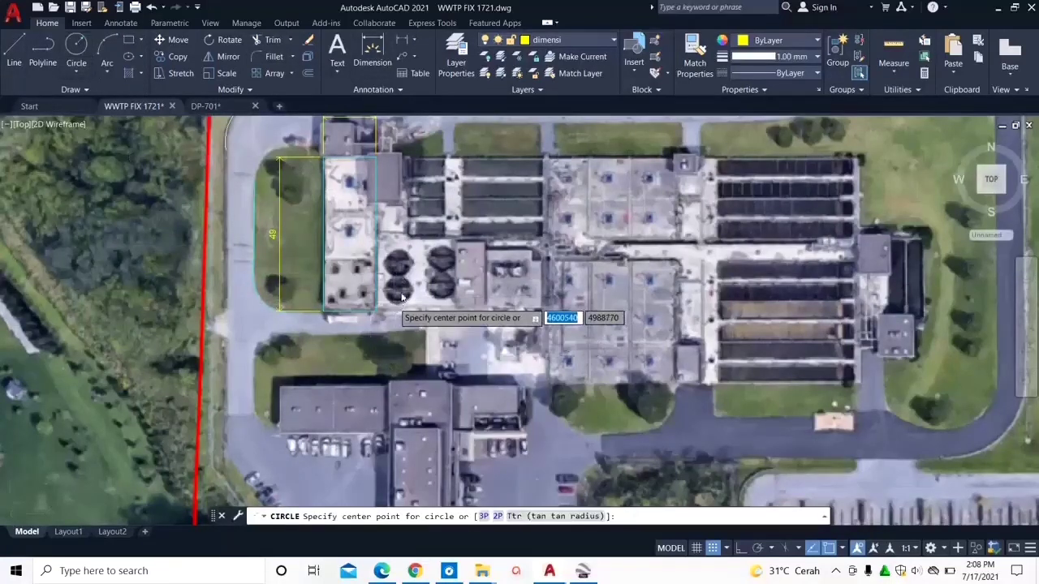
pyautogui.scroll(2, 406, 265)
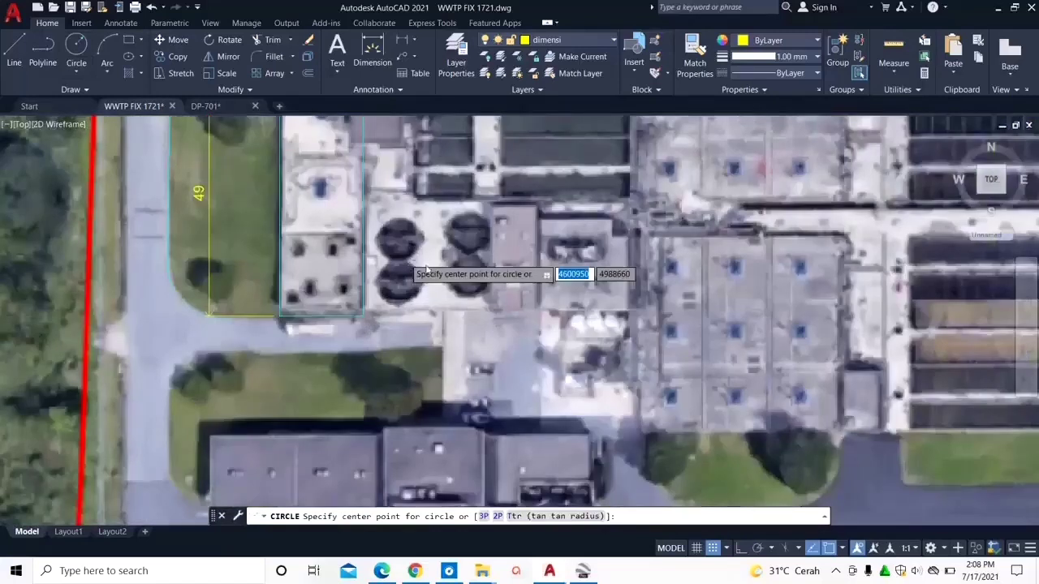
pyautogui.scroll(2, 425, 268)
pyautogui.click(394, 297)
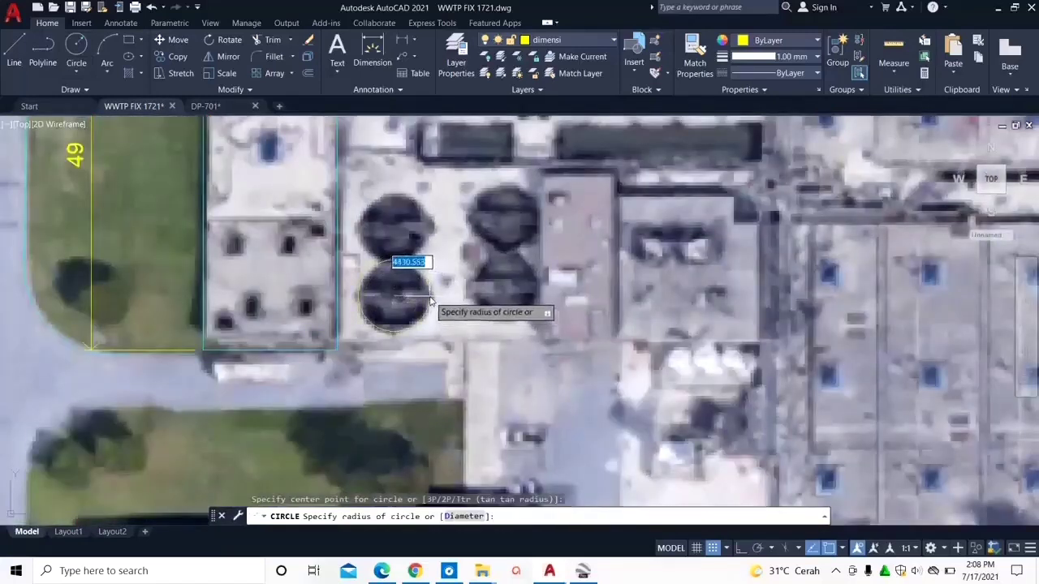
pyautogui.click(431, 301)
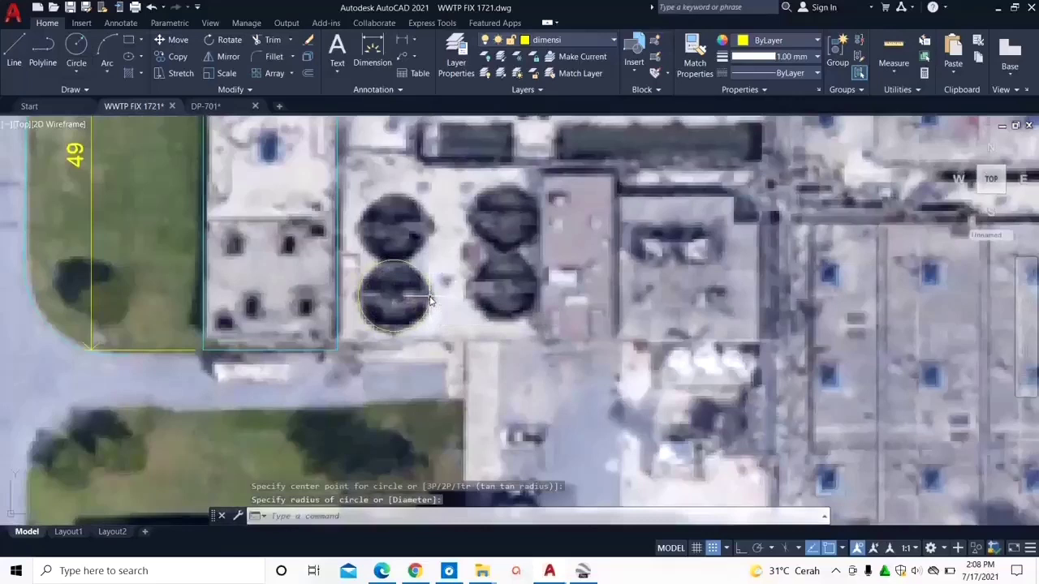
pyautogui.click(395, 260)
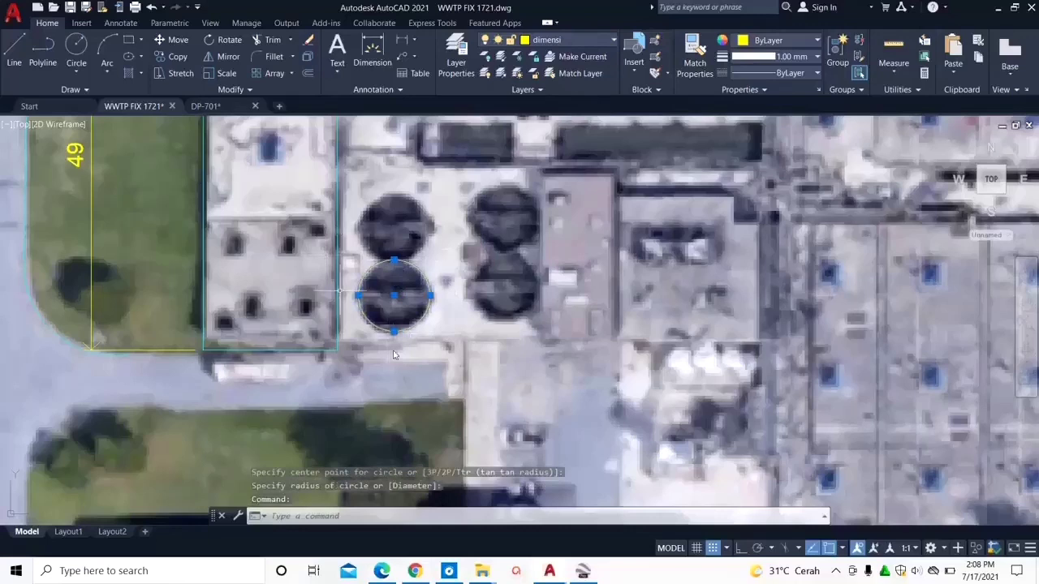
pyautogui.press('Escape')
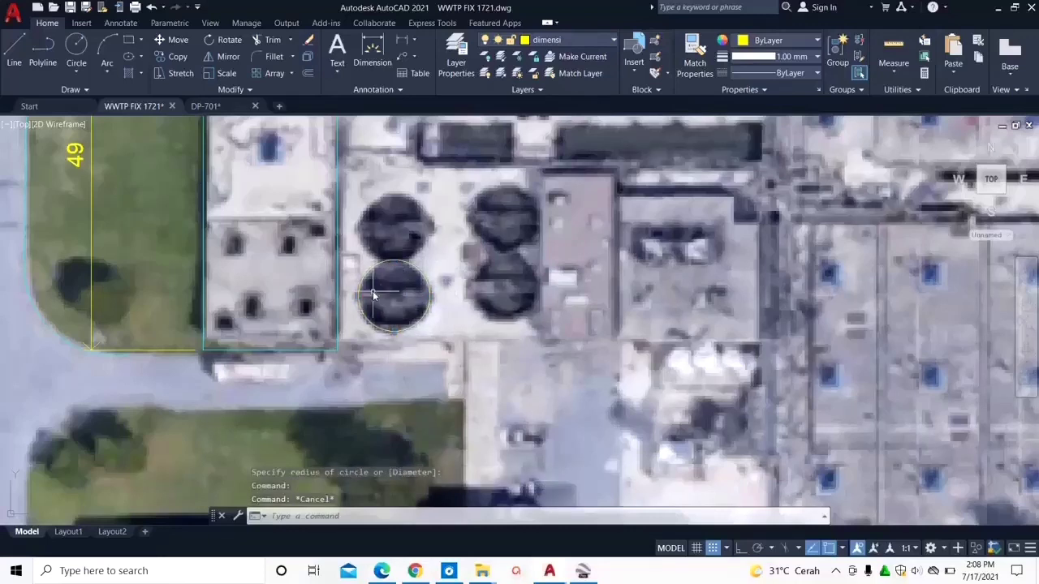
# Step: Examine the completed tracing and dimensions on the second Google Earth image, below the image being traced
pyautogui.scroll(-6, 373, 293)
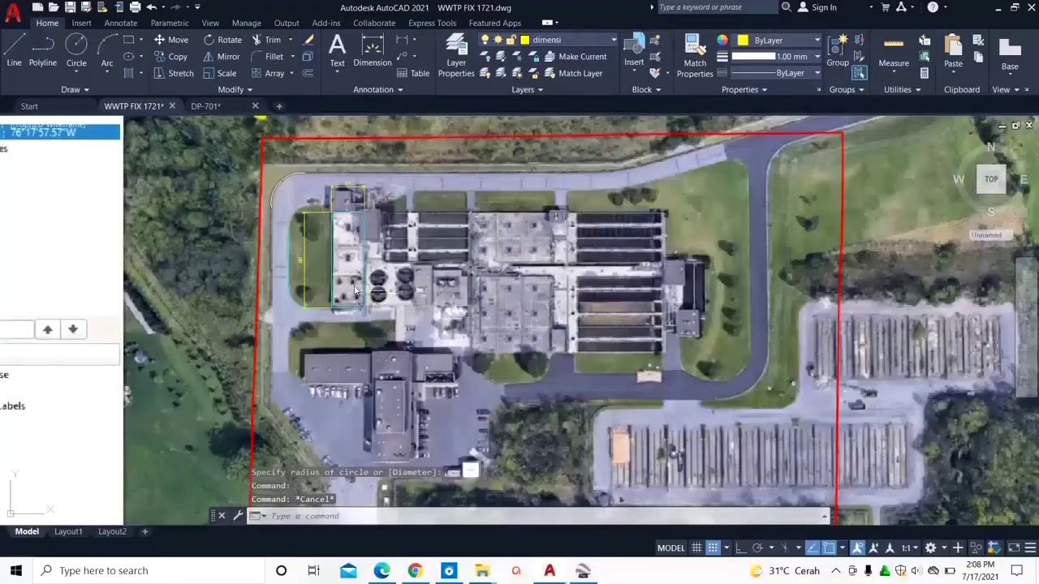
pyautogui.scroll(-4, 355, 292)
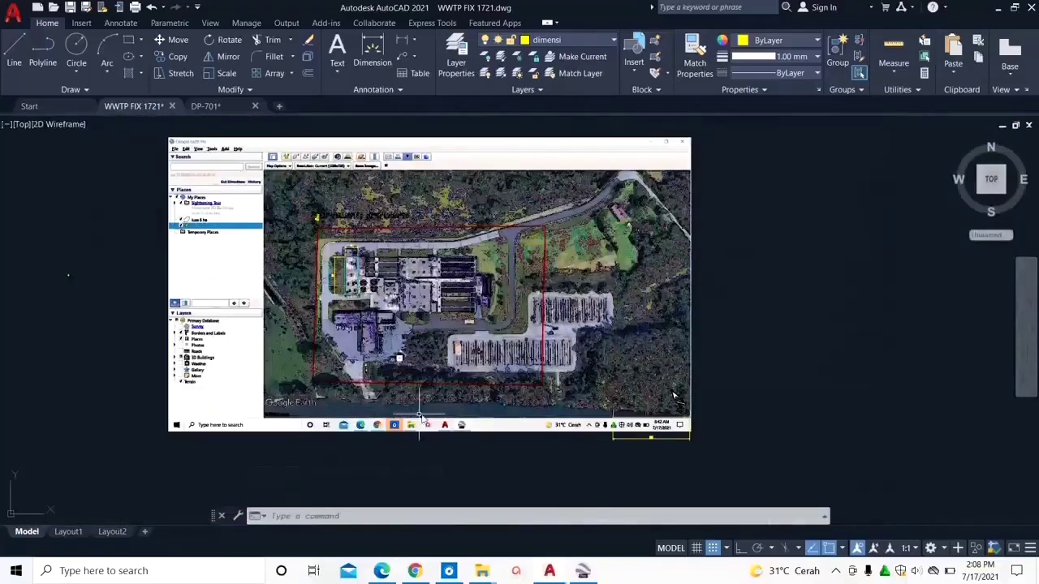
pyautogui.moveTo(434, 380); pyautogui.dragTo(462, 249, button='middle')
pyautogui.scroll(-2, 466, 252)
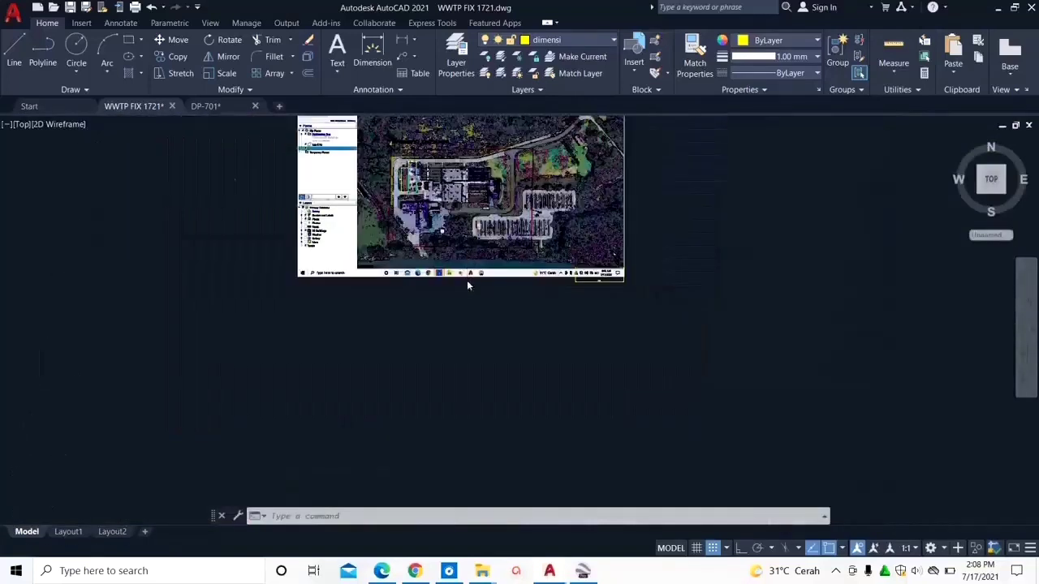
pyautogui.scroll(-2, 458, 312)
pyautogui.scroll(-2, 464, 290)
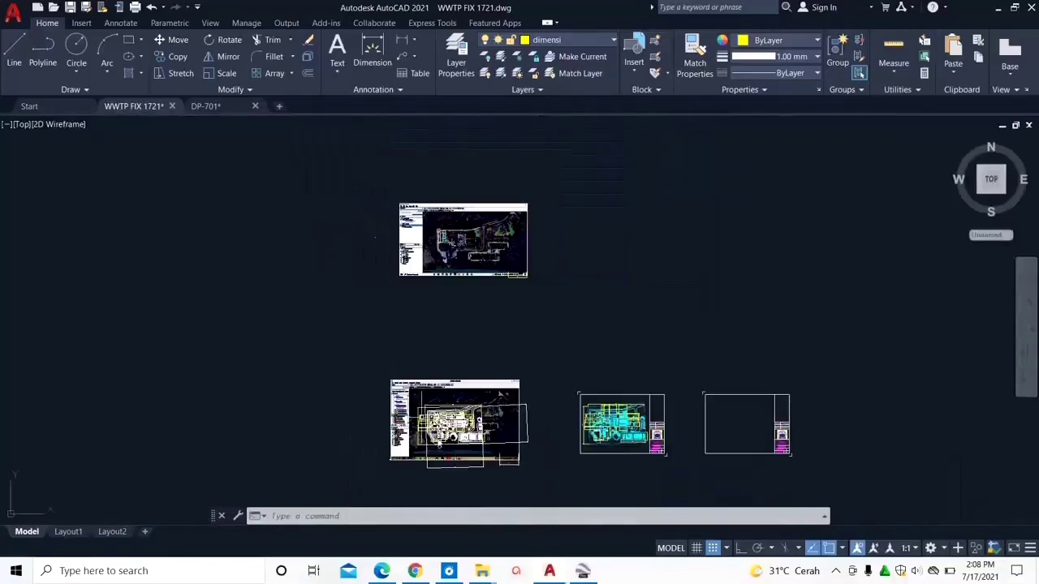
pyautogui.moveTo(443, 419); pyautogui.dragTo(448, 348, button='middle')
pyautogui.scroll(3, 449, 347)
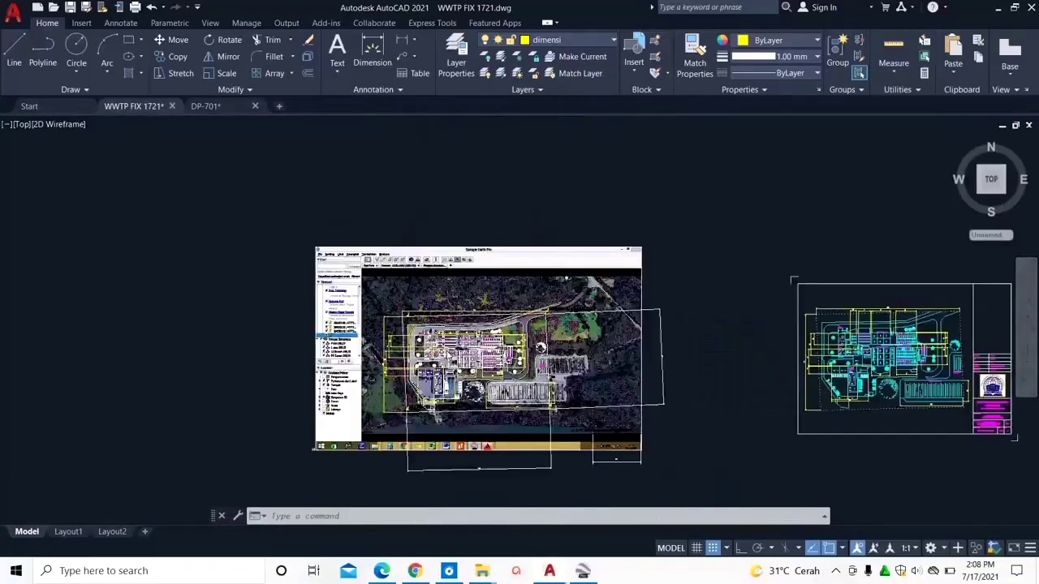
pyautogui.scroll(2, 450, 347)
pyautogui.moveTo(474, 297); pyautogui.dragTo(469, 239, button='middle')
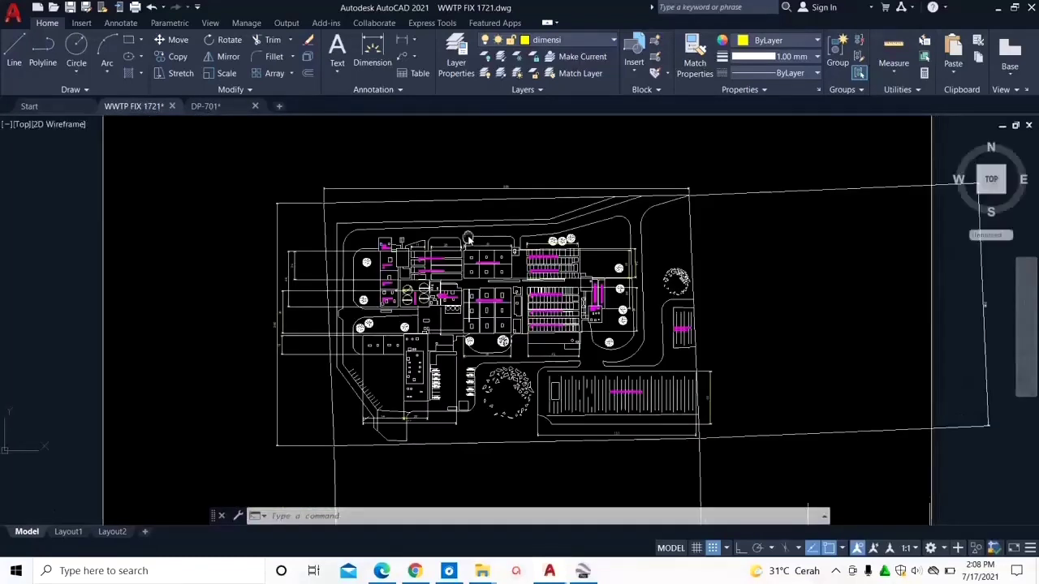
# Step: Examine the building and tank name labels on the framed site plan sheet with the title block
pyautogui.scroll(-5, 377, 280)
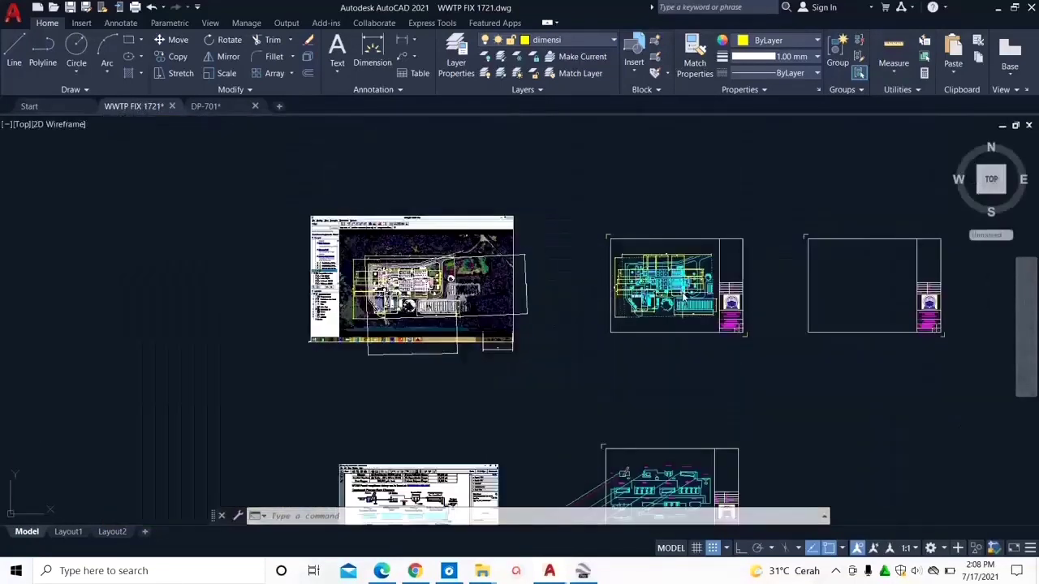
pyautogui.scroll(6, 686, 296)
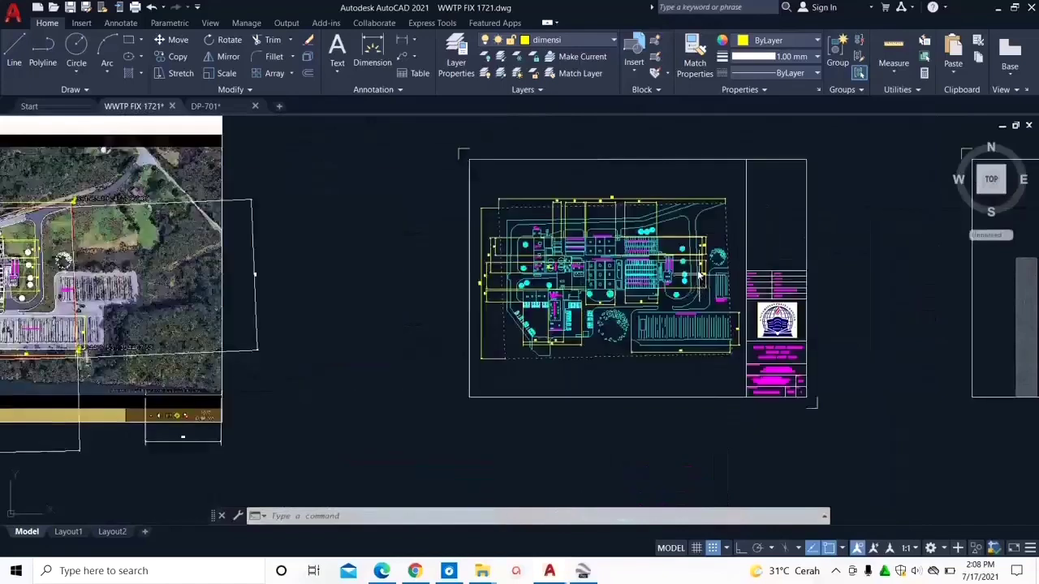
pyautogui.scroll(3, 696, 276)
pyautogui.moveTo(530, 280); pyautogui.dragTo(640, 323, button='middle')
pyautogui.scroll(2, 640, 323)
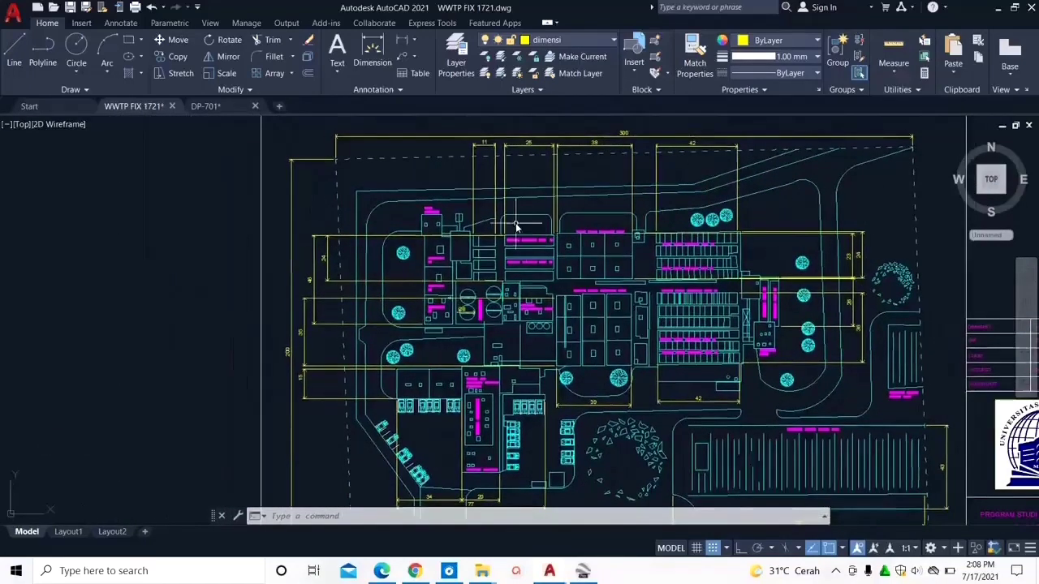
pyautogui.scroll(3, 515, 222)
pyautogui.scroll(4, 515, 222)
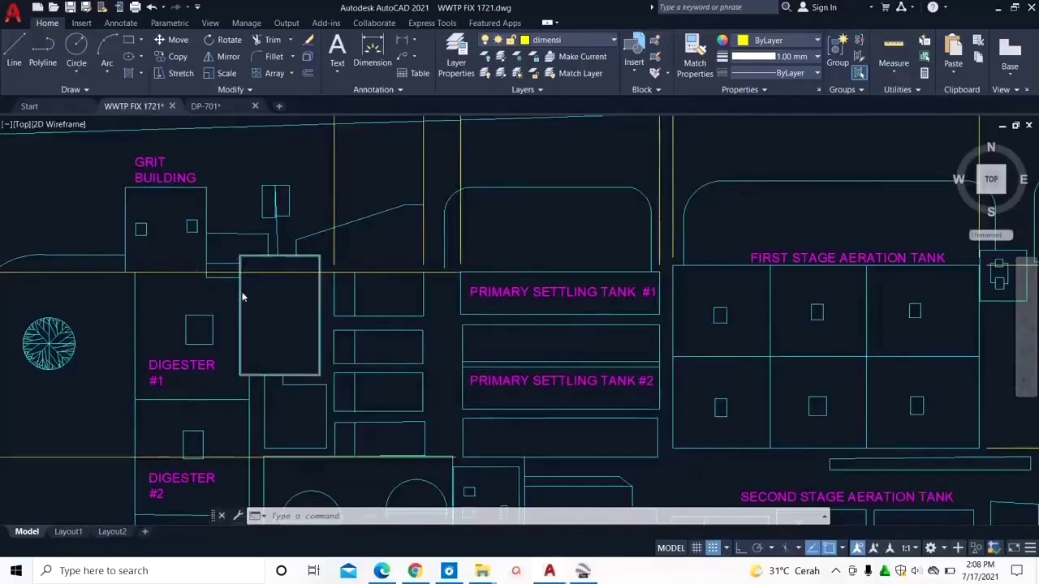
pyautogui.scroll(-5, 241, 290)
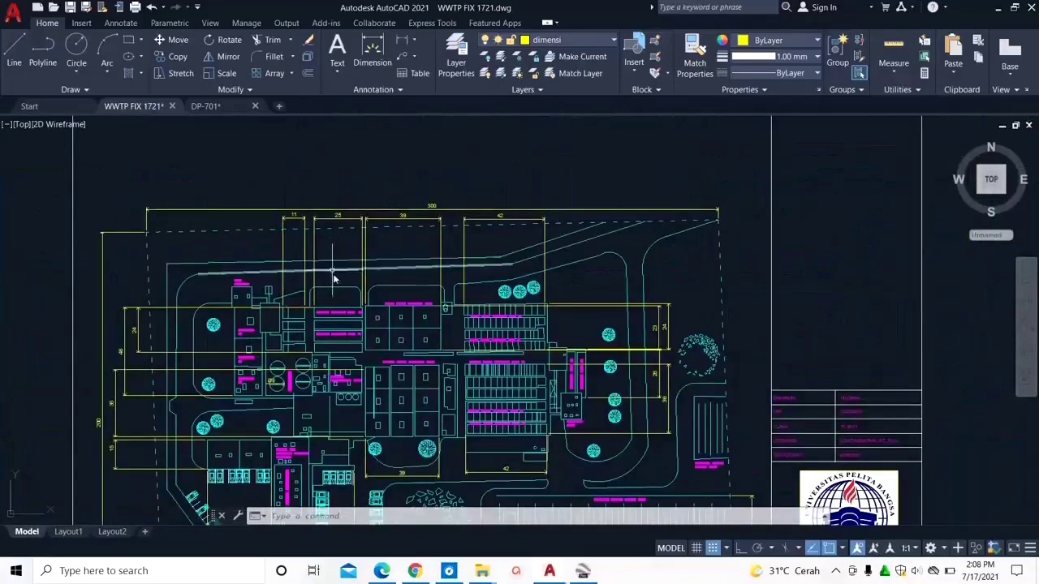
# Step: Start a single-line text above the framed site plan's overall 300 dimension, with Ortho on, height about 37290 and rotation 0
pyautogui.scroll(-2, 333, 279)
pyautogui.write('te')
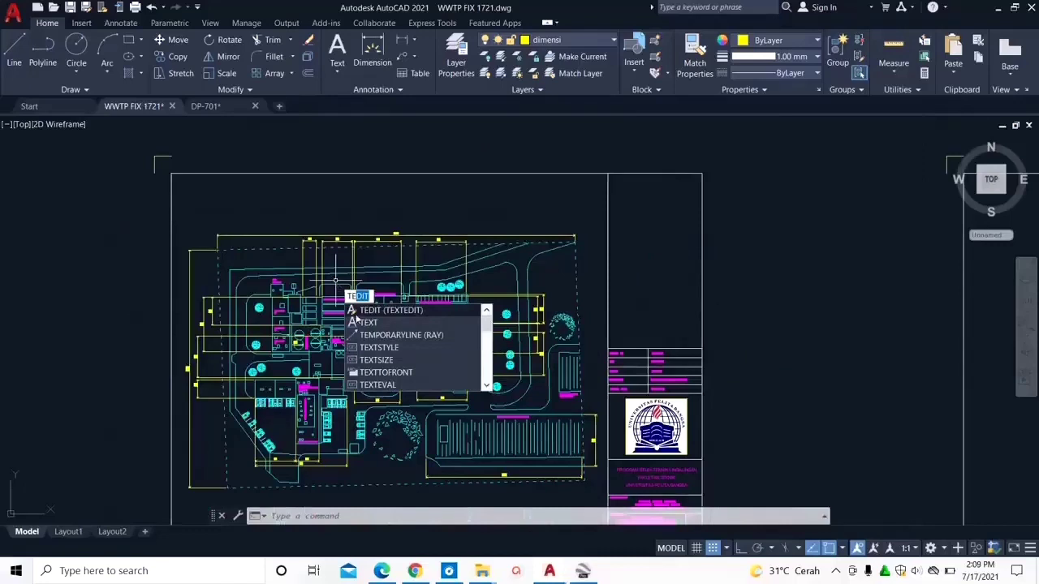
pyautogui.write('x')
pyautogui.press('Return')
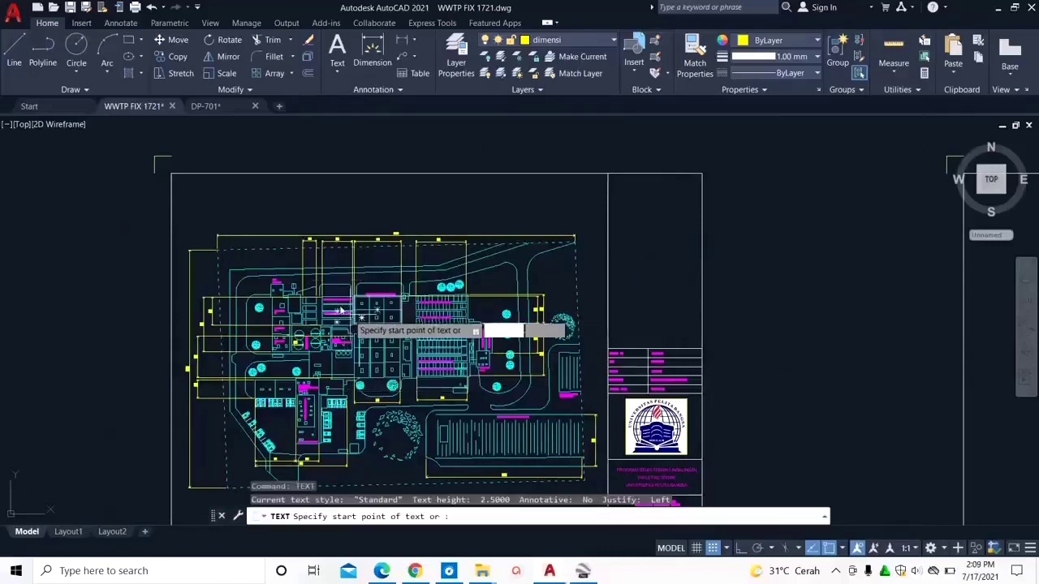
pyautogui.scroll(4, 308, 209)
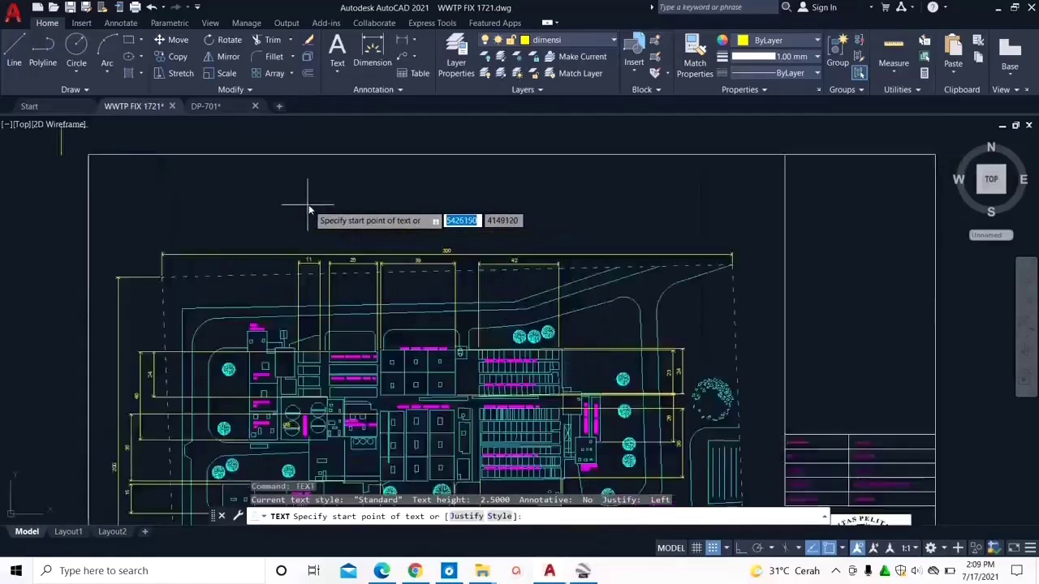
pyautogui.click(318, 204)
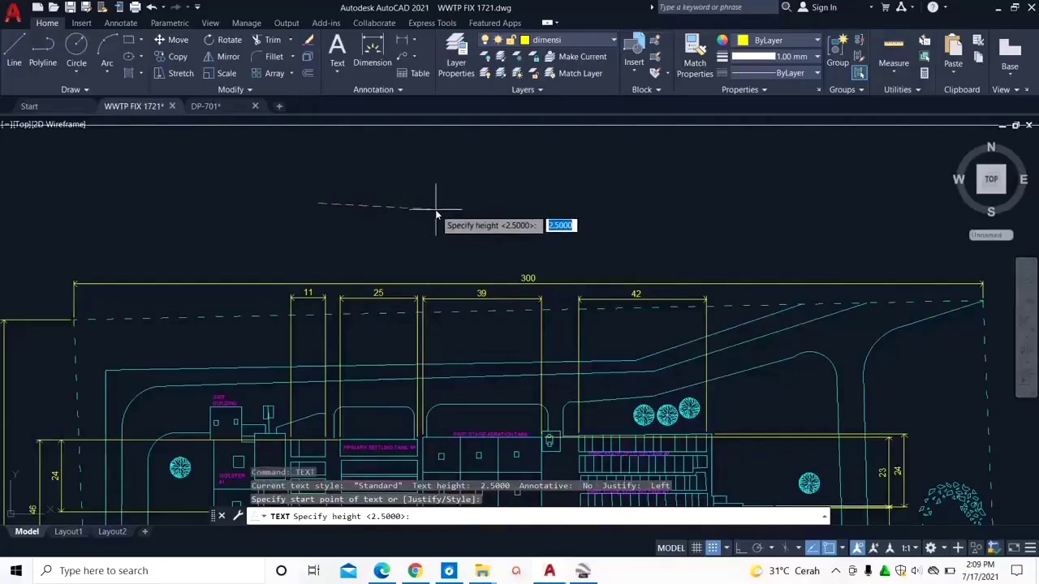
pyautogui.press('F8')
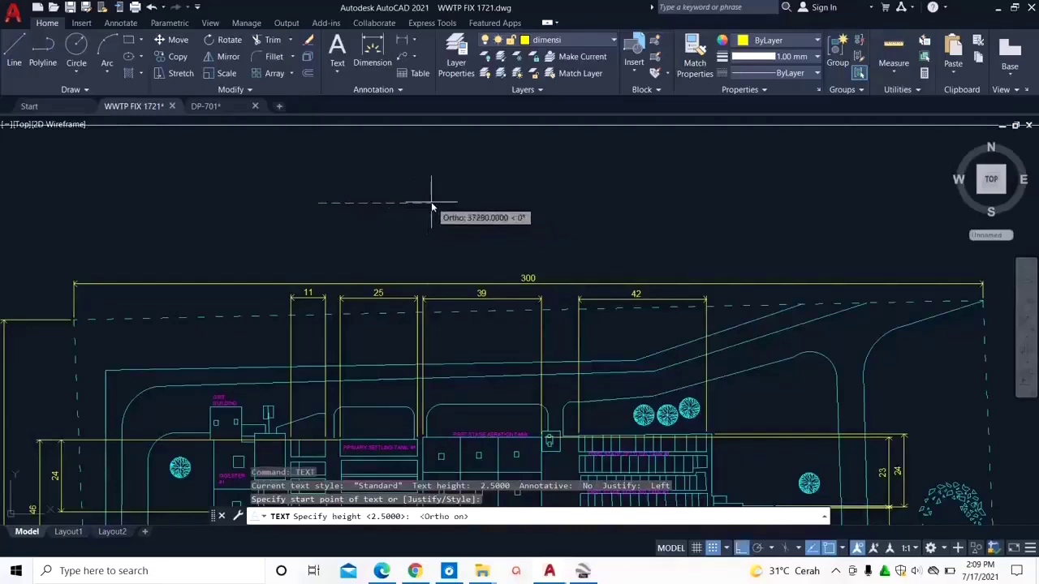
pyautogui.press('Return')
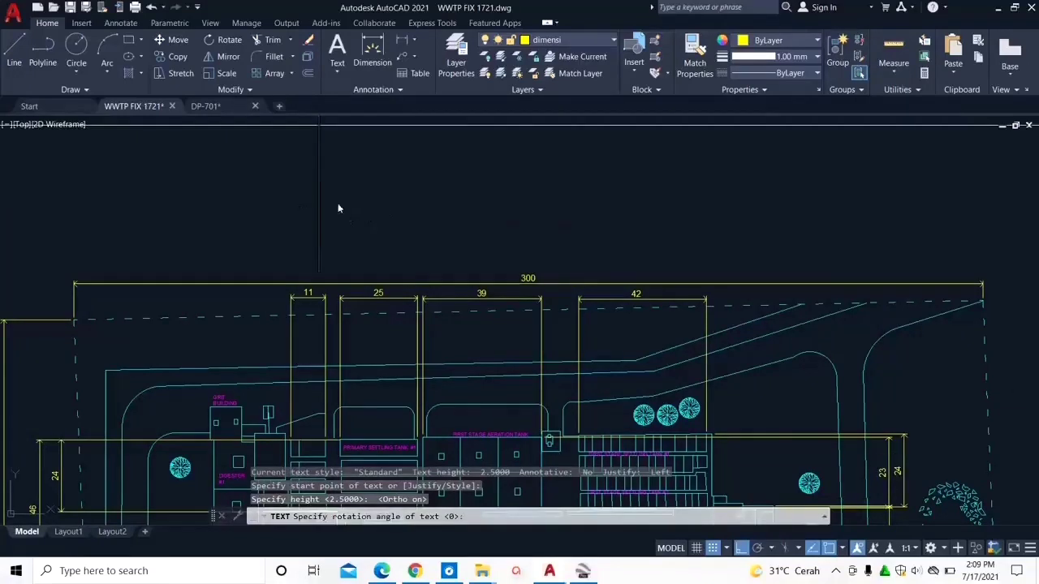
pyautogui.scroll(-1, 359, 247)
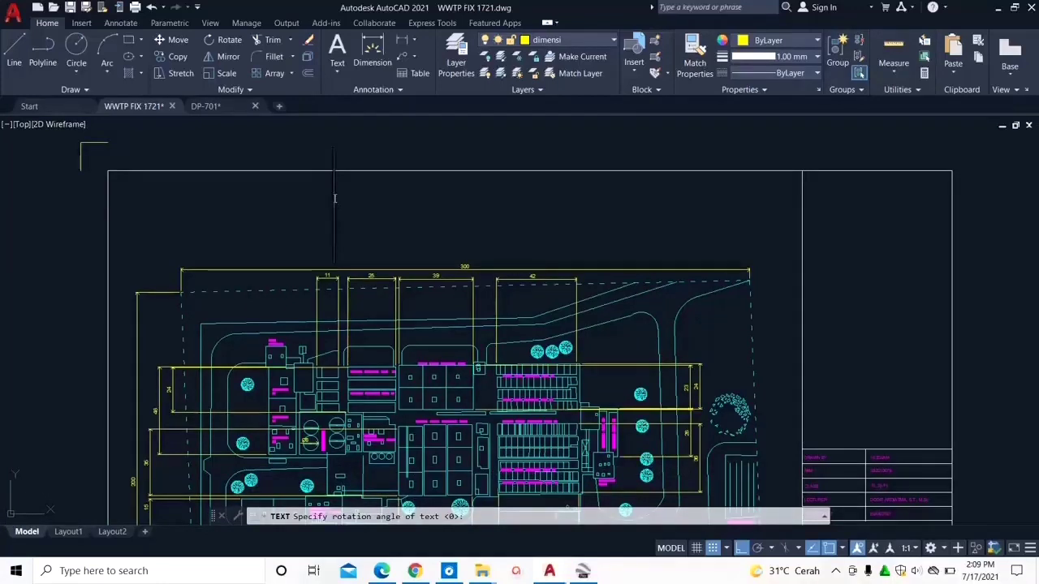
# Step: Enter GRID BUILDING as the text content, correcting the misspelled first word, and finish the text
pyautogui.write('GRE')
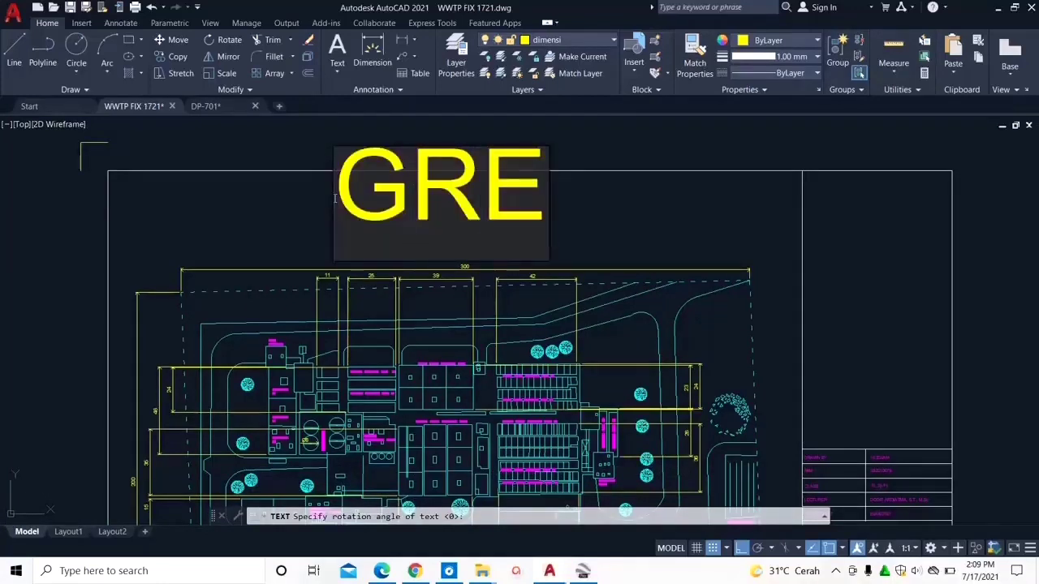
pyautogui.write('D B')
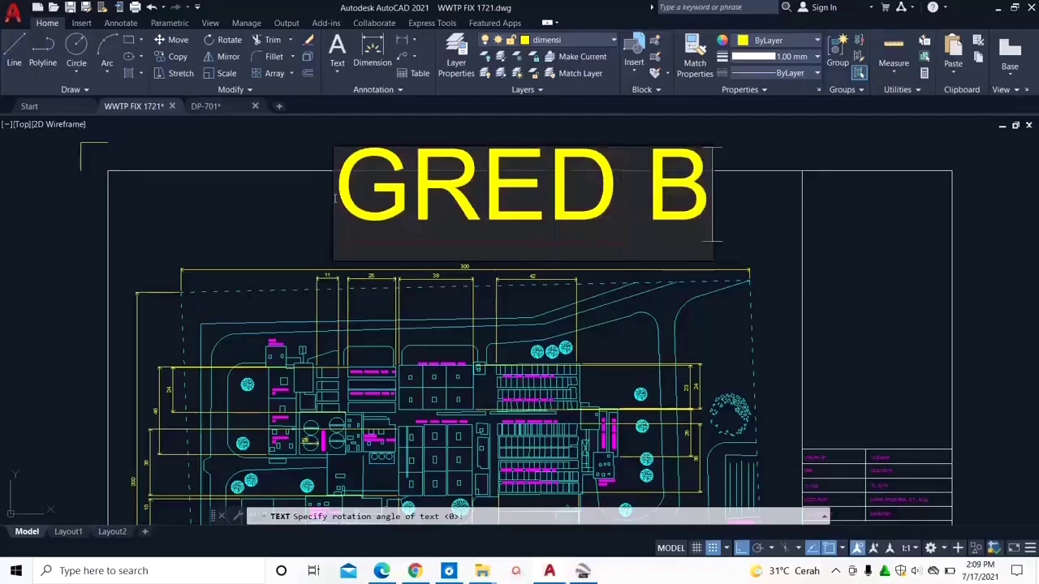
pyautogui.write('UILDING')
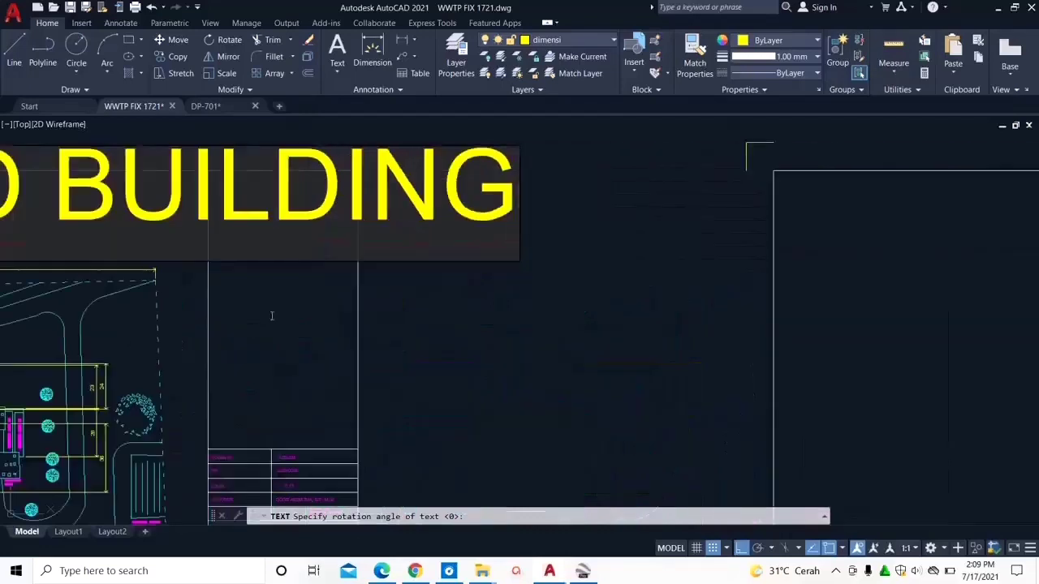
pyautogui.scroll(-2, 638, 279)
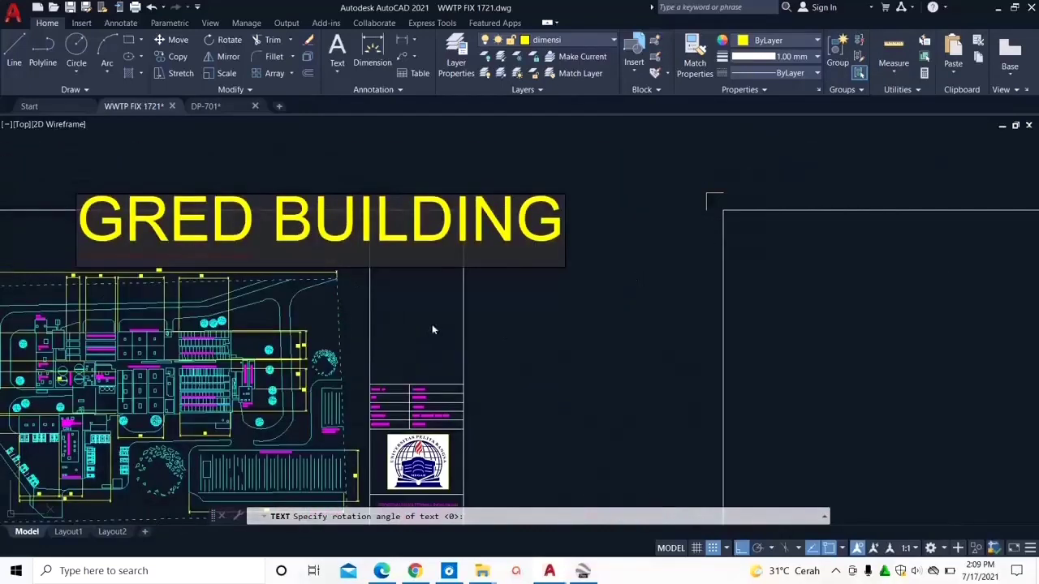
pyautogui.moveTo(459, 331); pyautogui.dragTo(541, 323, button='middle')
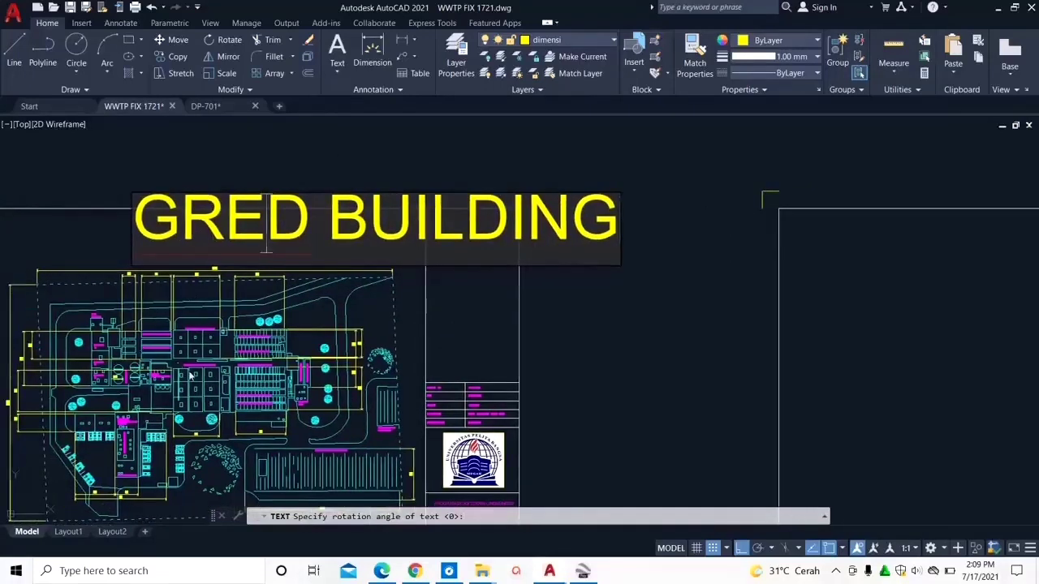
pyautogui.press('BackSpace')
pyautogui.write('I')
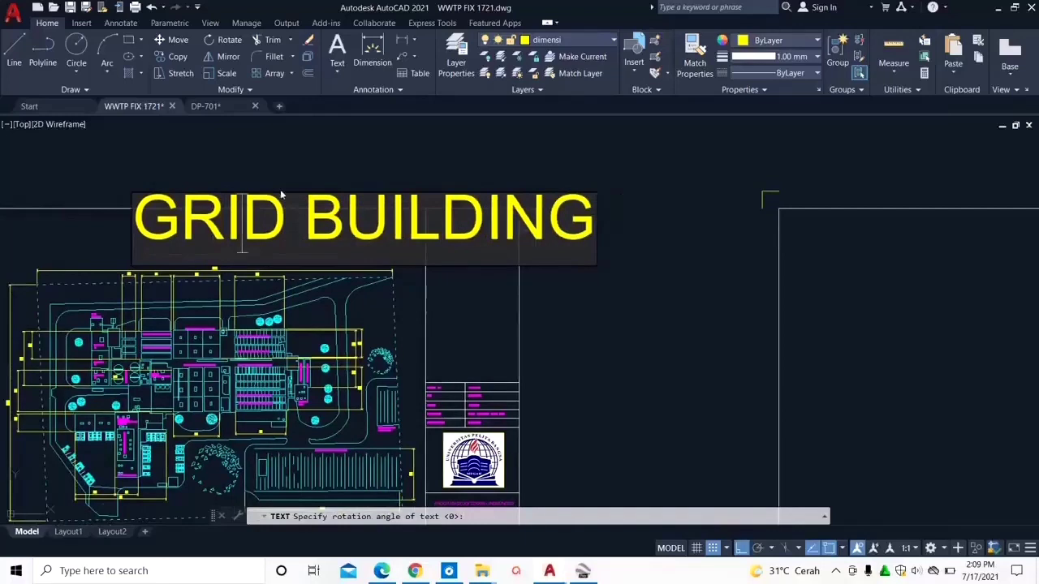
pyautogui.press('Escape')
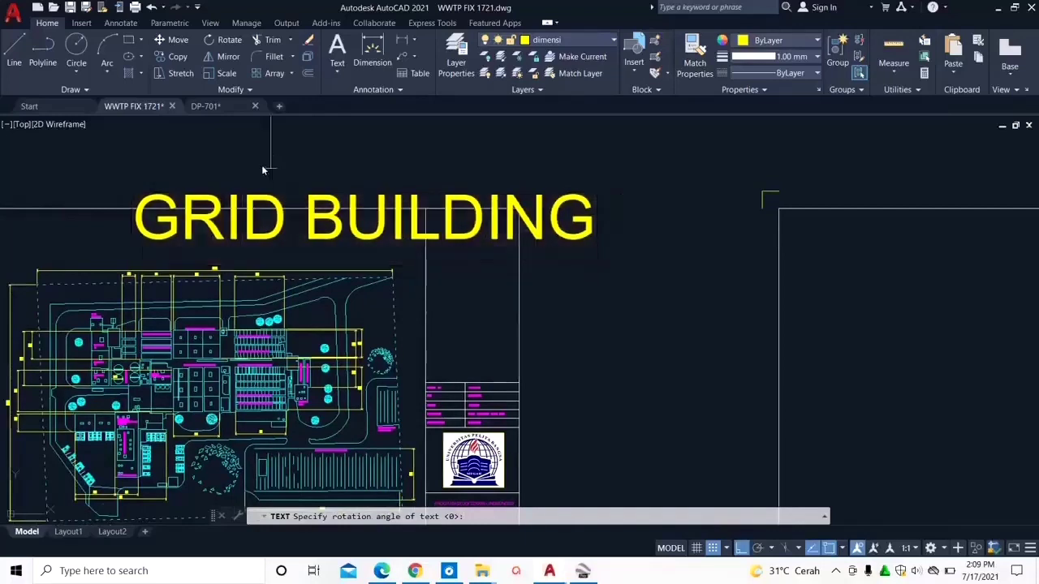
pyautogui.press('Return')
# Step: Set the GRID BUILDING text's height to 2000 in its properties and deselect it
pyautogui.click(272, 237)
pyautogui.press('Escape')
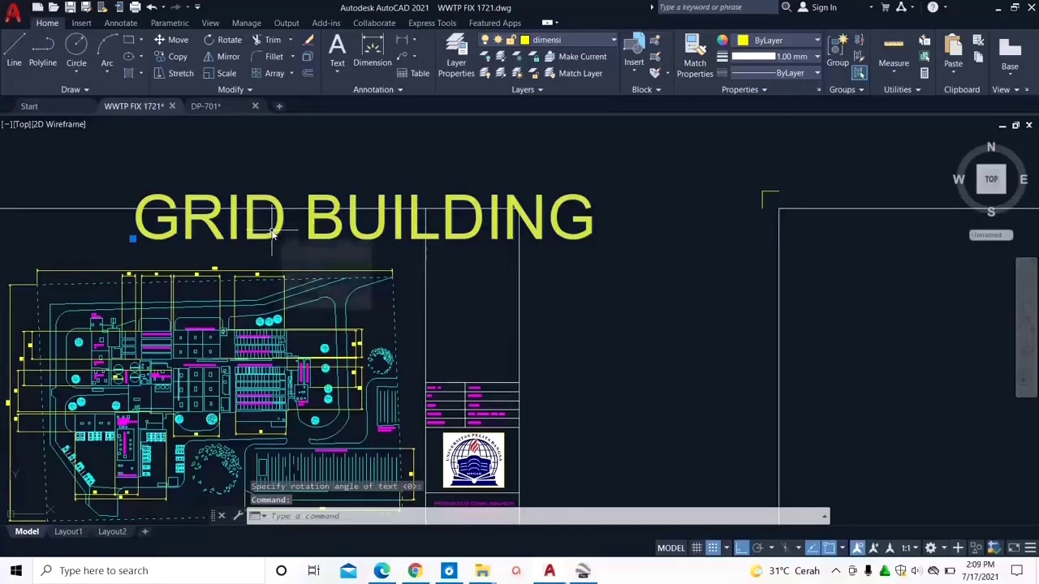
pyautogui.rightClick(170, 240)
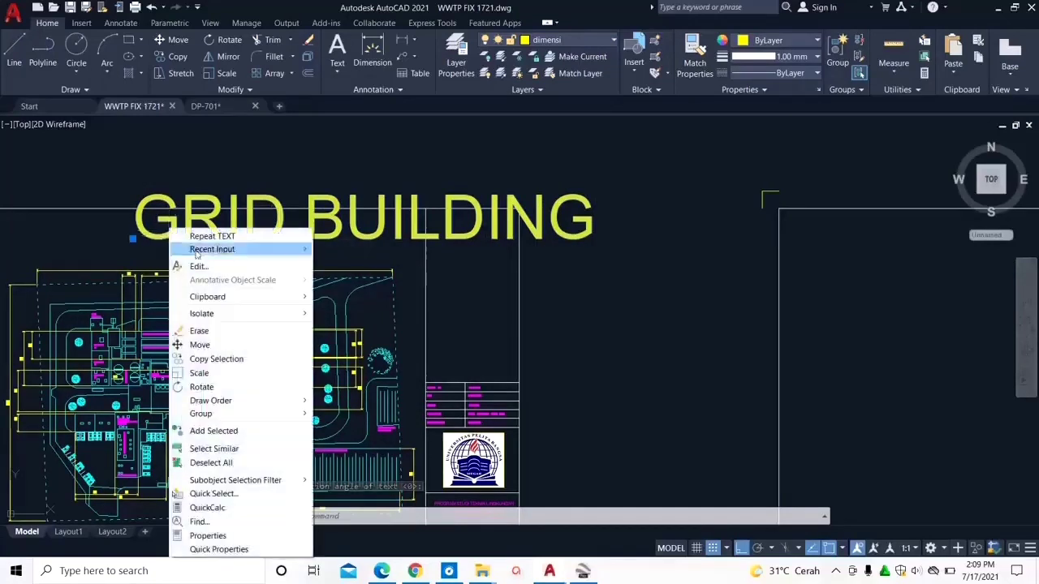
pyautogui.click(200, 536)
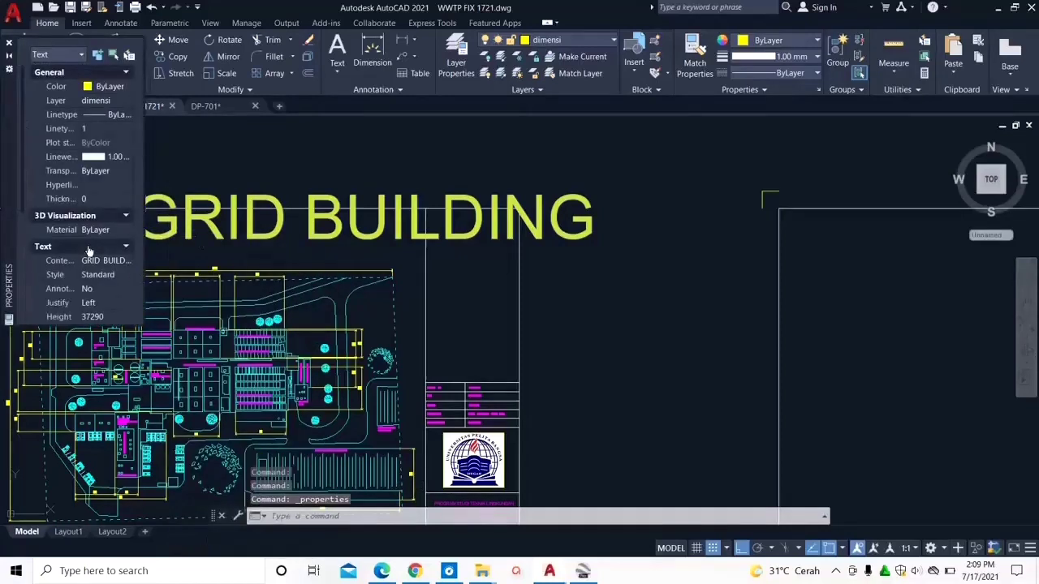
pyautogui.scroll(-3, 89, 251)
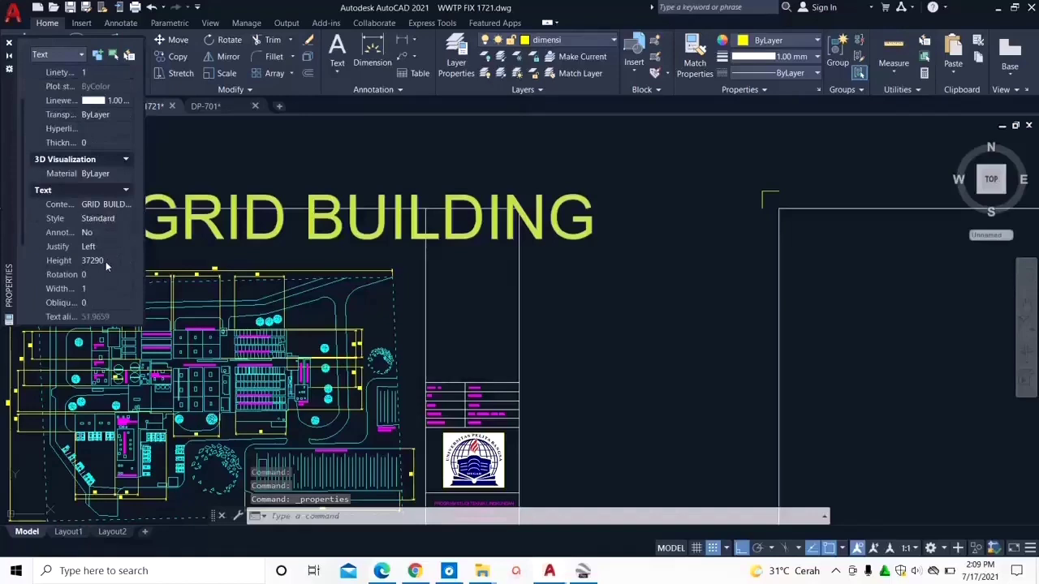
pyautogui.click(107, 260)
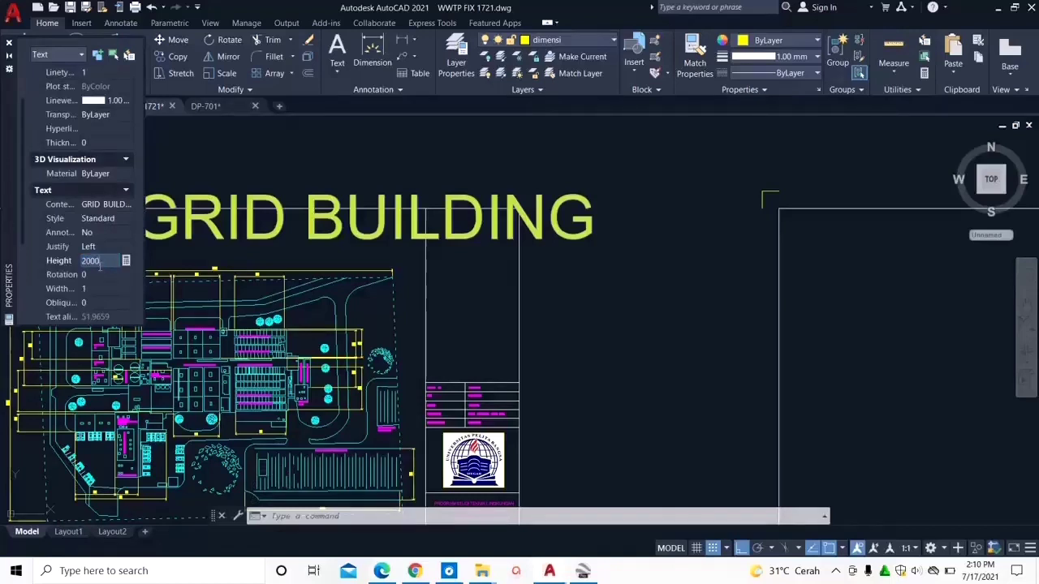
pyautogui.write('2000')
pyautogui.press('Tab')
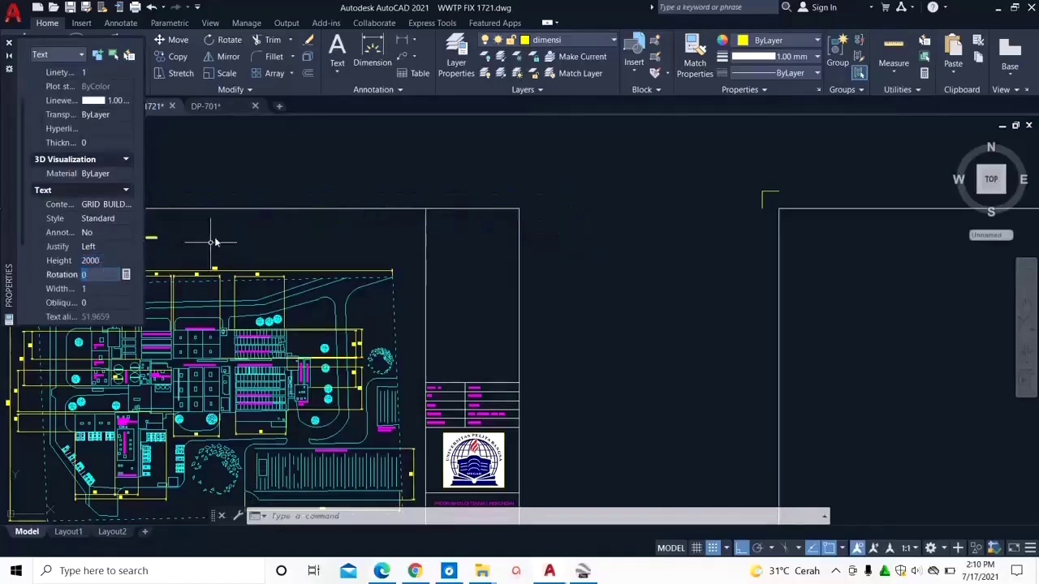
pyautogui.moveTo(208, 243); pyautogui.dragTo(319, 250, button='middle')
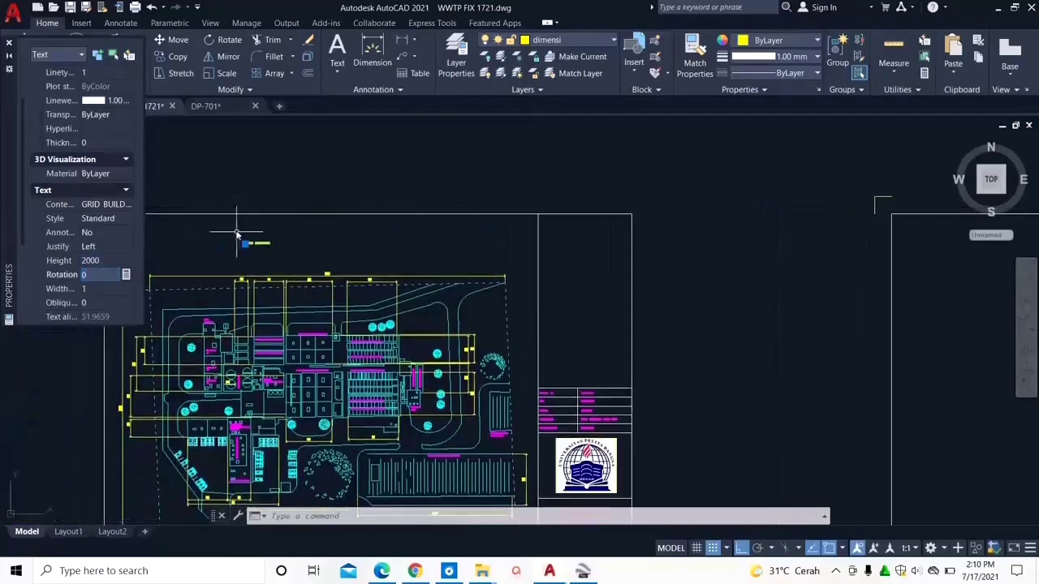
pyautogui.scroll(8, 248, 245)
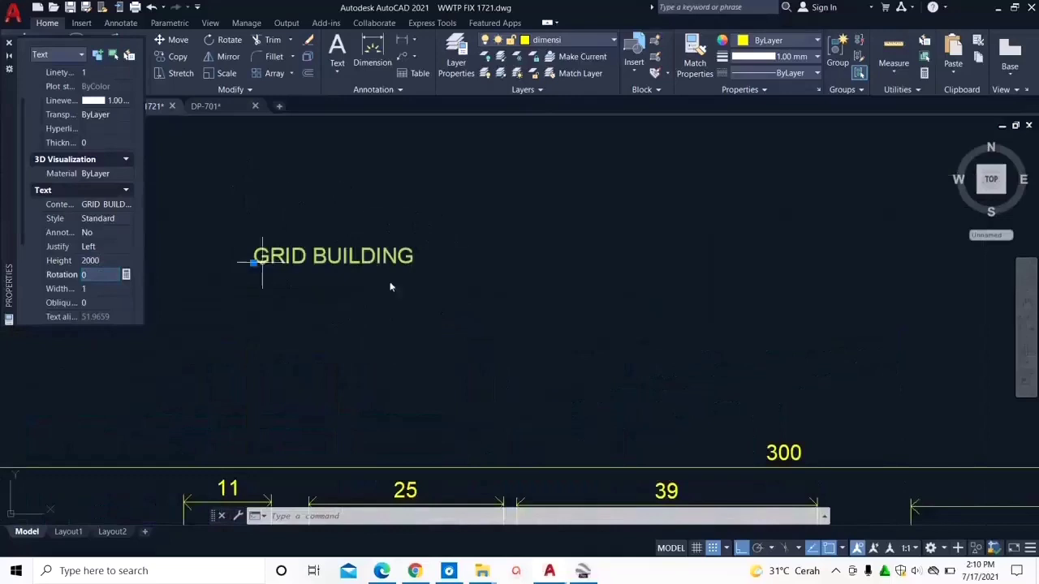
pyautogui.scroll(-2, 391, 209)
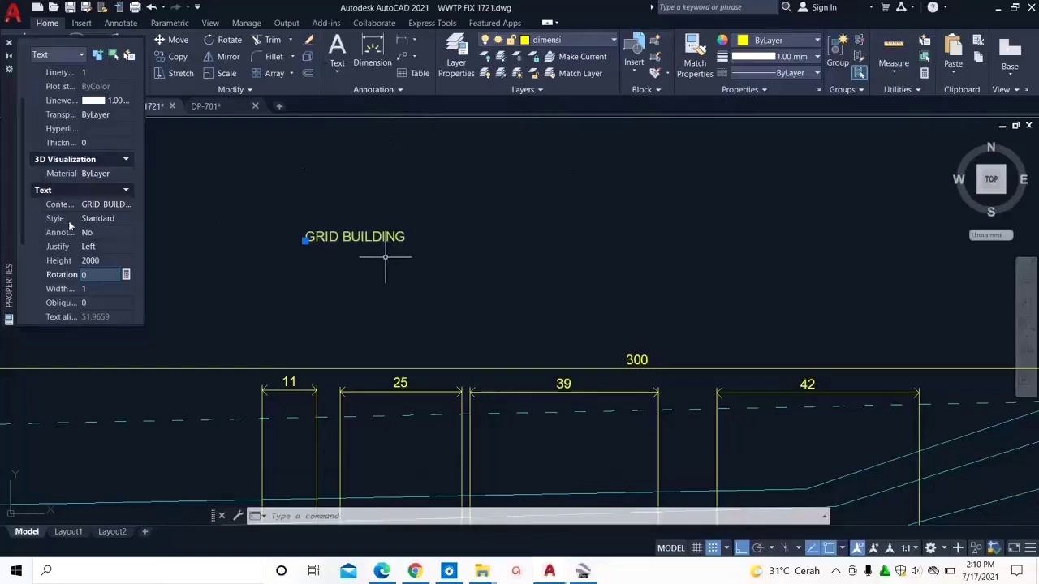
pyautogui.press('Escape')
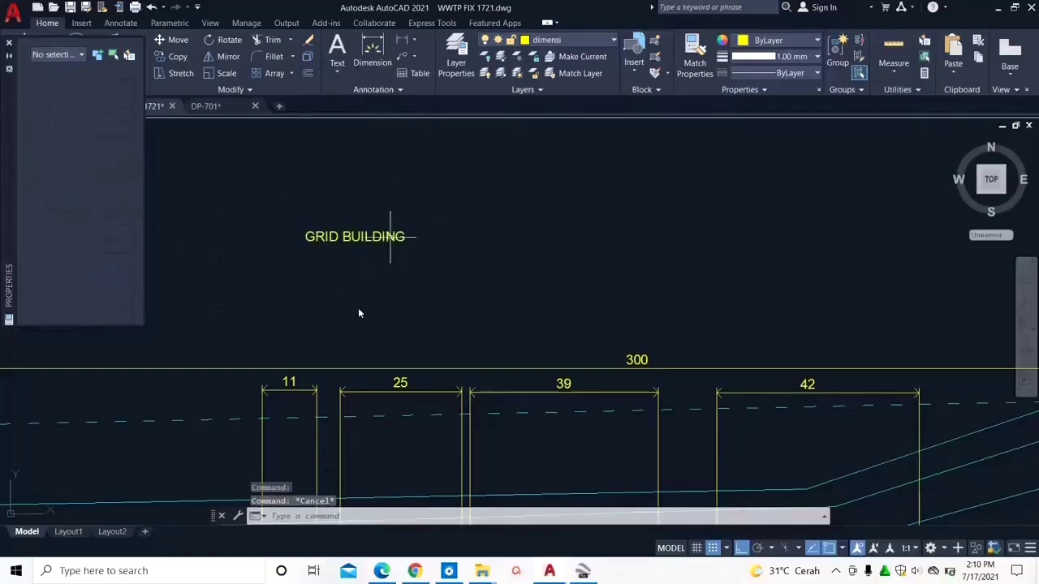
# Step: Move the GRID BUILDING text, with Ortho off, from above the overall dimension to just above the grit building on the site plan
pyautogui.click(382, 236)
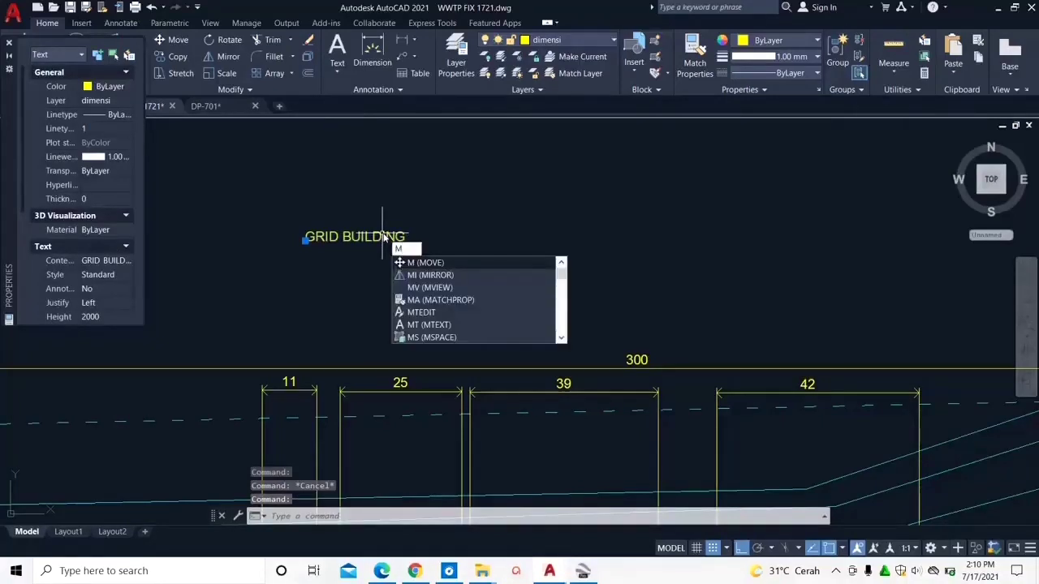
pyautogui.press('Return')
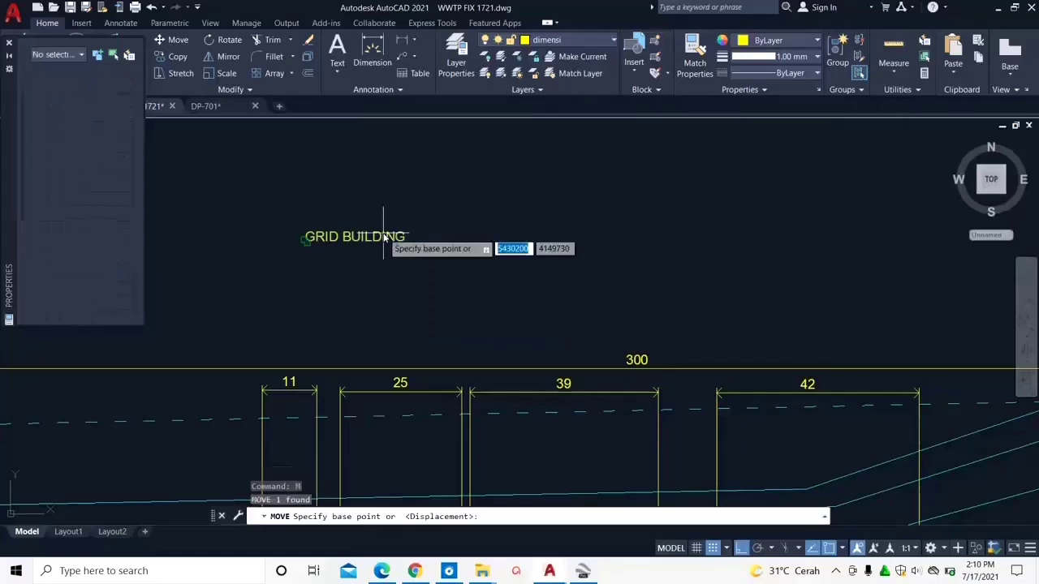
pyautogui.click(306, 242)
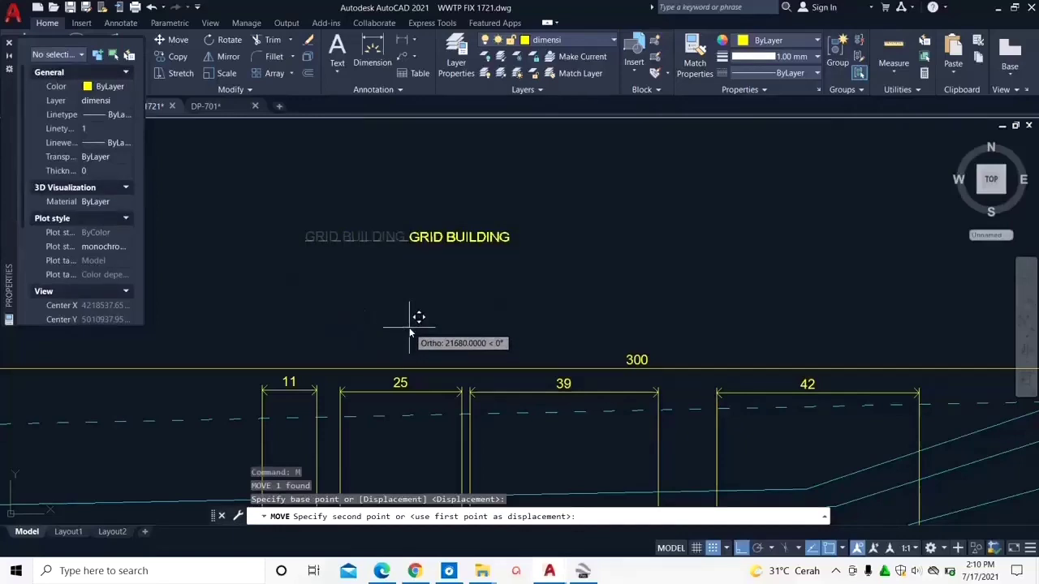
pyautogui.press('F8')
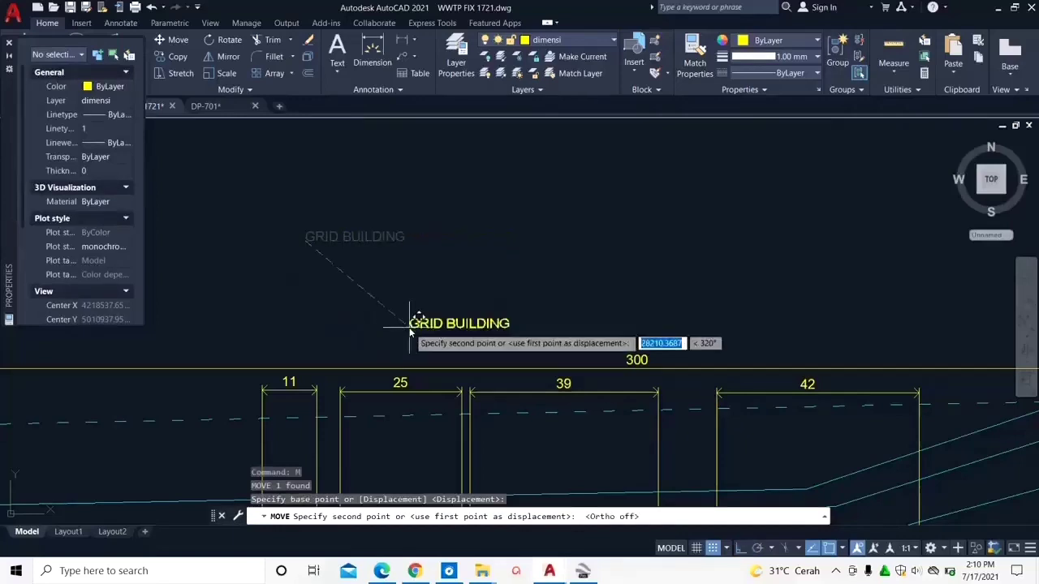
pyautogui.moveTo(336, 317); pyautogui.dragTo(433, 154, button='middle')
pyautogui.scroll(-3, 279, 349)
pyautogui.scroll(8, 302, 321)
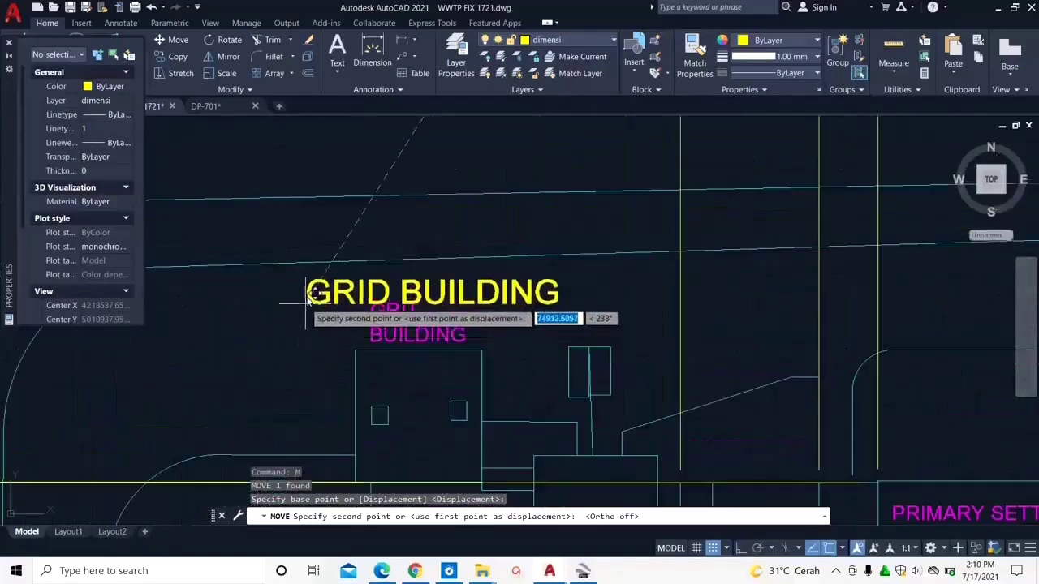
pyautogui.click(309, 294)
pyautogui.scroll(-5, 358, 313)
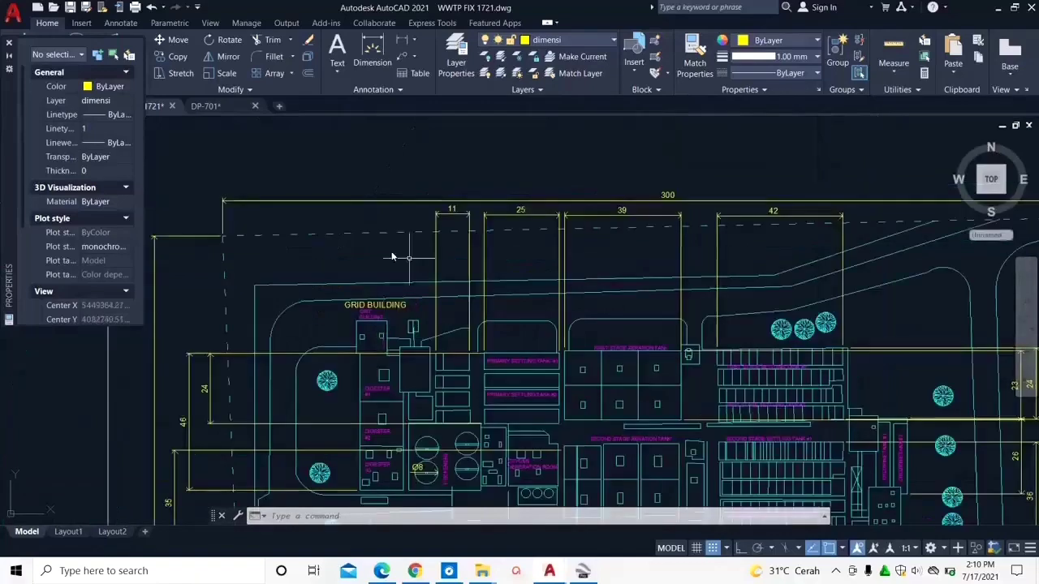
pyautogui.scroll(-3, 457, 287)
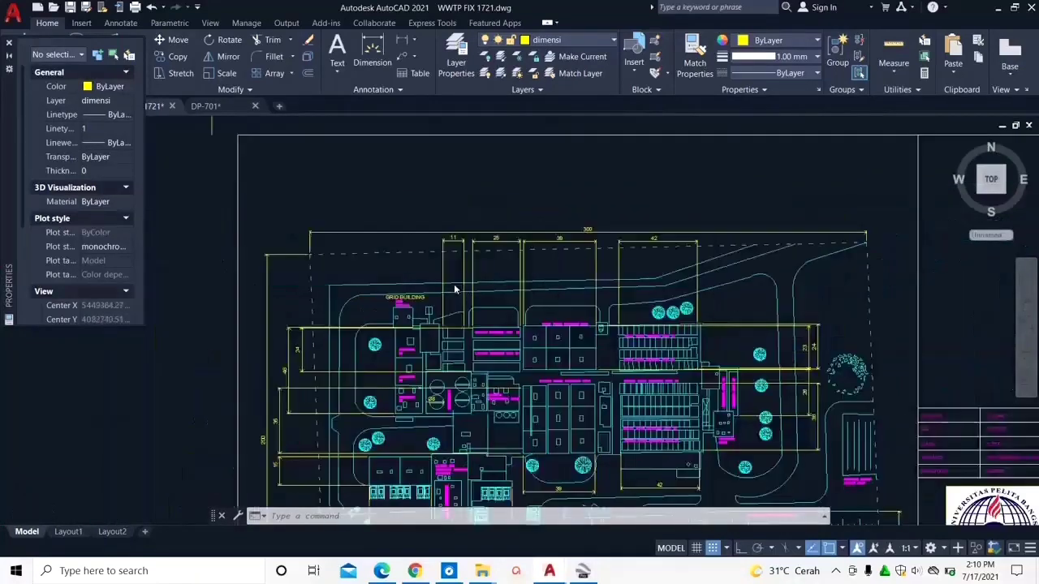
pyautogui.moveTo(485, 345); pyautogui.dragTo(466, 290, button='middle')
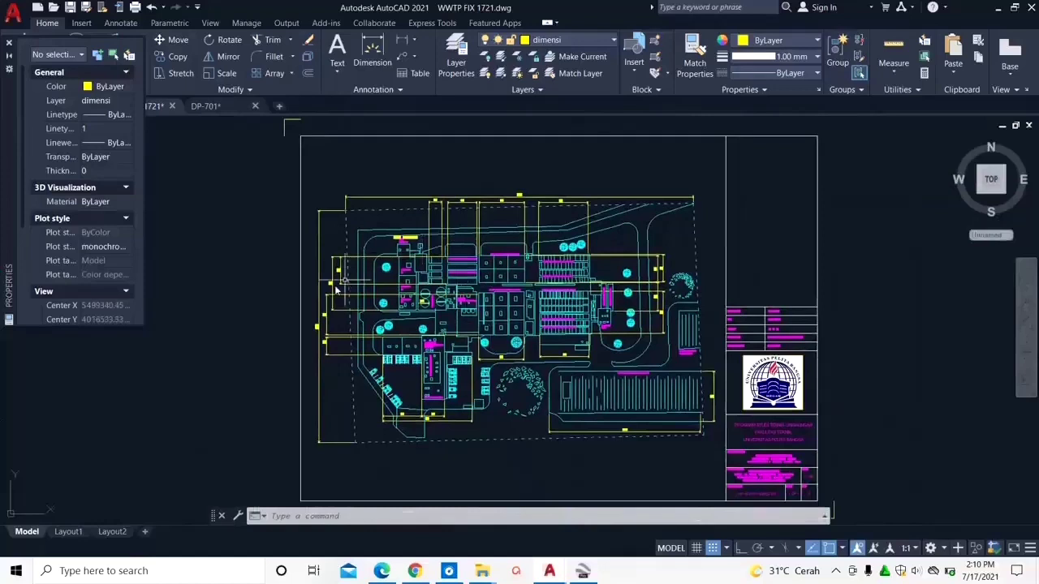
# Step: Examine the properties of the dashed site boundary line on the plan's west side, including its layer and linetype scale
pyautogui.scroll(2, 336, 283)
pyautogui.scroll(2, 357, 213)
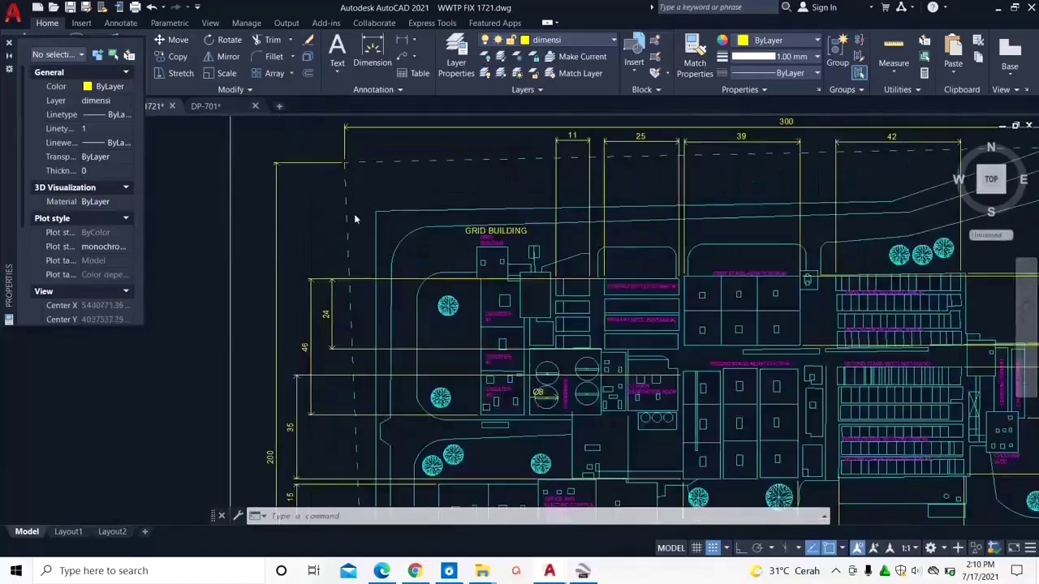
pyautogui.click(329, 213)
pyautogui.click(318, 203)
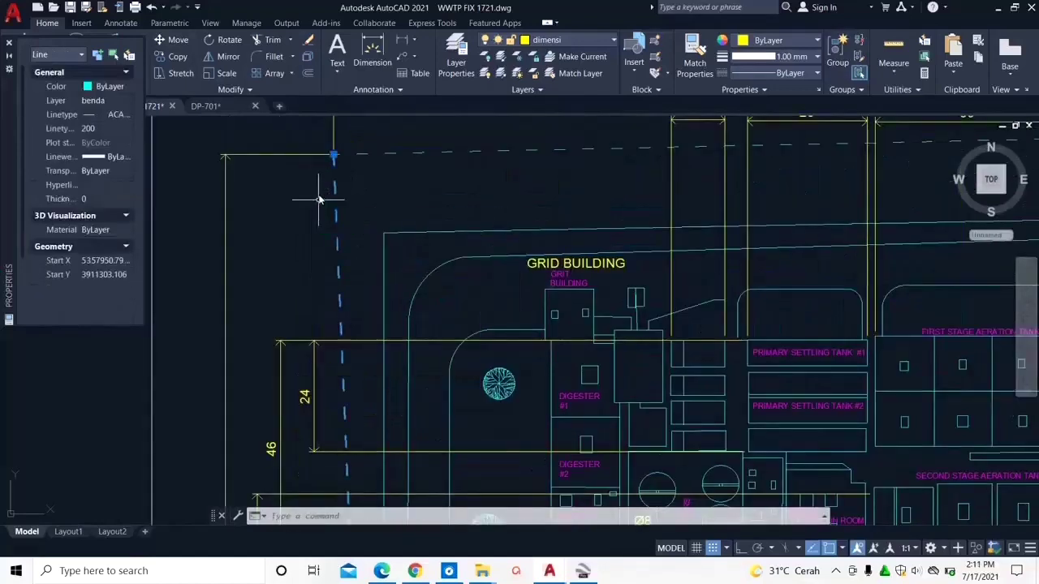
pyautogui.press('Escape')
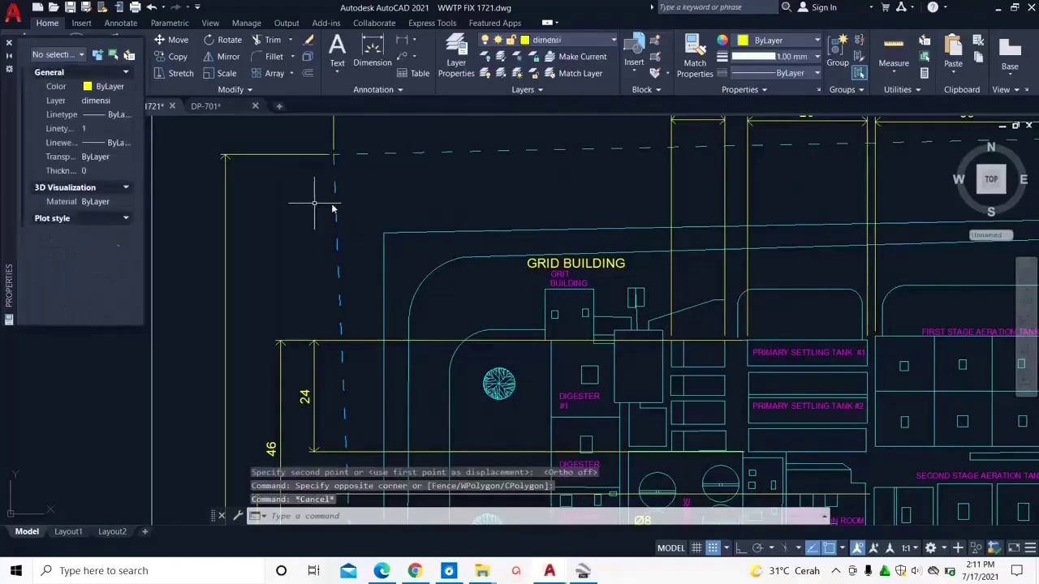
pyautogui.scroll(-4, 341, 214)
pyautogui.scroll(-2, 349, 218)
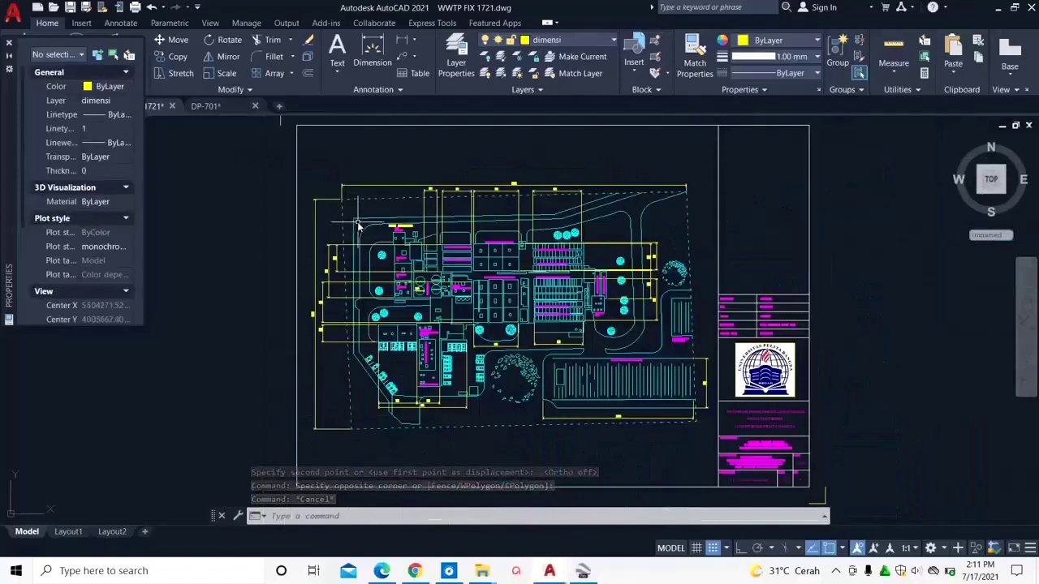
# Step: Draw a vertical line about 347350 units long in the empty area above the framed sheet, with Ortho on and the Properties palette closed
pyautogui.scroll(-2, 405, 203)
pyautogui.moveTo(408, 195); pyautogui.dragTo(458, 558, button='middle')
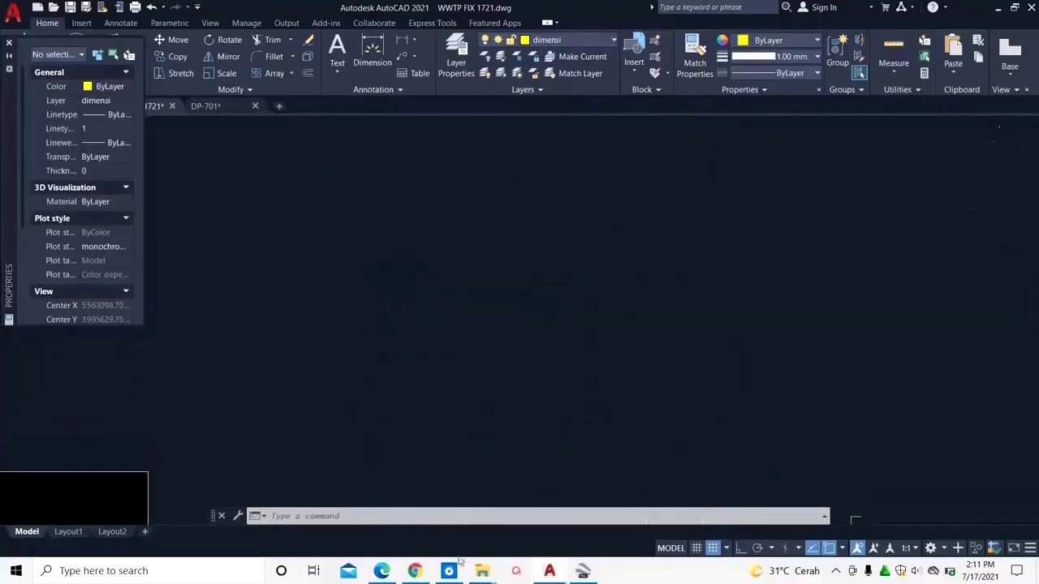
pyautogui.click(10, 43)
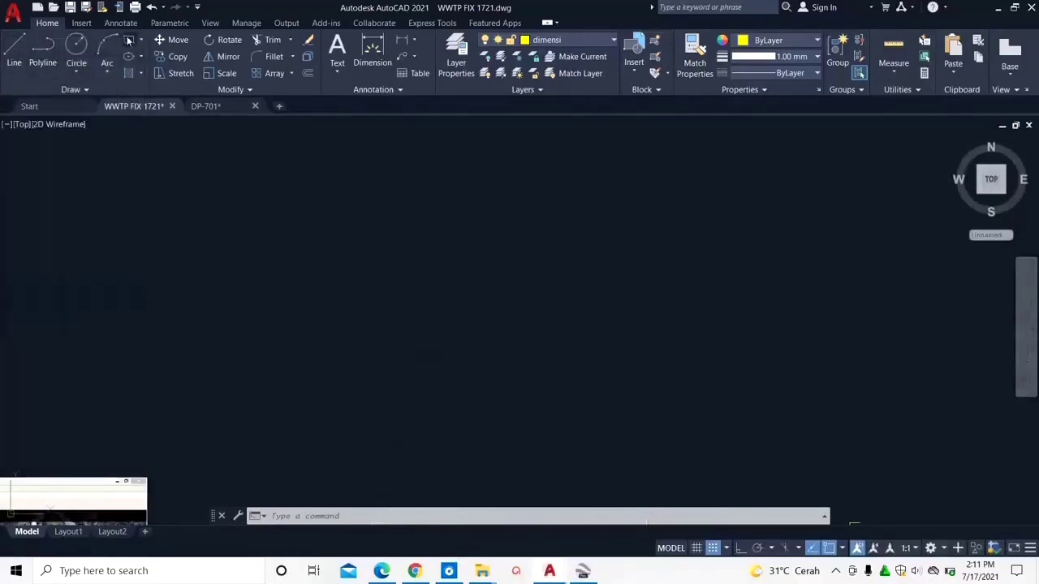
pyautogui.click(15, 50)
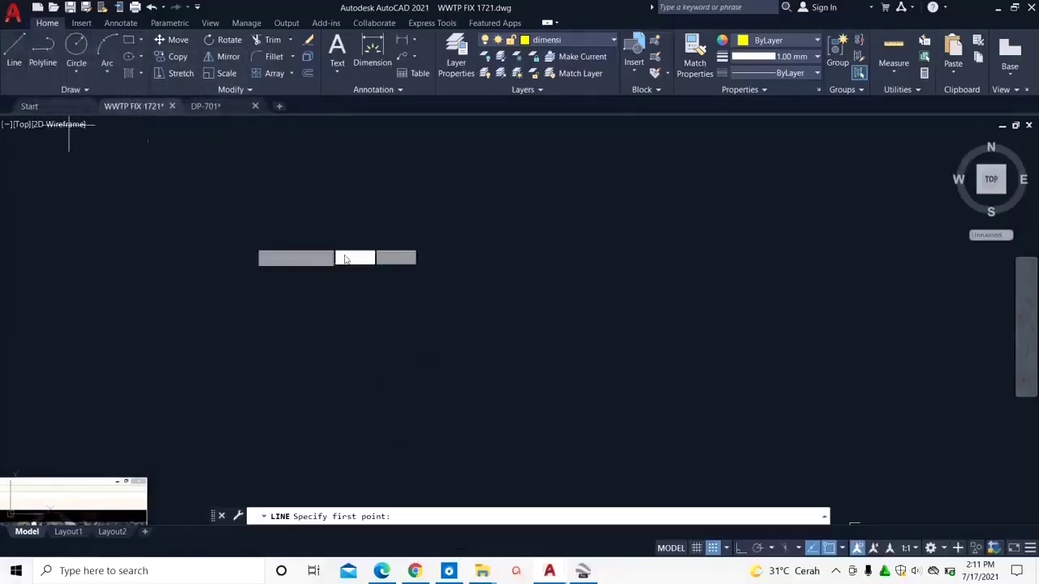
pyautogui.click(447, 178)
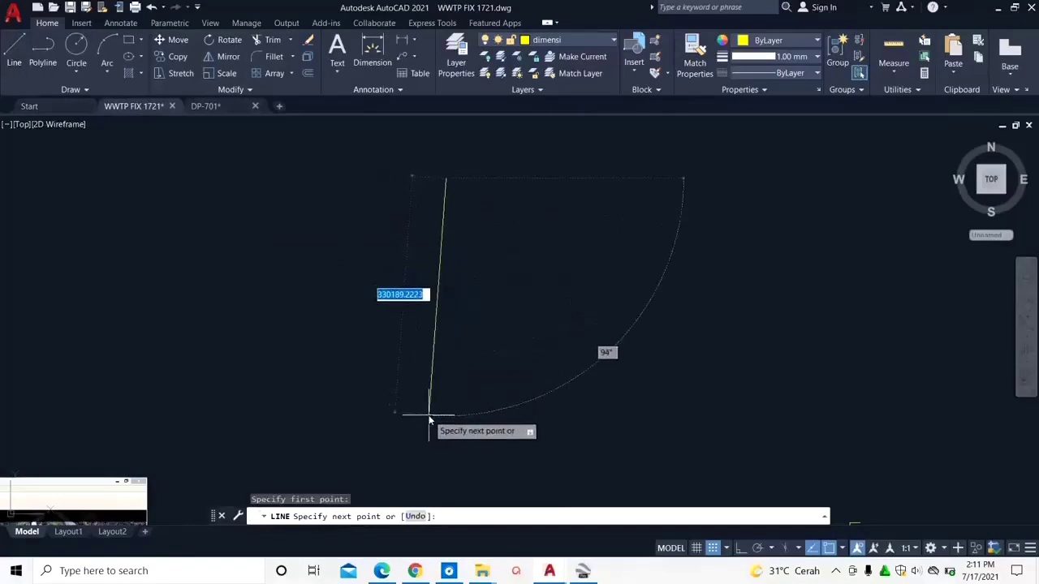
pyautogui.press('F8')
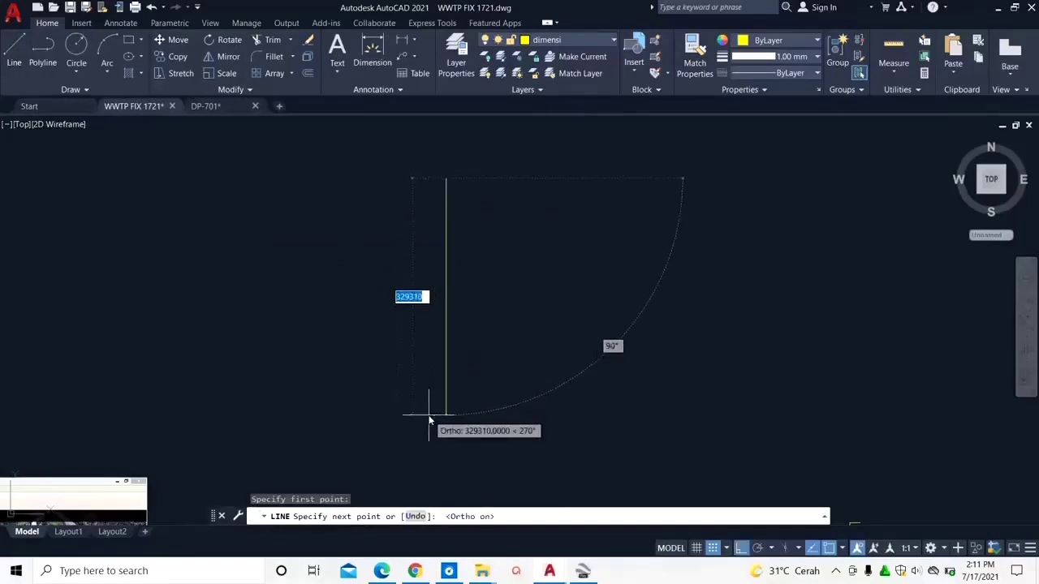
pyautogui.click(482, 428)
pyautogui.press('Escape')
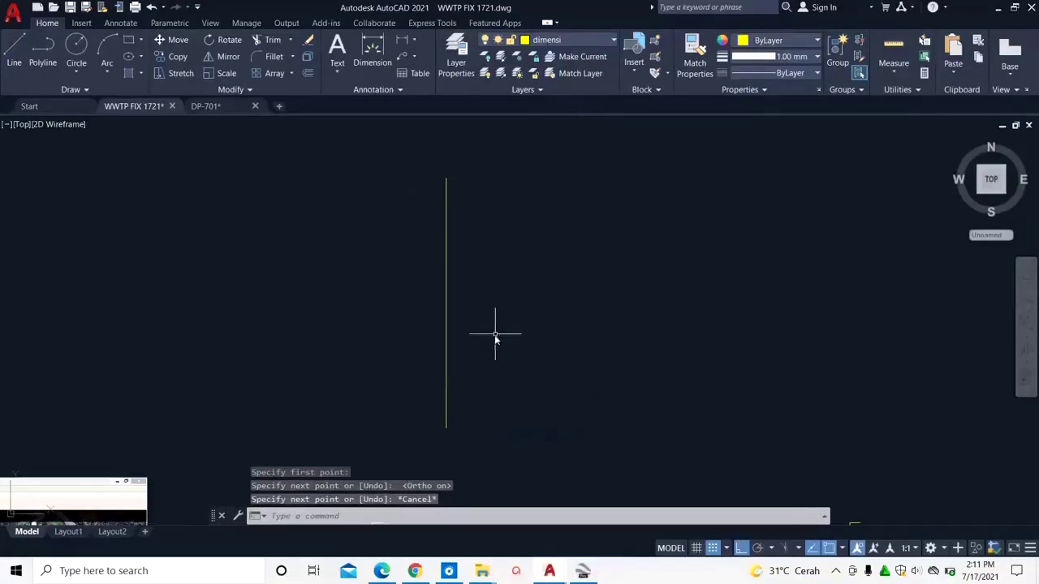
# Step: Assign the new vertical line to the PUTUS layer and deselect it
pyautogui.click(521, 326)
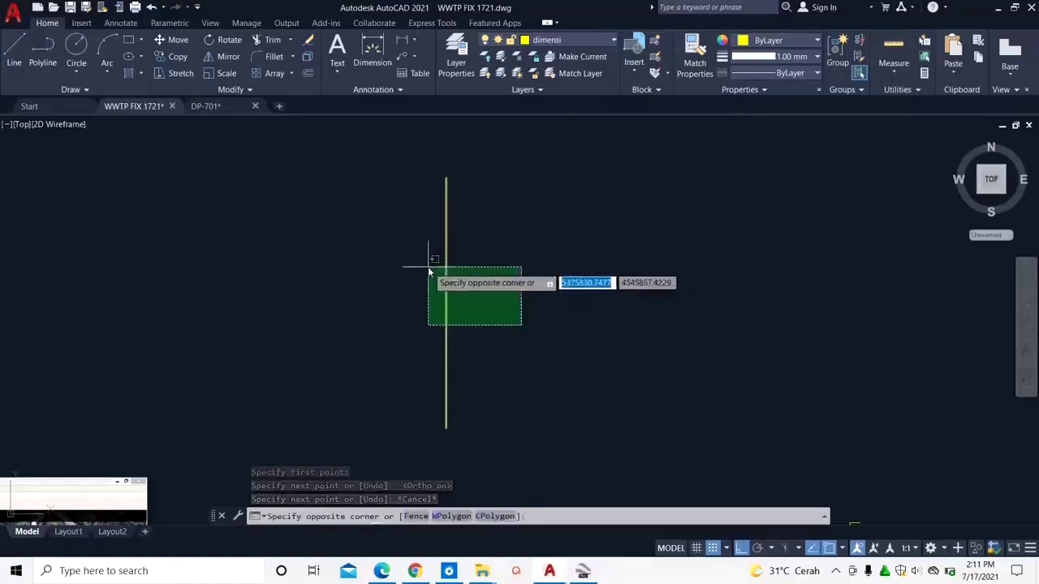
pyautogui.click(429, 271)
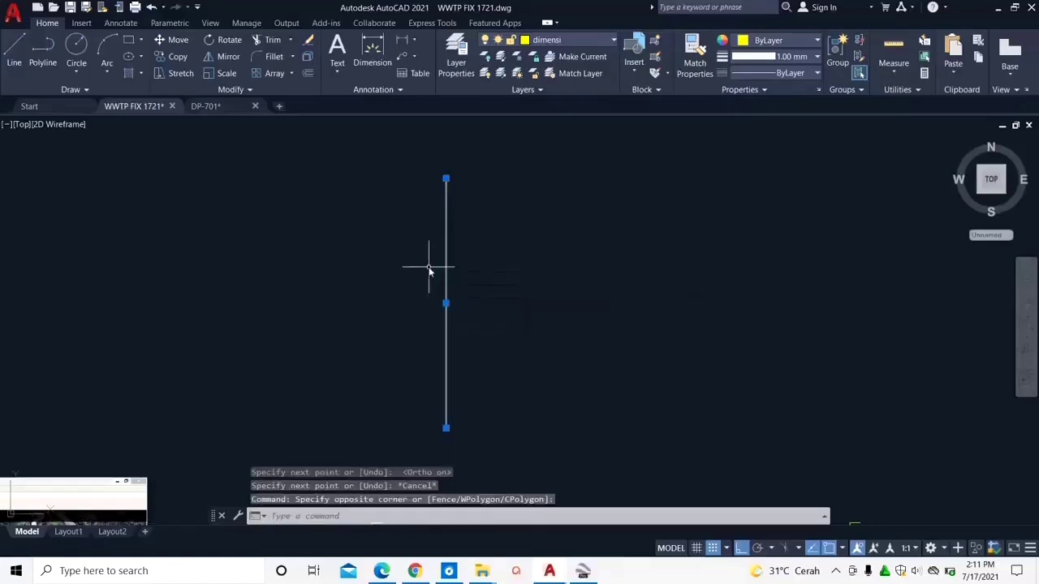
pyautogui.click(614, 40)
pyautogui.click(565, 120)
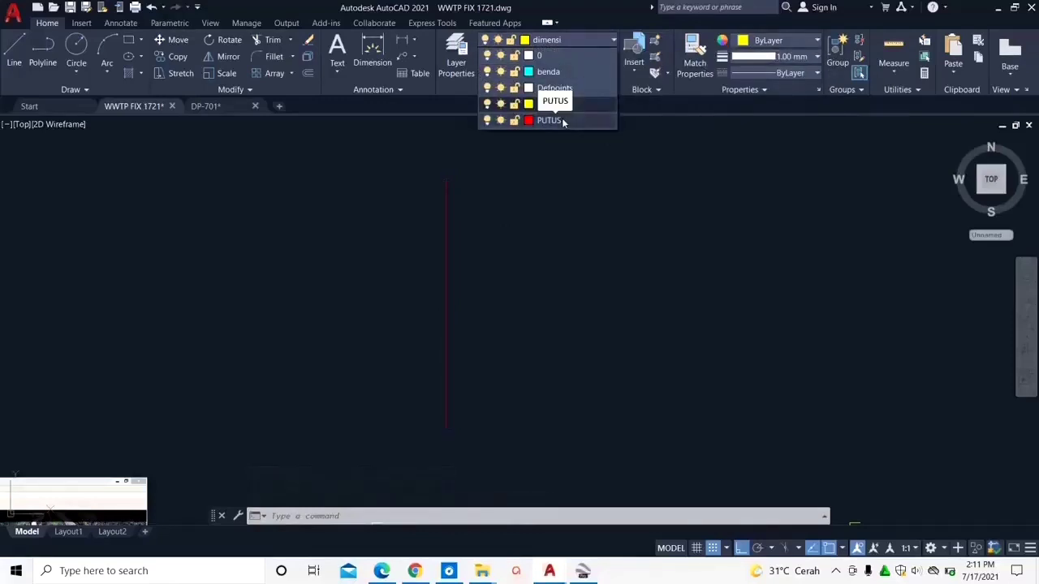
pyautogui.click(556, 120)
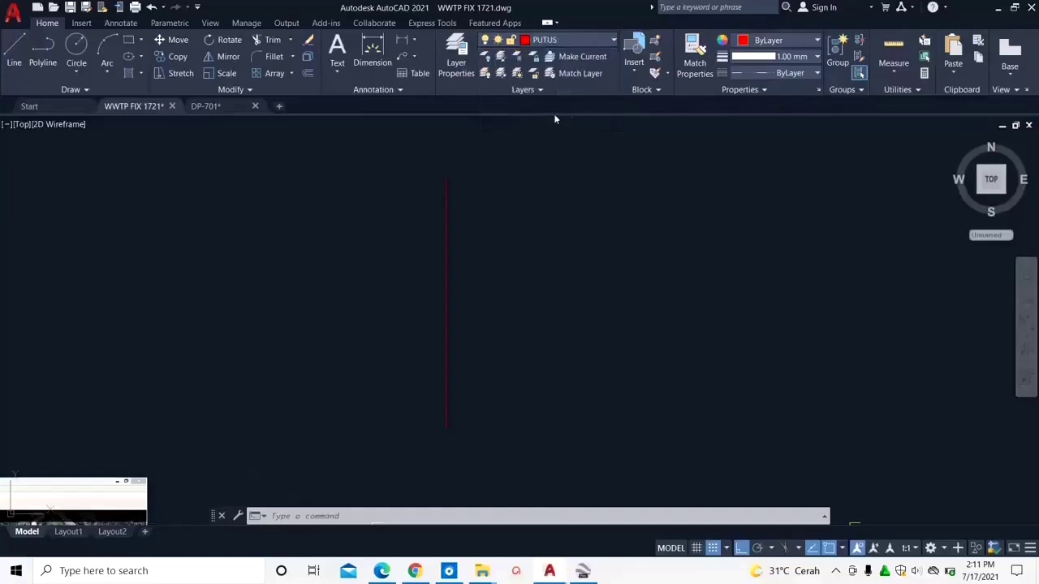
pyautogui.click(486, 265)
pyautogui.press('Escape')
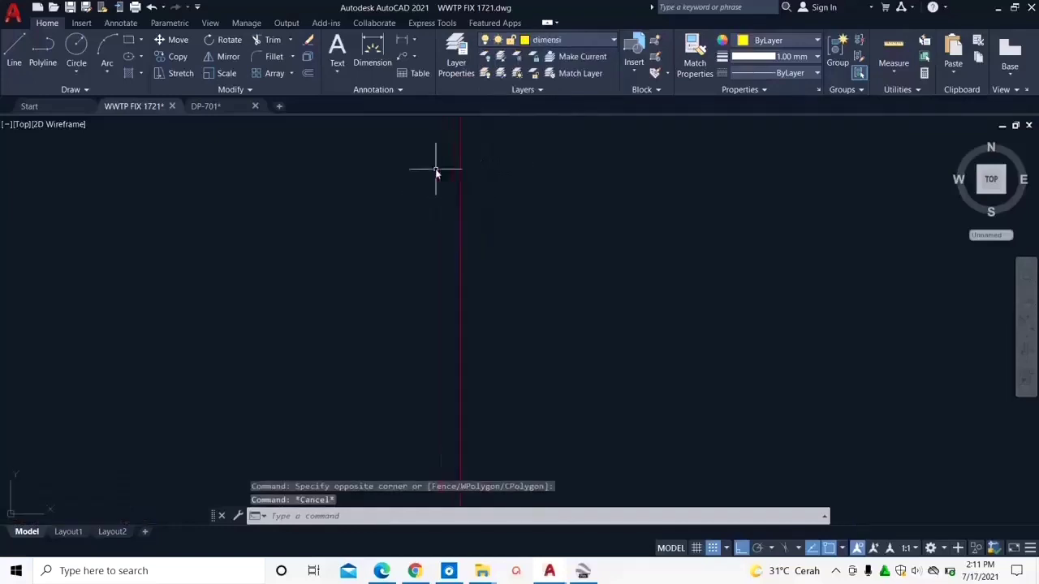
# Step: Select the vertical PUTUS line and open its properties
pyautogui.scroll(5, 468, 234)
pyautogui.click(639, 303)
pyautogui.click(515, 237)
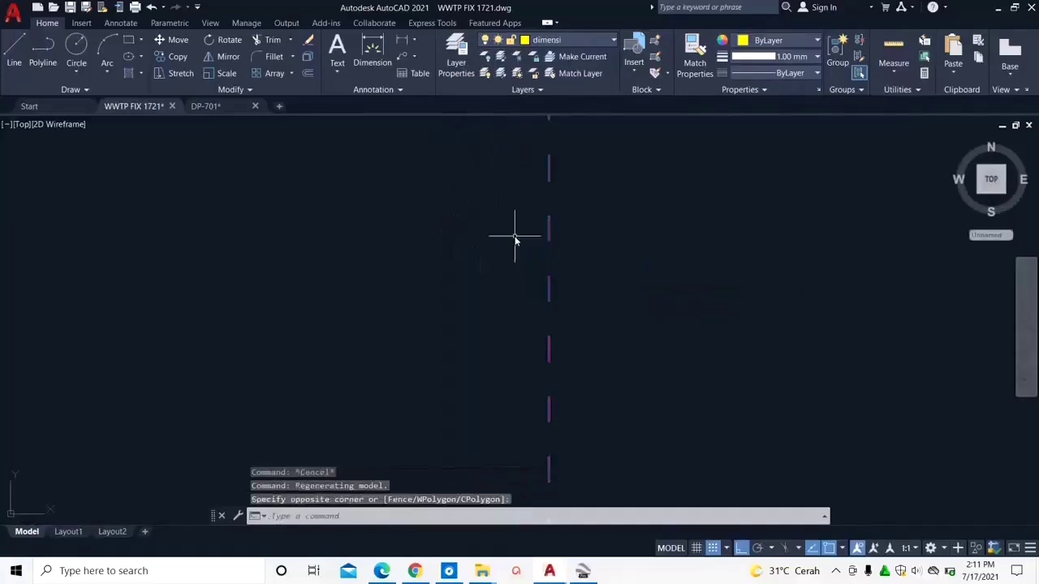
pyautogui.rightClick(547, 286)
pyautogui.click(588, 536)
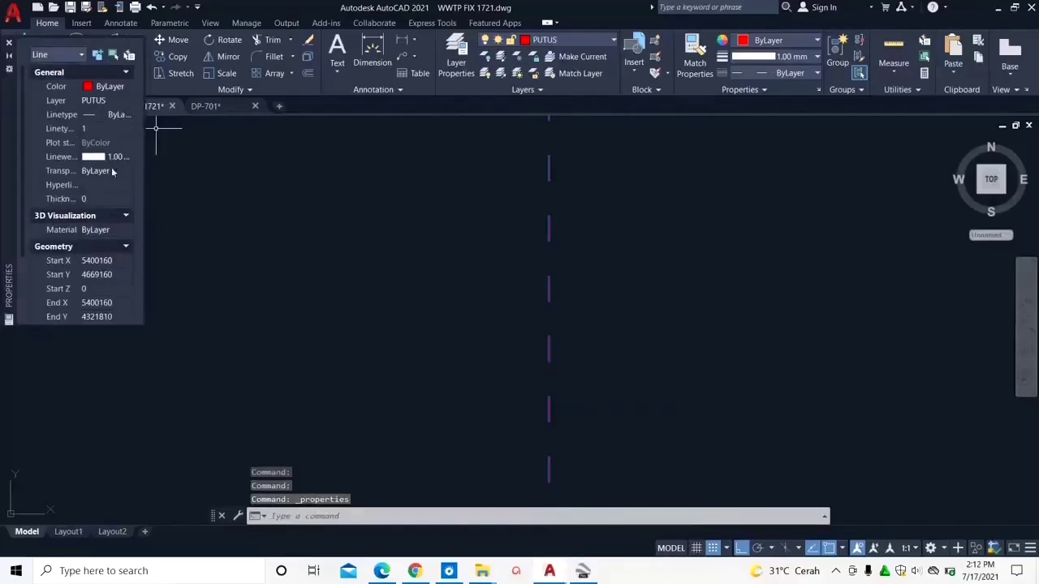
# Step: Set the vertical PUTUS line's linetype scale to 1000, check its dash spacing and deselect it
pyautogui.click(104, 129)
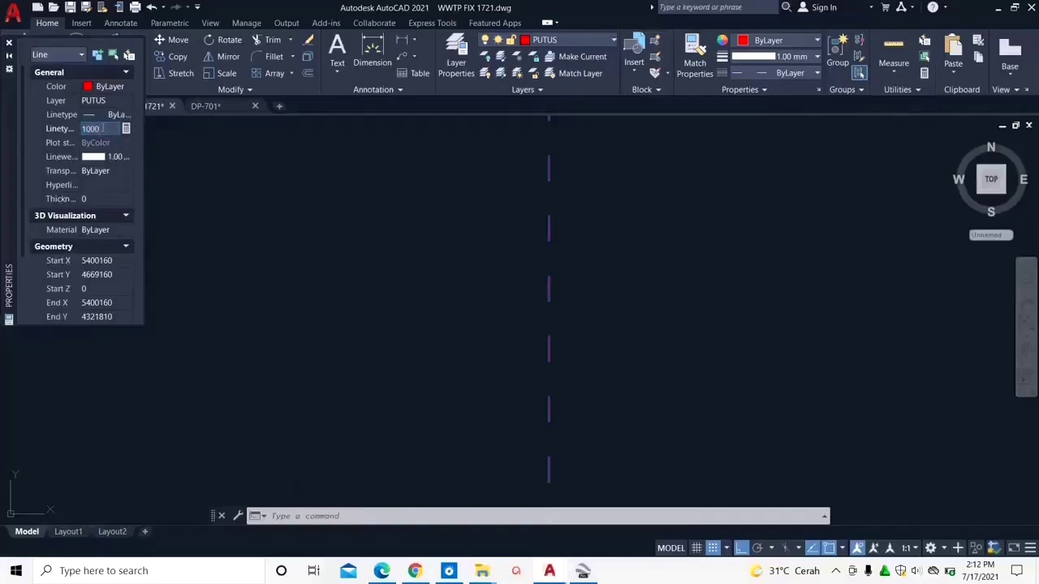
pyautogui.press('Return')
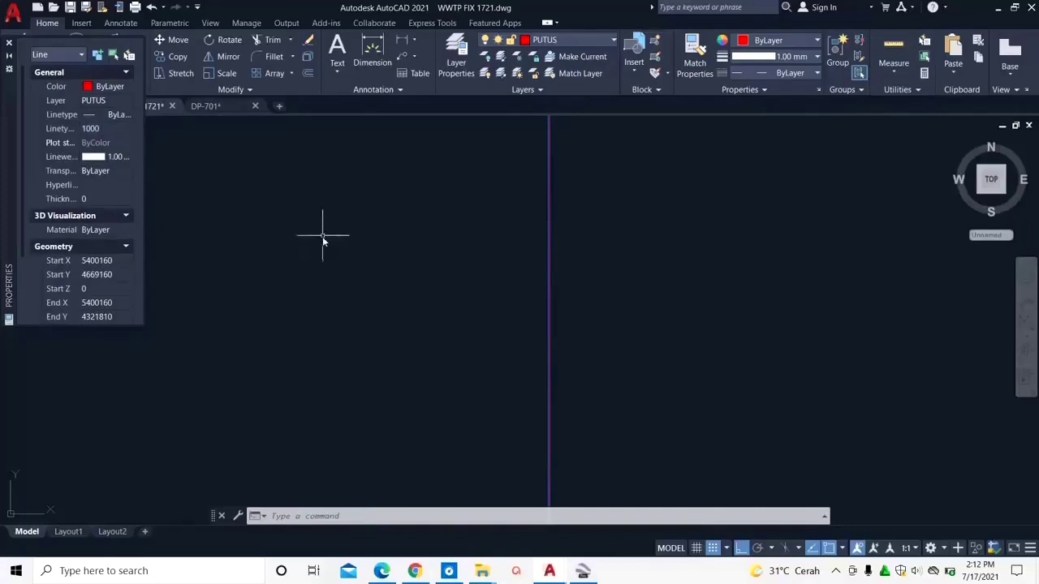
pyautogui.scroll(-5, 406, 272)
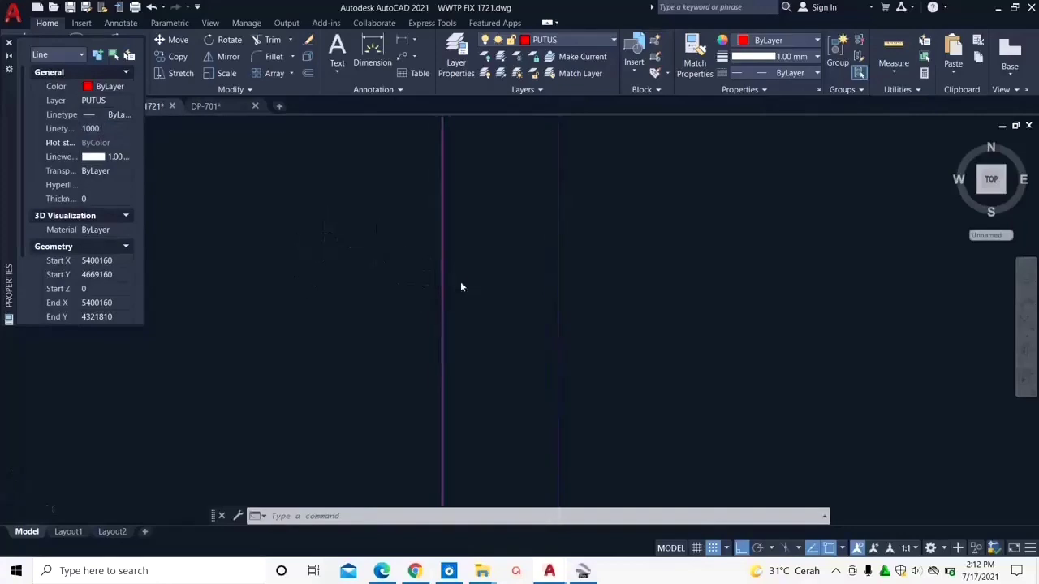
pyautogui.scroll(-2, 487, 288)
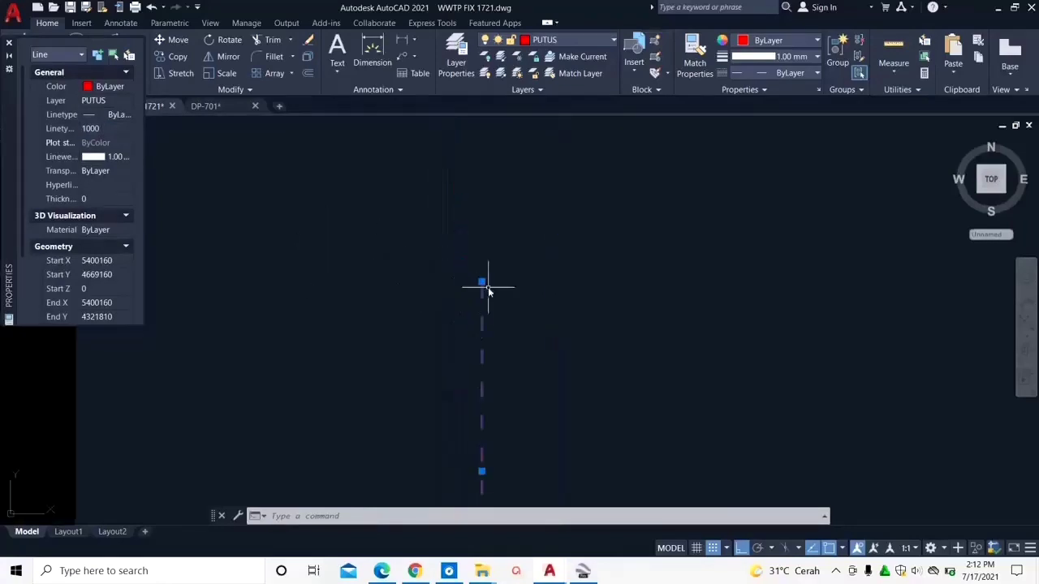
pyautogui.scroll(4, 495, 355)
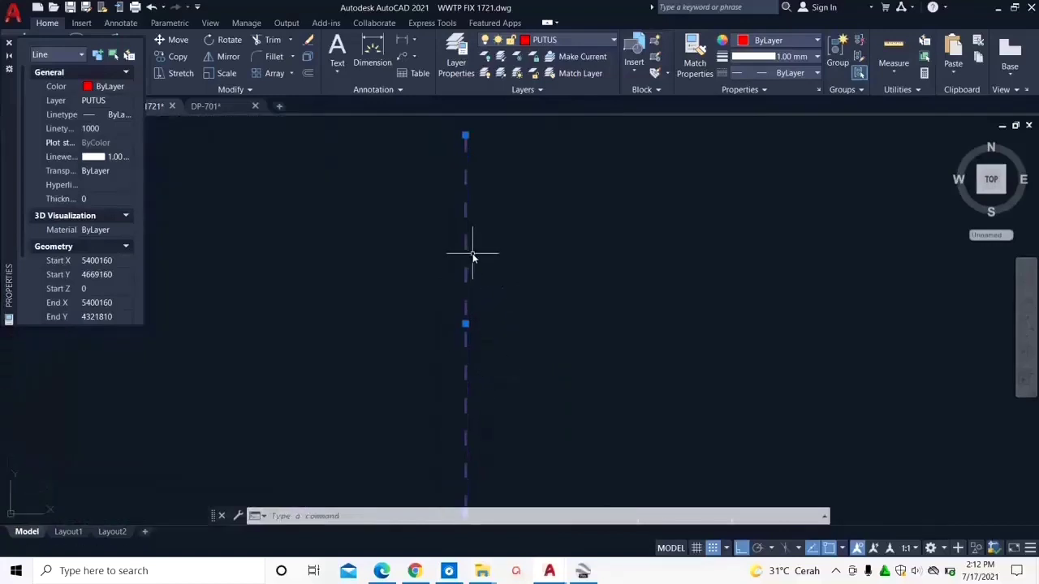
pyautogui.press('Escape')
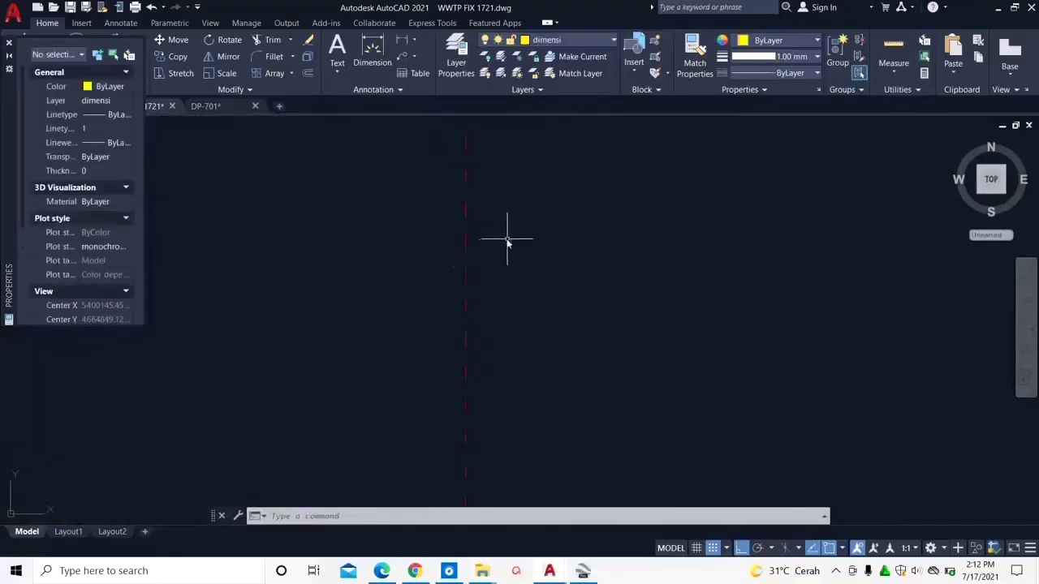
pyautogui.scroll(-2, 487, 303)
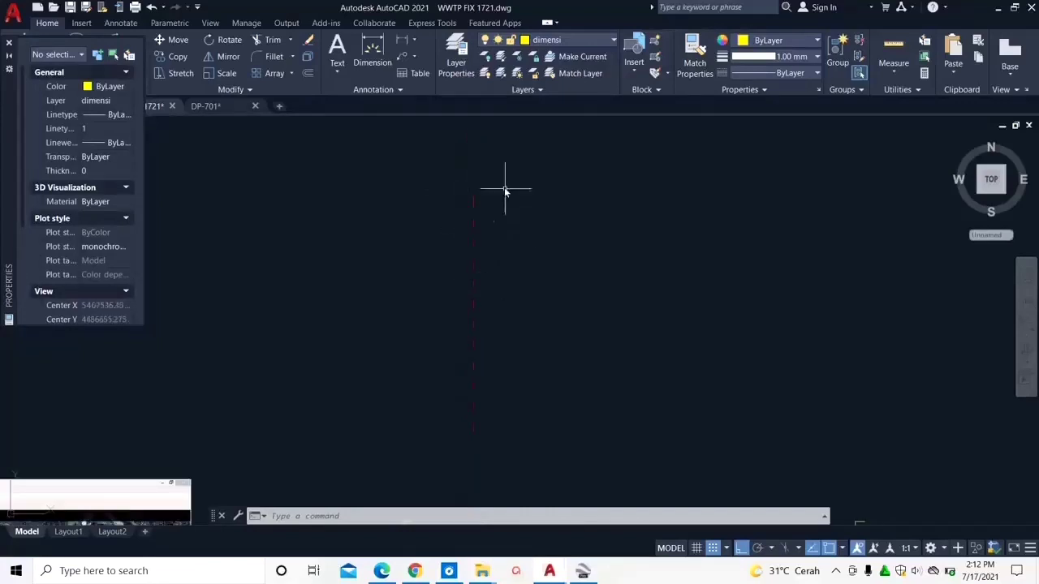
# Step: Set the vertical PUTUS line's linetype scale to 500 and deselect it
pyautogui.click(513, 234)
pyautogui.click(445, 203)
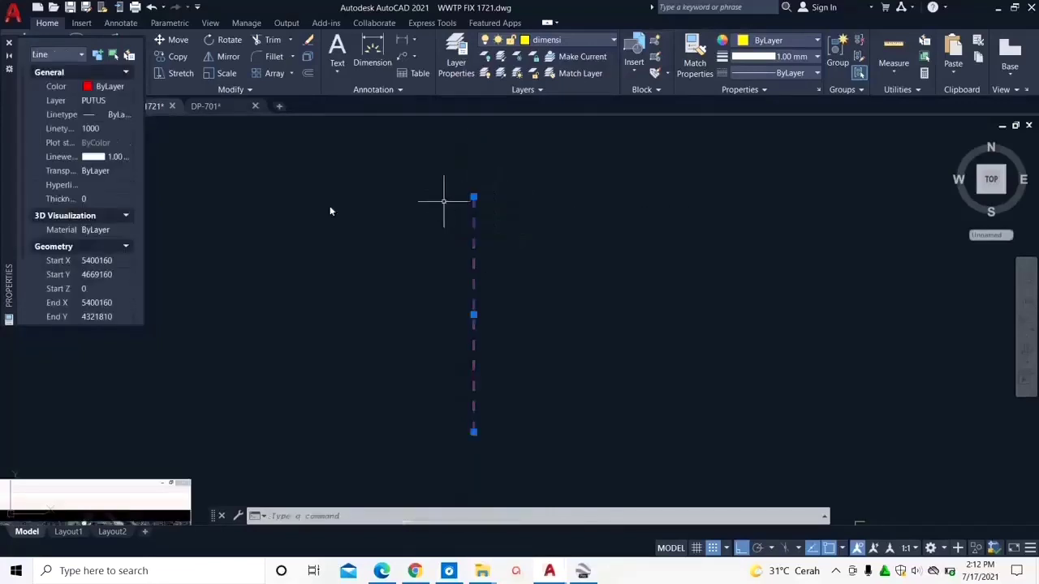
pyautogui.click(109, 128)
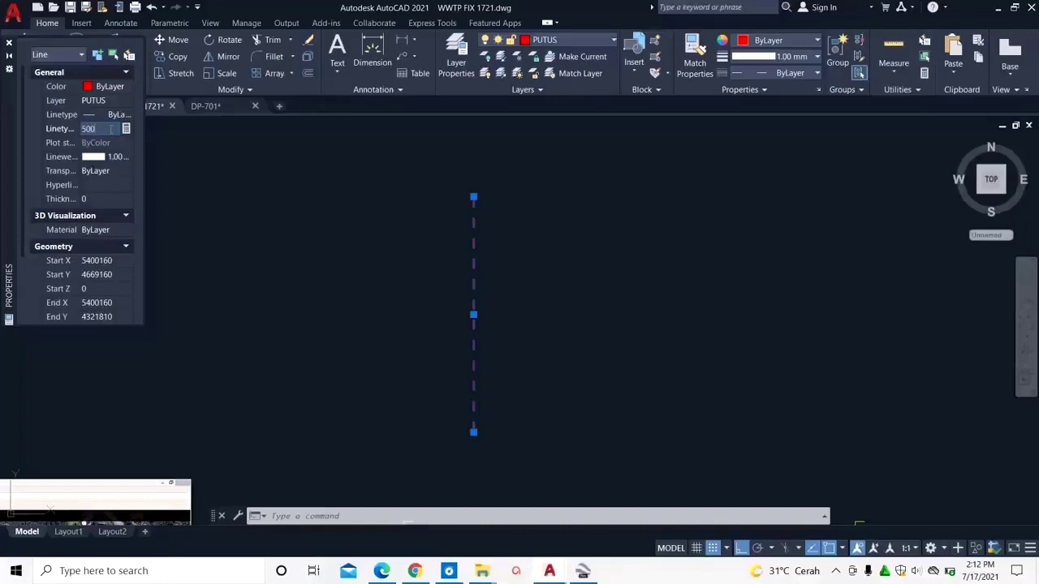
pyautogui.press('Return')
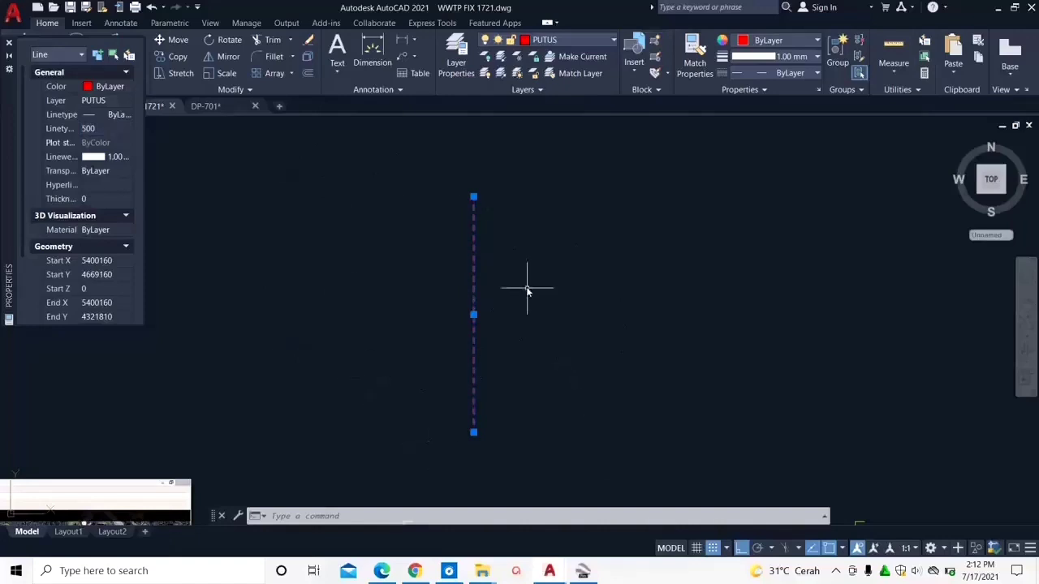
pyautogui.press('Escape')
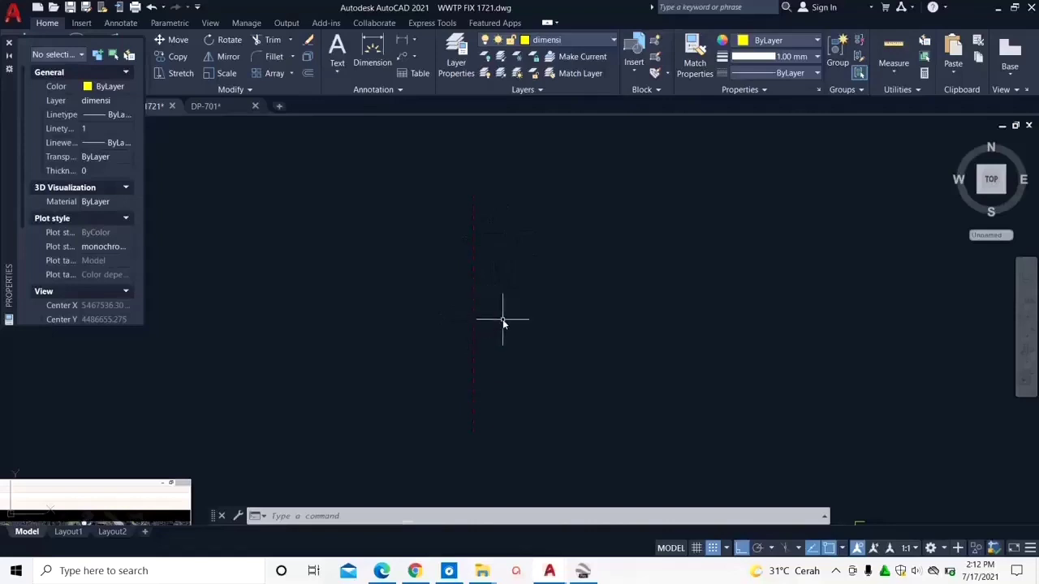
# Step: Return to the framed site plan sheet and view it together with its title block
pyautogui.scroll(-5, 502, 319)
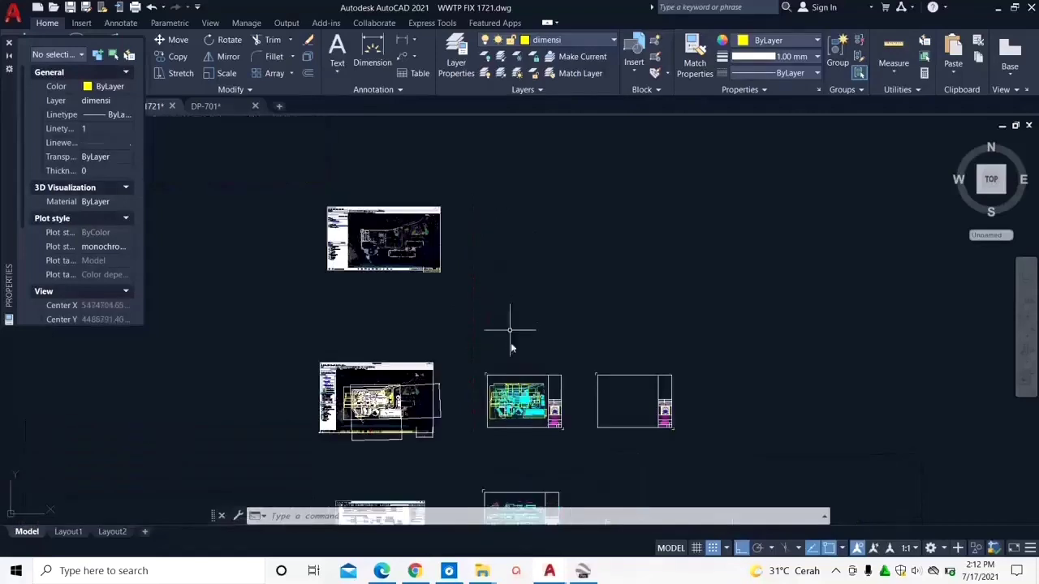
pyautogui.scroll(6, 525, 411)
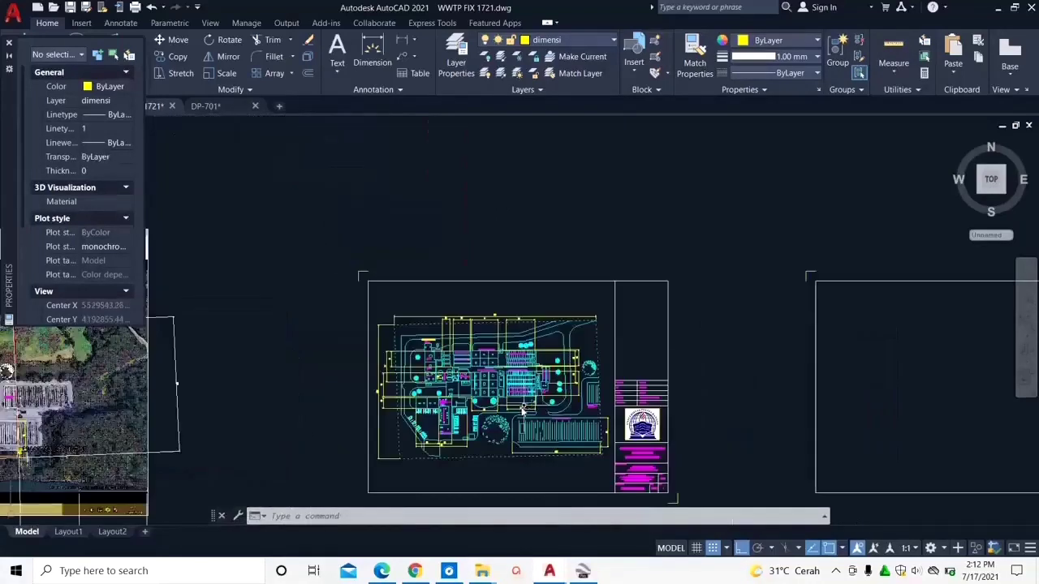
pyautogui.scroll(2, 469, 402)
pyautogui.scroll(1, 430, 357)
pyautogui.moveTo(430, 357); pyautogui.dragTo(421, 321, button='middle')
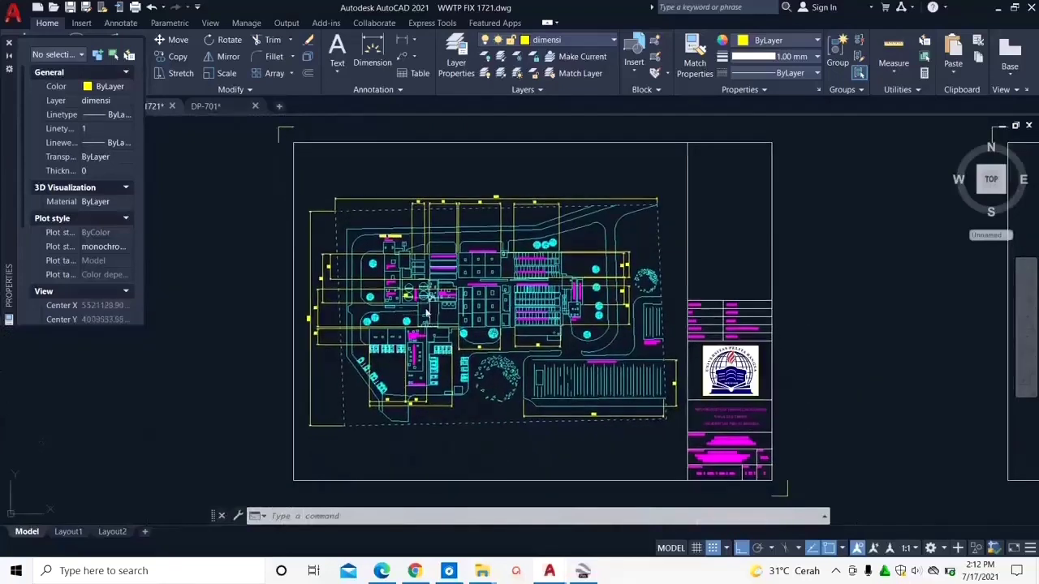
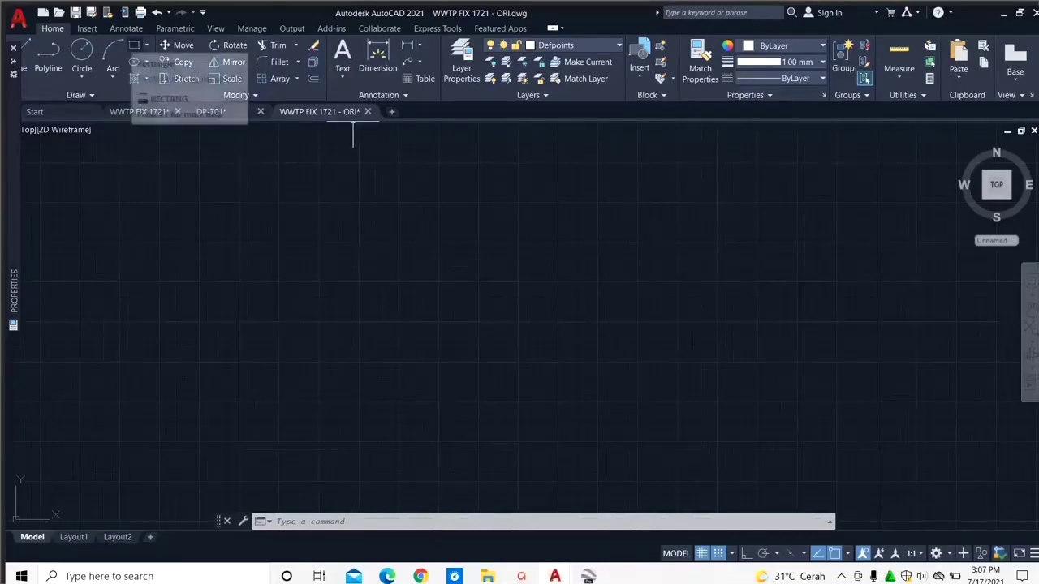
# Step: Draw a 420 by 297 rectangle in the empty area of model space
pyautogui.click(134, 45)
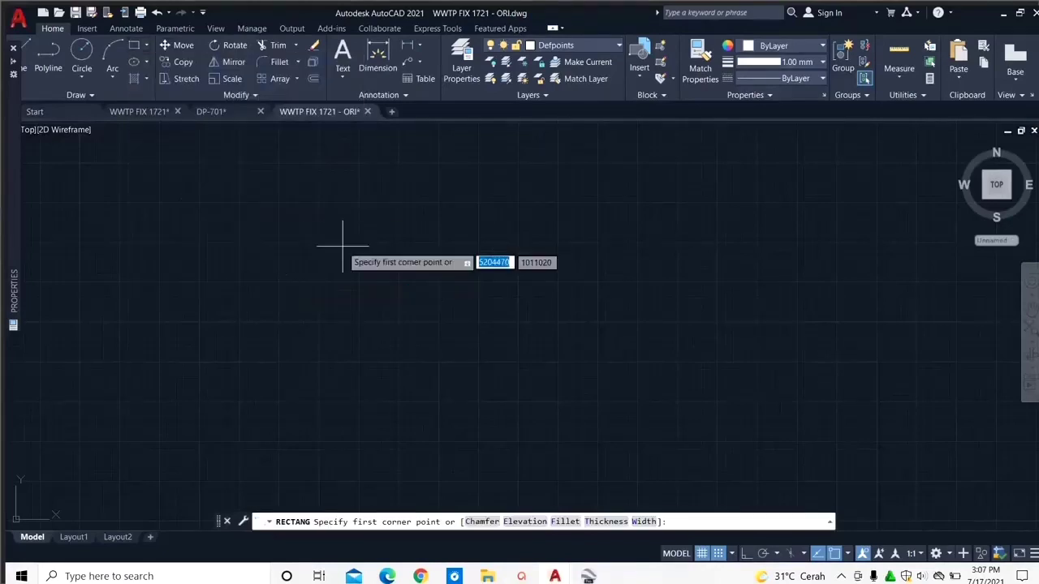
pyautogui.click(315, 293)
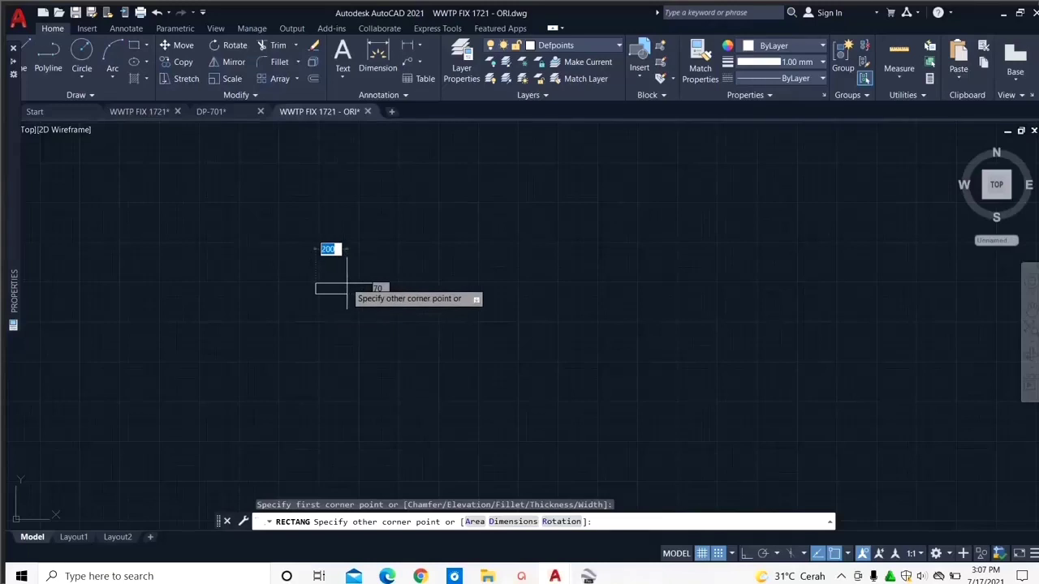
pyautogui.press('F8')
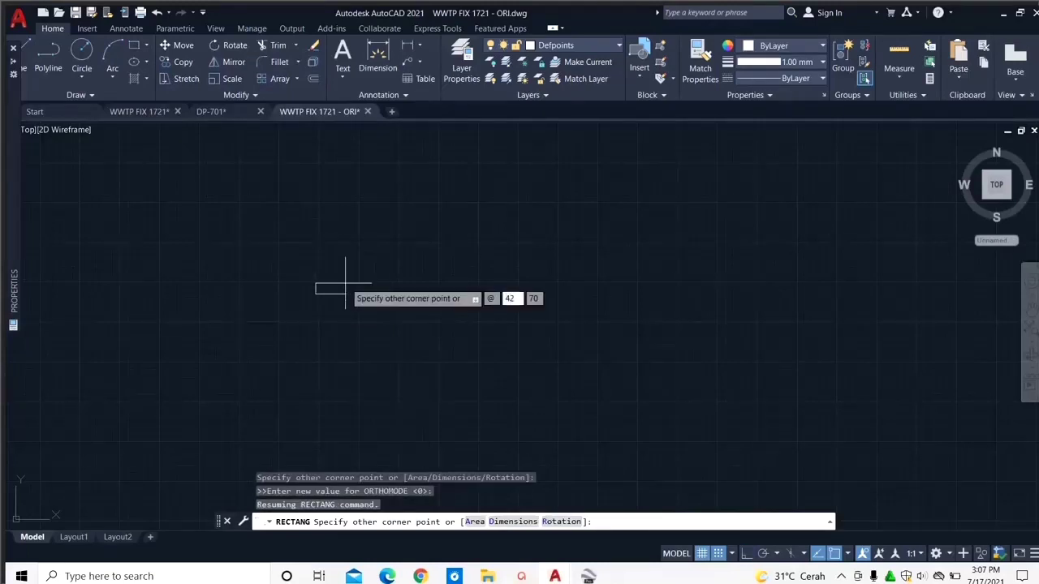
pyautogui.press('Tab')
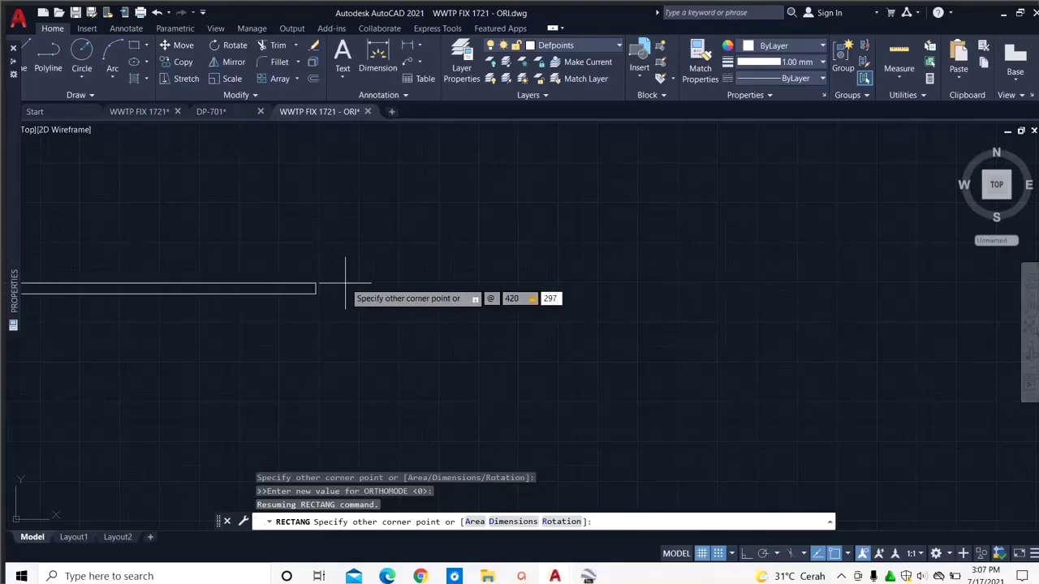
pyautogui.press('Return')
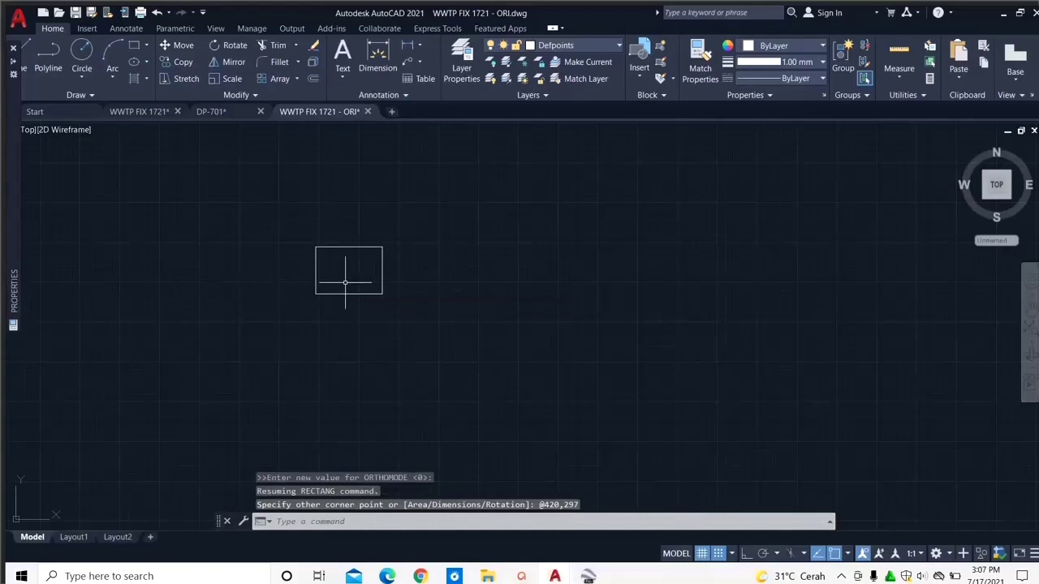
pyautogui.scroll(2, 267, 251)
pyautogui.scroll(2, 267, 250)
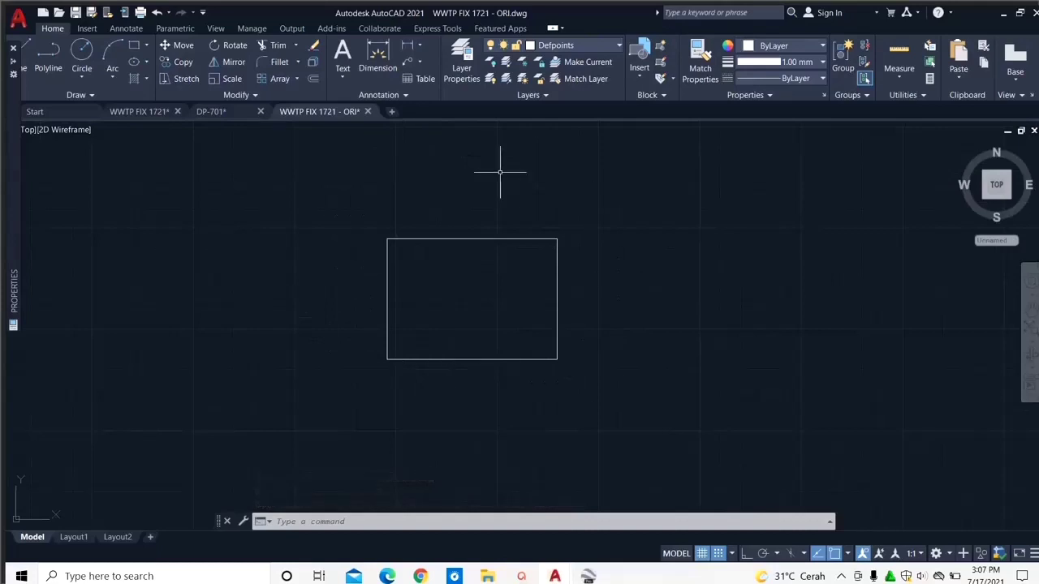
# Step: Compare the new rectangle's size with the existing drawing sheets and the framed site plan in model space
pyautogui.scroll(-4, 341, 237)
pyautogui.click(465, 327)
pyautogui.click(392, 267)
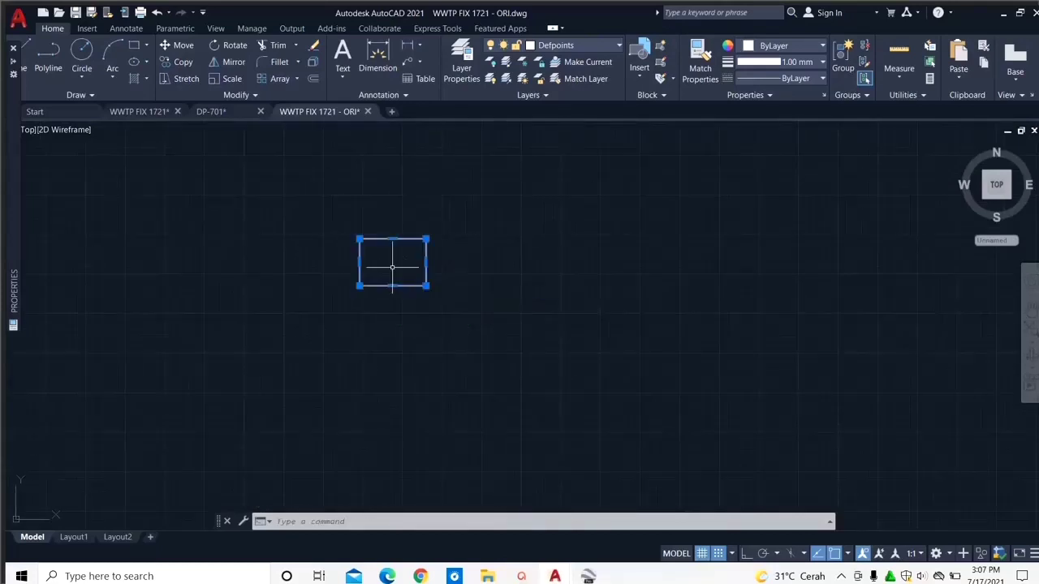
pyautogui.scroll(-5, 422, 234)
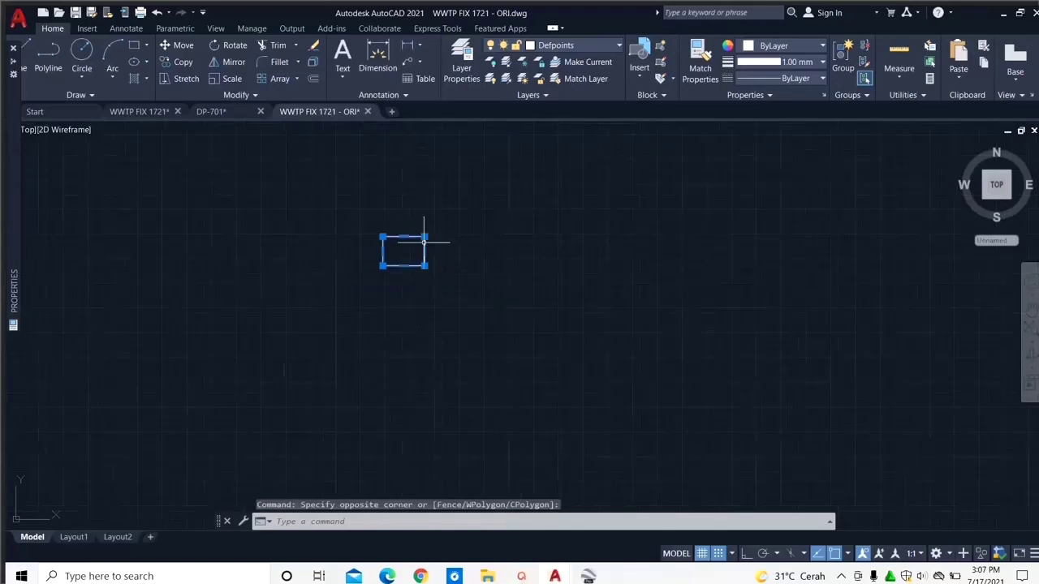
pyautogui.scroll(-10, 428, 268)
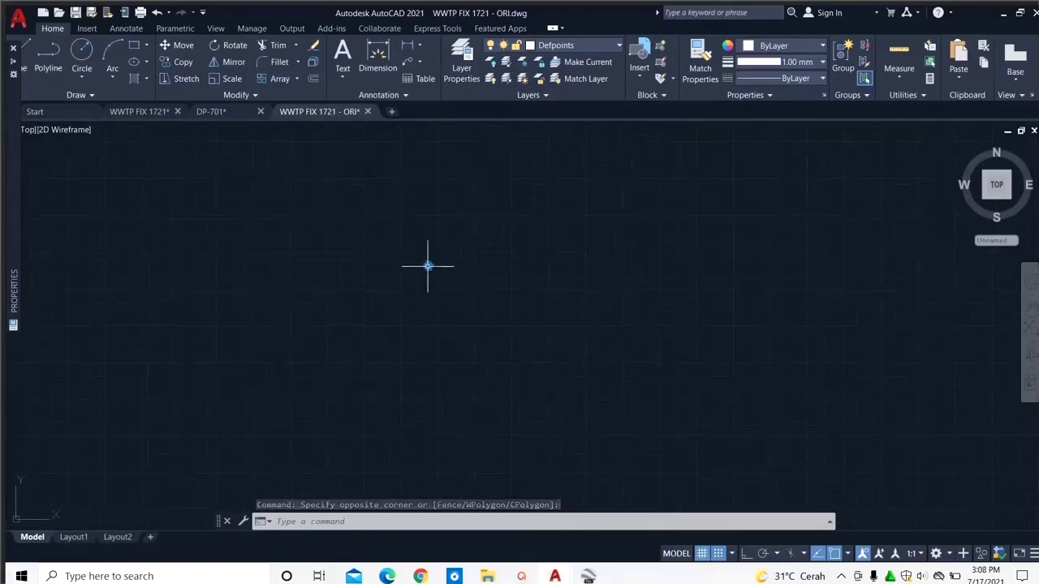
pyautogui.scroll(5, 429, 281)
pyautogui.scroll(-5, 429, 285)
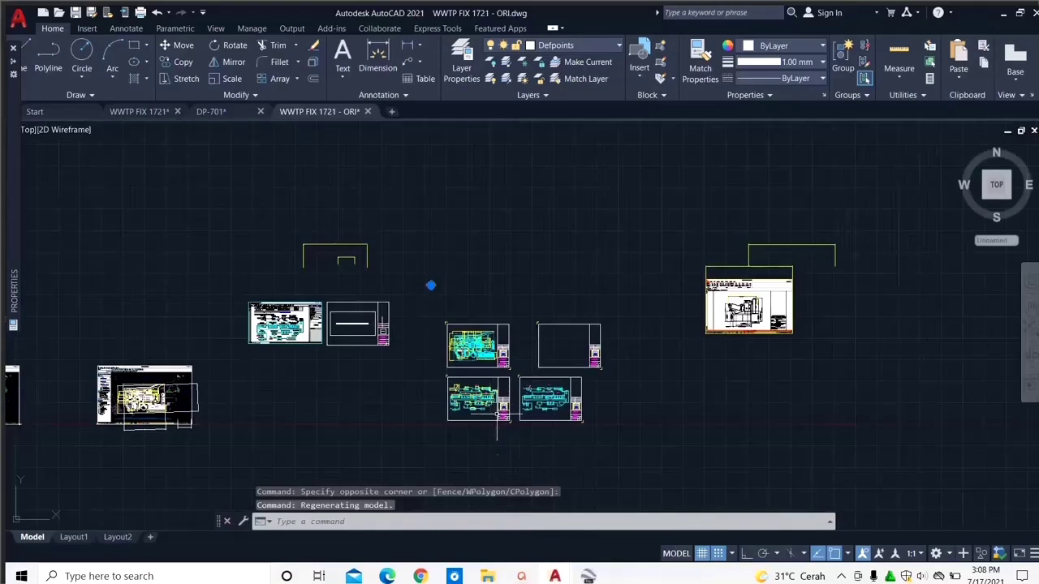
pyautogui.scroll(3, 430, 285)
pyautogui.scroll(3, 368, 226)
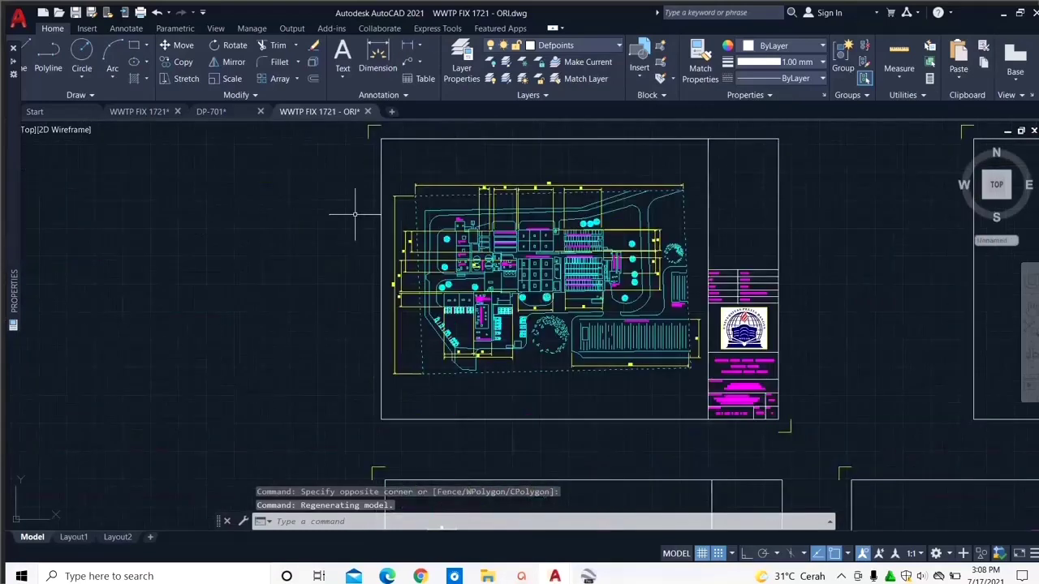
pyautogui.moveTo(393, 250); pyautogui.dragTo(538, 345, button='middle')
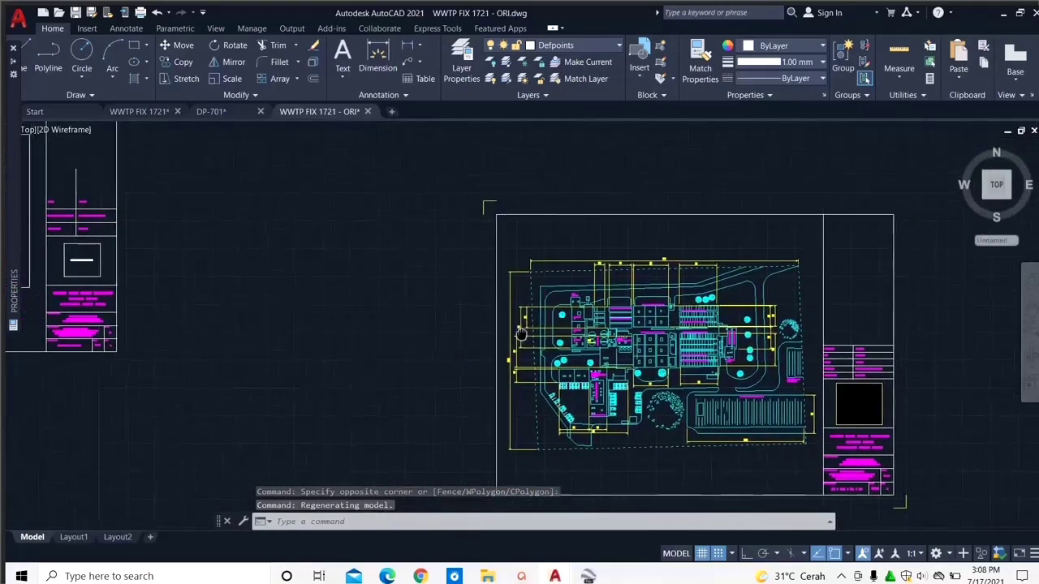
pyautogui.scroll(-2, 528, 357)
pyautogui.moveTo(471, 231)
pyautogui.mouseDown(button='middle')
pyautogui.moveTo(489, 333)
pyautogui.moveTo(486, 323)
pyautogui.mouseUp(button='middle')
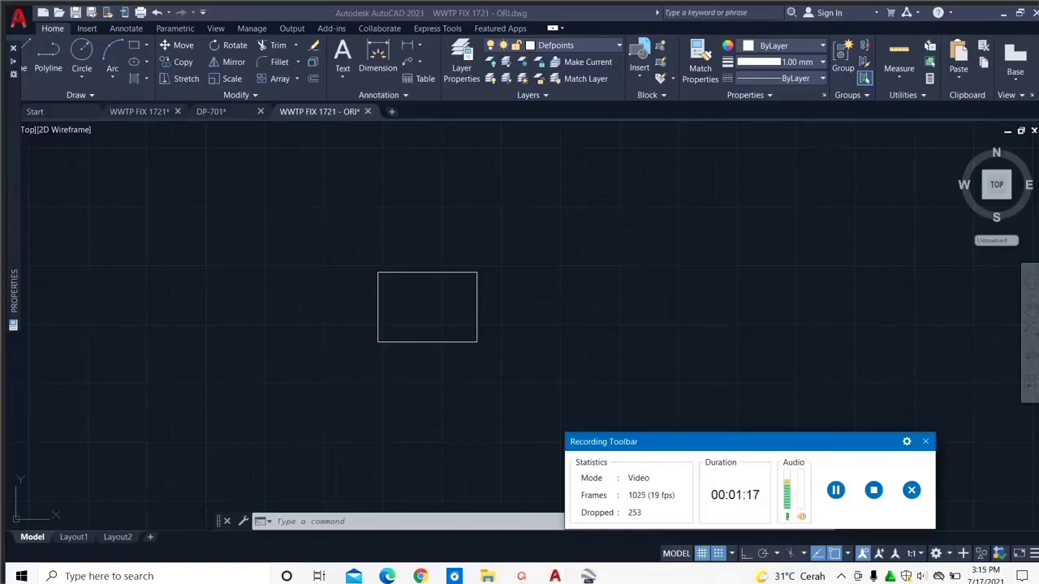
# Step: Examine the unframed site plan and read the overall width dimension along its lower edge
pyautogui.scroll(-6, 350, 373)
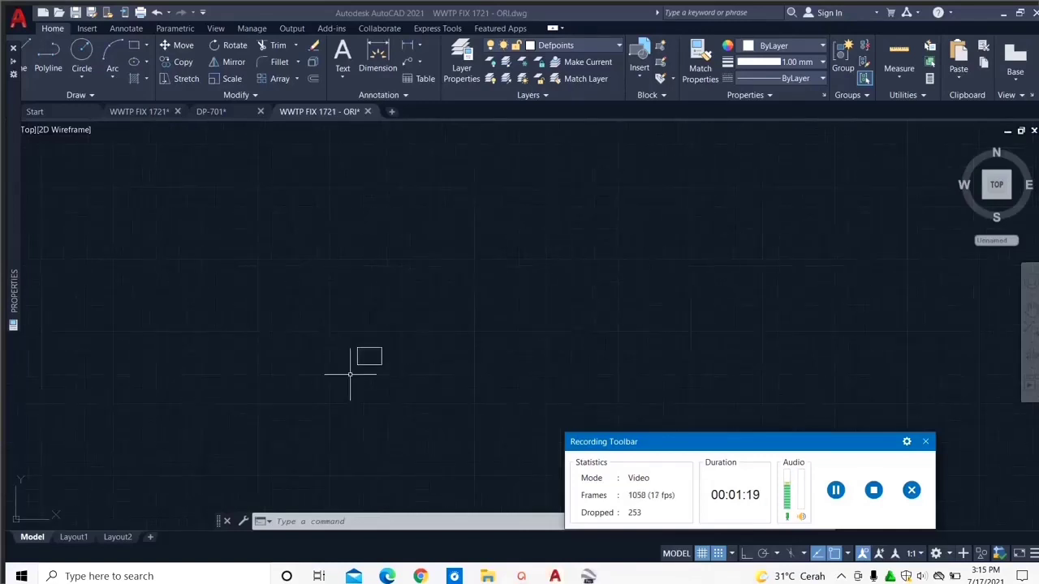
pyautogui.scroll(-6, 334, 389)
pyautogui.scroll(-5, 331, 395)
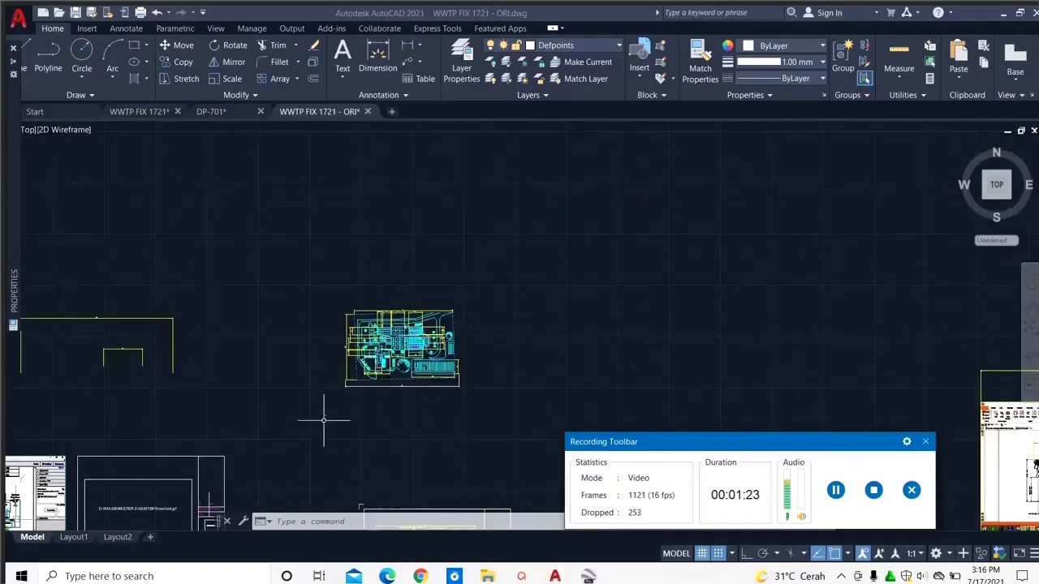
pyautogui.scroll(2, 361, 394)
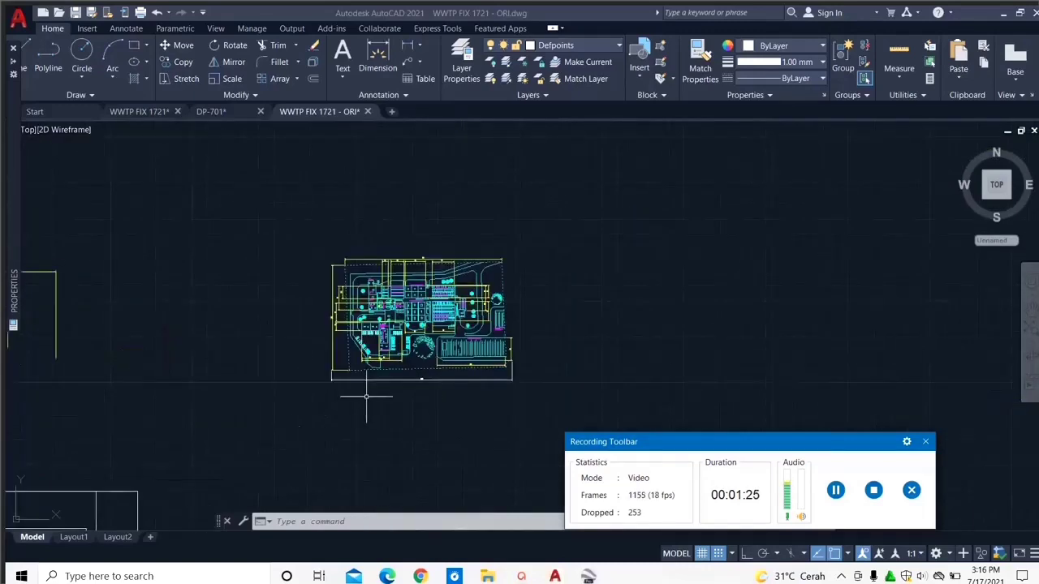
pyautogui.scroll(3, 348, 369)
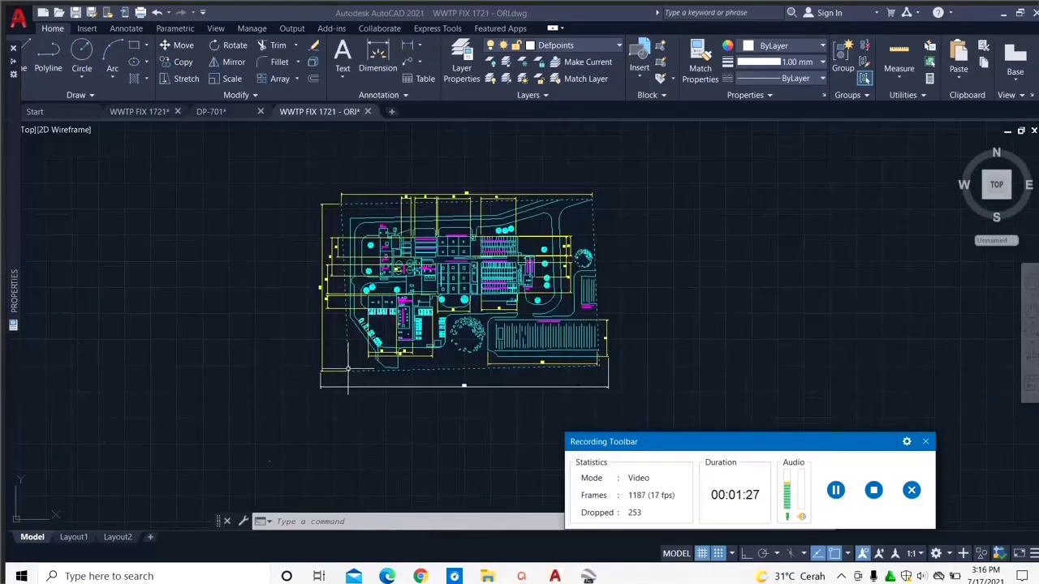
pyautogui.scroll(2, 361, 384)
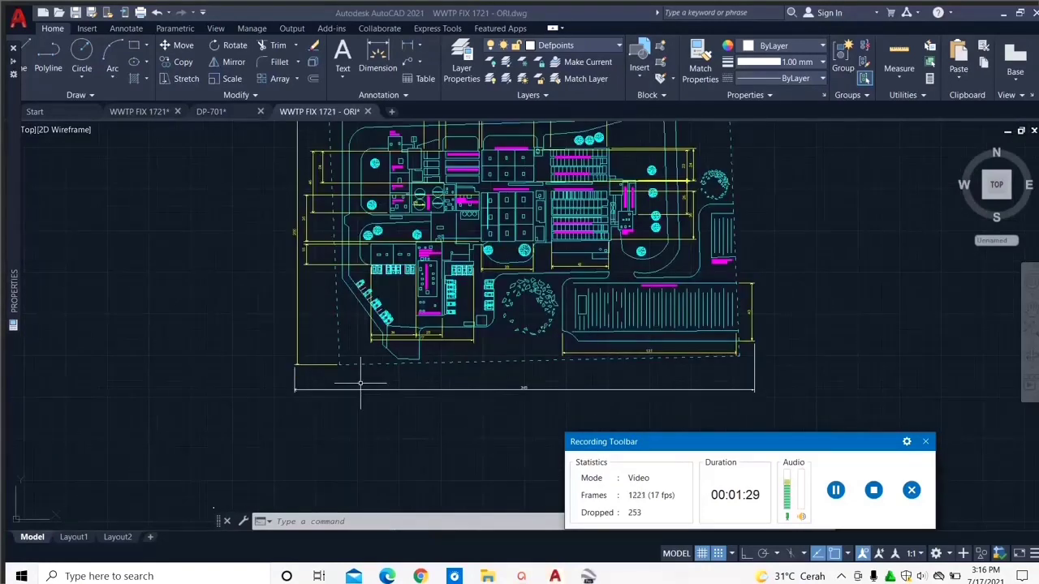
pyautogui.scroll(2, 360, 384)
pyautogui.scroll(2, 324, 409)
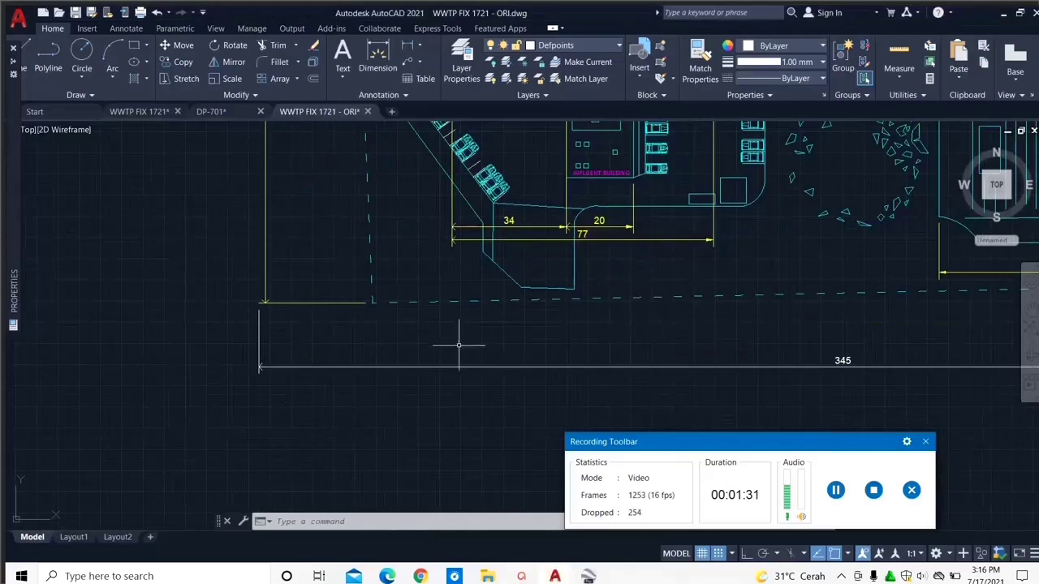
pyautogui.scroll(-2, 457, 342)
pyautogui.moveTo(714, 373); pyautogui.dragTo(563, 354, button='middle')
pyautogui.scroll(3, 559, 335)
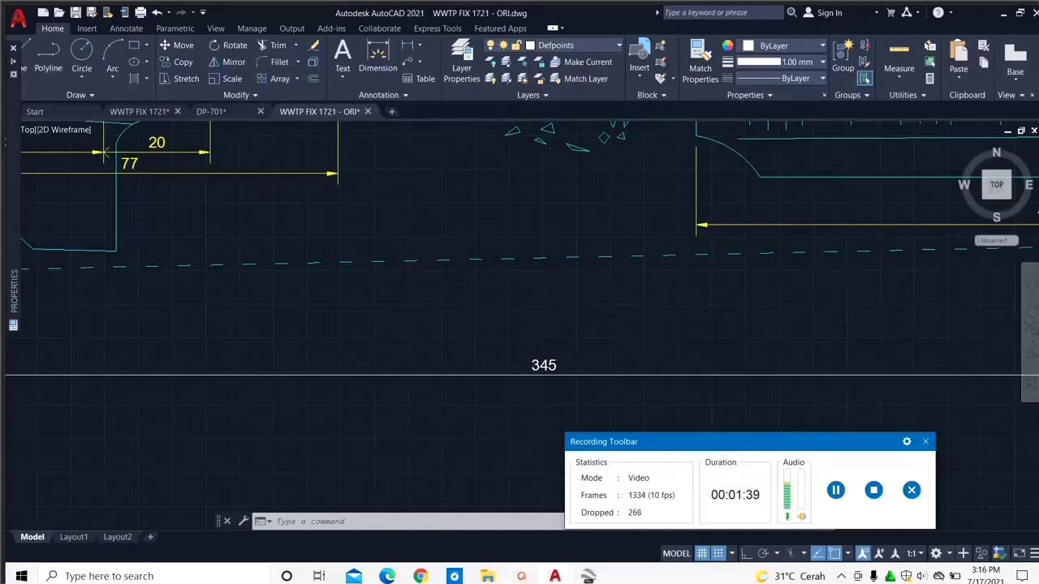
pyautogui.scroll(-10, 422, 345)
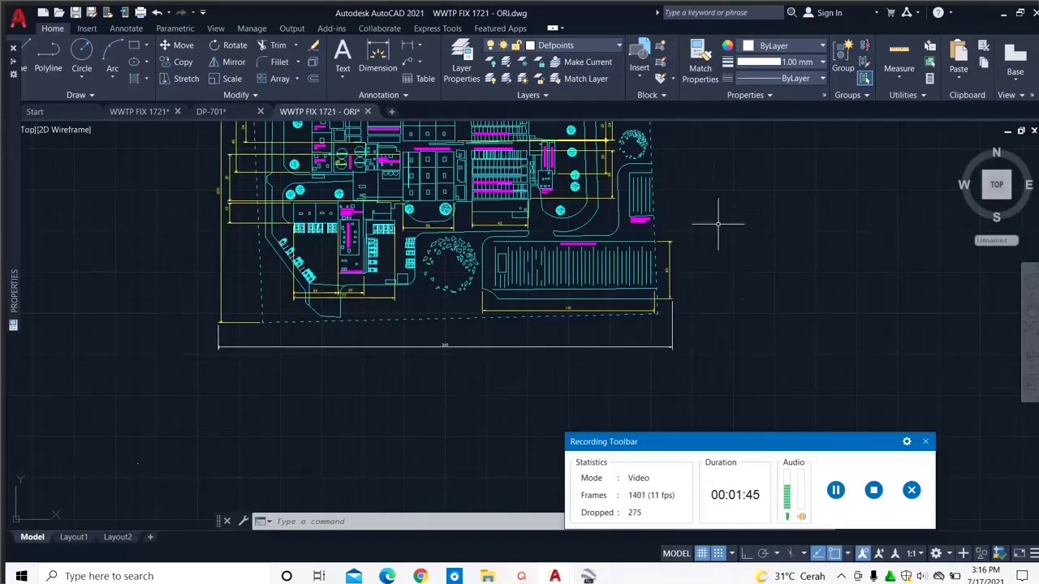
pyautogui.scroll(4, 572, 333)
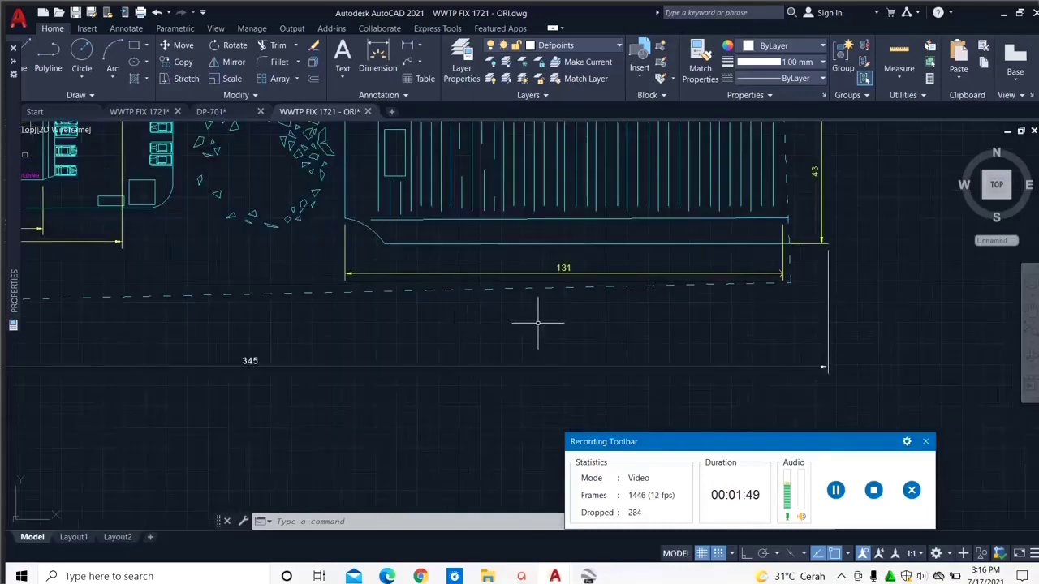
pyautogui.scroll(-2, 580, 362)
pyautogui.scroll(2, 406, 329)
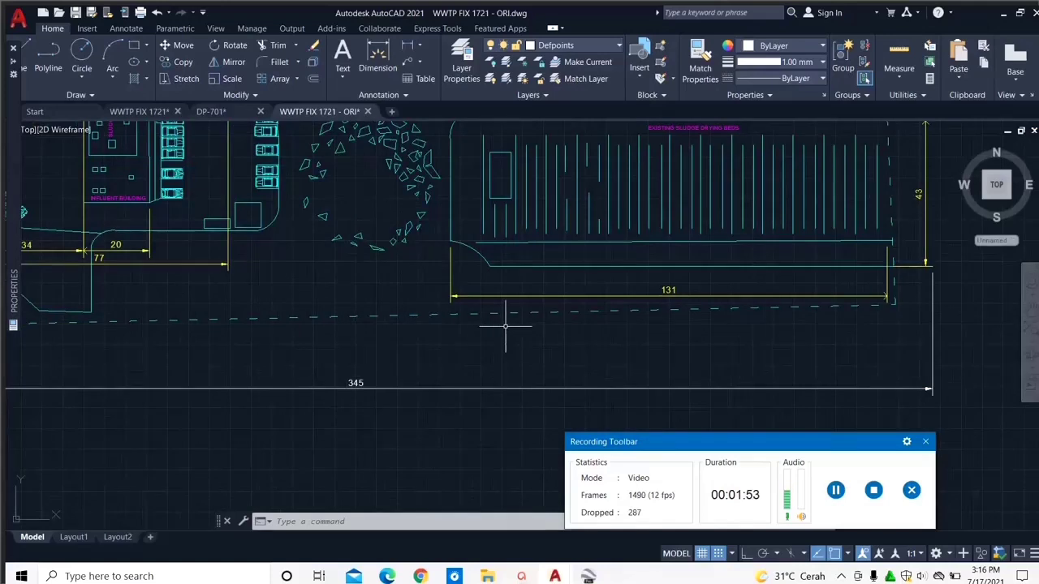
pyautogui.scroll(-2, 505, 326)
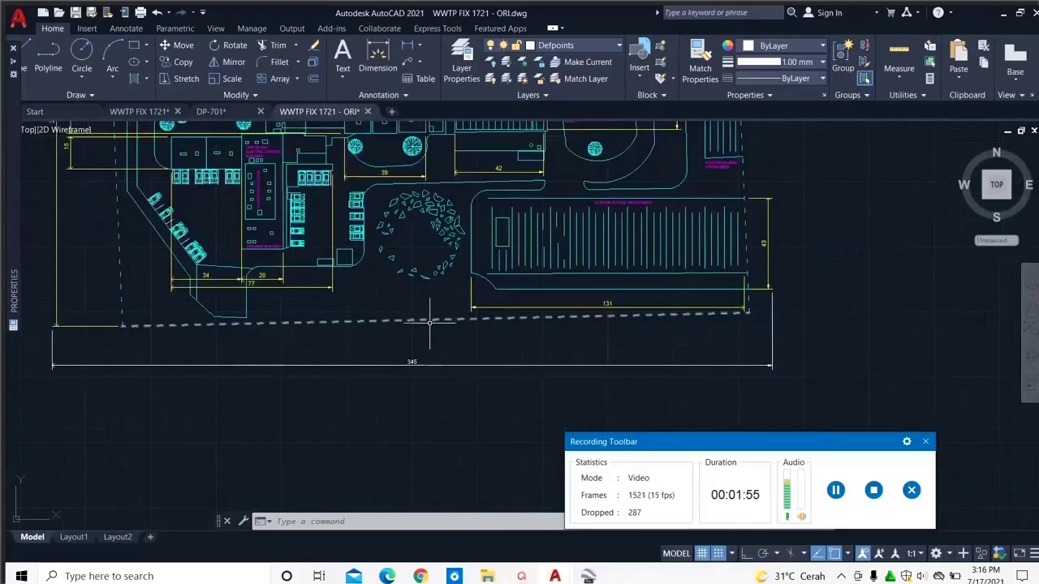
pyautogui.scroll(2, 405, 349)
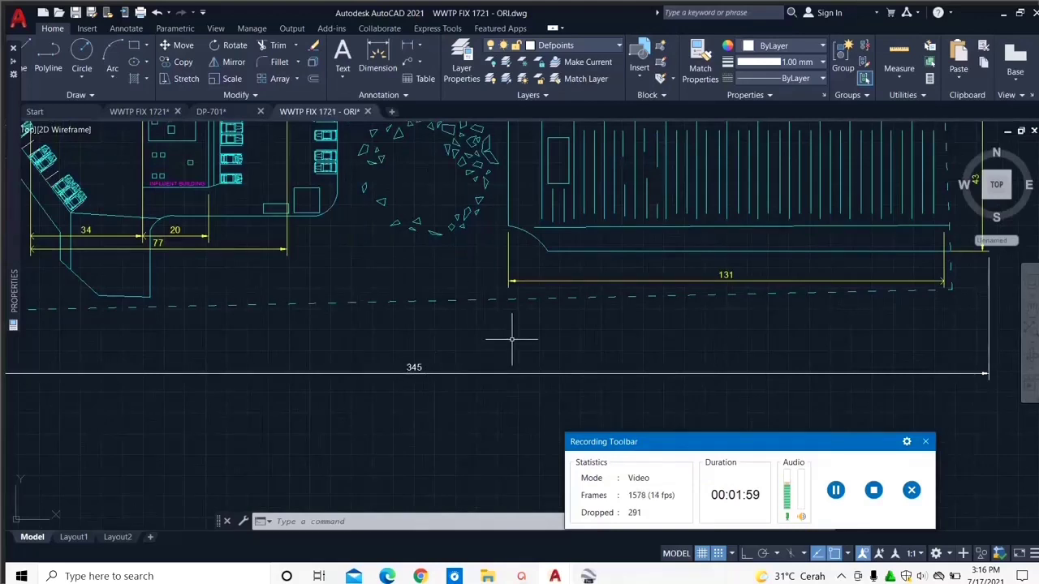
pyautogui.scroll(-3, 582, 324)
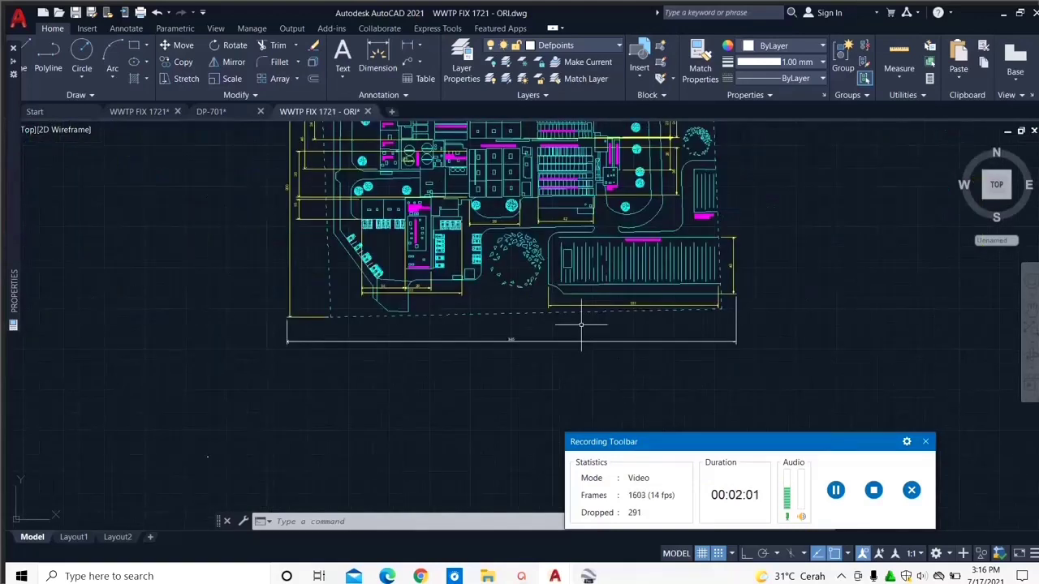
pyautogui.scroll(-2, 447, 376)
pyautogui.moveTo(447, 376); pyautogui.dragTo(582, 295, button='middle')
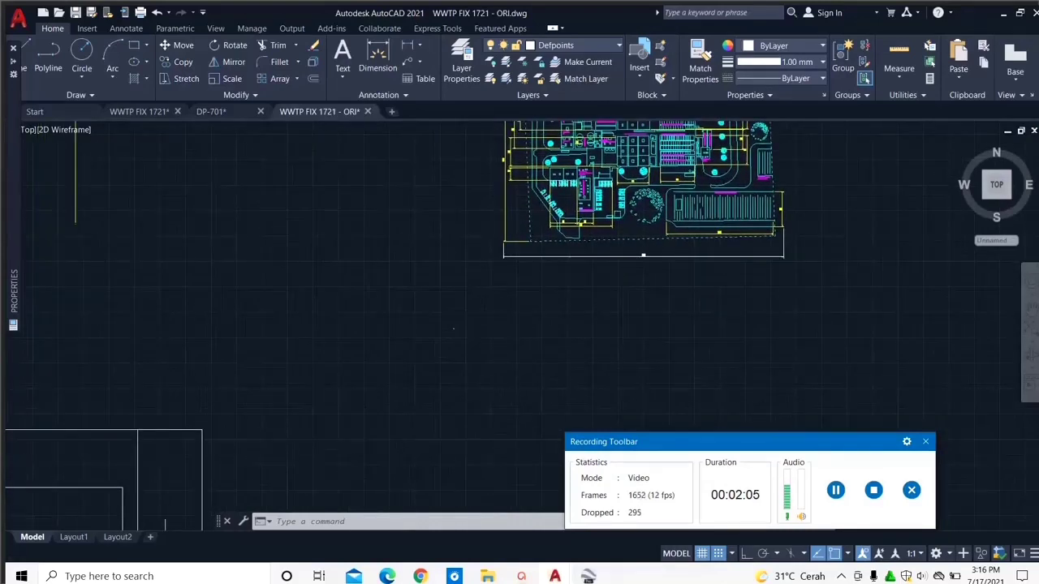
# Step: Scale the 420 by 297 rectangle from its lower-left corner by a factor of 1059.5238
pyautogui.scroll(3, 447, 329)
pyautogui.scroll(8, 448, 329)
pyautogui.scroll(2, 528, 377)
pyautogui.scroll(2, 528, 377)
pyautogui.click(529, 377)
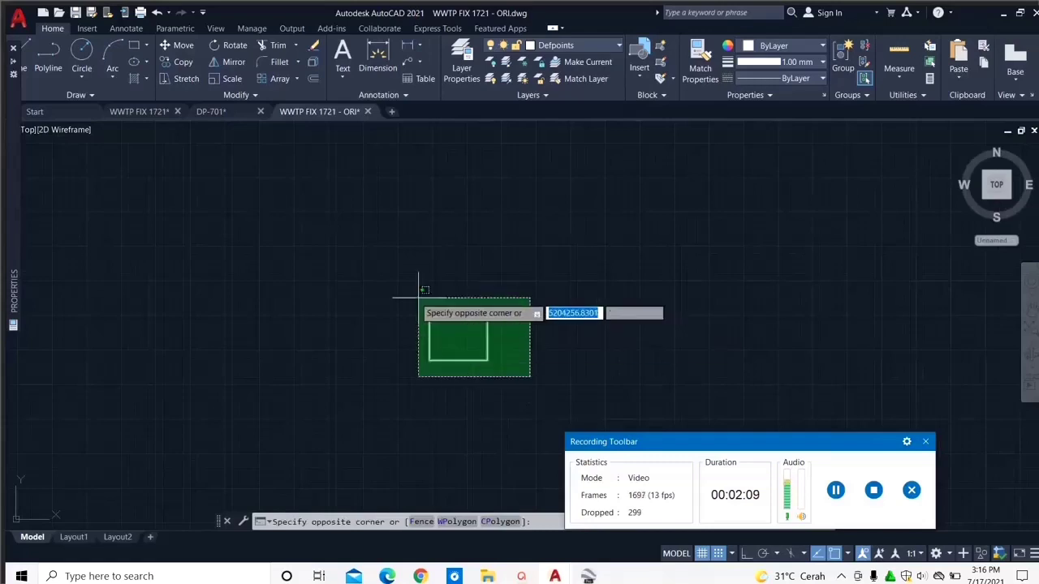
pyautogui.click(393, 272)
pyautogui.click(397, 292)
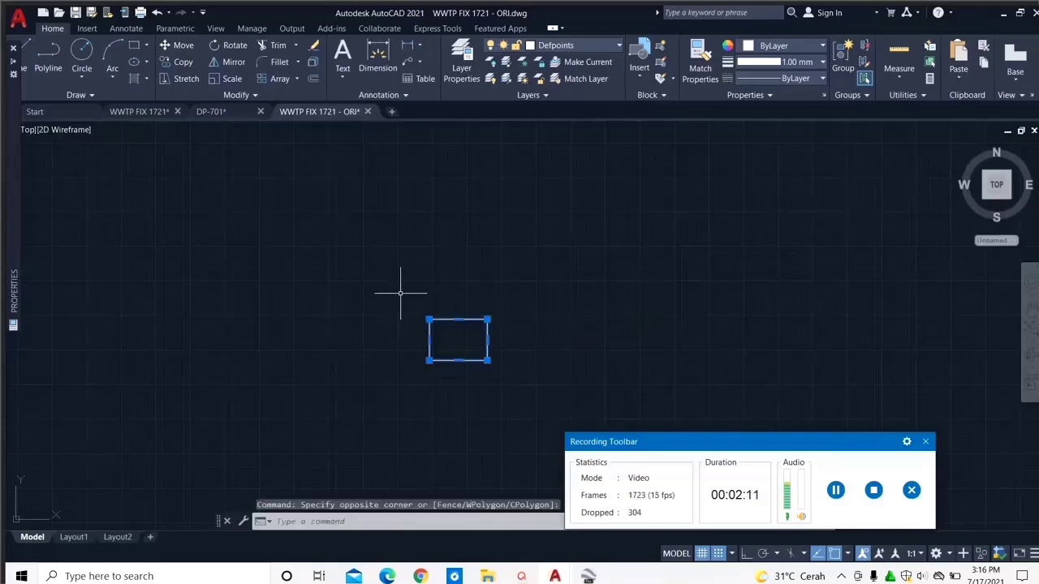
pyautogui.write('SC')
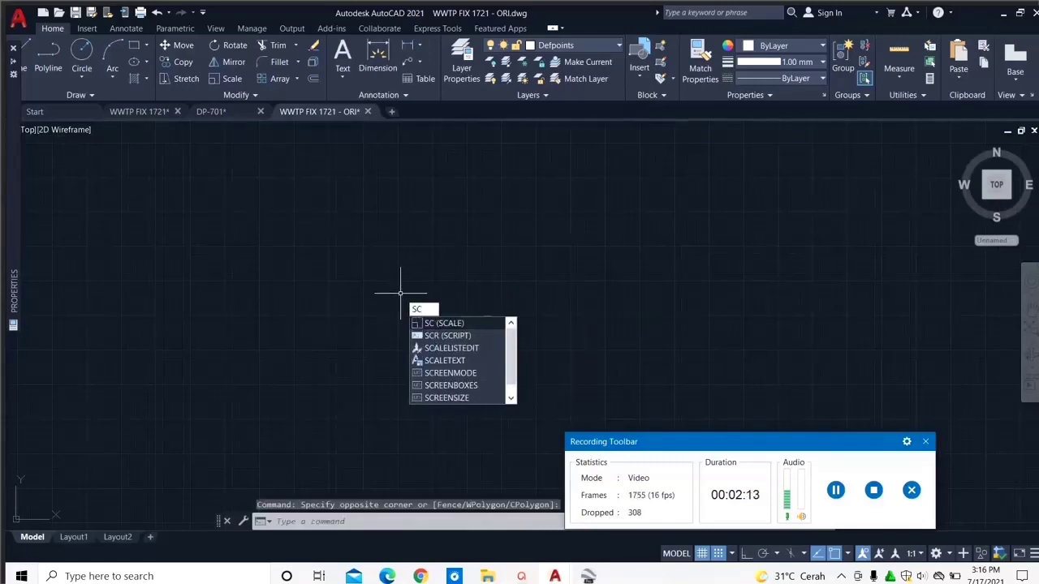
pyautogui.press('Return')
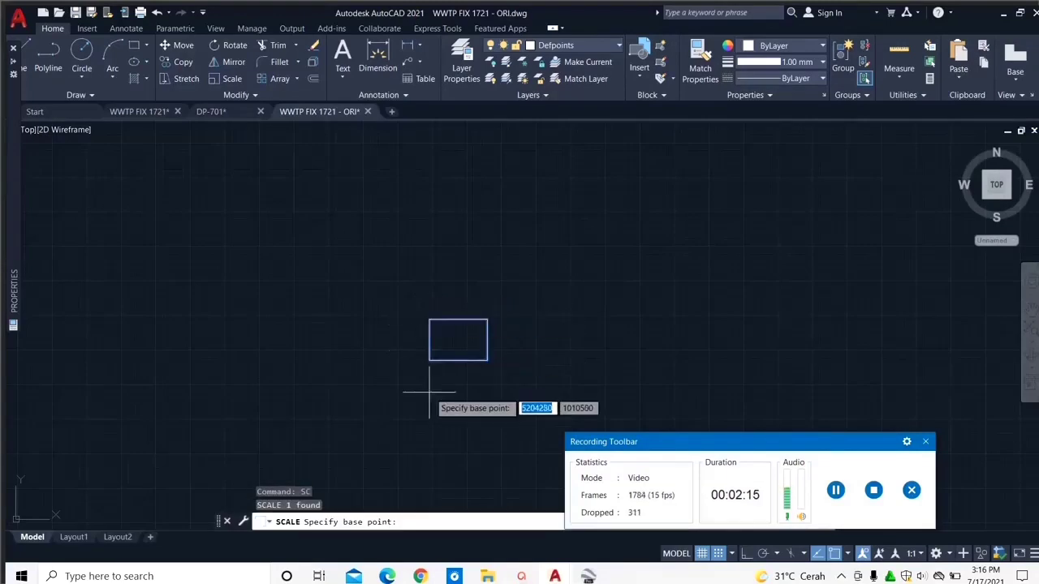
pyautogui.click(430, 359)
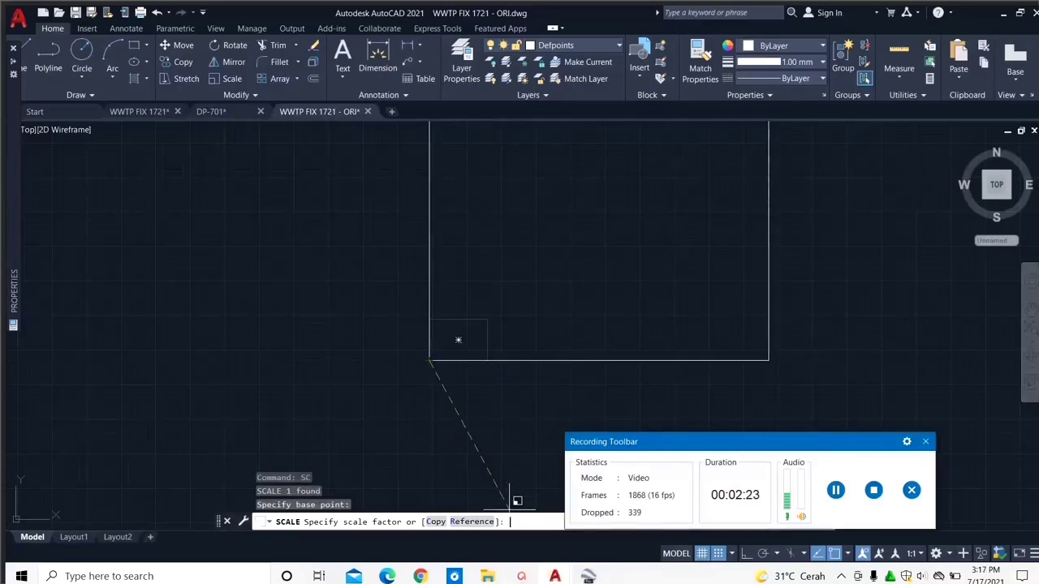
pyautogui.click(841, 576)
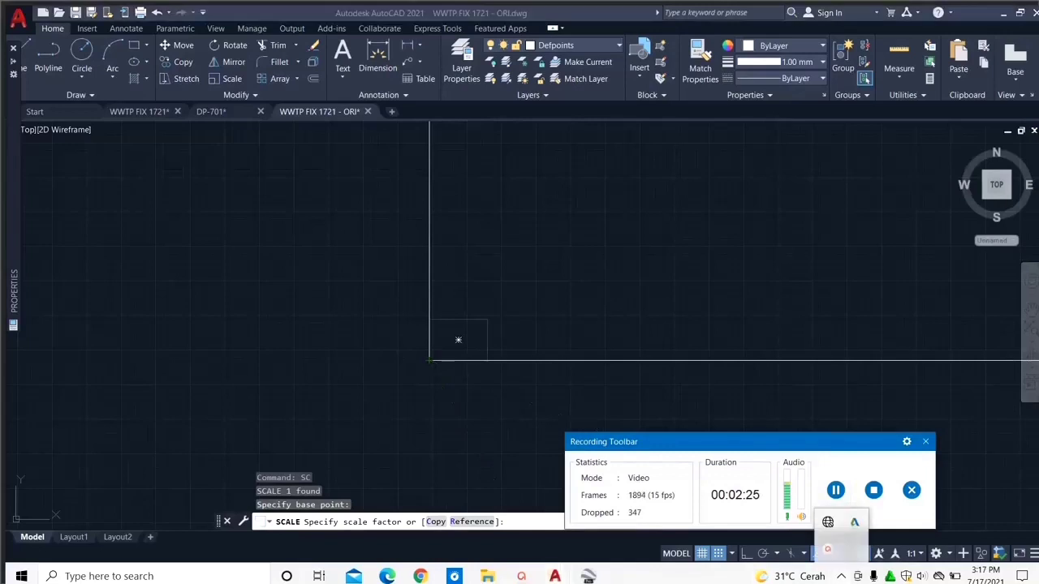
pyautogui.click(828, 550)
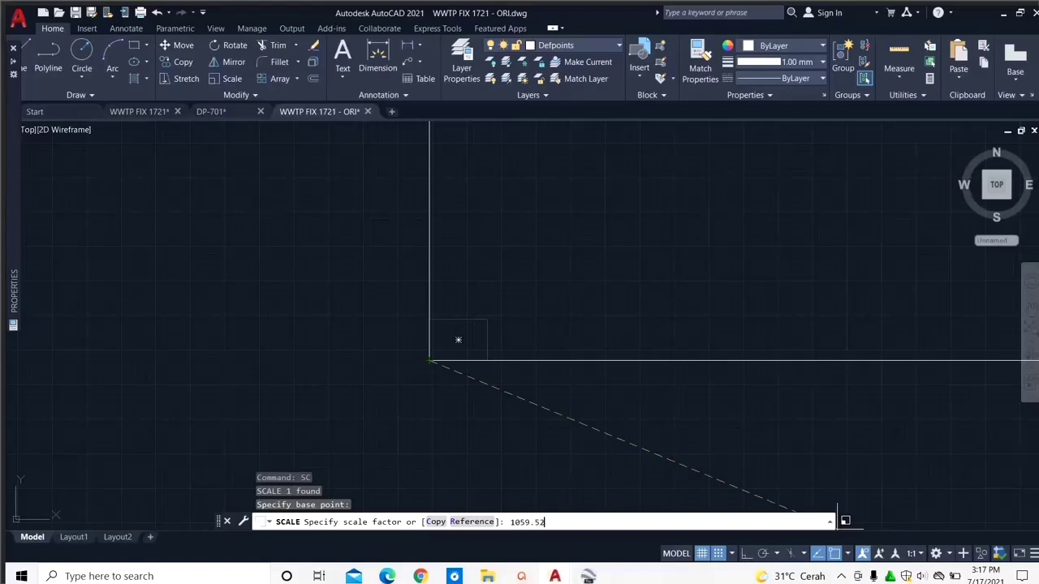
pyautogui.click(836, 517)
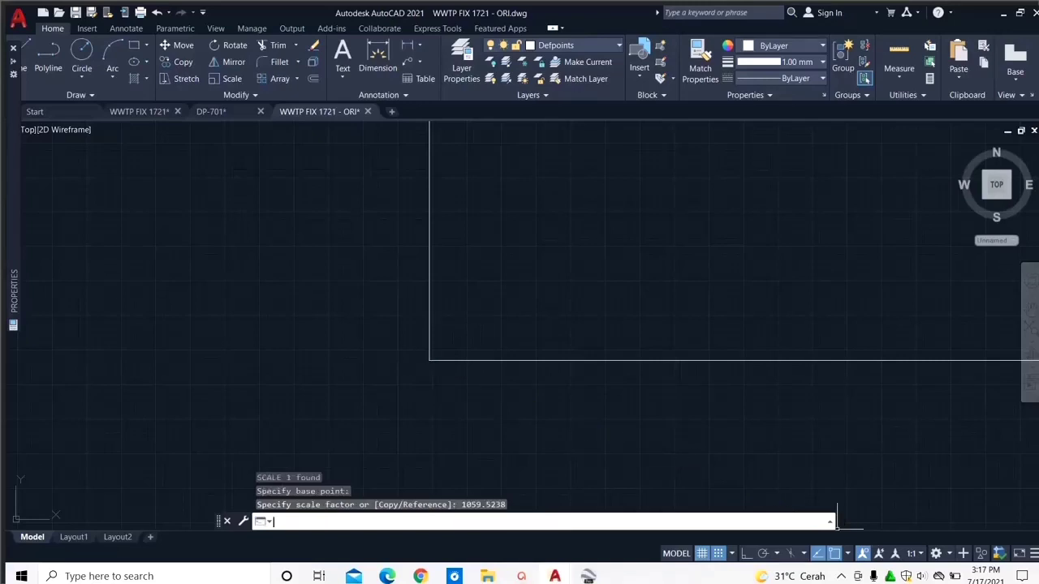
# Step: Move the scaled frame by its lower-left corner so that it encloses the whole site plan and its dimensions
pyautogui.scroll(-4, 433, 301)
pyautogui.moveTo(438, 340); pyautogui.dragTo(466, 355, button='middle')
pyautogui.scroll(-6, 467, 356)
pyautogui.click(580, 398)
pyautogui.click(528, 349)
pyautogui.scroll(6, 512, 298)
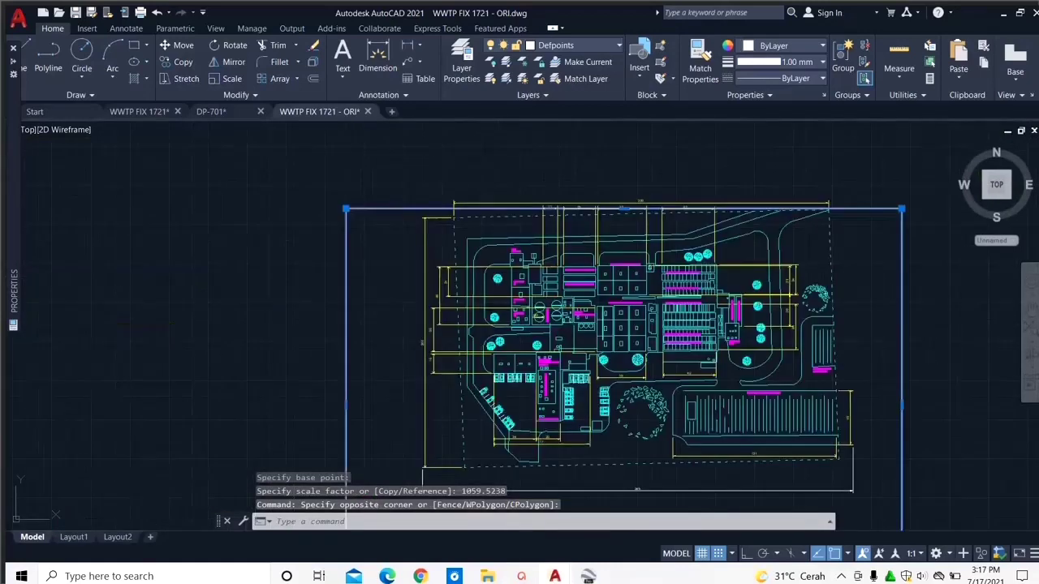
pyautogui.moveTo(531, 344); pyautogui.dragTo(538, 281, button='middle')
pyautogui.scroll(-2, 538, 281)
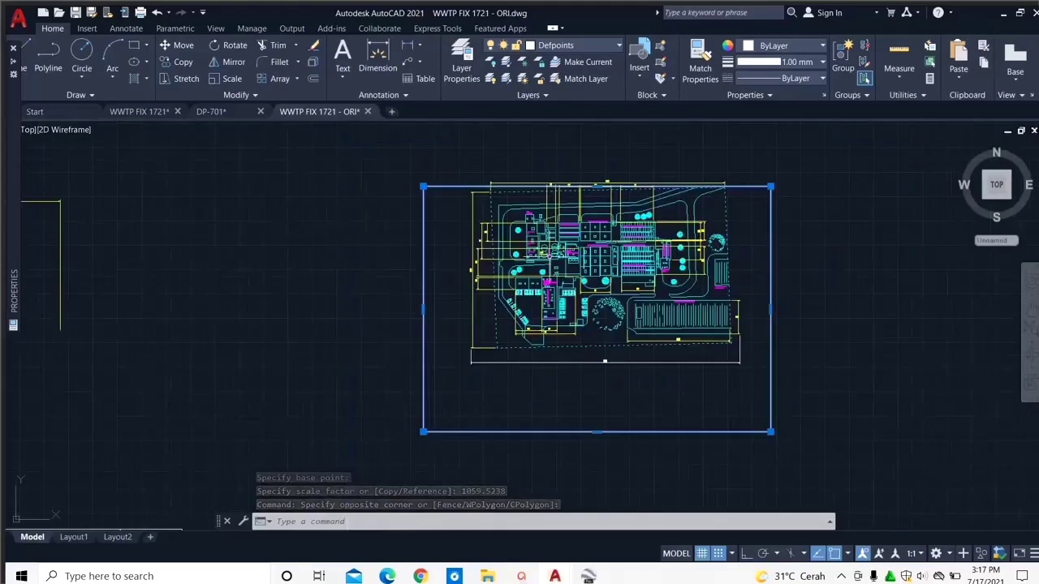
pyautogui.write('m')
pyautogui.press('Return')
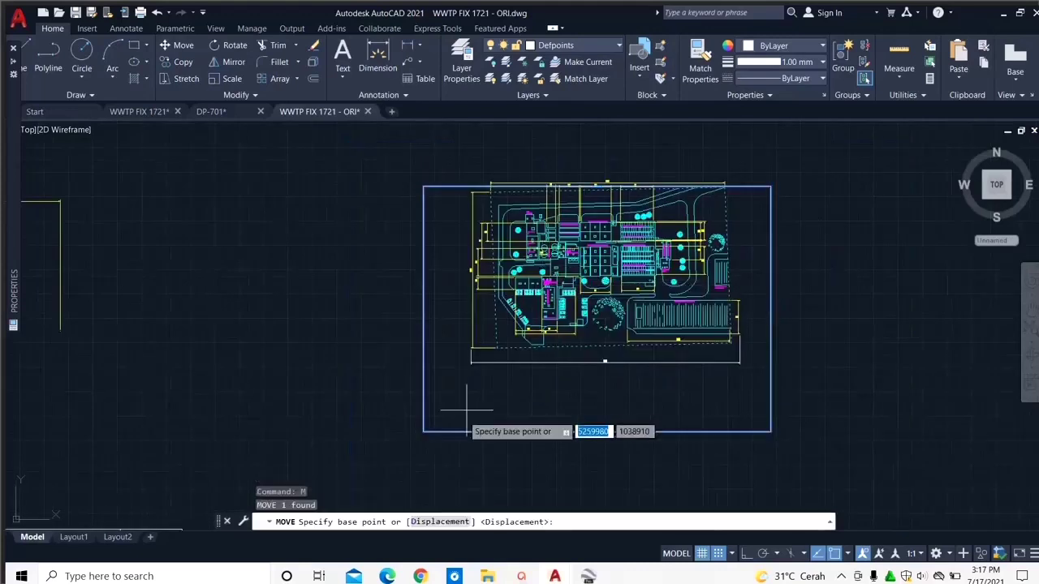
pyautogui.click(423, 431)
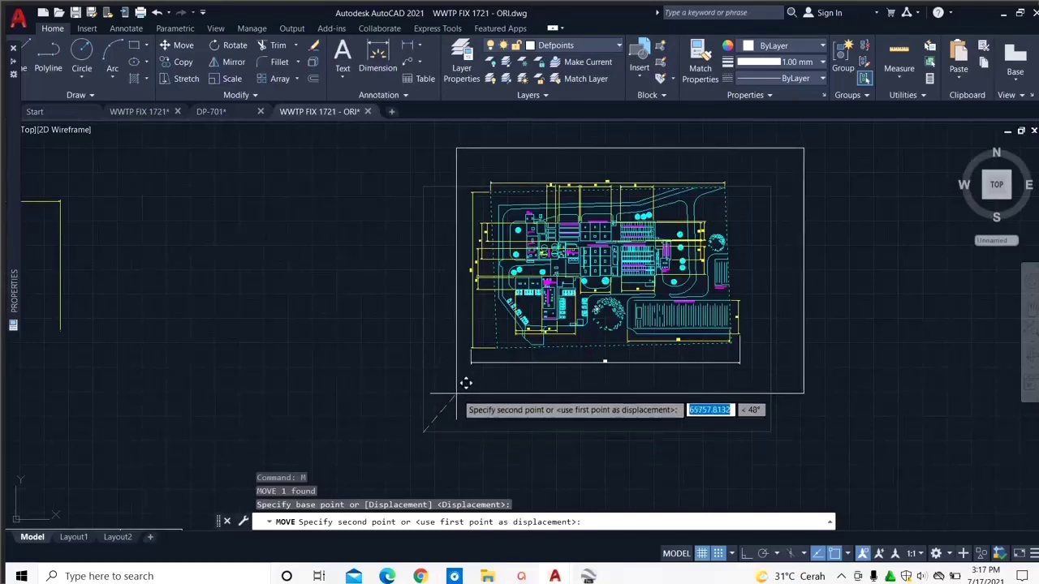
pyautogui.click(458, 394)
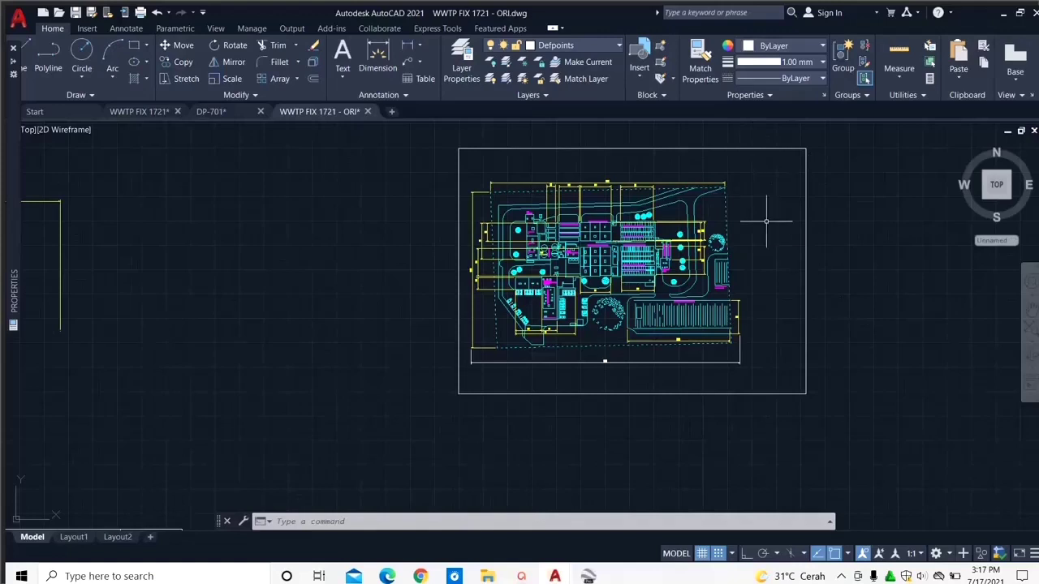
pyautogui.press('Return')
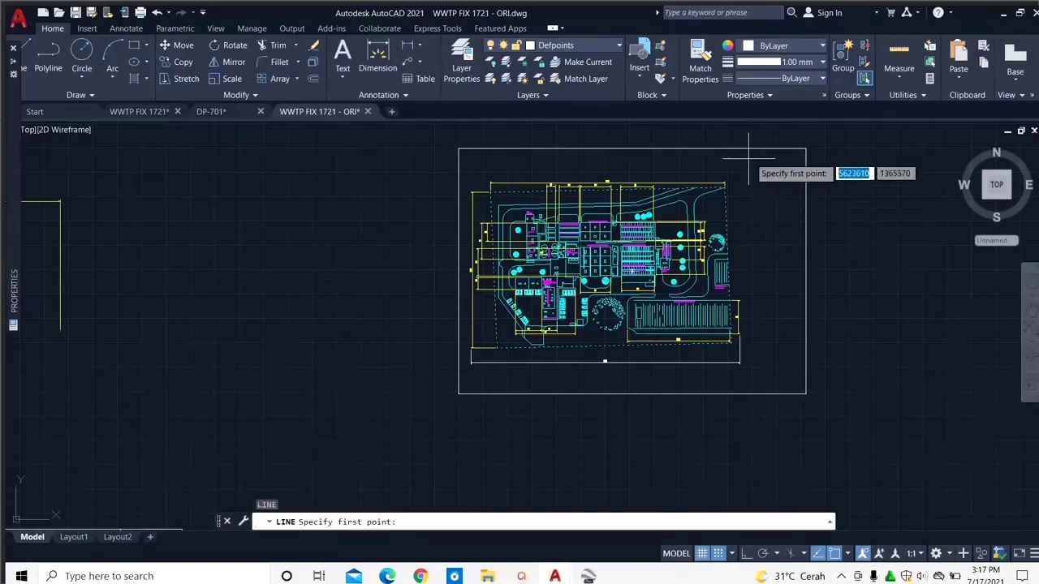
pyautogui.scroll(2, 750, 173)
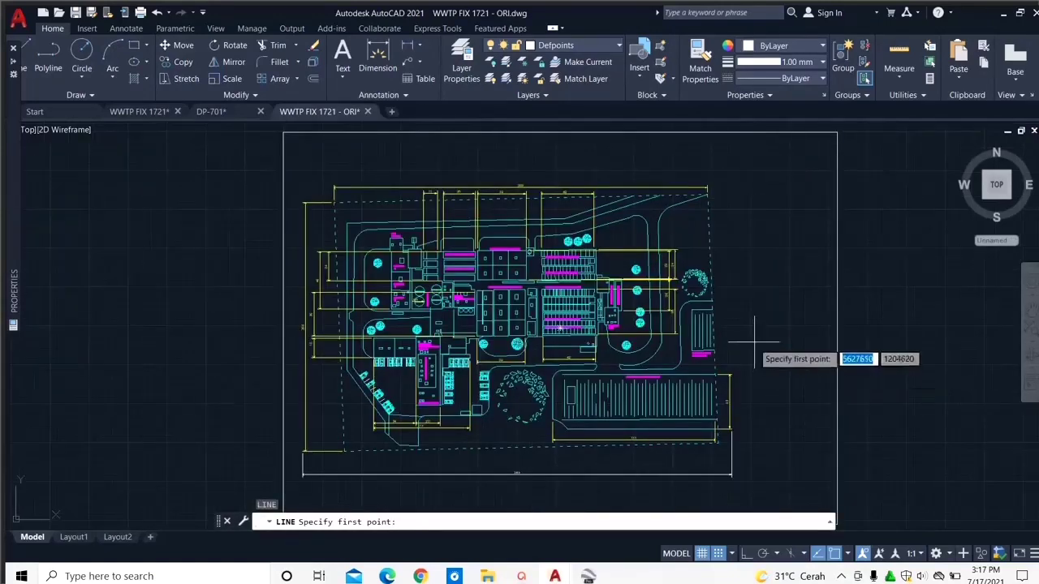
pyautogui.moveTo(754, 352); pyautogui.dragTo(763, 296, button='middle')
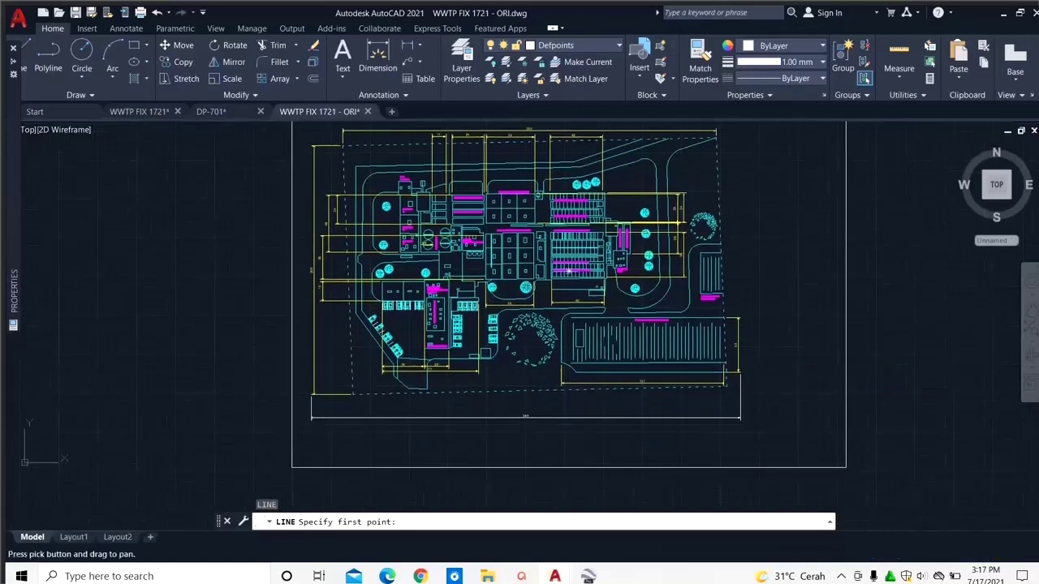
pyautogui.click(750, 467)
pyautogui.scroll(-2, 745, 459)
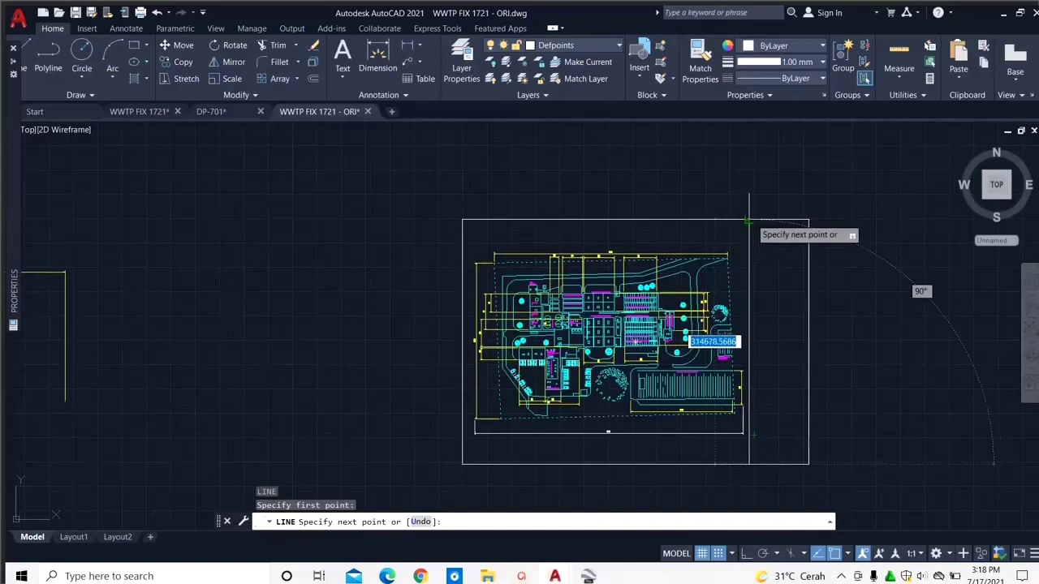
pyautogui.press('Escape')
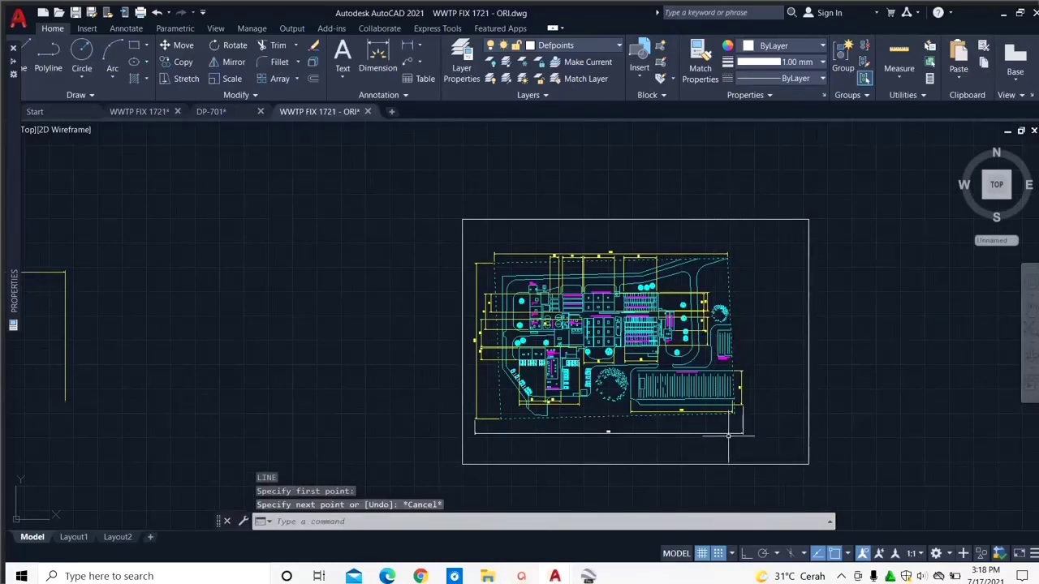
# Step: Draw a vertical line from the frame's lower edge to its upper edge, just beyond the site plan's right side
pyautogui.press('Return')
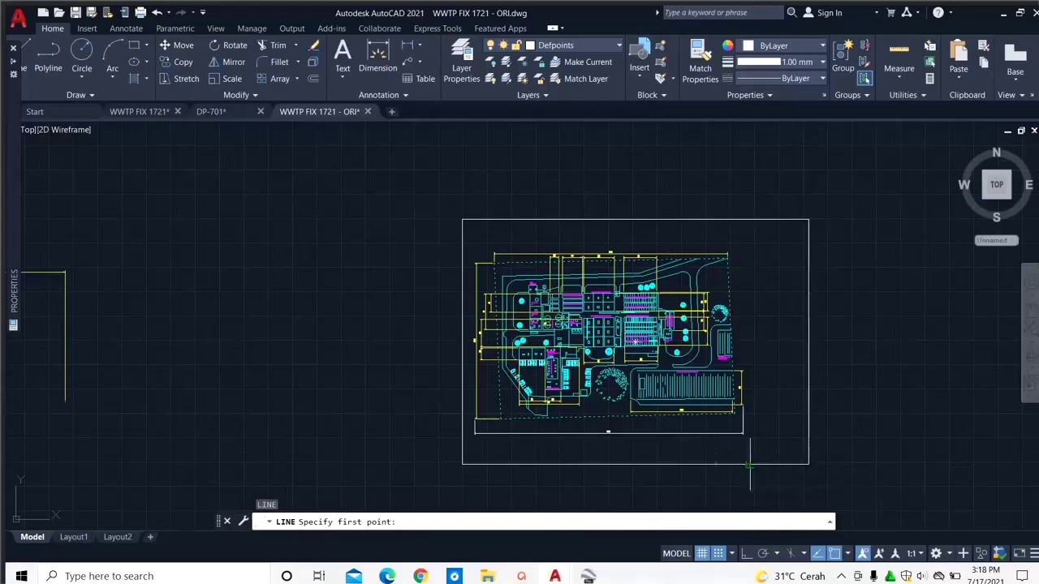
pyautogui.click(750, 466)
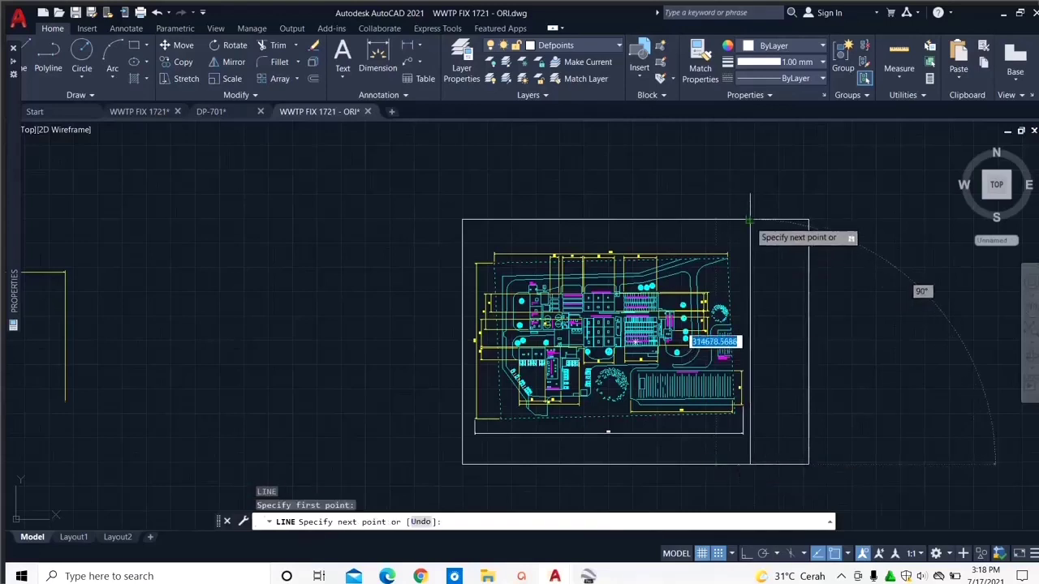
pyautogui.press('Escape')
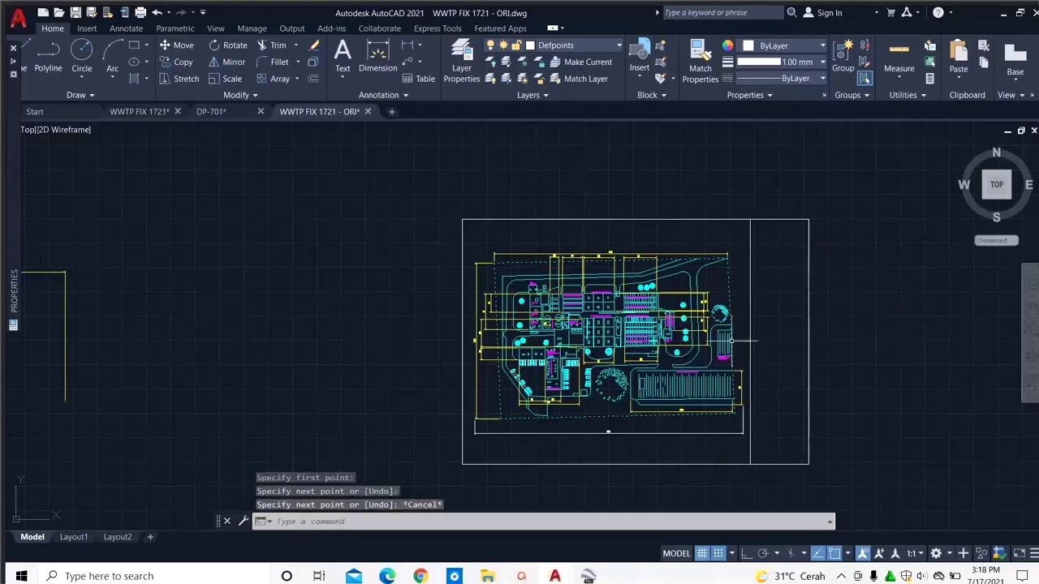
# Step: Delete the white overall width dimension below the site plan
pyautogui.click(706, 444)
pyautogui.click(680, 423)
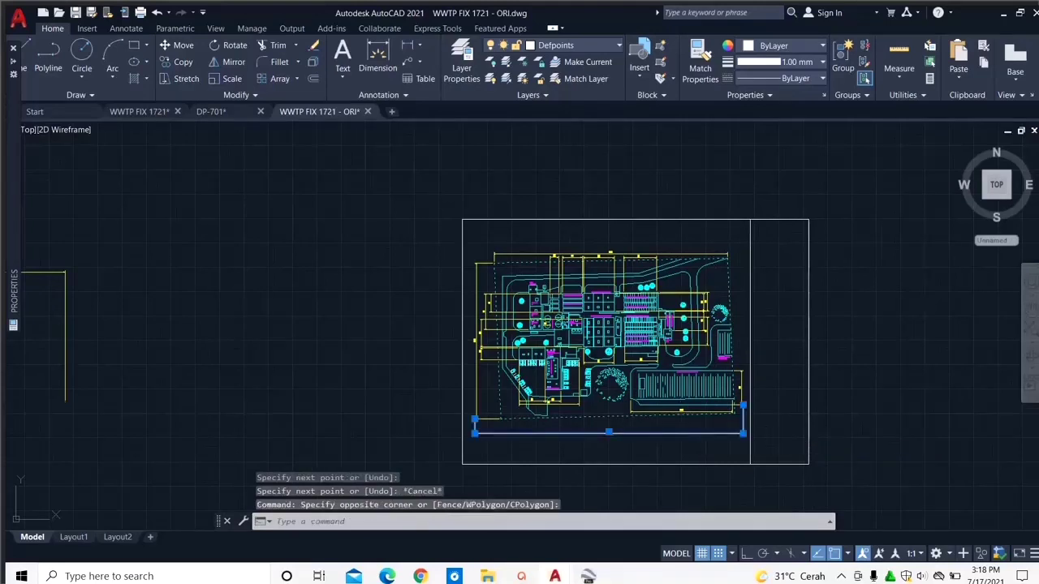
pyautogui.press('Delete')
pyautogui.scroll(2, 726, 335)
pyautogui.moveTo(746, 365)
pyautogui.mouseDown(button='middle')
pyautogui.moveTo(617, 328)
pyautogui.moveTo(625, 327)
pyautogui.mouseUp(button='middle')
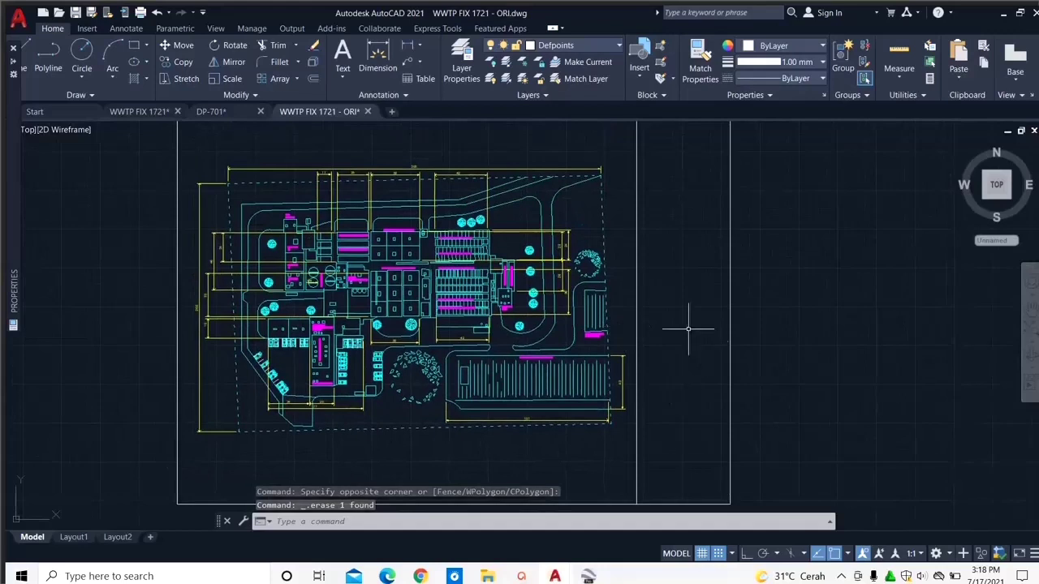
pyautogui.scroll(-2, 683, 354)
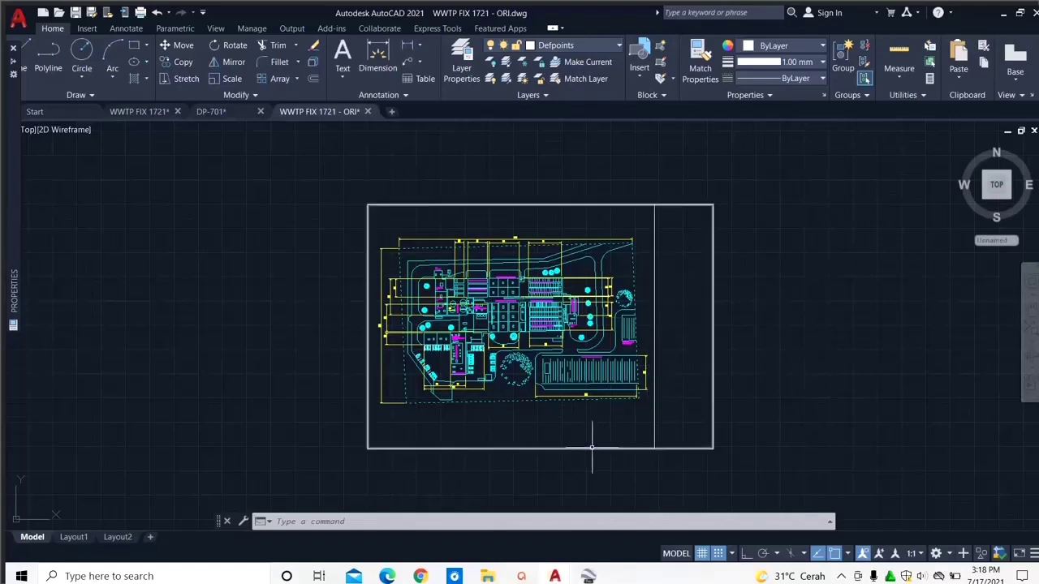
pyautogui.moveTo(600, 417); pyautogui.dragTo(653, 133, button='middle')
pyautogui.moveTo(653, 282); pyautogui.dragTo(668, 221, button='middle')
pyautogui.moveTo(691, 325); pyautogui.dragTo(646, 138, button='middle')
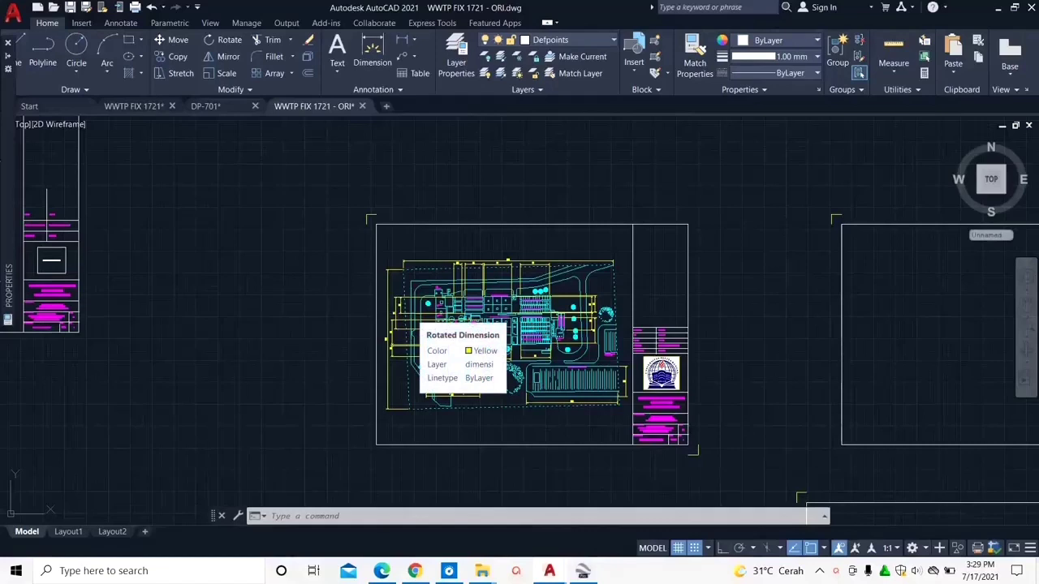
# Step: Start a plot using the previous plot's page setup, with the DWG To PDF.pc3 plotter and ISO full bleed A3 (420.00 x 297.00 MM) paper
pyautogui.hotkey('ctrl', 'p')
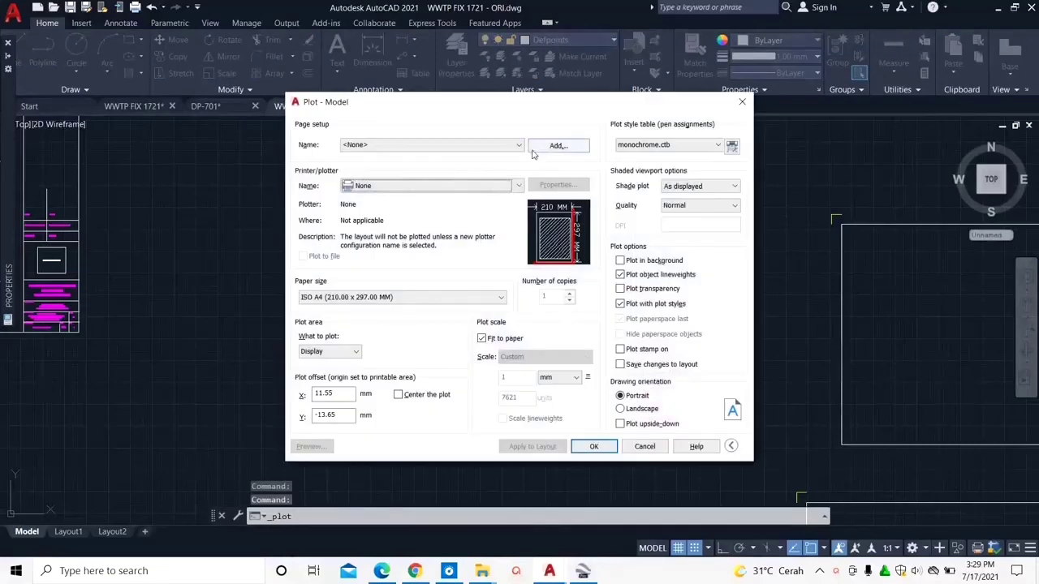
pyautogui.click(471, 146)
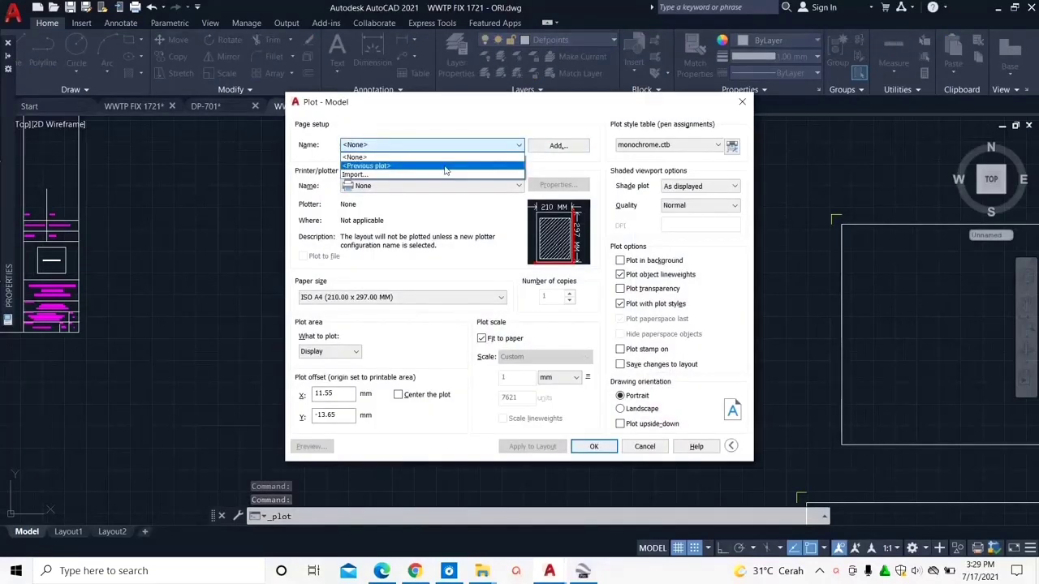
pyautogui.click(444, 166)
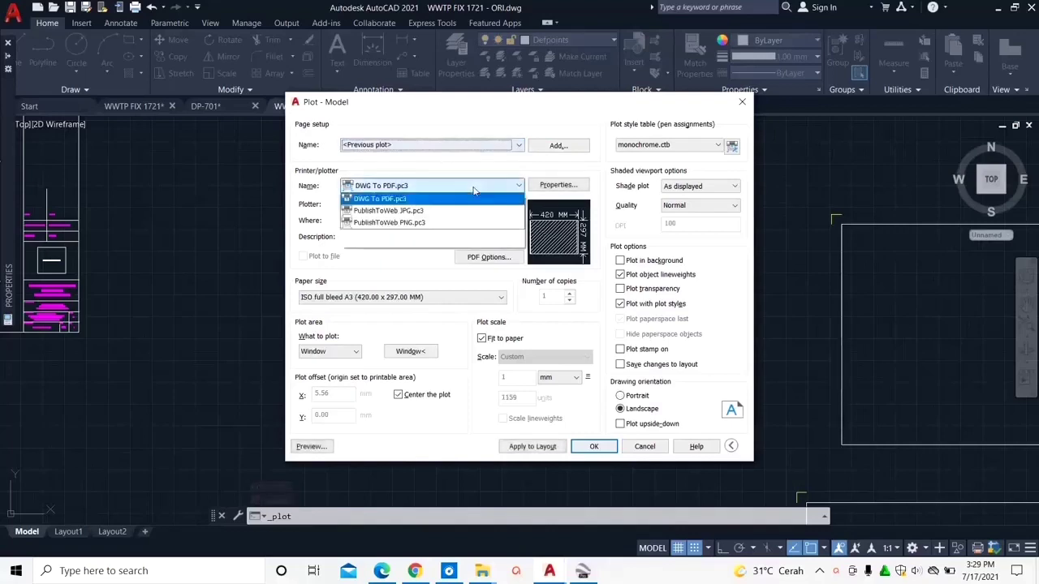
pyautogui.click(475, 187)
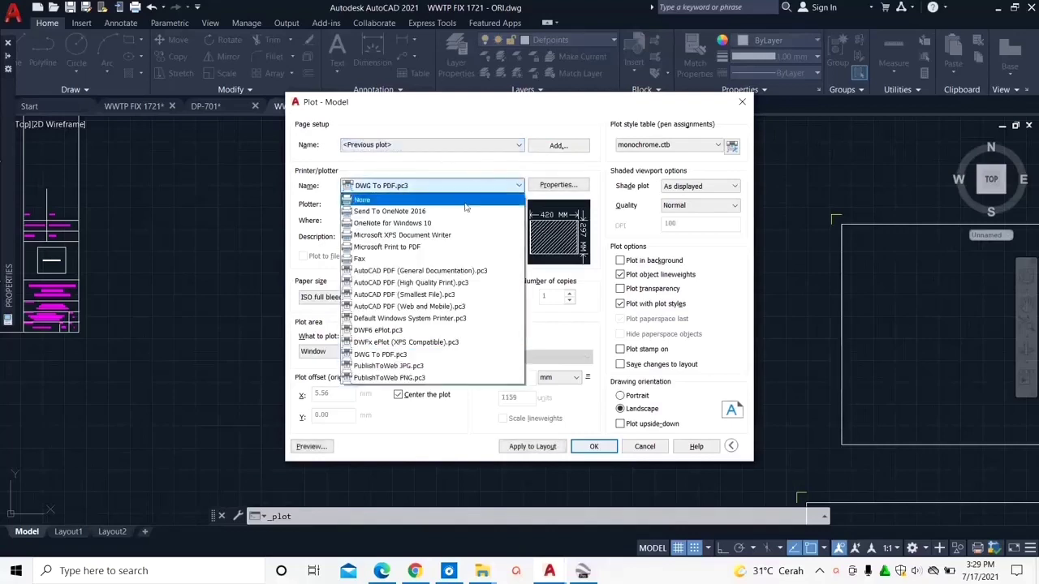
pyautogui.click(390, 353)
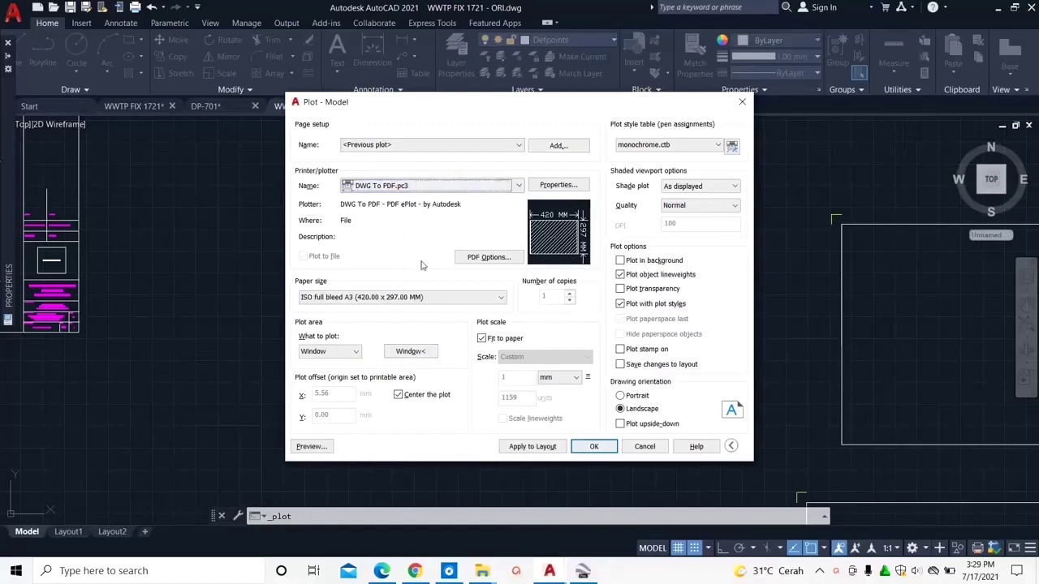
pyautogui.click(415, 298)
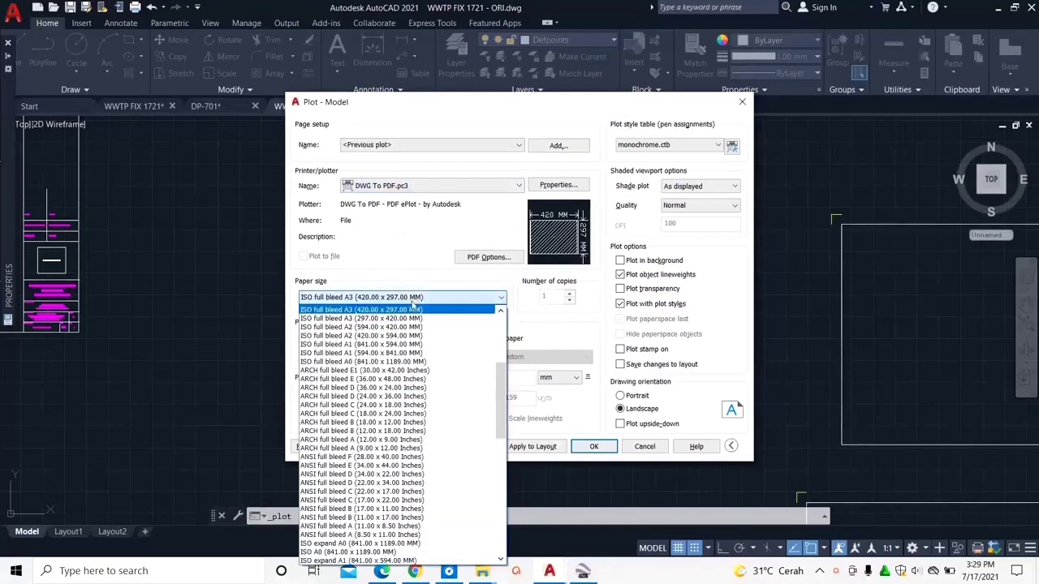
pyautogui.click(401, 312)
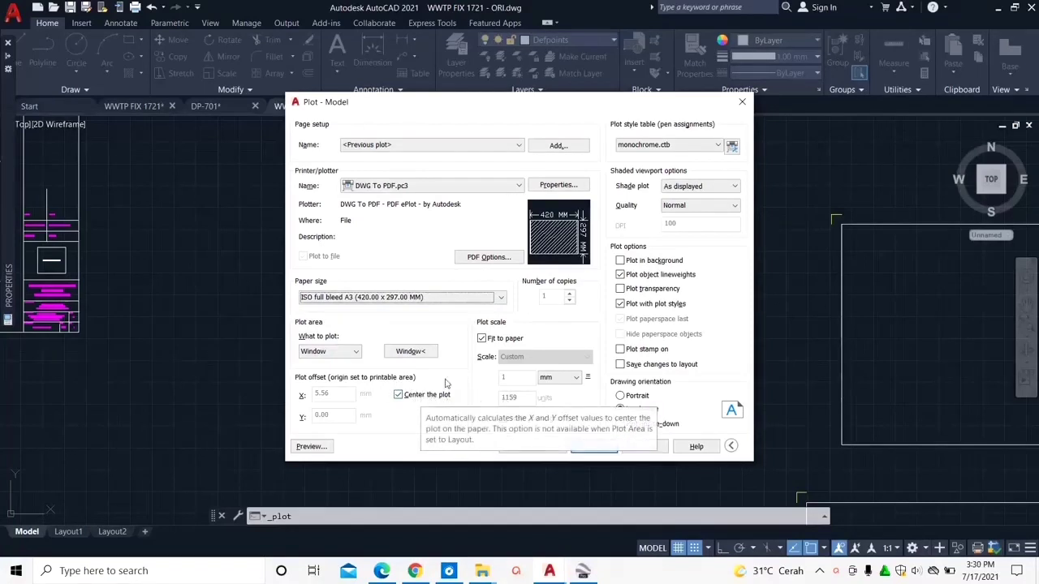
# Step: Set the plot area to a window spanning the outer corner marks of the sheet frame around the site plan
pyautogui.click(329, 351)
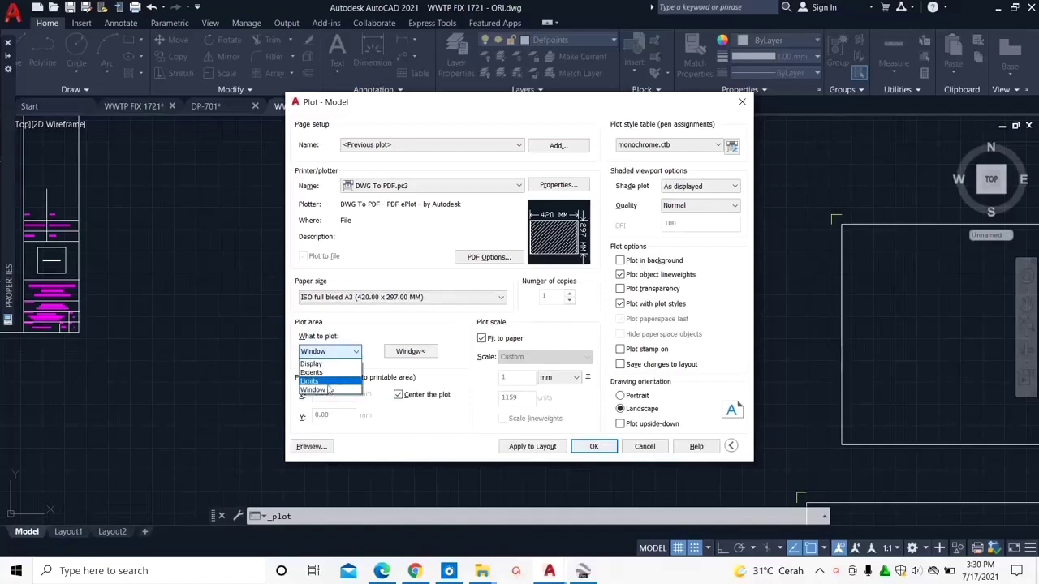
pyautogui.click(441, 382)
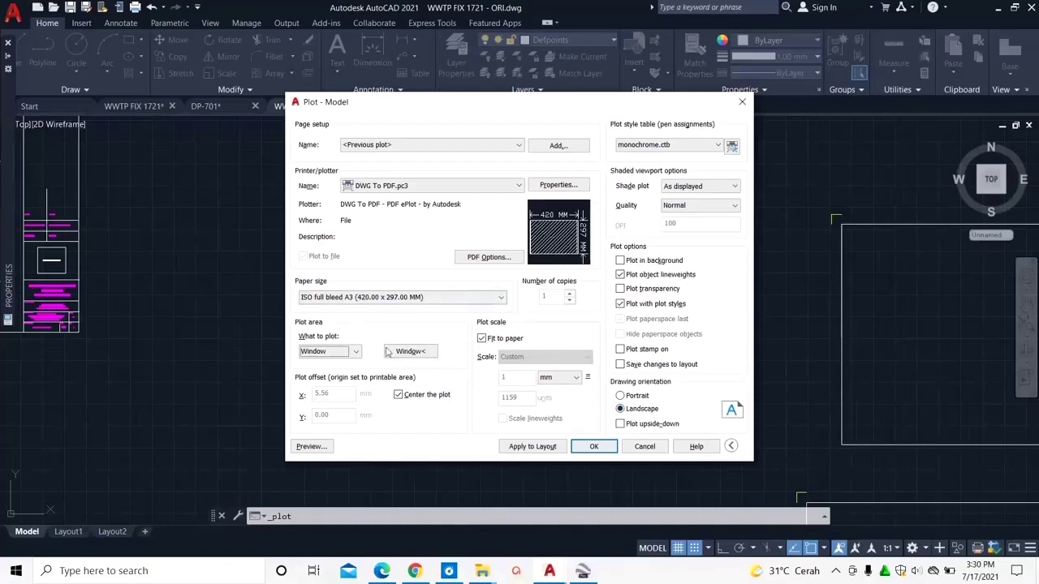
pyautogui.click(356, 351)
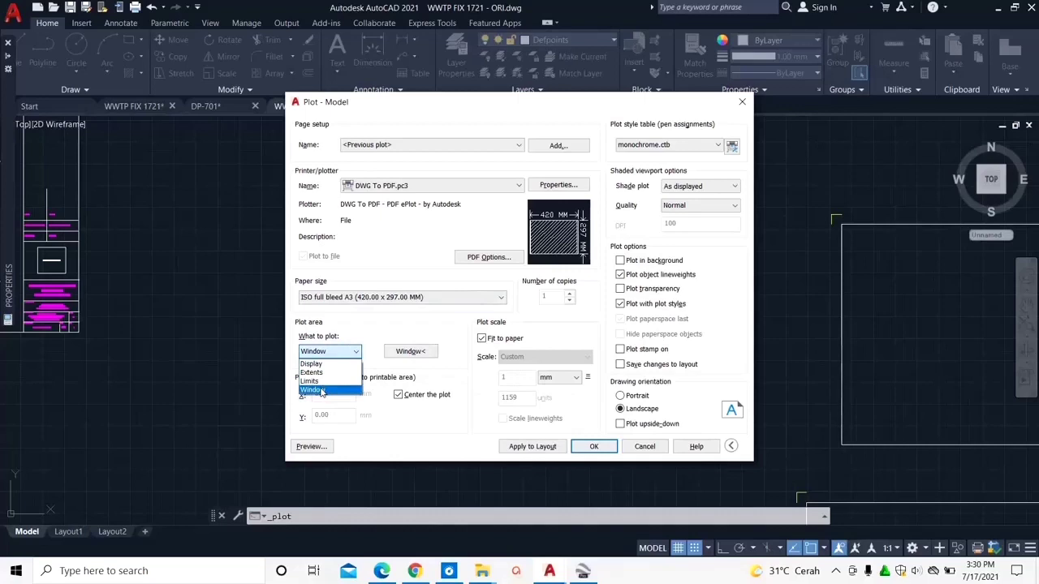
pyautogui.click(322, 391)
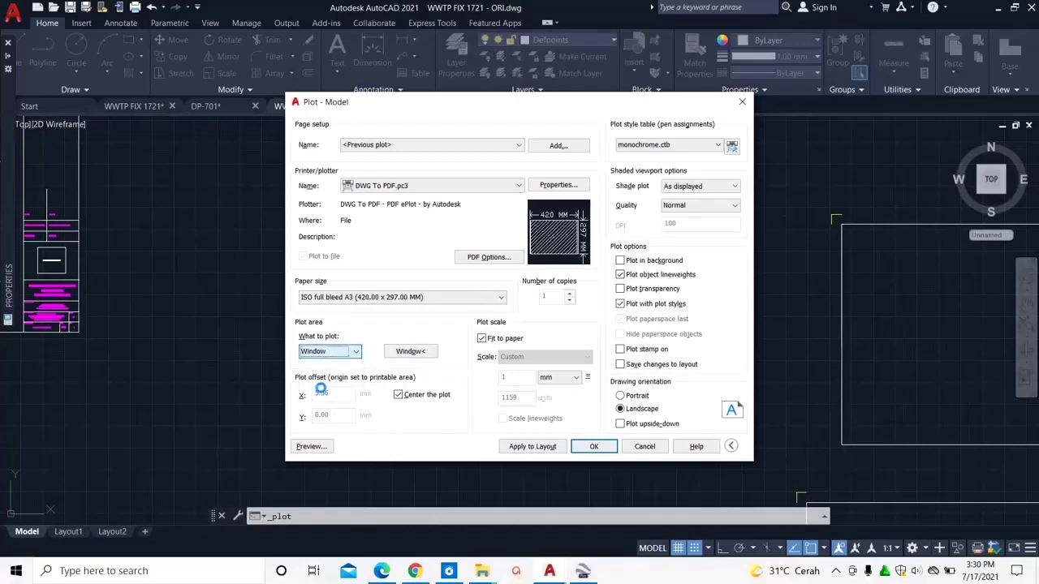
pyautogui.click(411, 352)
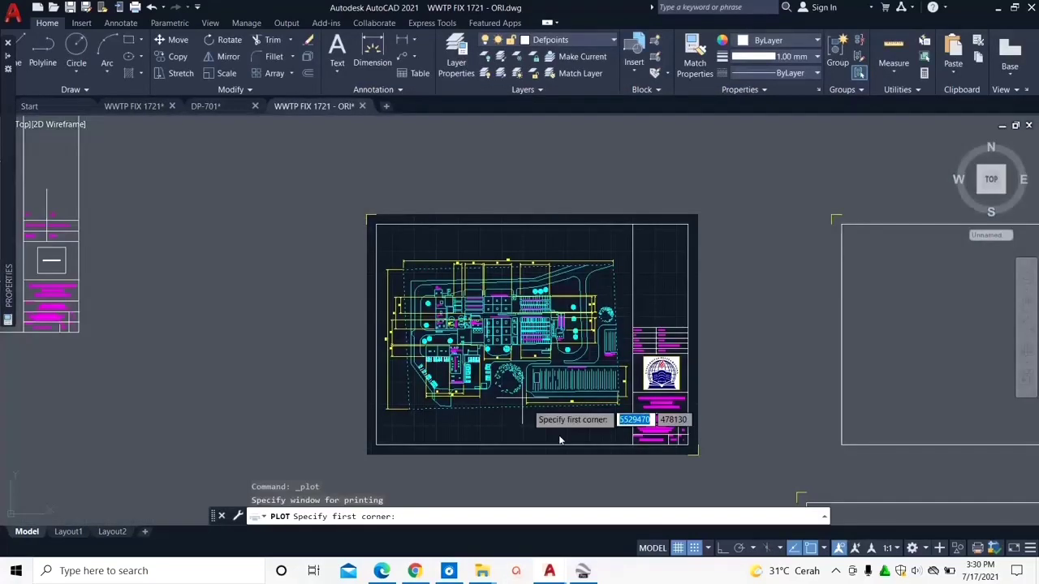
pyautogui.click(698, 458)
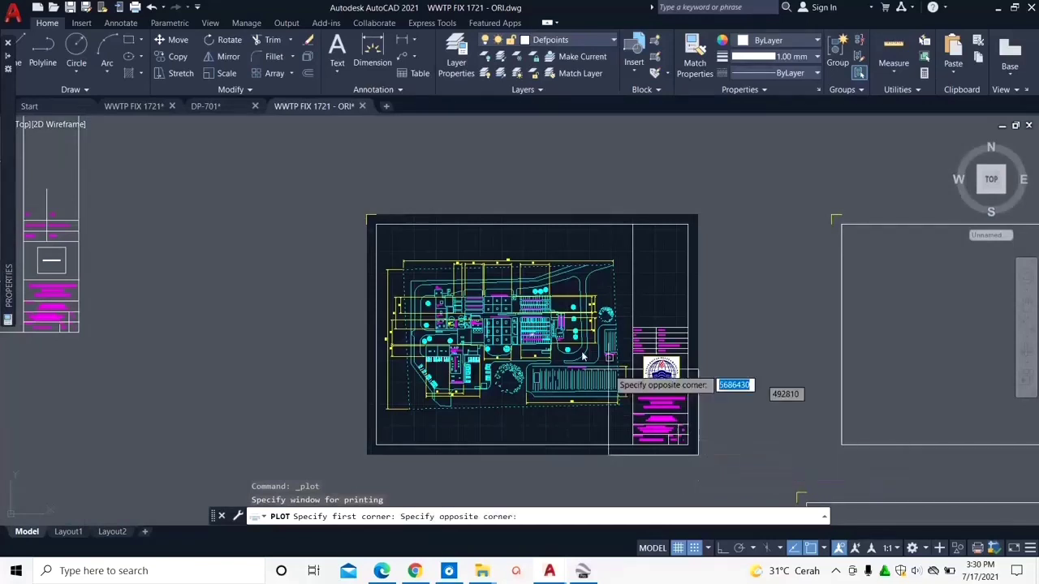
pyautogui.click(368, 208)
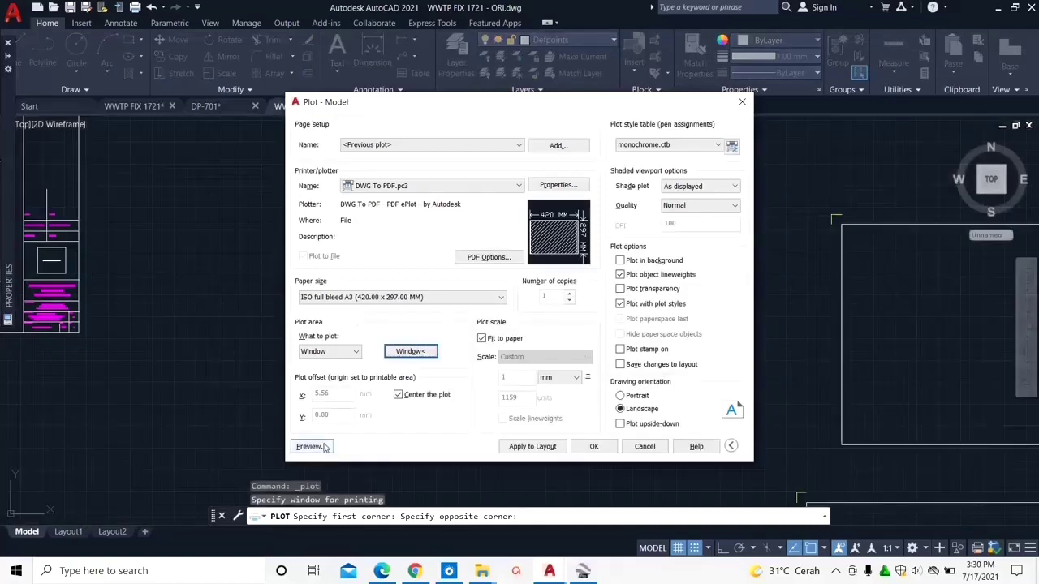
# Step: Preview the plot and examine the site plan's linework and dimensions on the sheet
pyautogui.click(325, 447)
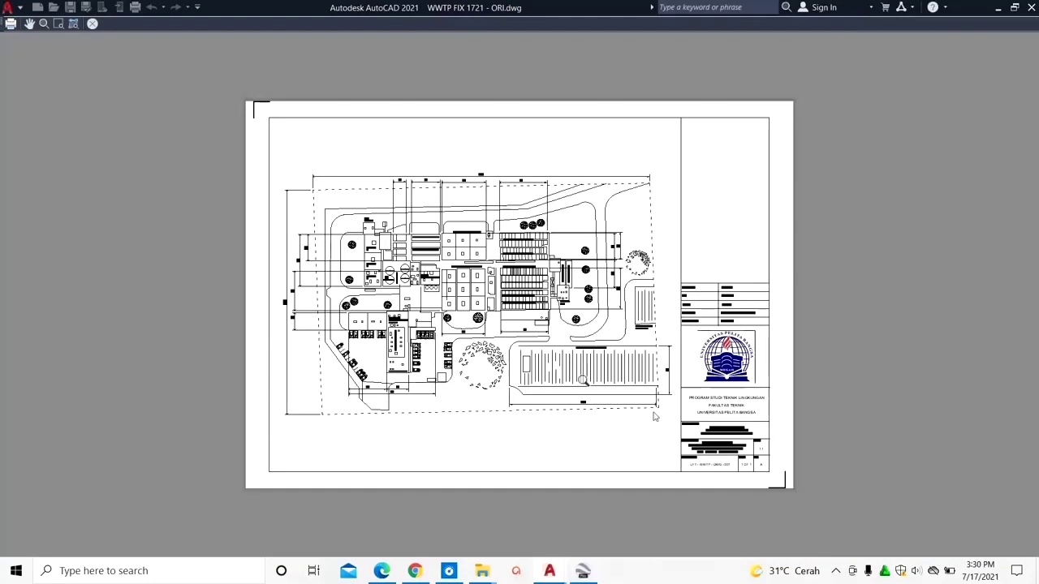
pyautogui.scroll(4, 745, 460)
pyautogui.scroll(2, 748, 447)
pyautogui.scroll(-4, 761, 464)
pyautogui.moveTo(380, 88); pyautogui.dragTo(626, 232, button='middle')
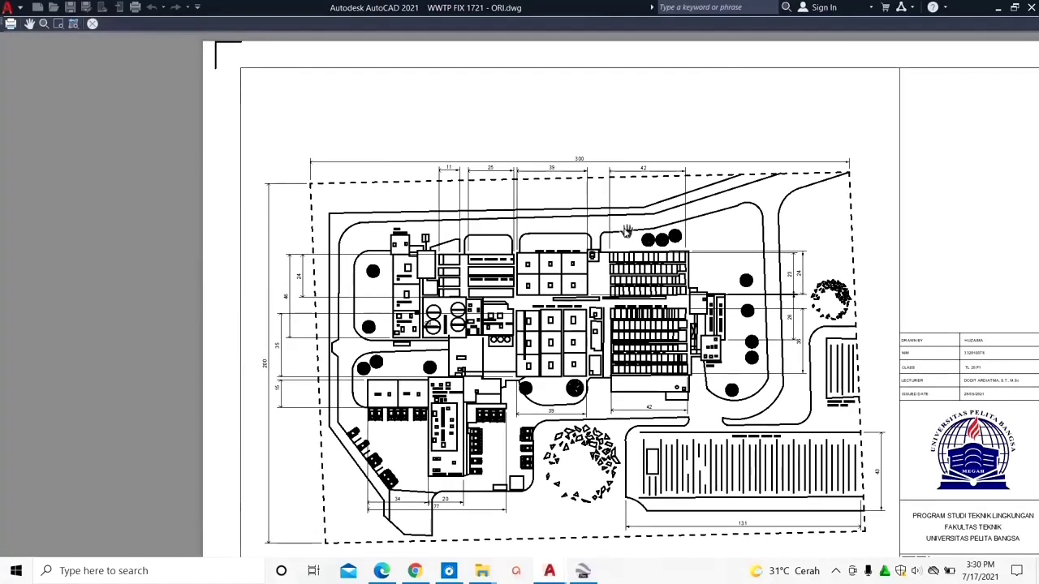
pyautogui.scroll(6, 555, 145)
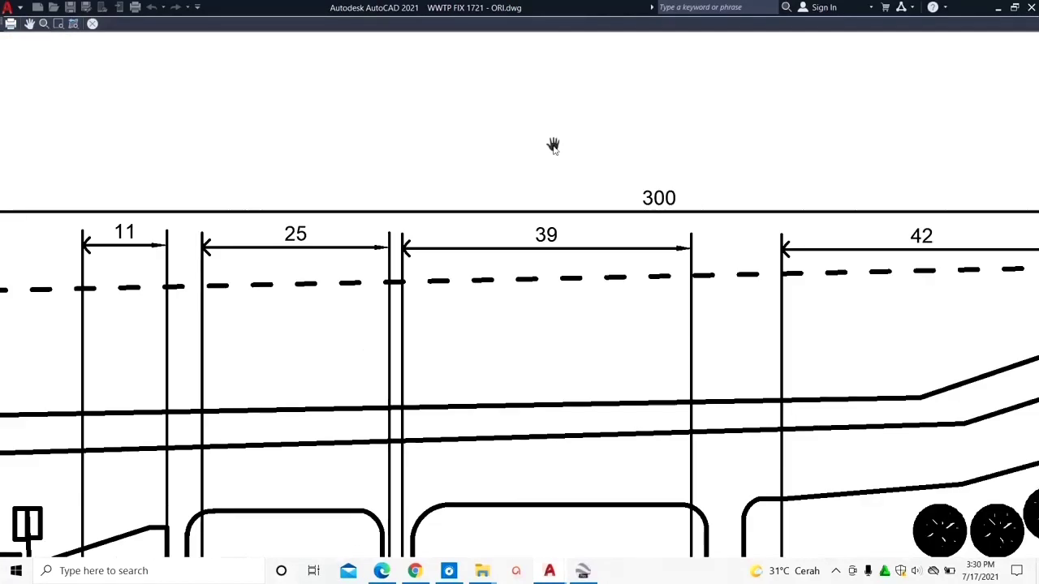
pyautogui.scroll(-2, 554, 148)
pyautogui.scroll(-4, 552, 151)
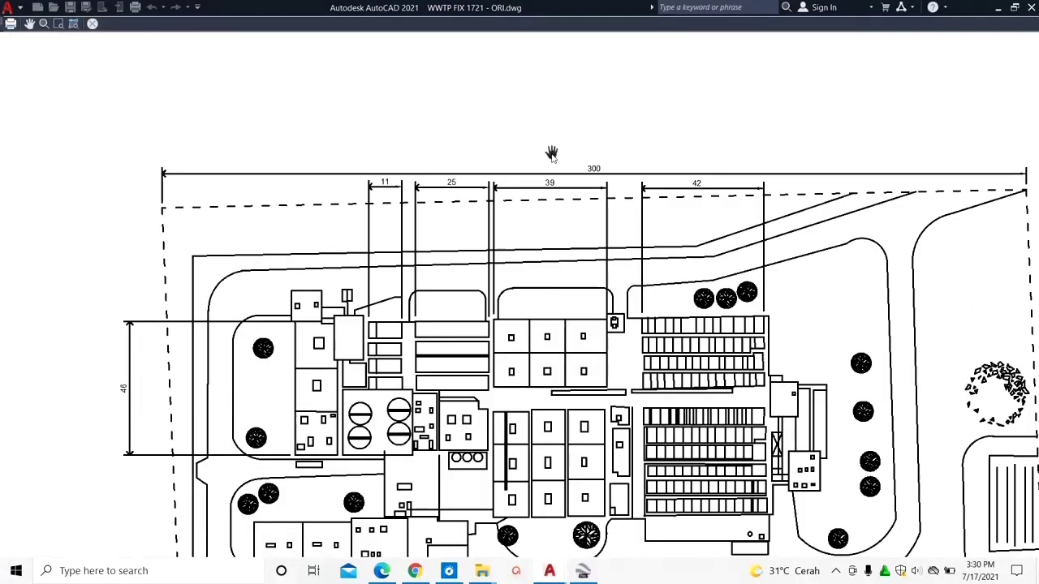
pyautogui.moveTo(448, 345); pyautogui.dragTo(391, 233, button='middle')
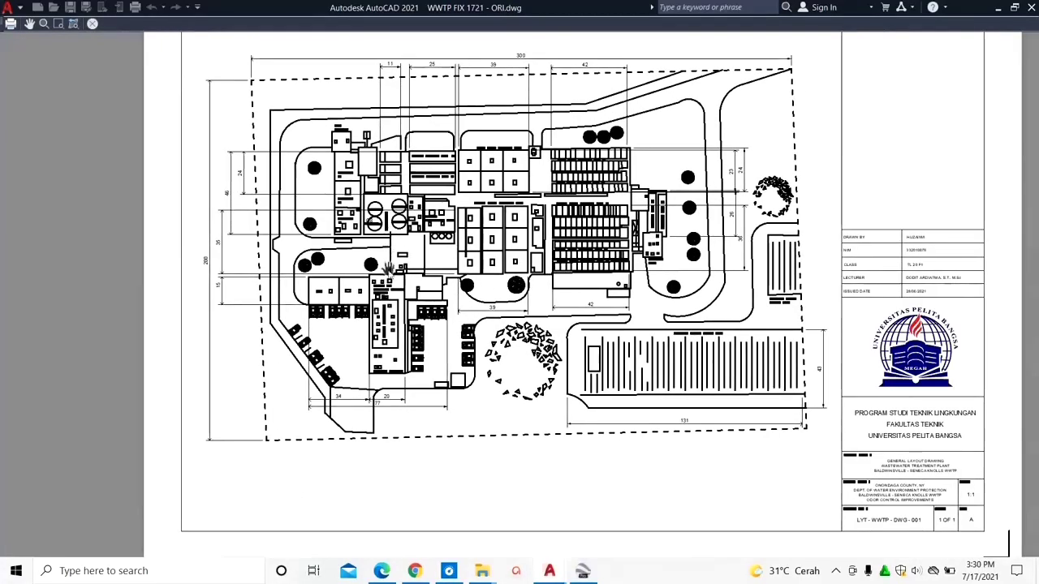
pyautogui.scroll(-2, 388, 272)
pyautogui.rightClick(391, 257)
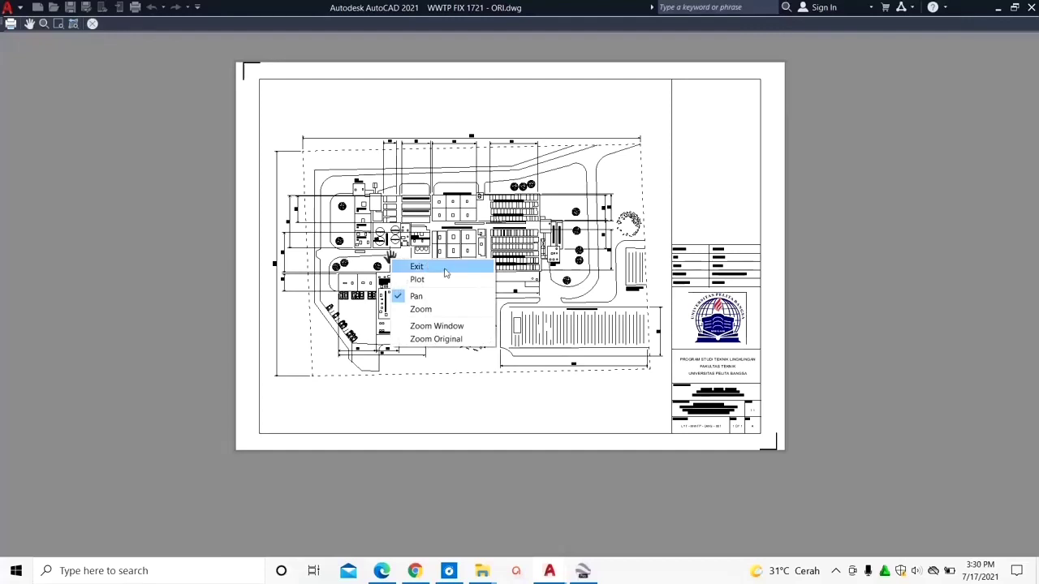
pyautogui.click(405, 221)
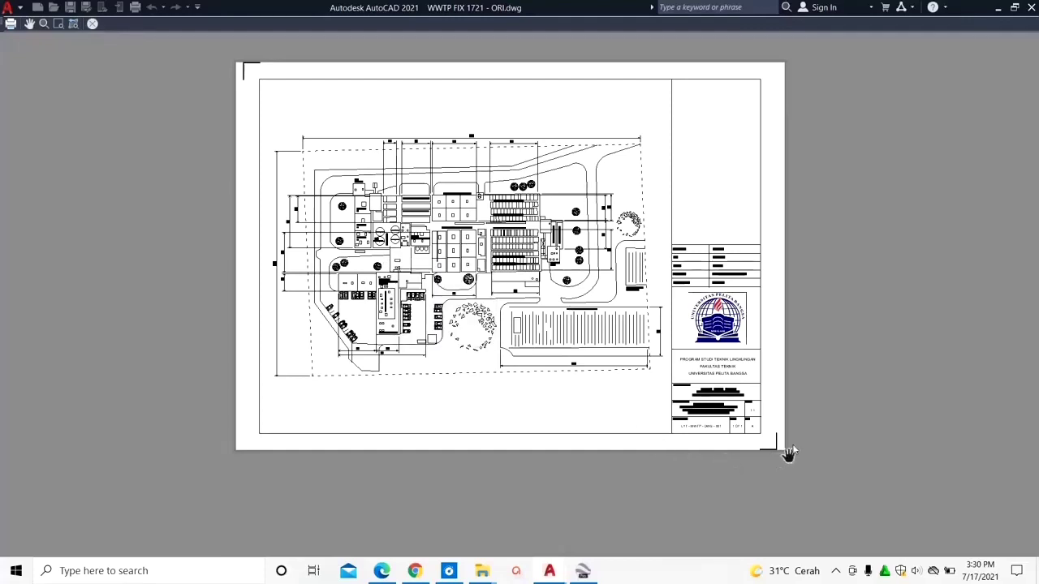
# Step: Examine the title block's text and logo in the plot preview, including the drawing title, scale, sheet and revision cells
pyautogui.scroll(4, 786, 448)
pyautogui.scroll(2, 690, 335)
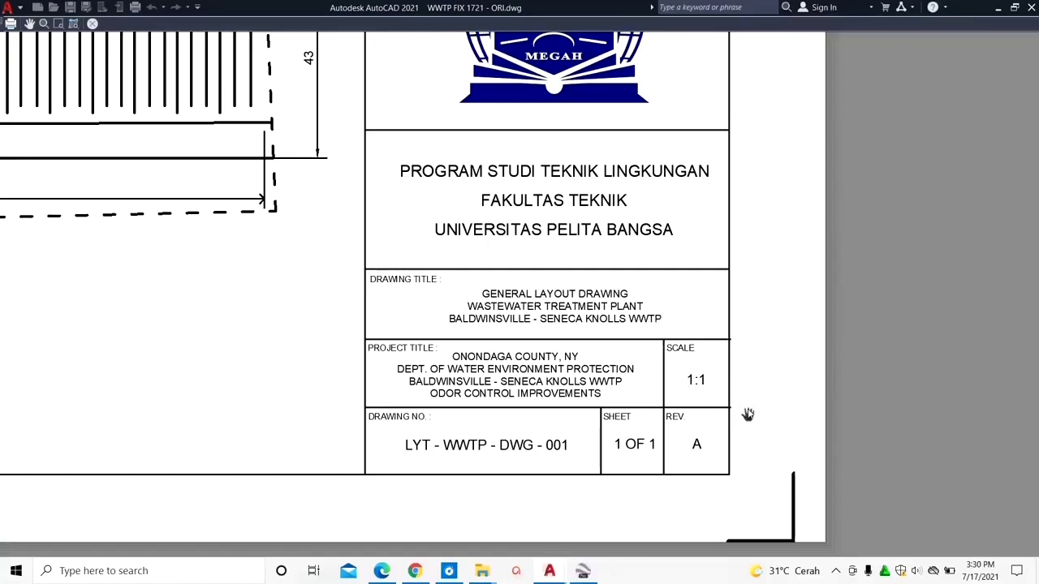
pyautogui.scroll(-2, 707, 418)
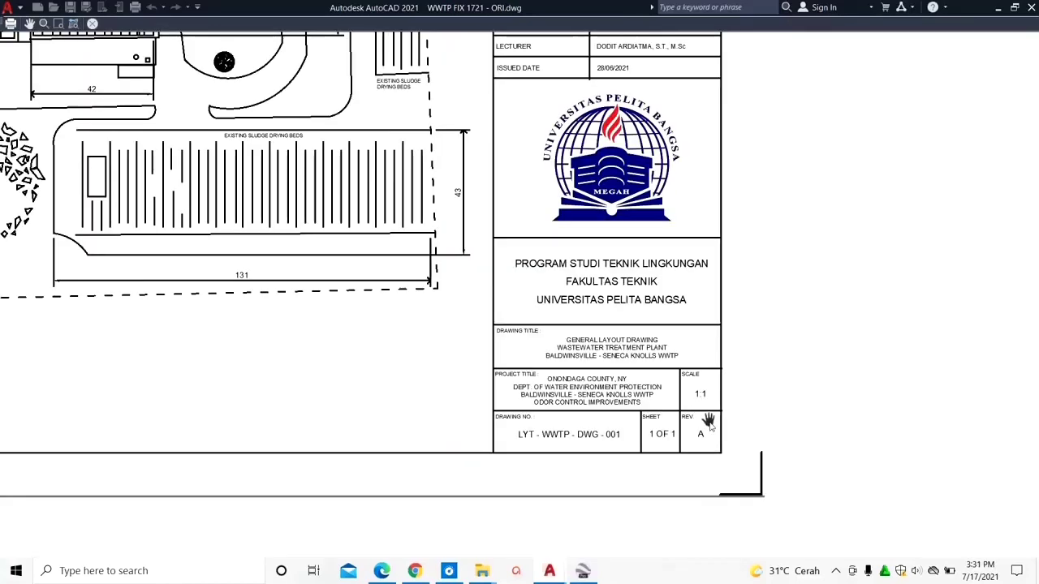
pyautogui.scroll(-2, 711, 429)
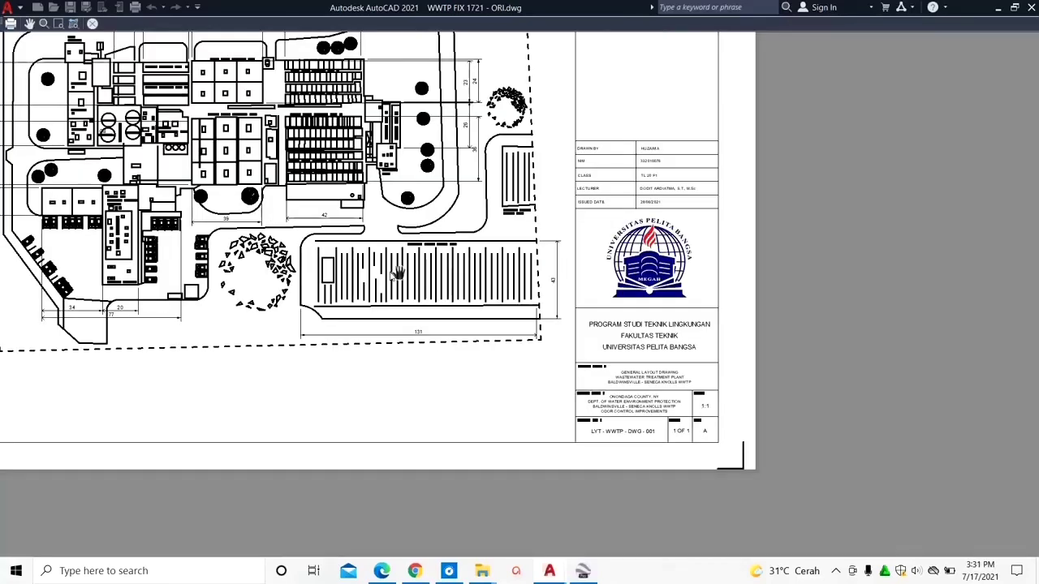
pyautogui.moveTo(416, 296)
pyautogui.mouseDown()
pyautogui.moveTo(613, 451)
pyautogui.moveTo(693, 479)
pyautogui.moveTo(750, 477)
pyautogui.mouseUp()
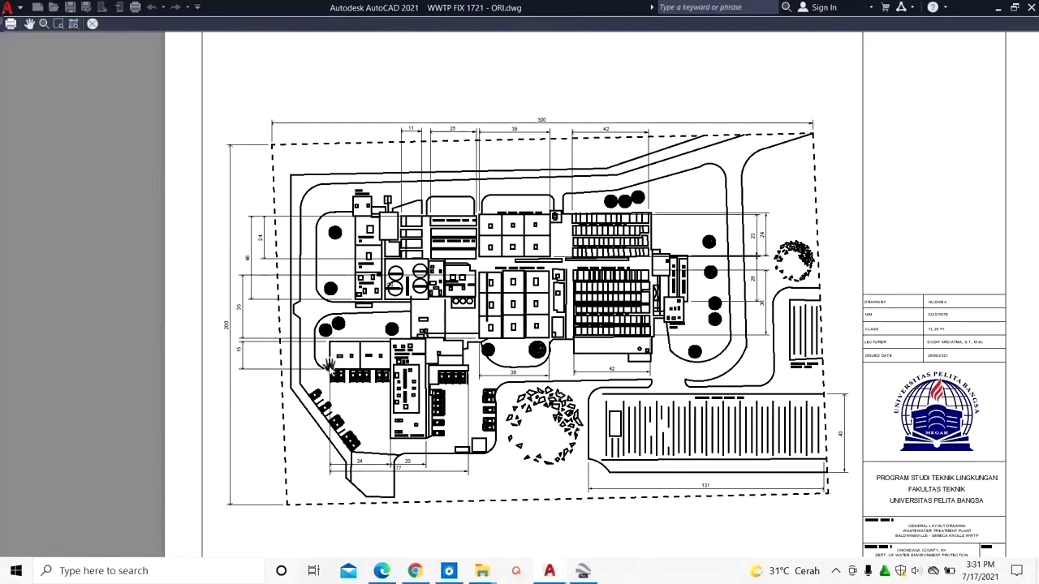
pyautogui.scroll(-3, 330, 366)
pyautogui.scroll(3, 330, 366)
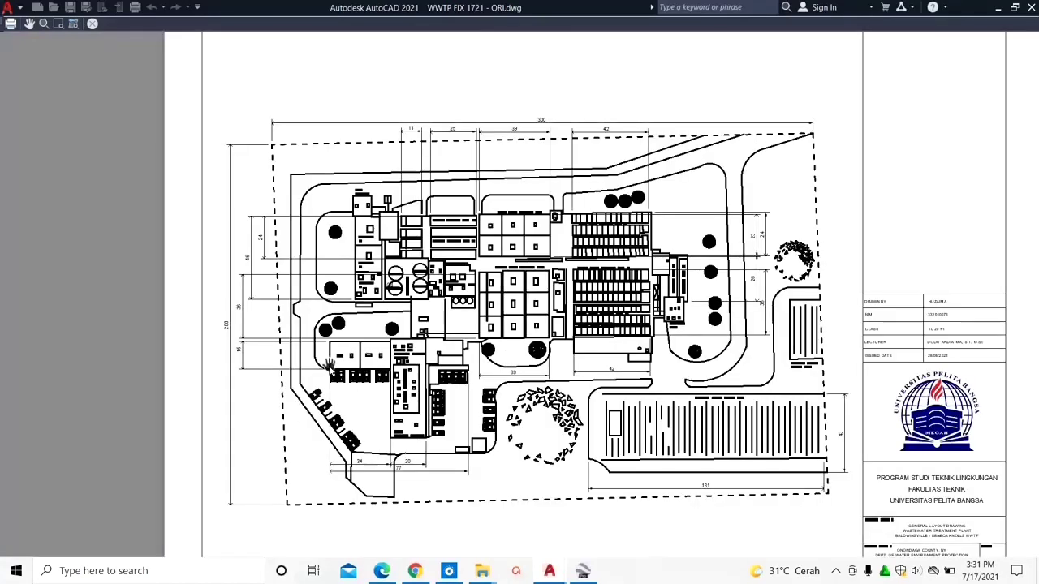
pyautogui.moveTo(524, 268); pyautogui.dragTo(473, 293)
# Step: Plot the previewed sheet to a PDF in Documents, shortening the file name to "WWTP FIX 1721 -"
pyautogui.rightClick(472, 294)
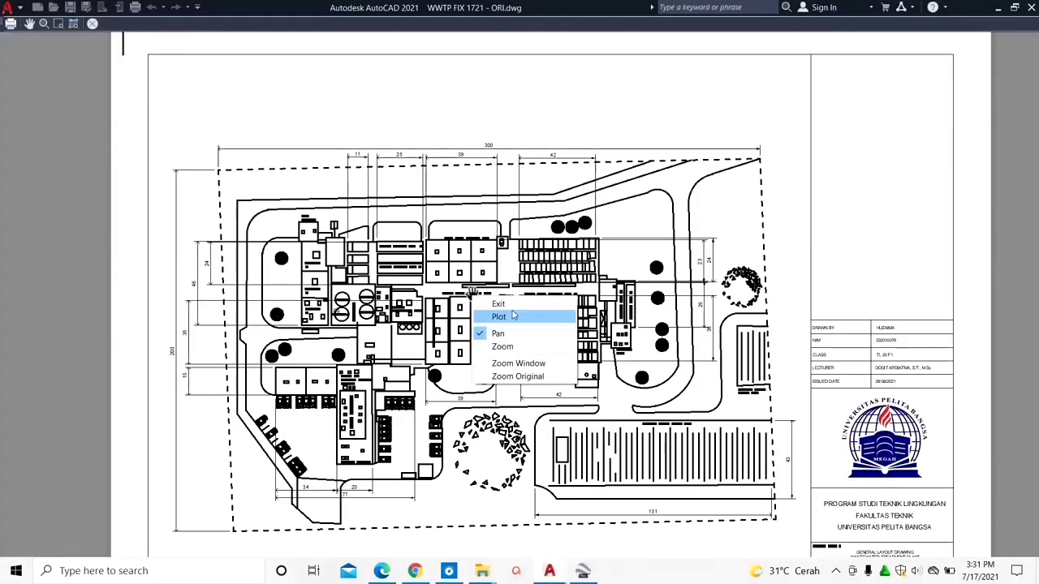
pyautogui.click(500, 317)
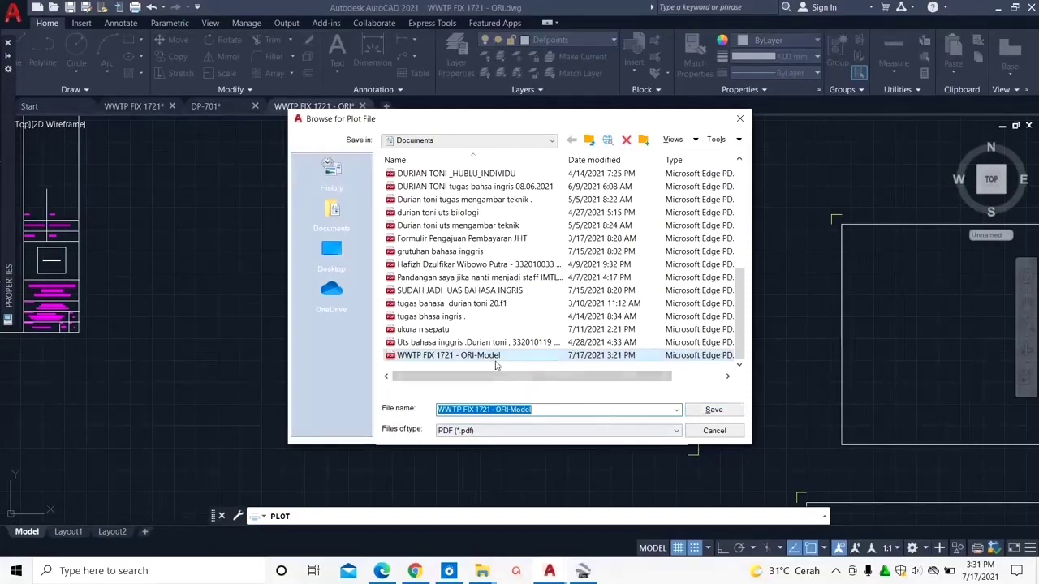
pyautogui.click(525, 410)
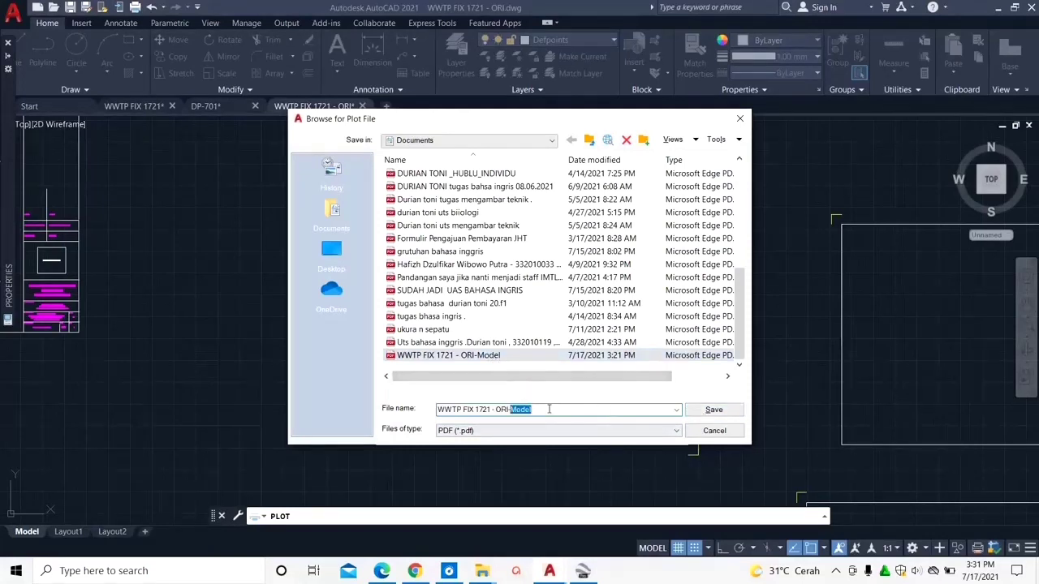
pyautogui.press('BackSpace')
pyautogui.press('BackSpace')
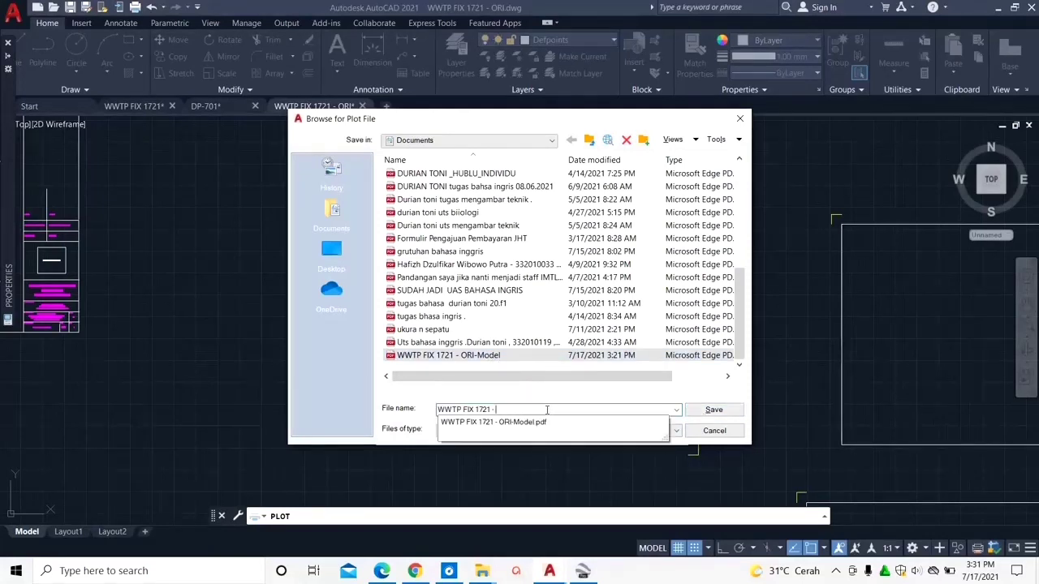
pyautogui.click(711, 410)
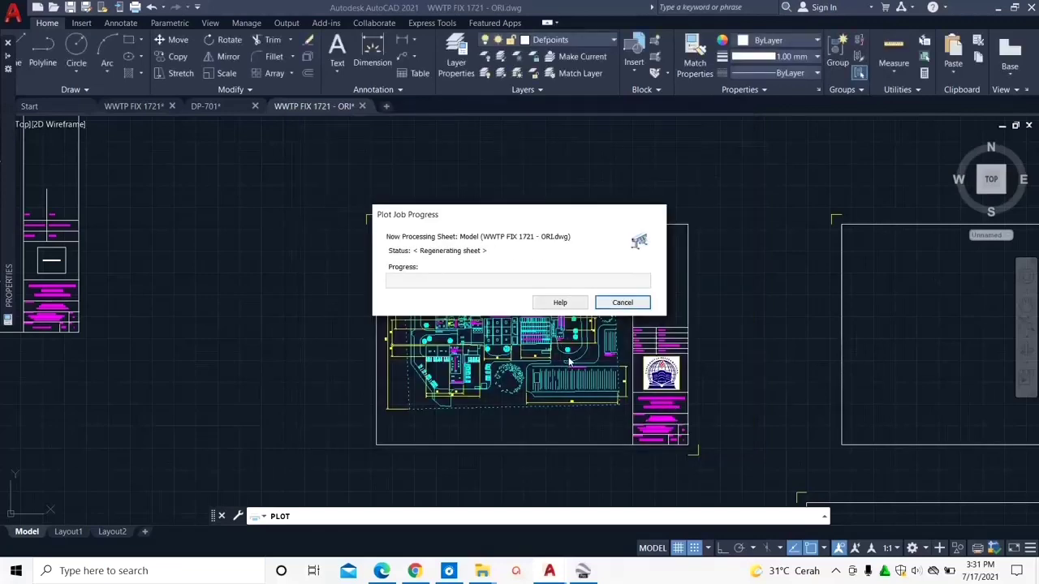
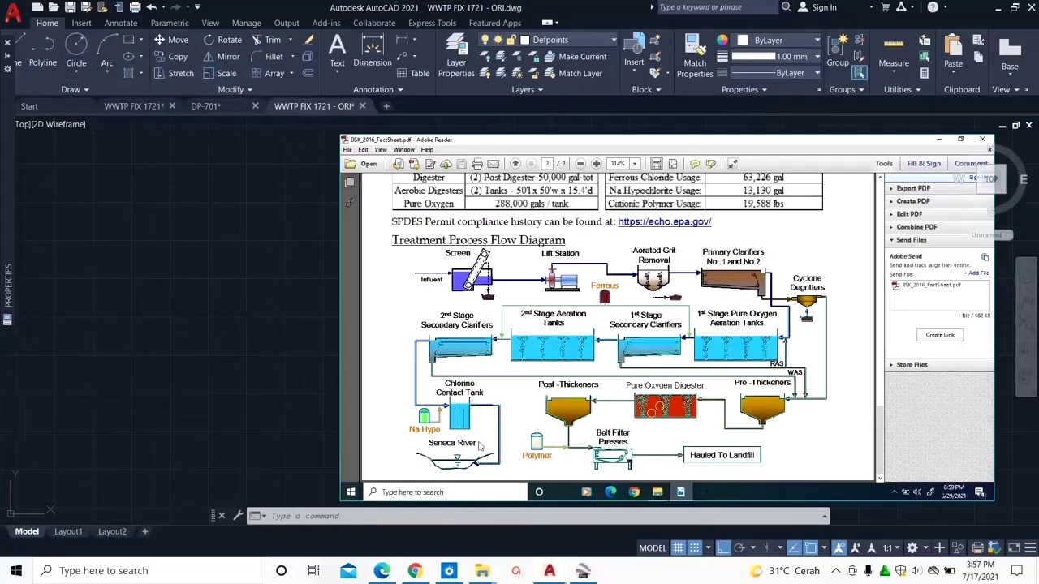
# Step: Examine the units and flow arrows of the Treatment Process Flow Diagram in the inserted fact sheet image
pyautogui.scroll(4, 475, 276)
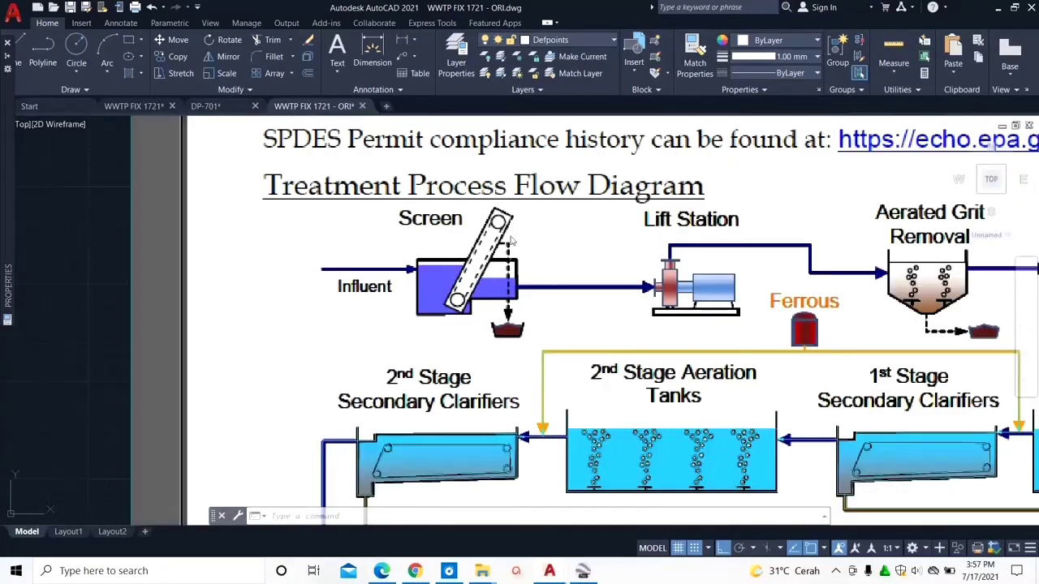
pyautogui.scroll(-2, 511, 250)
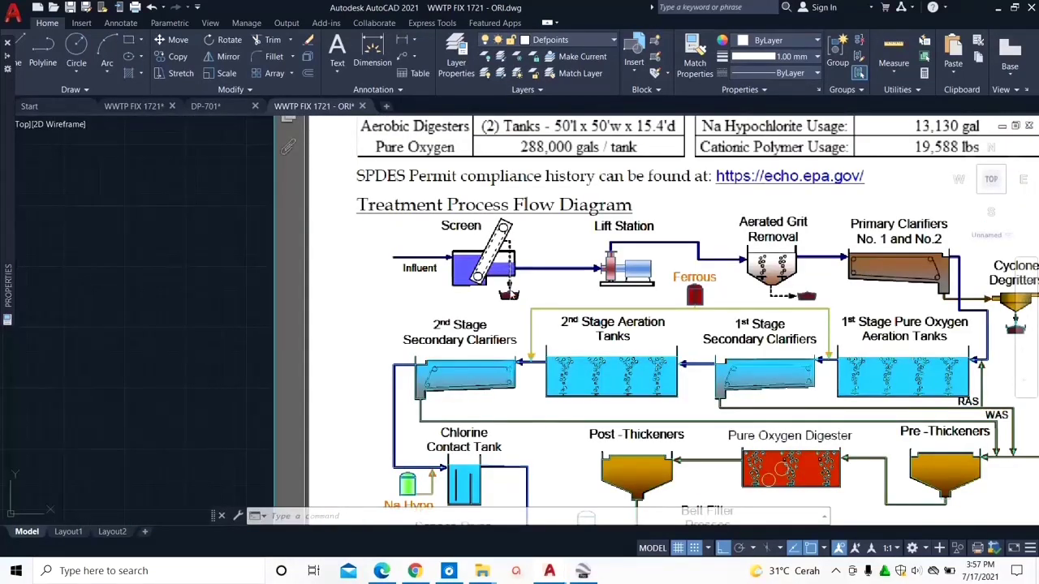
pyautogui.scroll(-4, 521, 311)
pyautogui.scroll(-2, 479, 341)
# Step: Draw a leader in empty space with a horizontal arrow segment and a vertical segment going up, using the None annotation option
pyautogui.moveTo(519, 340); pyautogui.dragTo(633, 348, button='middle')
pyautogui.scroll(5, 294, 305)
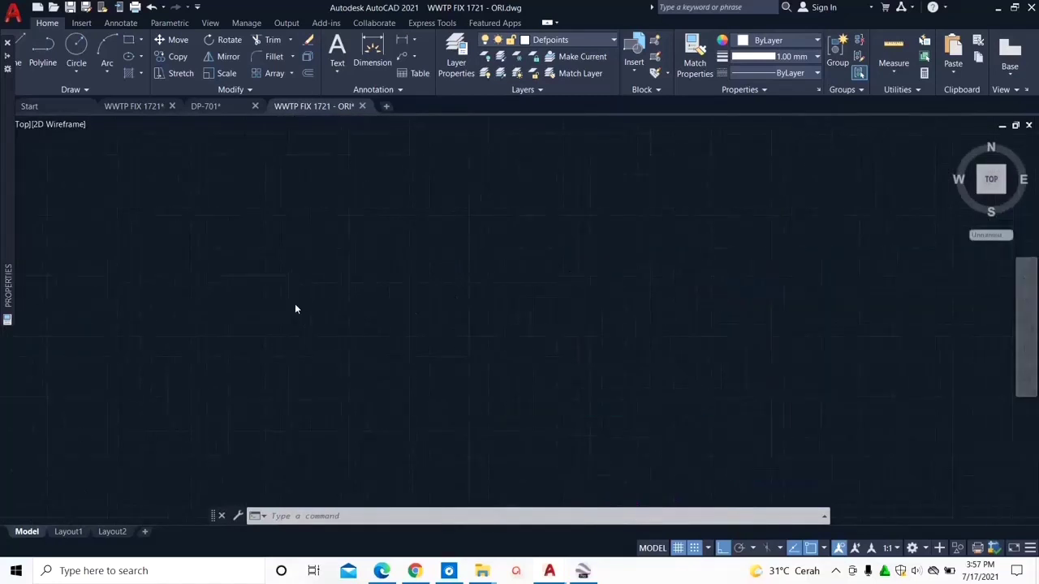
pyautogui.write('EAD')
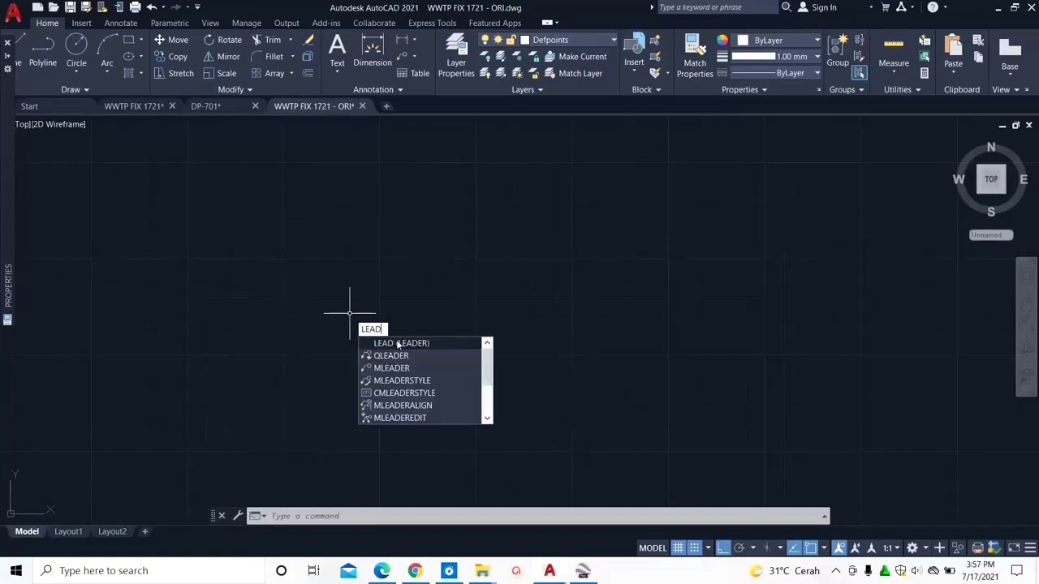
pyautogui.press('Return')
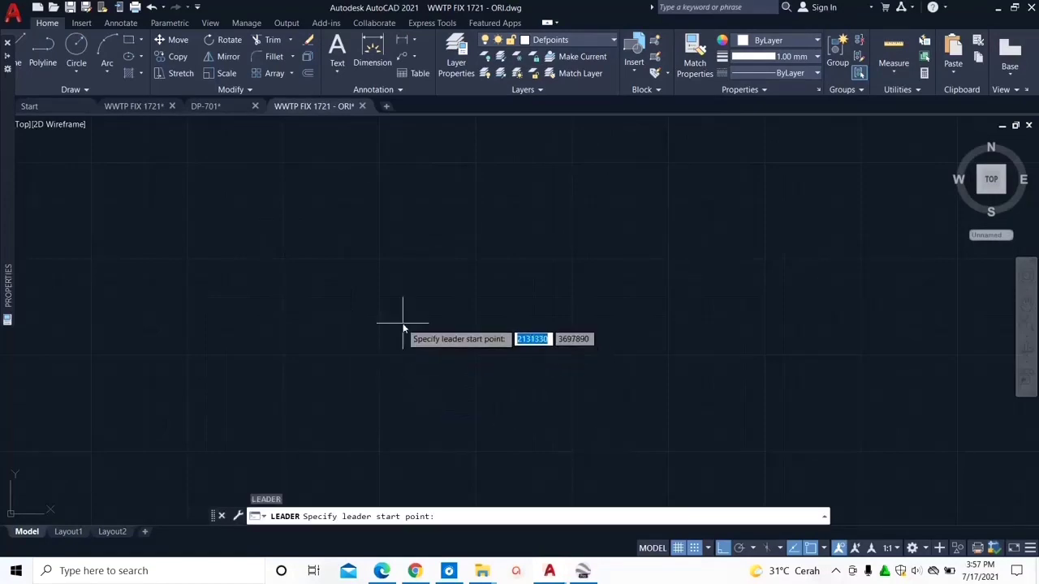
pyautogui.click(418, 347)
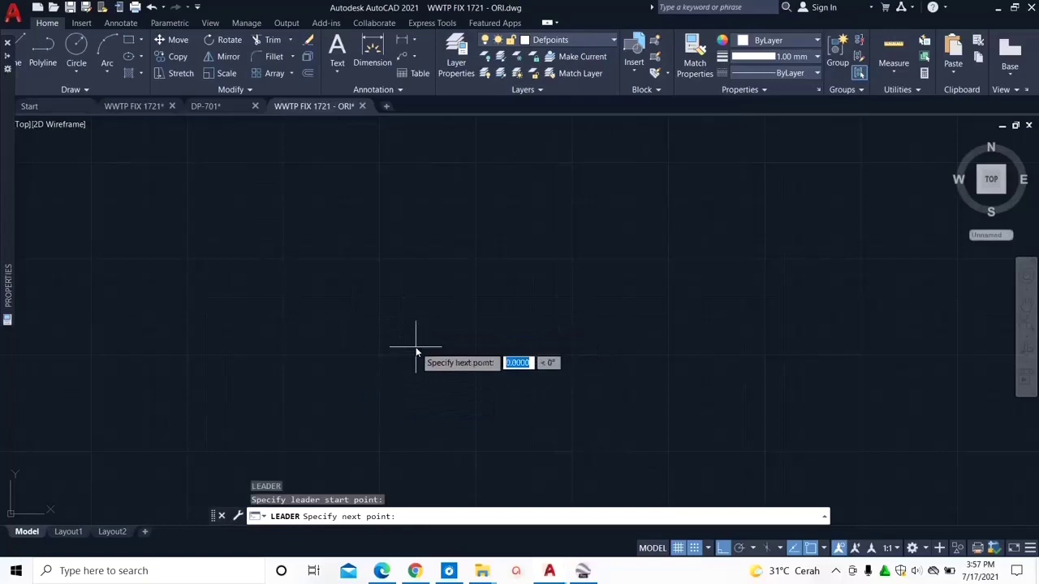
pyautogui.click(487, 345)
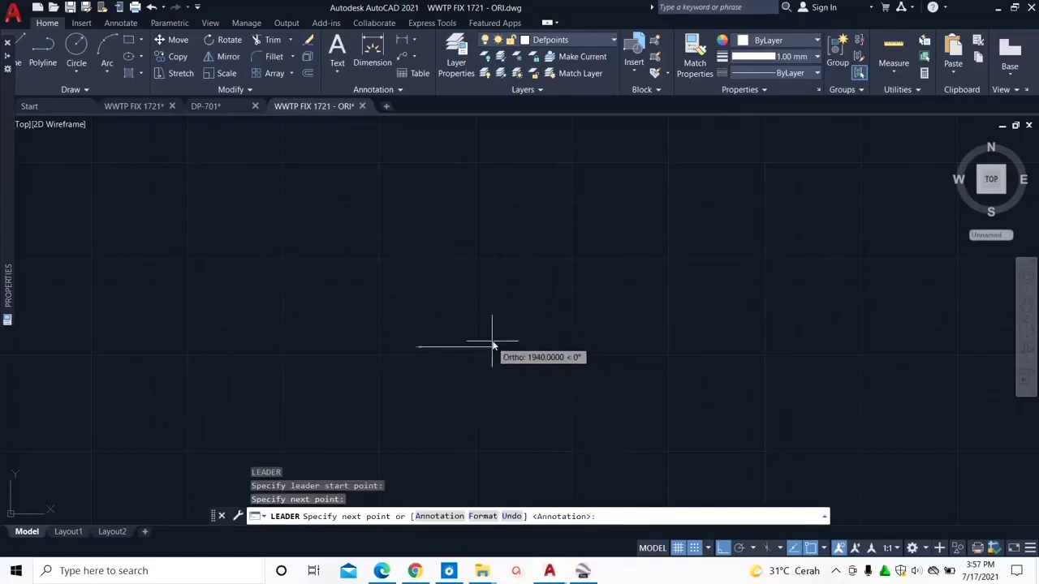
pyautogui.click(486, 279)
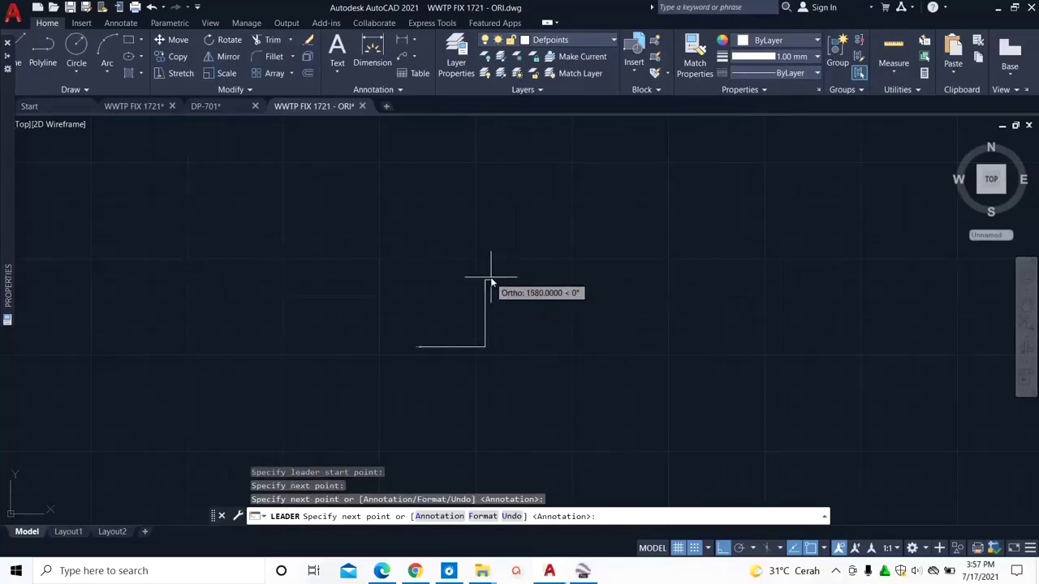
pyautogui.press('Return')
pyautogui.press('Return')
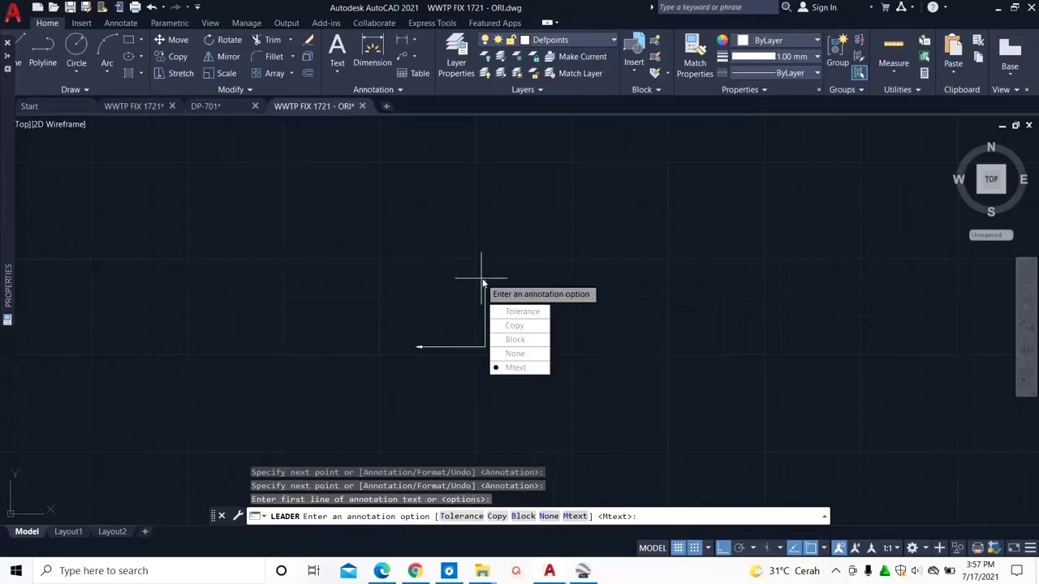
pyautogui.click(517, 354)
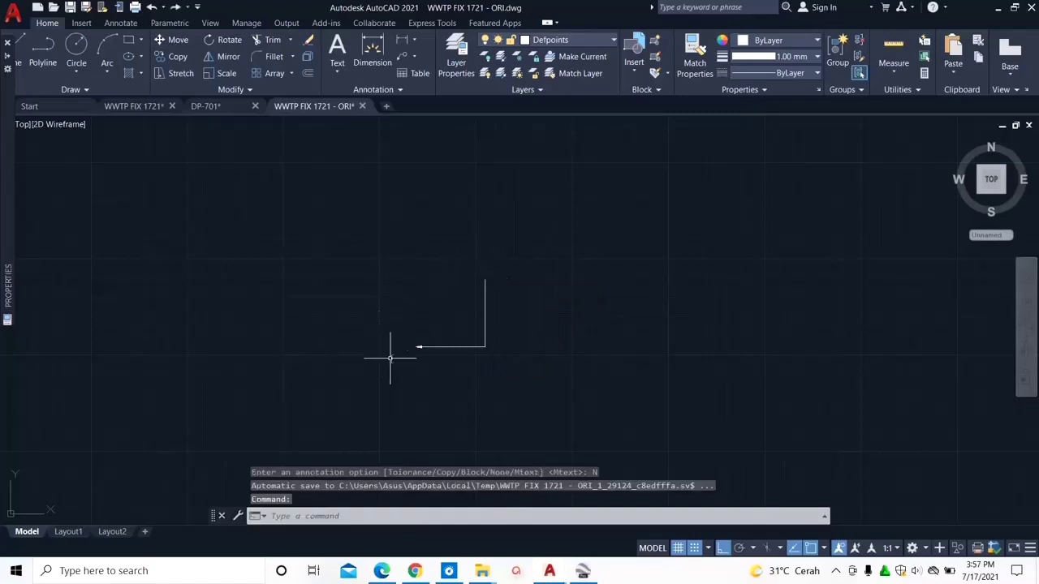
# Step: Stretch the leader's arrow tip horizontally across to the other side of its vertical segment
pyautogui.scroll(2, 405, 365)
pyautogui.scroll(2, 523, 367)
pyautogui.click(742, 351)
pyautogui.click(468, 272)
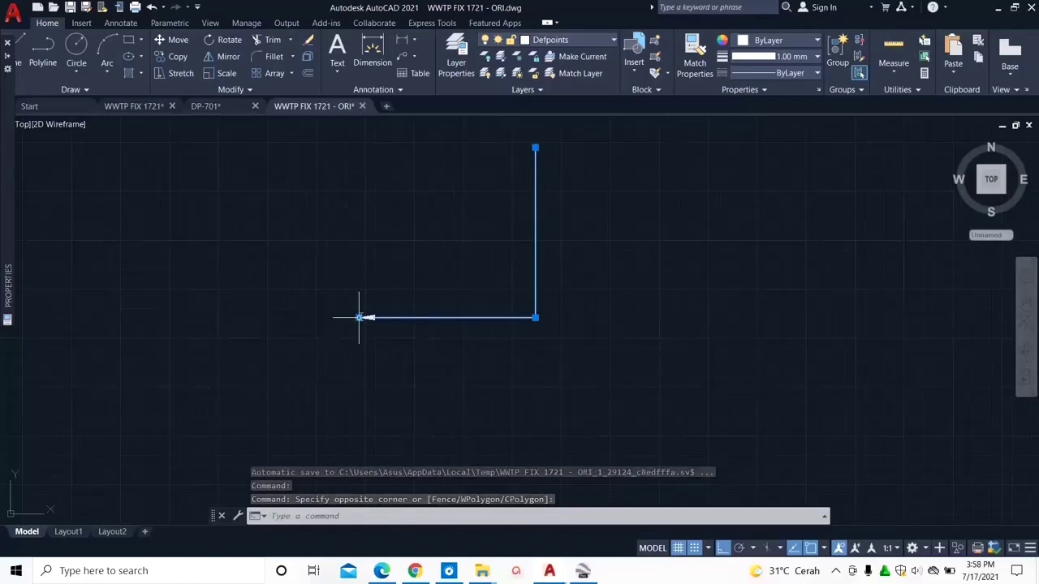
pyautogui.click(360, 317)
pyautogui.click(625, 318)
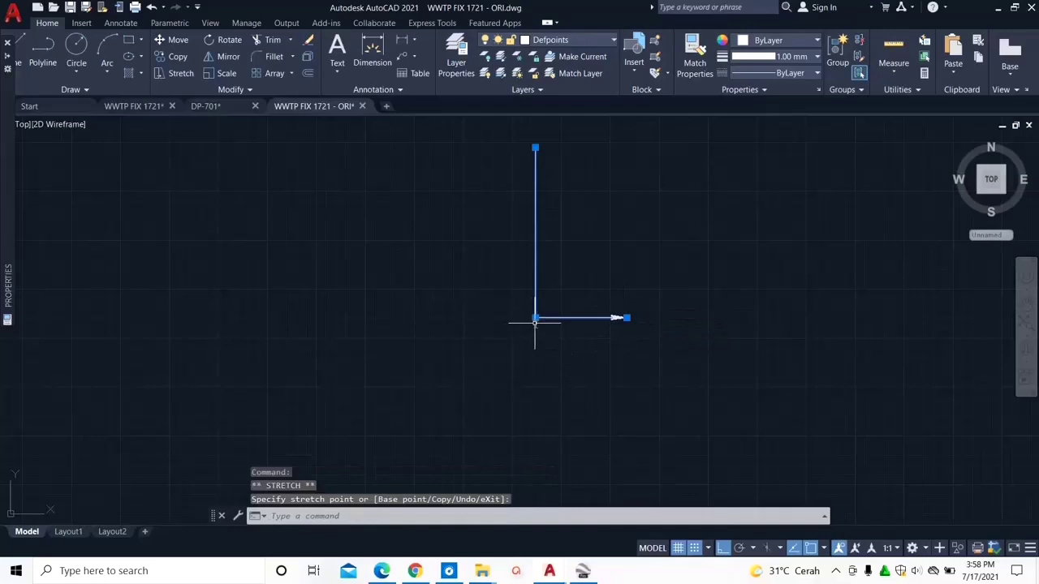
# Step: Turn Ortho off and stretch the leader's arrow tip diagonally down and to the right of its corner
pyautogui.press('F8')
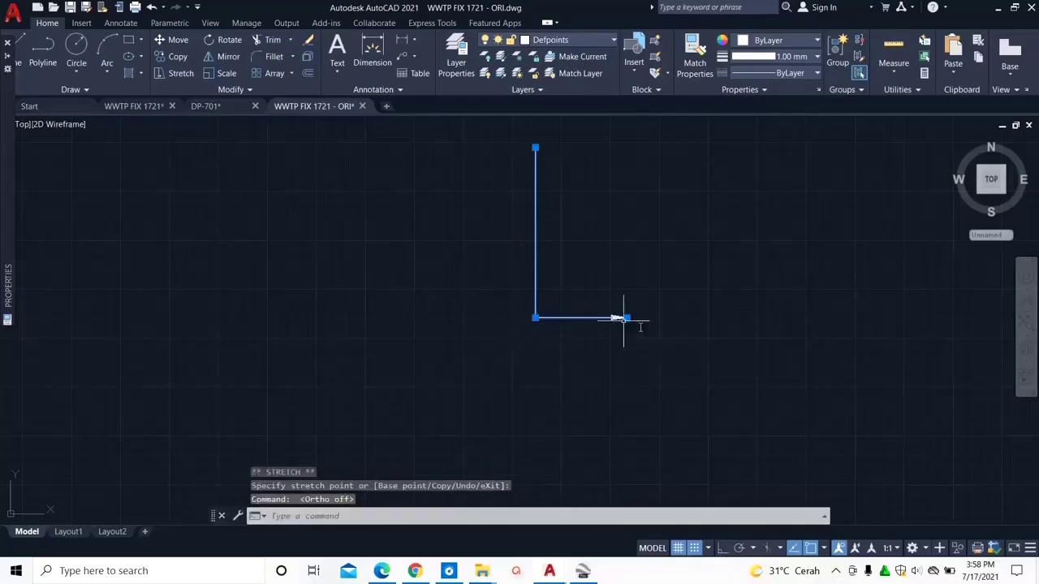
pyautogui.click(627, 318)
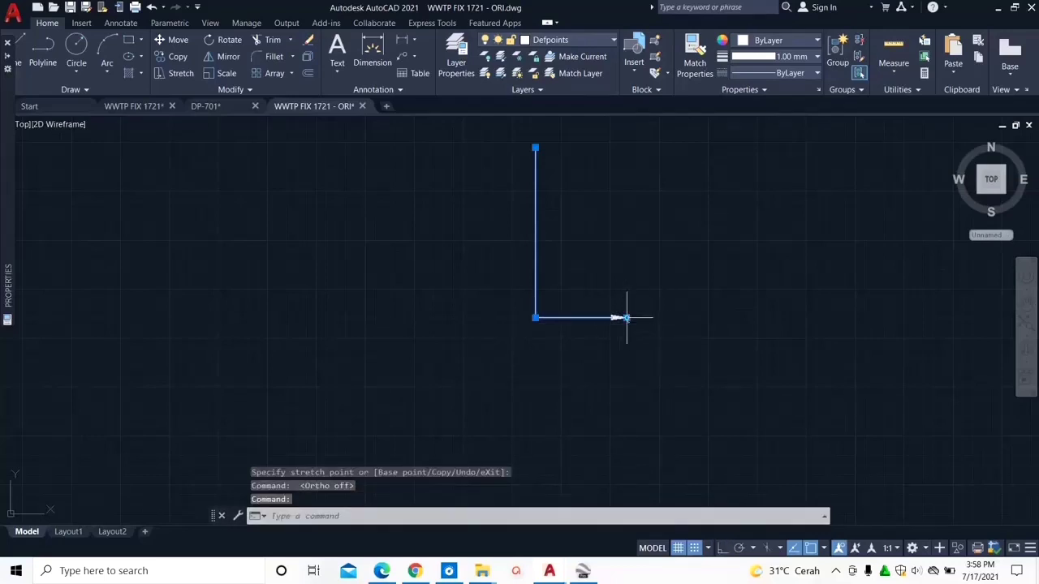
pyautogui.click(626, 317)
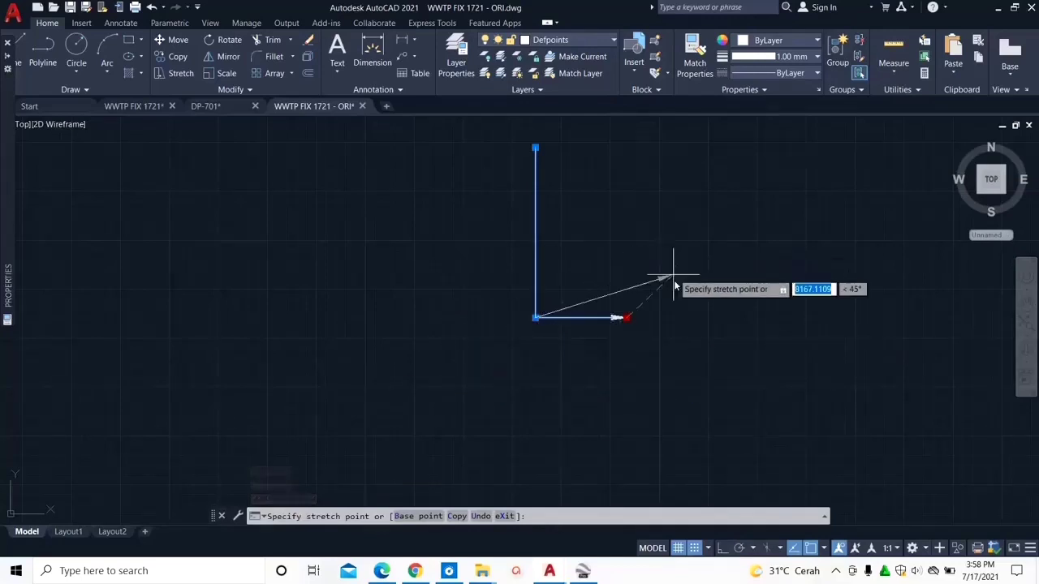
pyautogui.click(616, 397)
pyautogui.scroll(-3, 602, 311)
pyautogui.press('Escape')
pyautogui.click(589, 252)
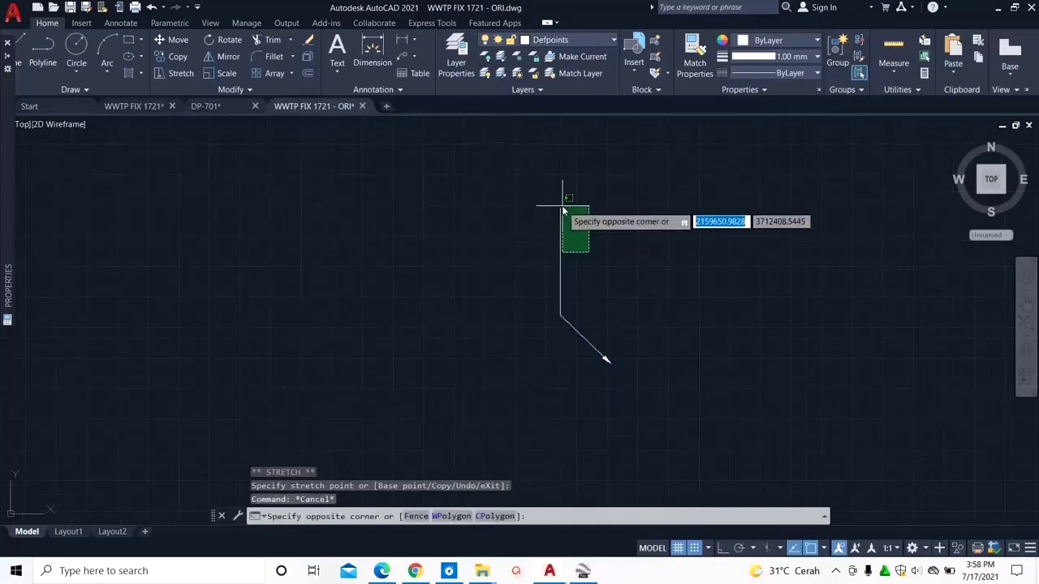
pyautogui.click(553, 226)
pyautogui.click(554, 236)
pyautogui.click(610, 272)
pyautogui.click(609, 272)
pyautogui.click(538, 249)
pyautogui.click(560, 210)
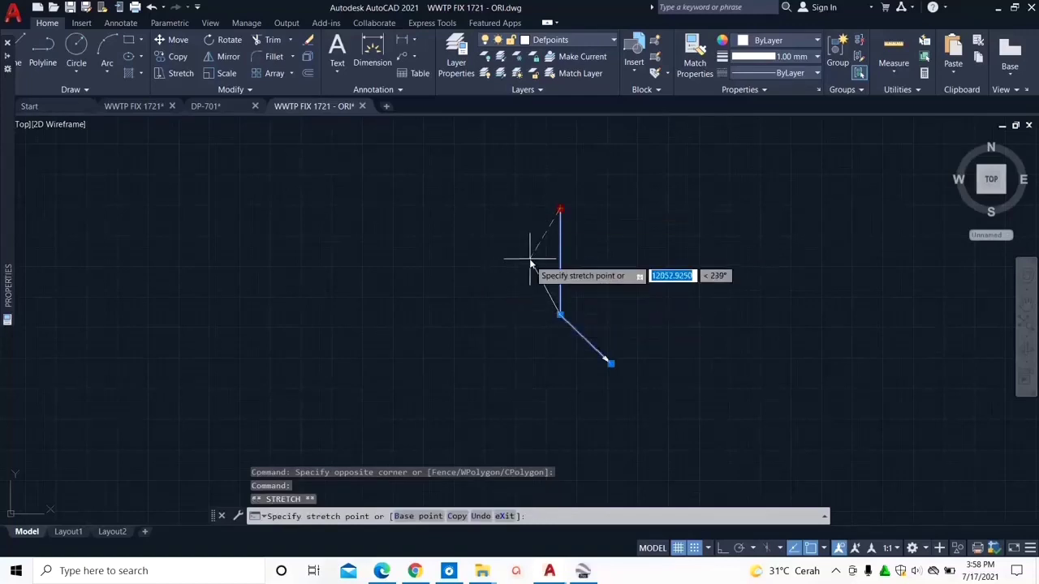
pyautogui.press('Escape')
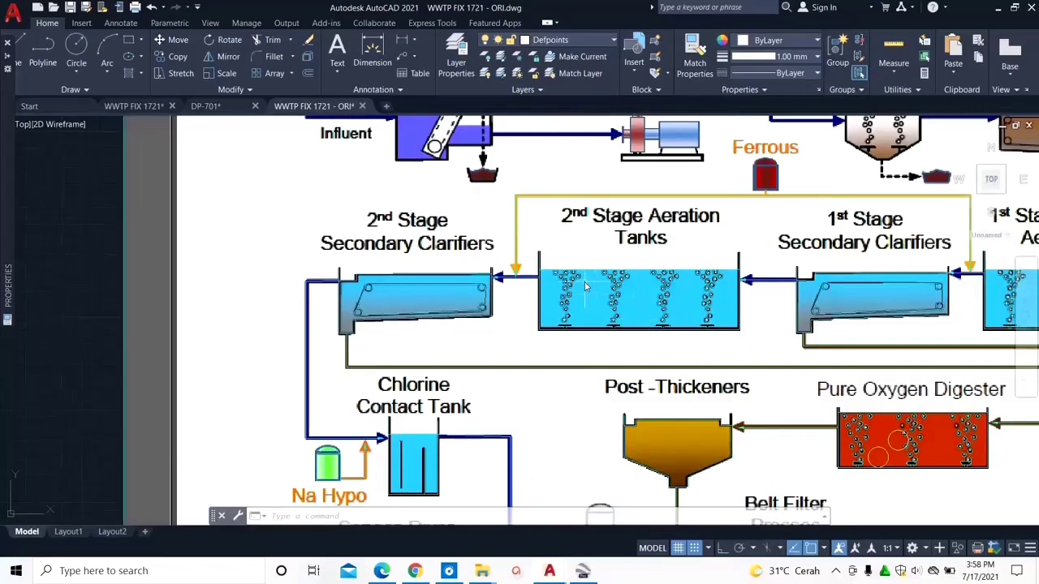
# Step: Draw a small circle by centre and radius in empty space, modelled on the bubbles in the fact sheet's aeration tanks
pyautogui.scroll(6, 586, 286)
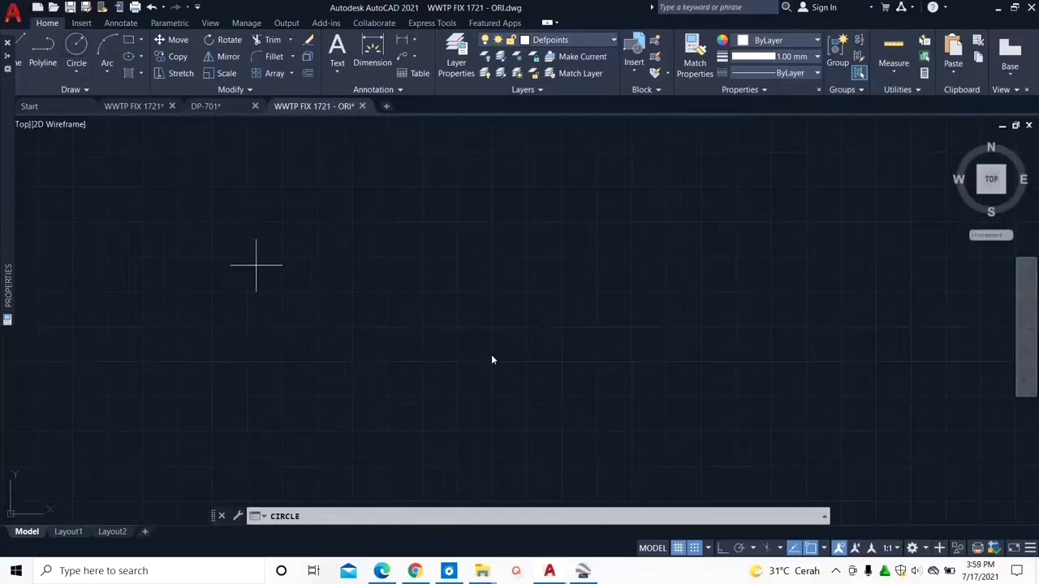
pyautogui.click(89, 50)
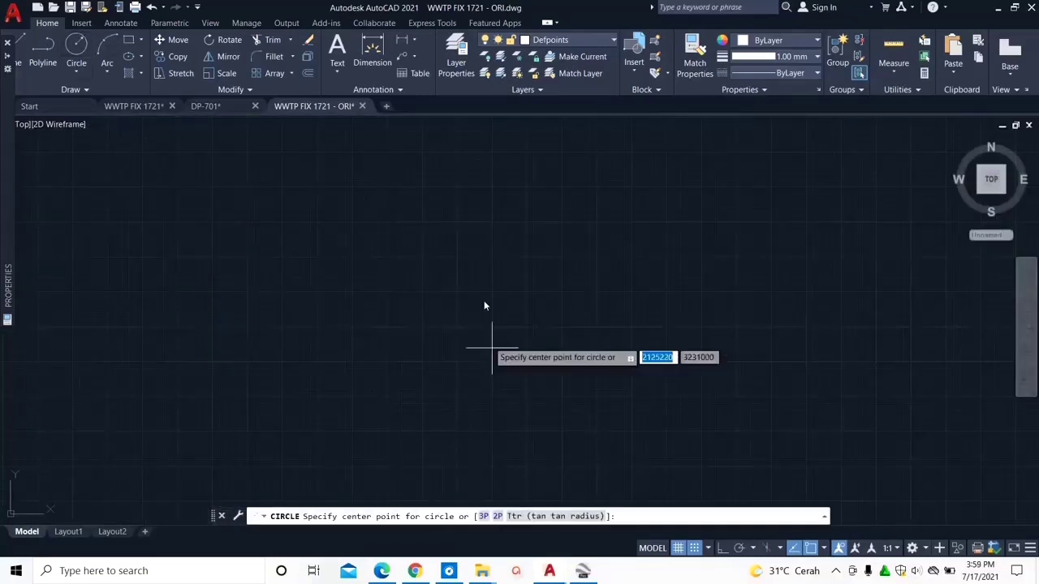
pyautogui.click(420, 299)
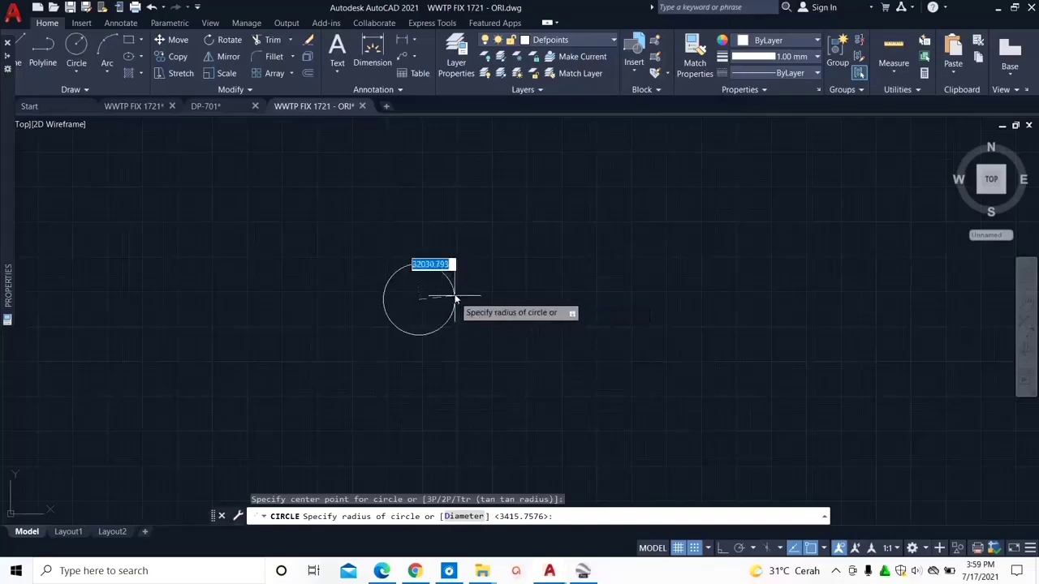
pyautogui.click(439, 300)
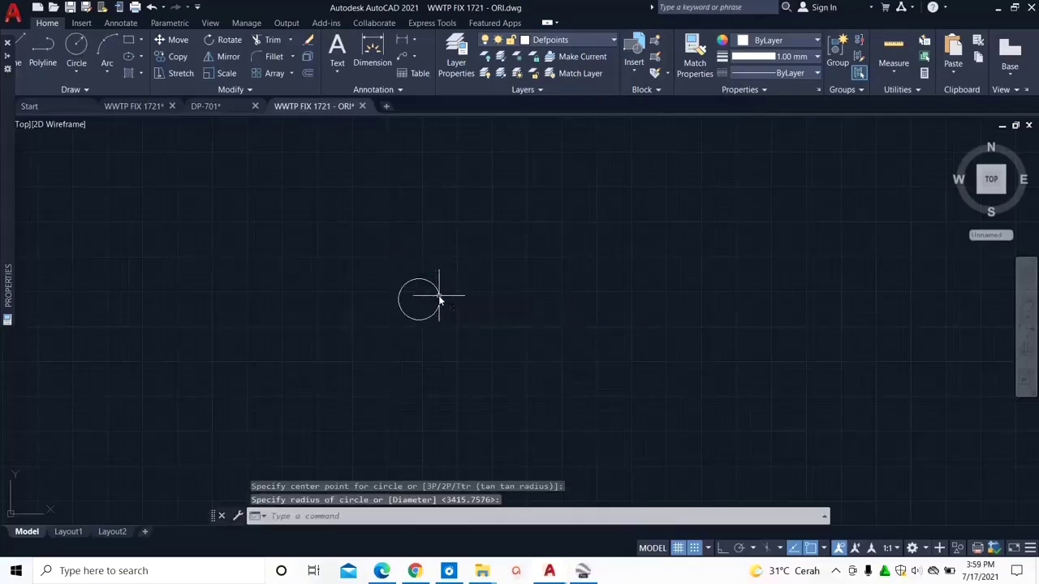
# Step: Copy the circle from its centre to six scattered positions around it to form a cluster of bubbles
pyautogui.click(459, 329)
pyautogui.click(424, 325)
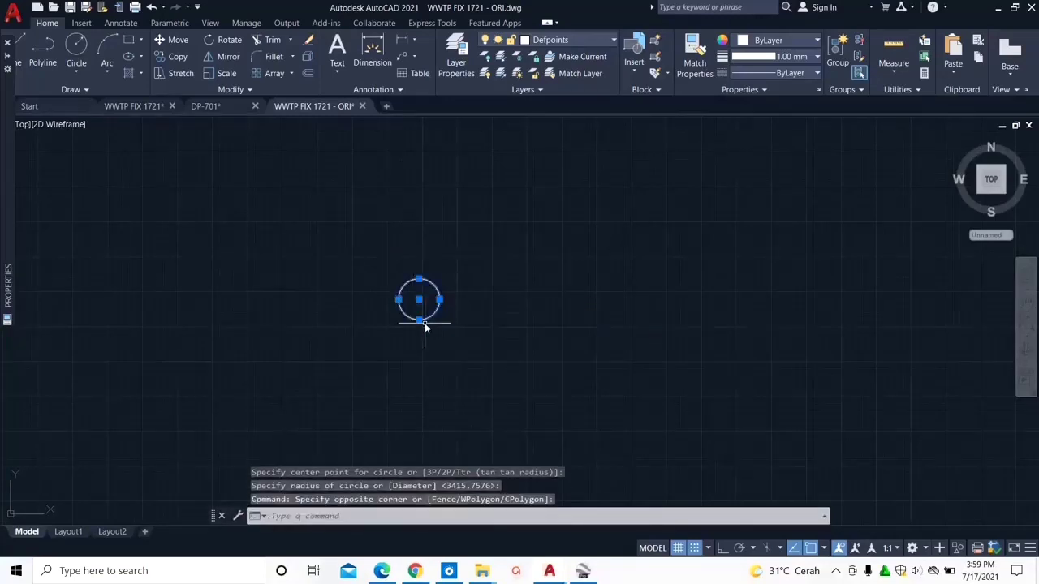
pyautogui.write('CO')
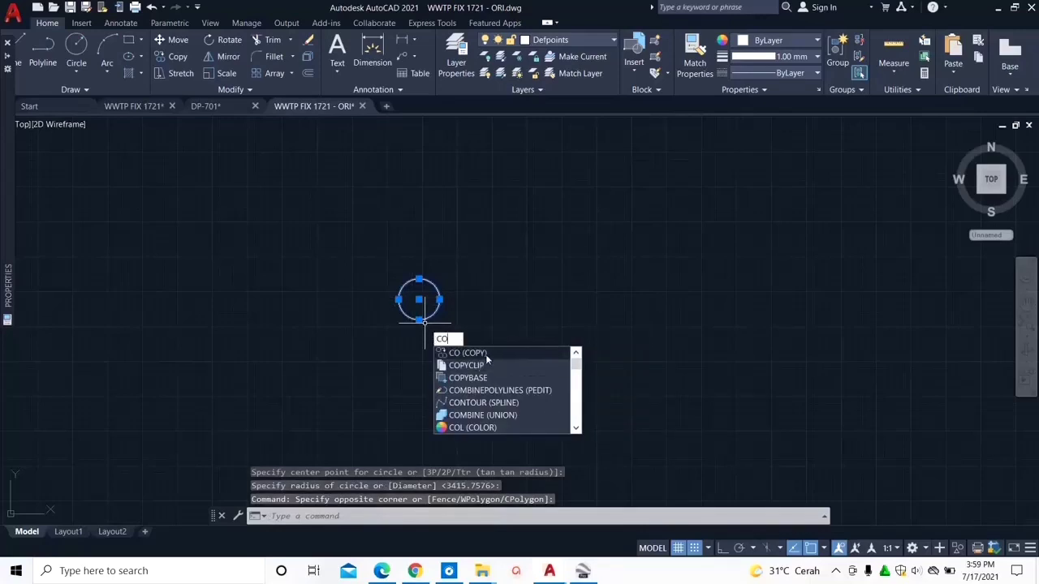
pyautogui.press('Return')
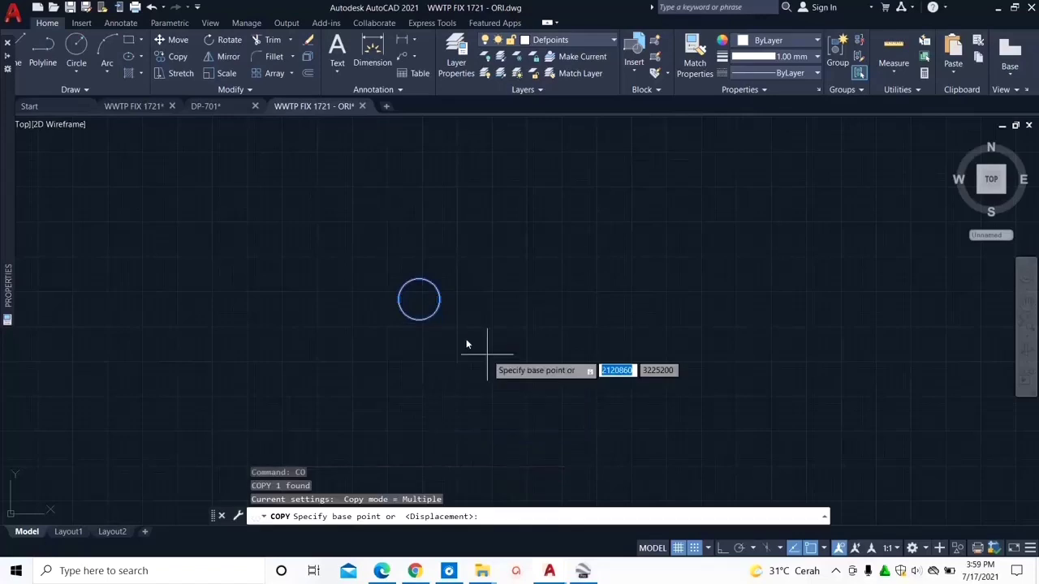
pyautogui.click(419, 301)
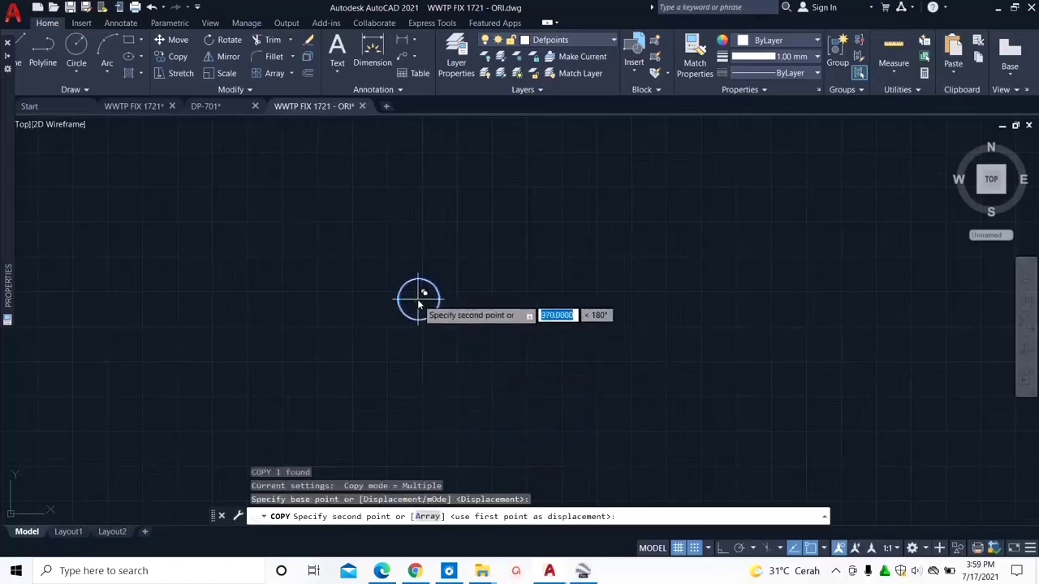
pyautogui.click(472, 301)
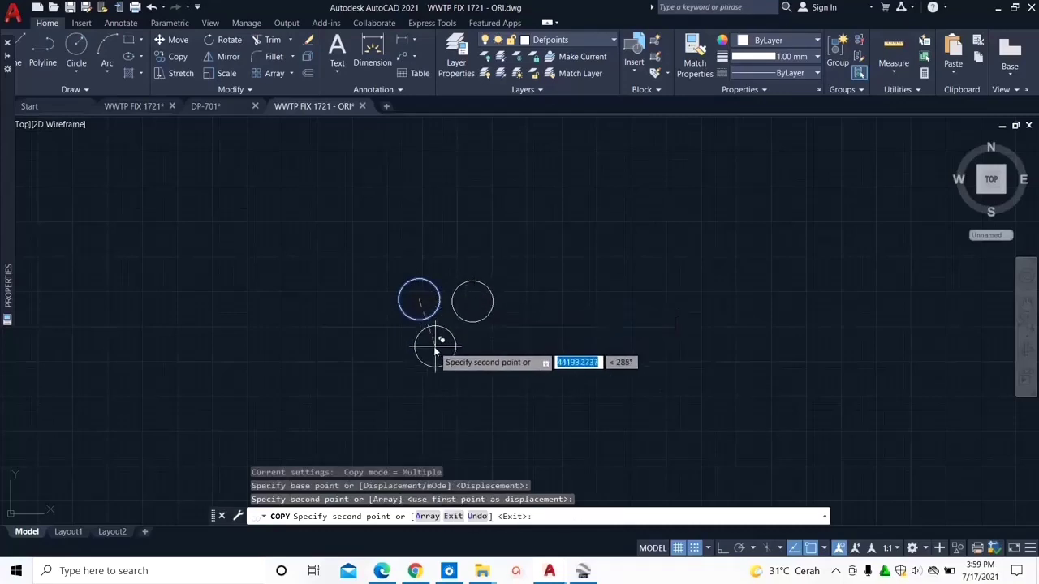
pyautogui.click(440, 342)
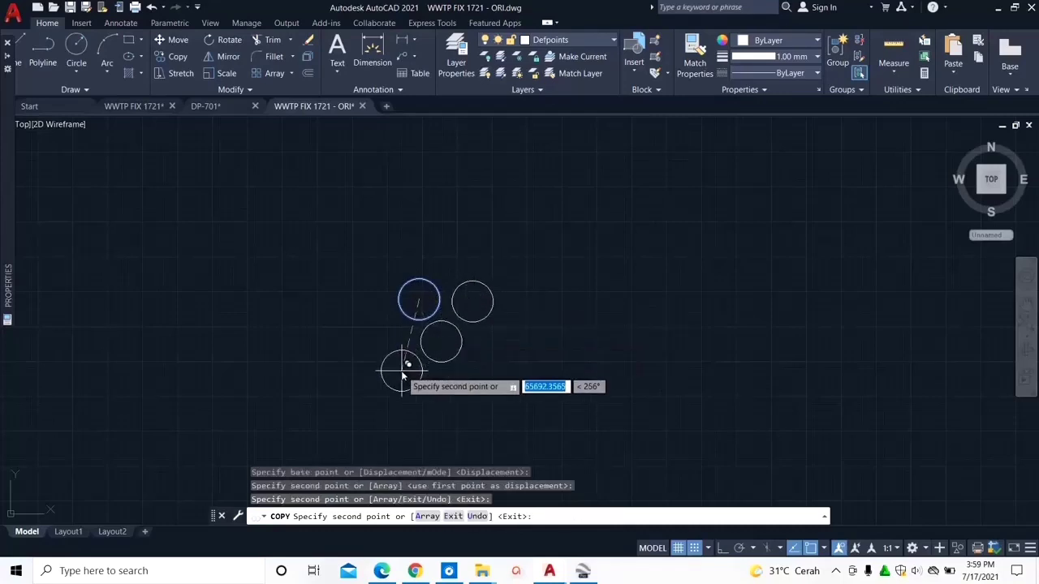
pyautogui.click(401, 371)
pyautogui.click(448, 395)
pyautogui.click(487, 357)
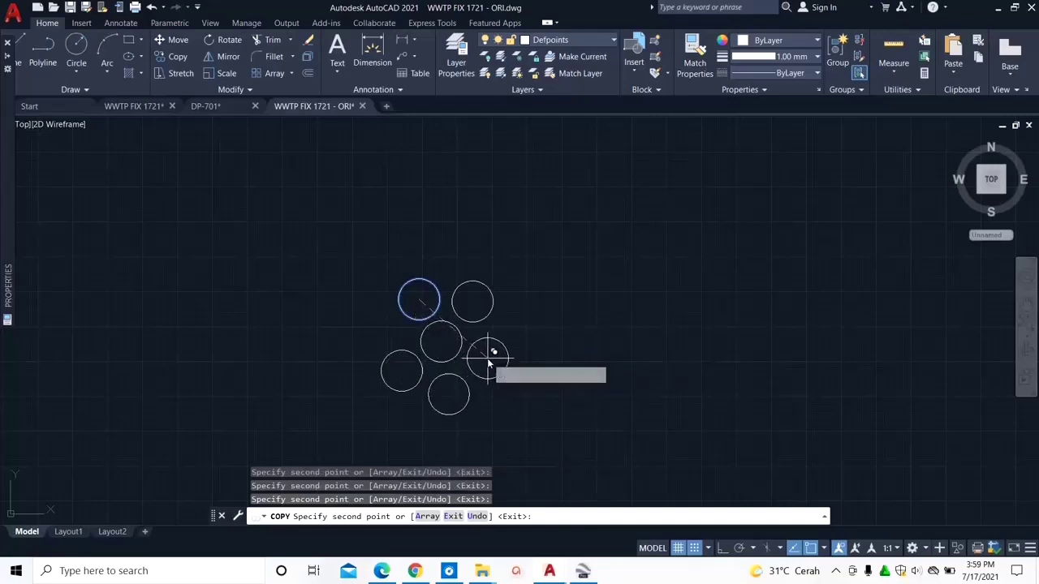
pyautogui.click(455, 258)
pyautogui.press('Return')
# Step: Erase the three loose white circles above the Second Stage Aeration Tanks in the process flow diagram
pyautogui.scroll(-3, 310, 364)
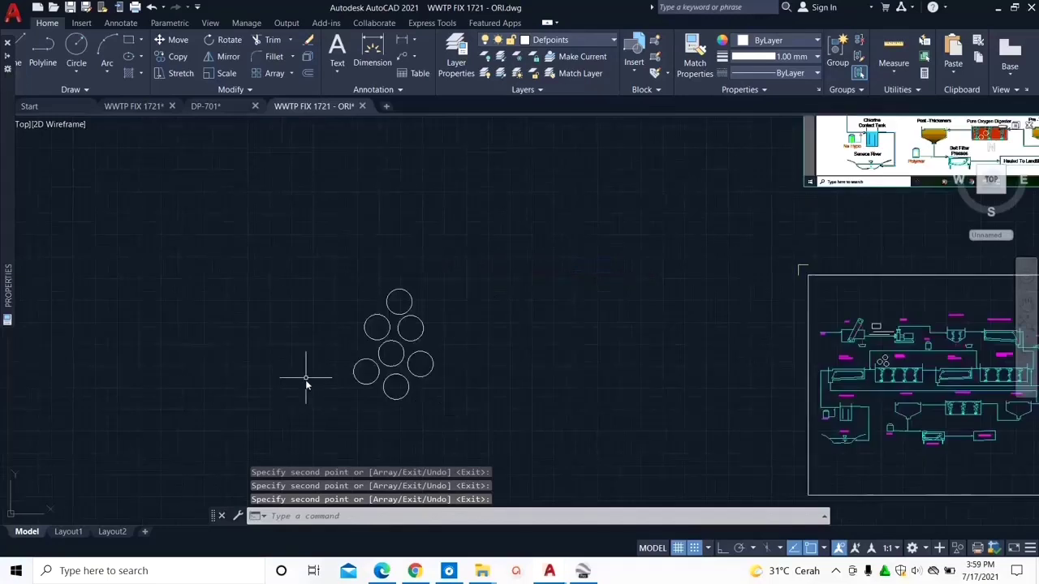
pyautogui.scroll(5, 661, 395)
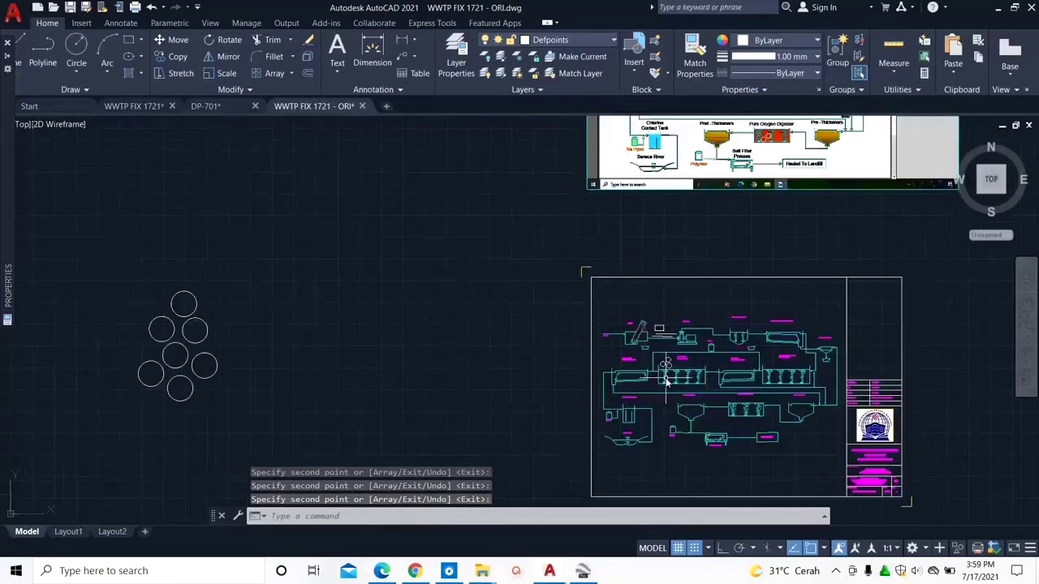
pyautogui.moveTo(661, 395)
pyautogui.mouseDown(button='middle')
pyautogui.moveTo(575, 327)
pyautogui.moveTo(433, 301)
pyautogui.mouseUp(button='middle')
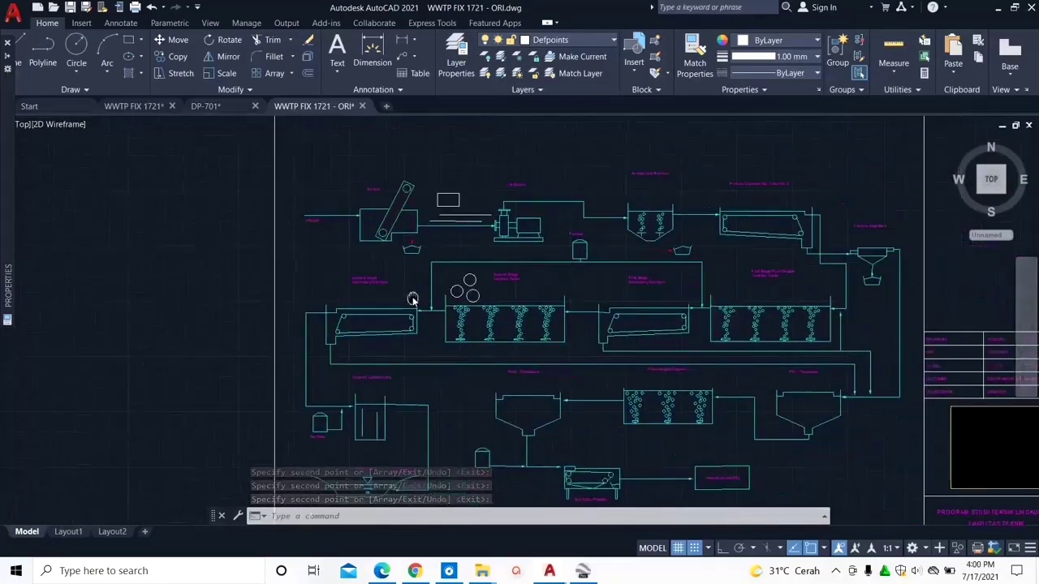
pyautogui.scroll(4, 463, 293)
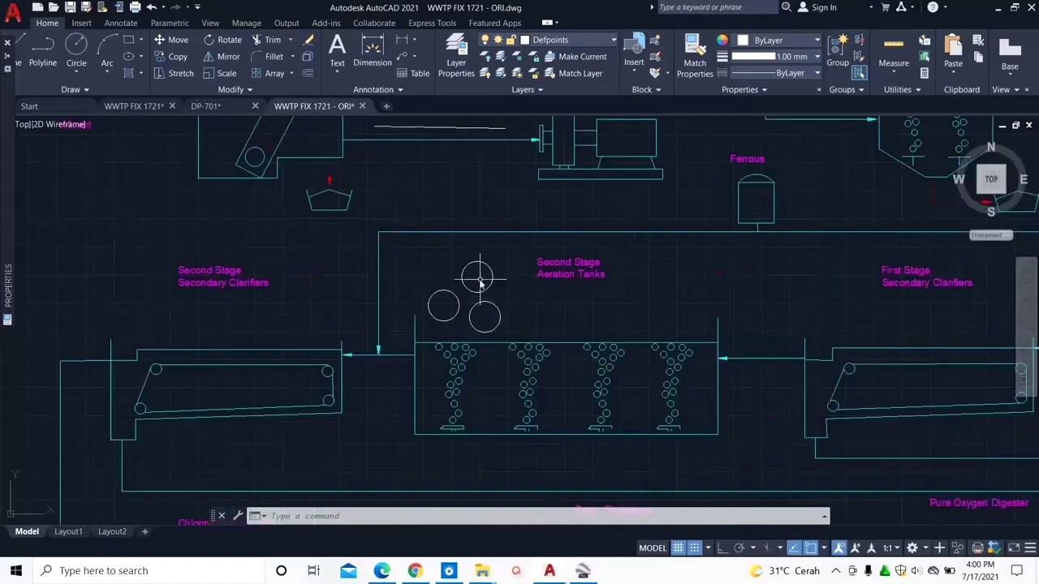
pyautogui.click(520, 327)
pyautogui.click(455, 280)
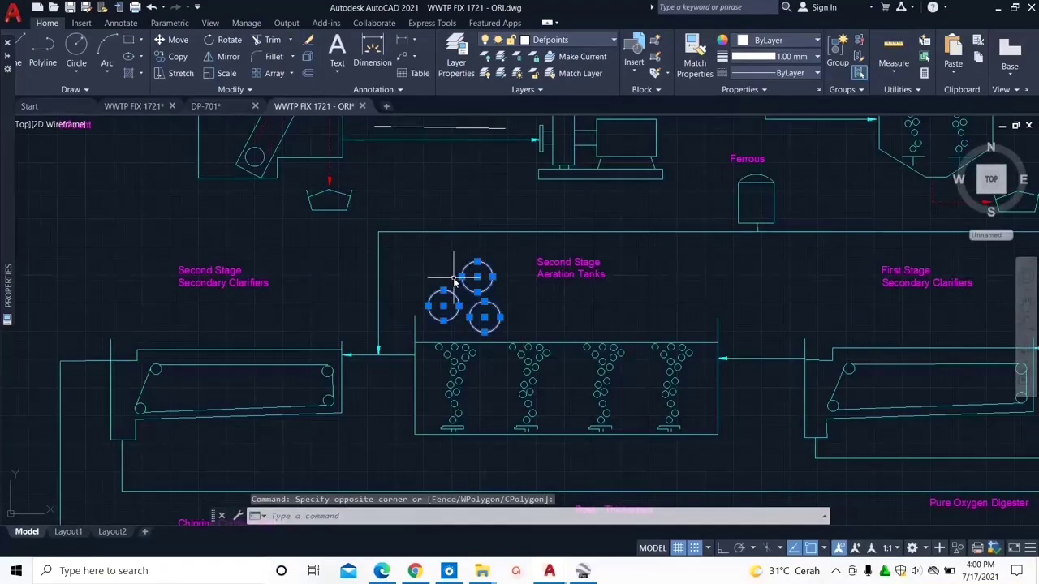
pyautogui.press('Delete')
# Step: Erase the stray white rectangle and two loose lines between the Screen and the Lift Station
pyautogui.scroll(-2, 430, 278)
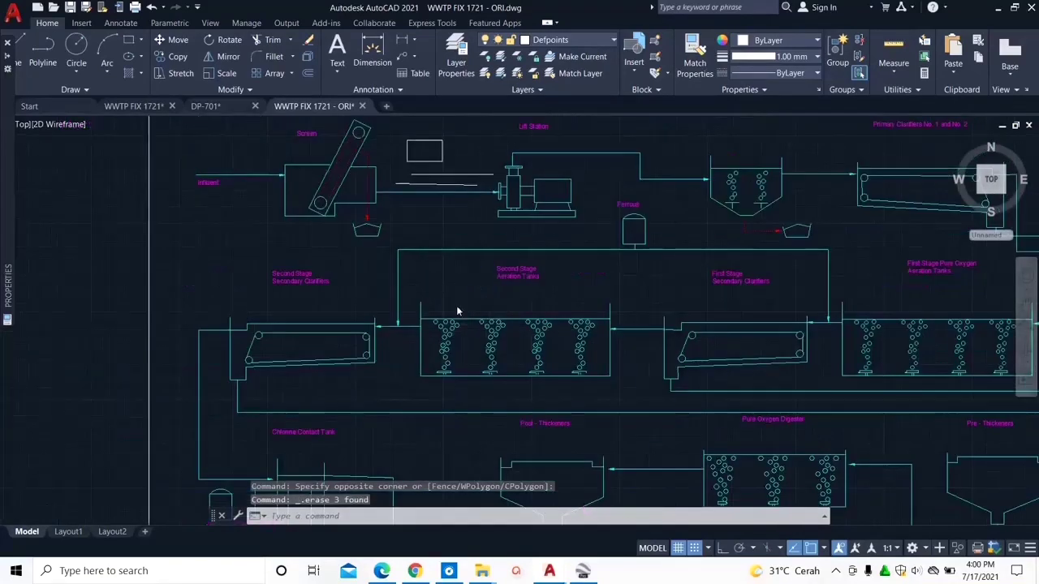
pyautogui.scroll(-2, 456, 310)
pyautogui.scroll(6, 432, 211)
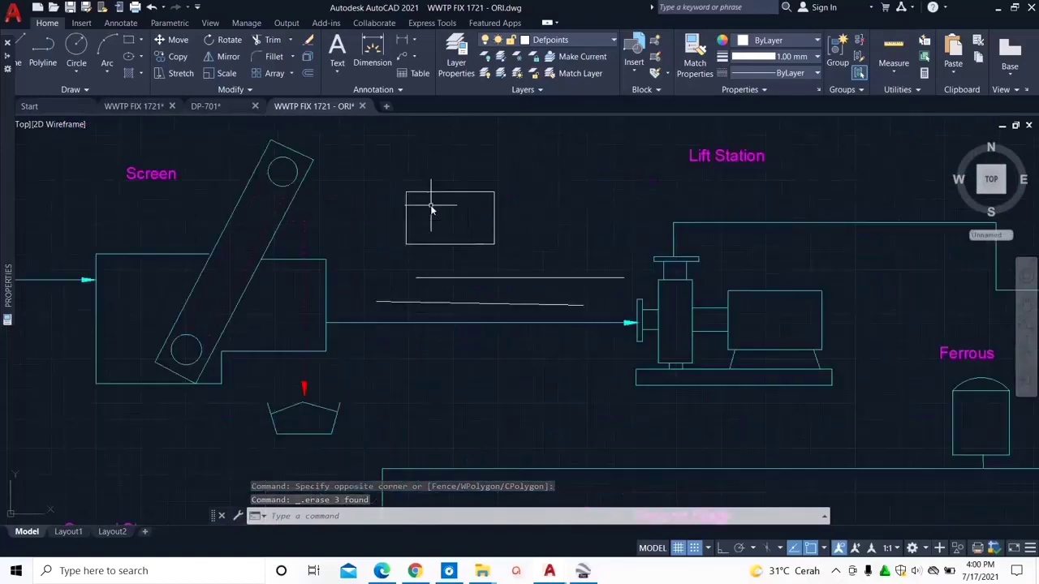
pyautogui.click(536, 313)
pyautogui.click(456, 224)
pyautogui.press('Delete')
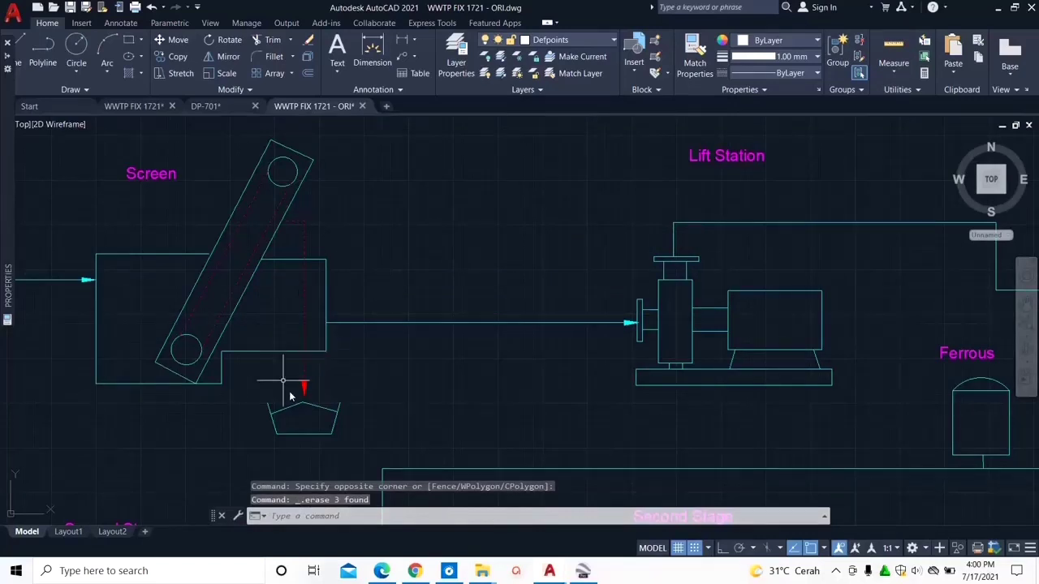
# Step: Move the flow arrow between the Screen and the Lift Station to the PUTUS layer
pyautogui.click(513, 351)
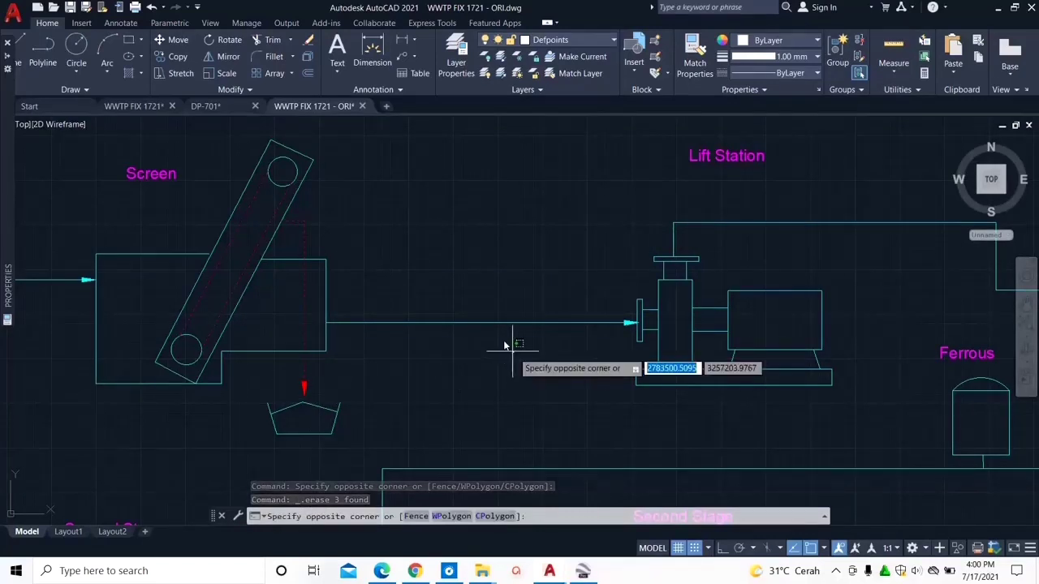
pyautogui.click(473, 311)
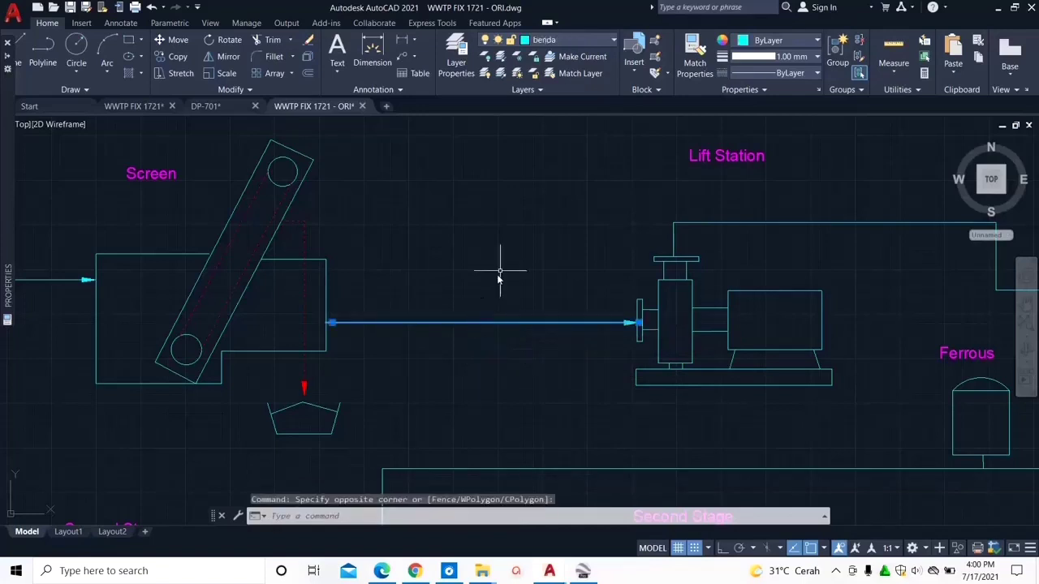
pyautogui.click(614, 41)
pyautogui.click(553, 120)
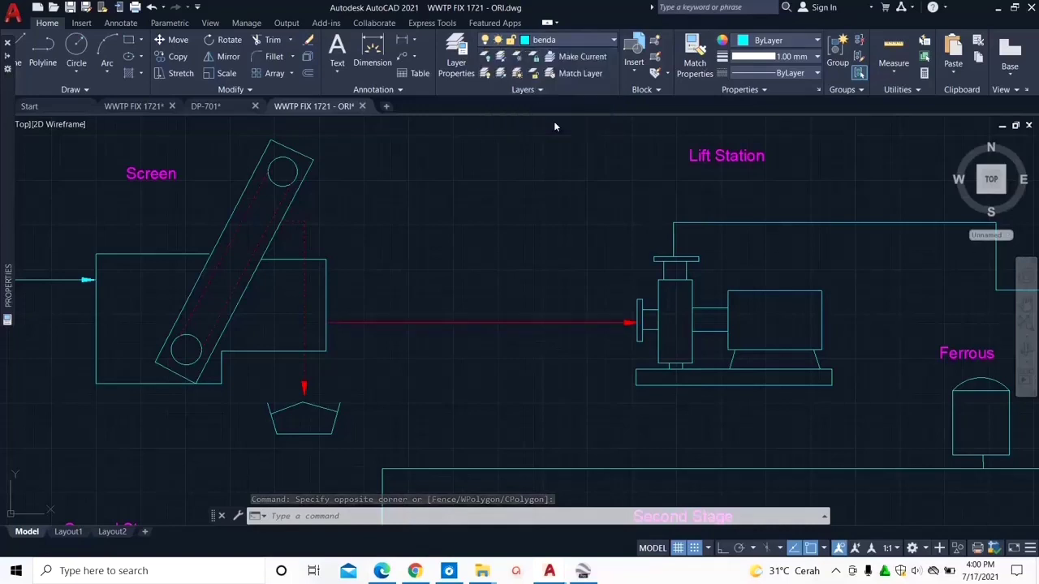
pyautogui.press('Escape')
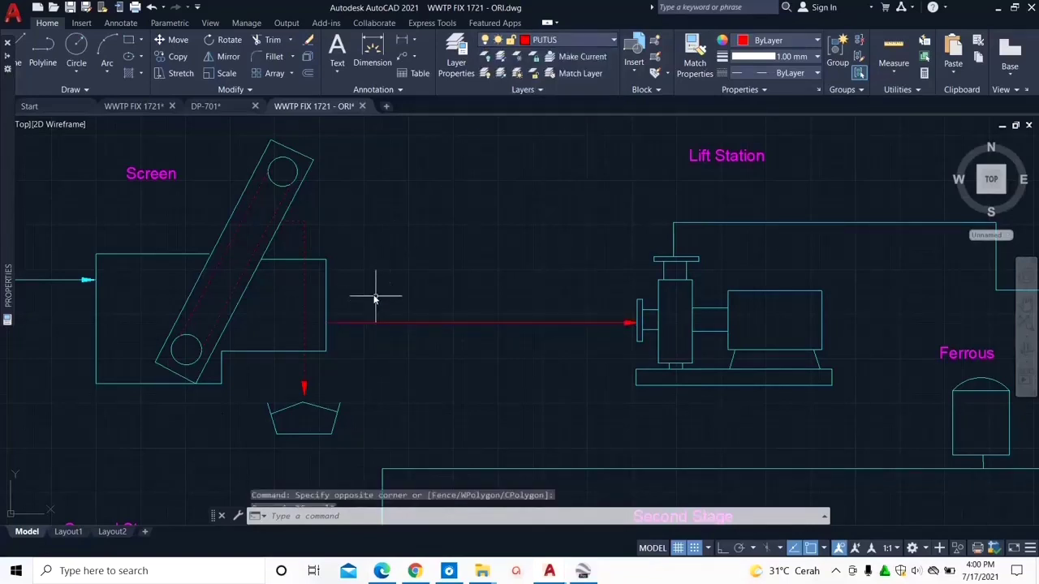
# Step: Set the linetype scale of the red flow arrow between the Screen and the Lift Station to 10
pyautogui.click(438, 367)
pyautogui.click(407, 322)
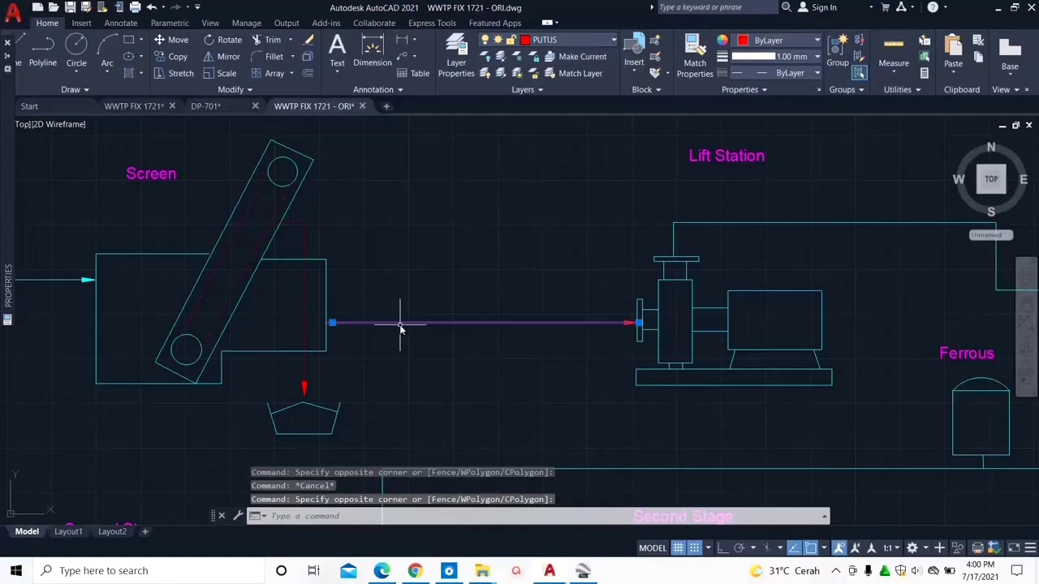
pyautogui.rightClick(399, 326)
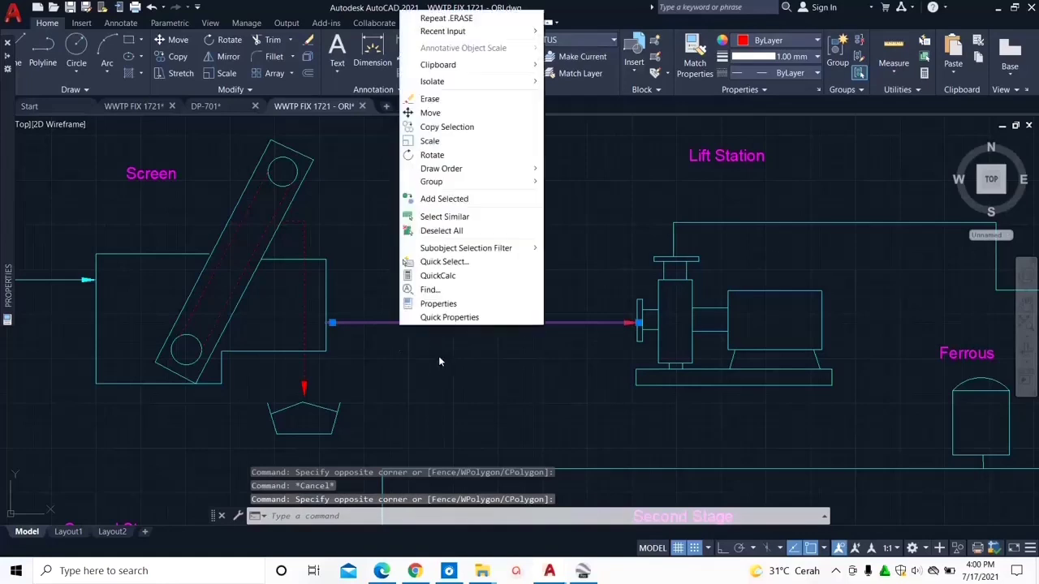
pyautogui.click(434, 305)
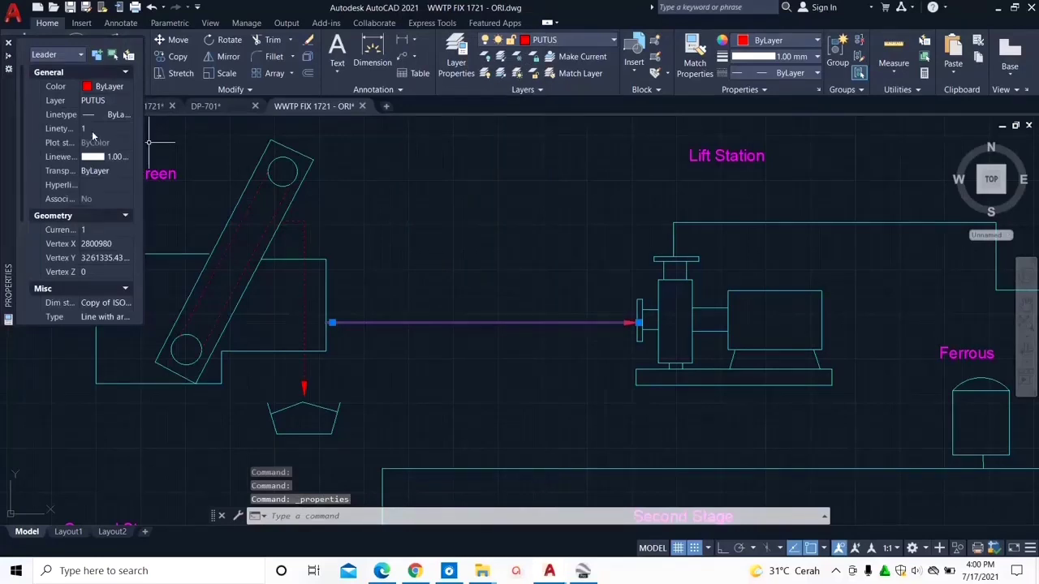
pyautogui.click(92, 130)
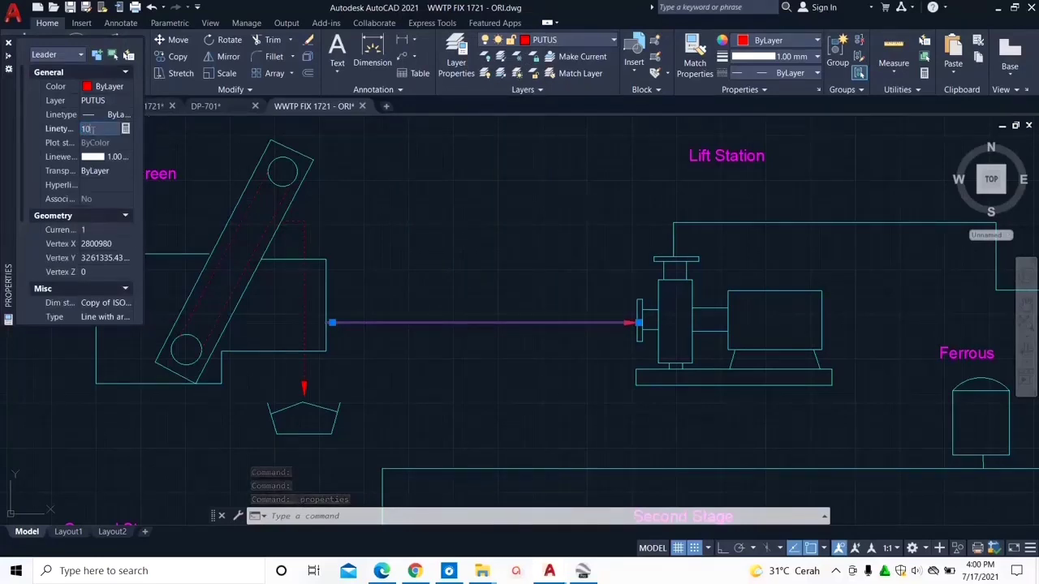
pyautogui.write('10')
pyautogui.press('Return')
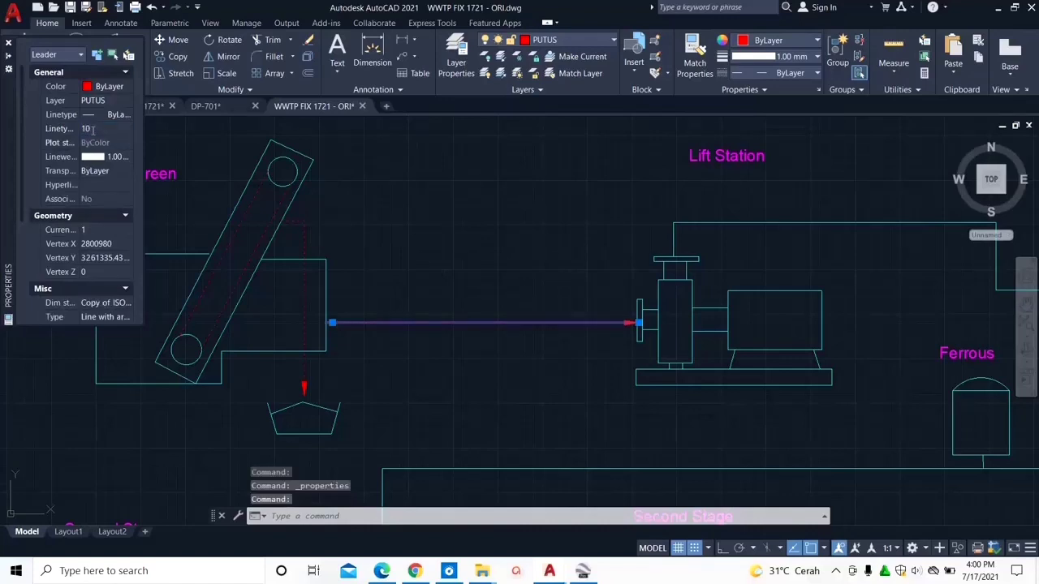
# Step: Set the linetype scale of the Screen-to-Lift Station arrow to 100 for a dashed look and deselect it
pyautogui.click(93, 130)
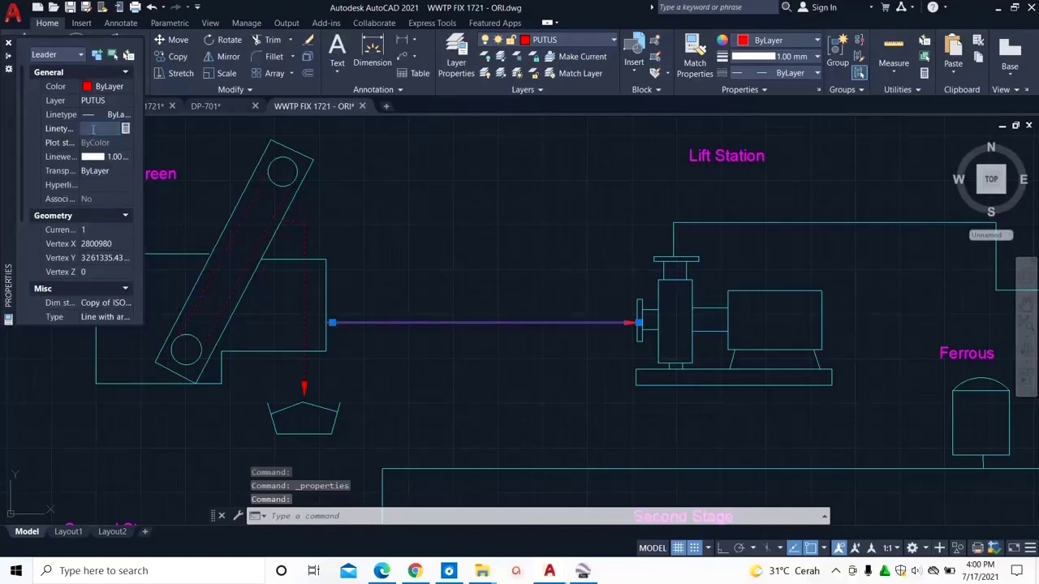
pyautogui.write('100')
pyautogui.press('Return')
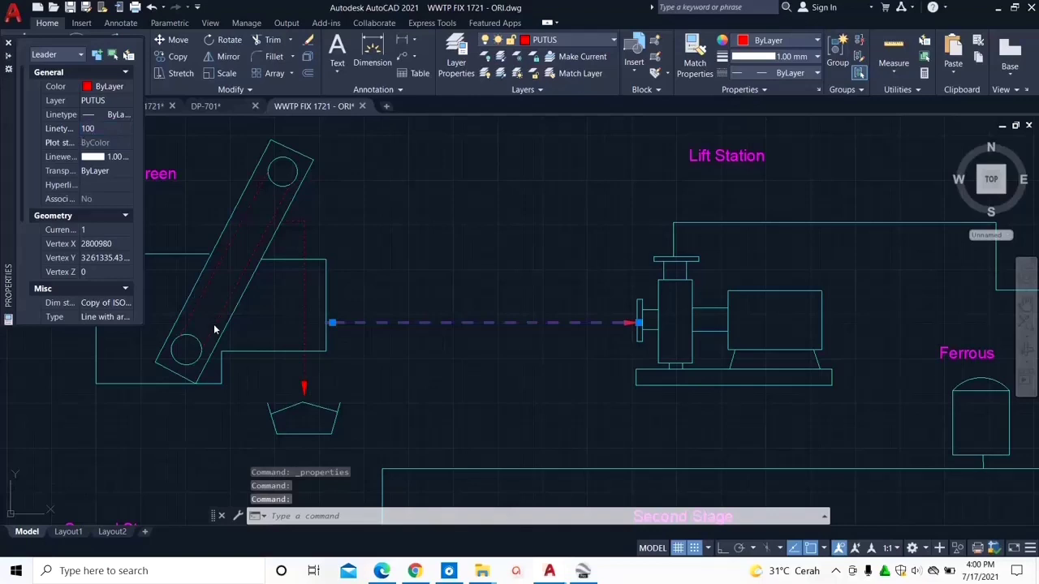
pyautogui.press('Escape')
pyautogui.scroll(2, 492, 354)
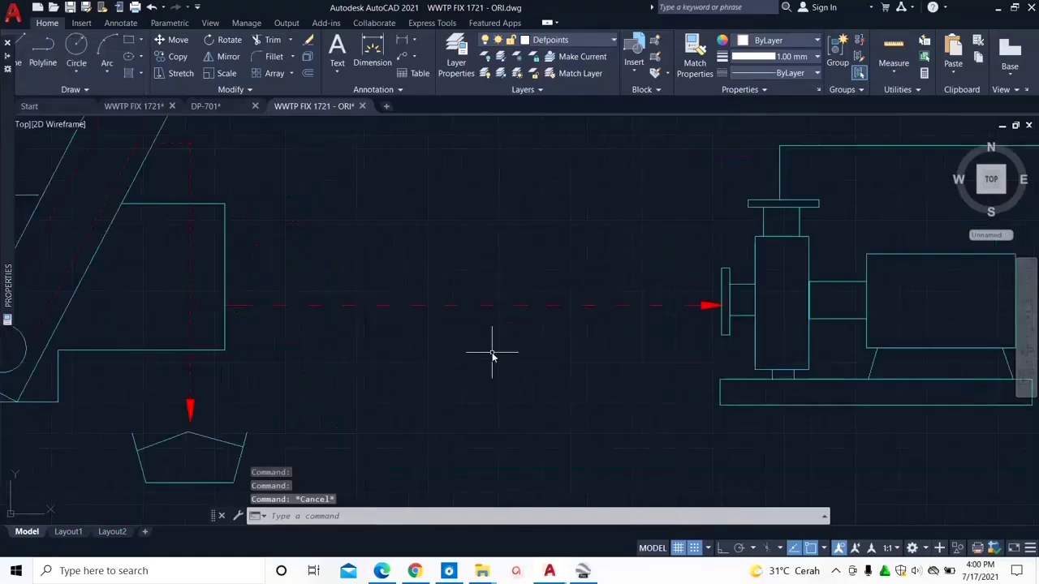
pyautogui.scroll(-2, 579, 306)
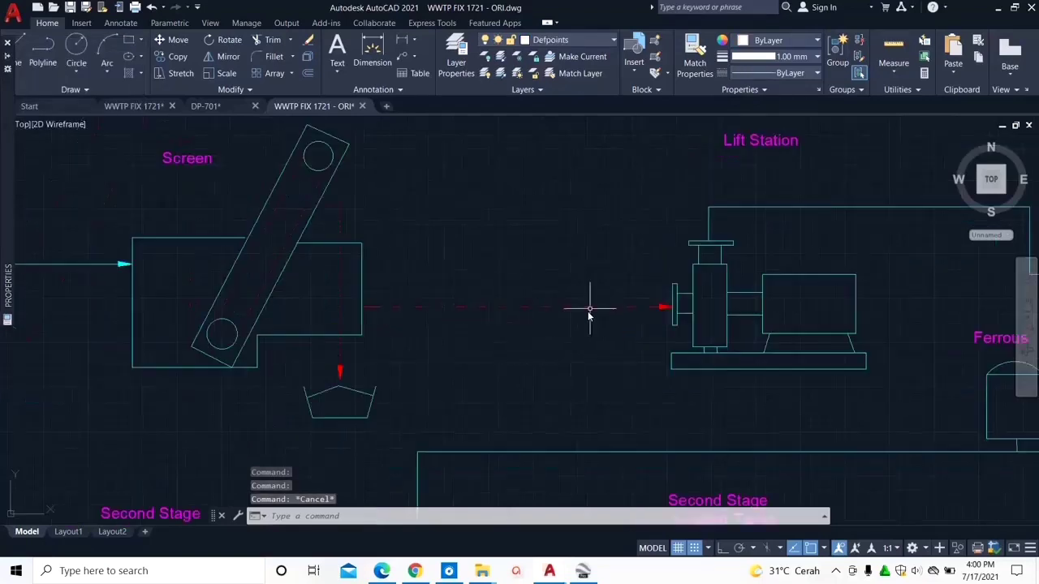
pyautogui.press('Escape')
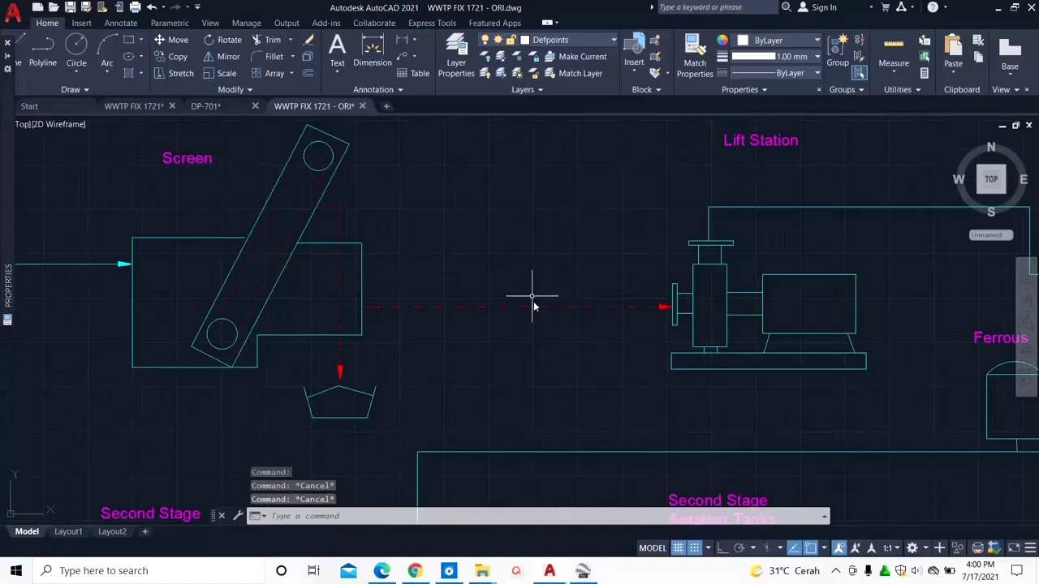
# Step: Undo the linetype scale changes and the layer change of the flow arrow between the Screen and the Lift Station
pyautogui.scroll(-1, 533, 306)
pyautogui.scroll(2, 538, 312)
pyautogui.hotkey('ctrl', 'z')
pyautogui.hotkey('ctrl', 'z')
pyautogui.hotkey('ctrl', 'z')
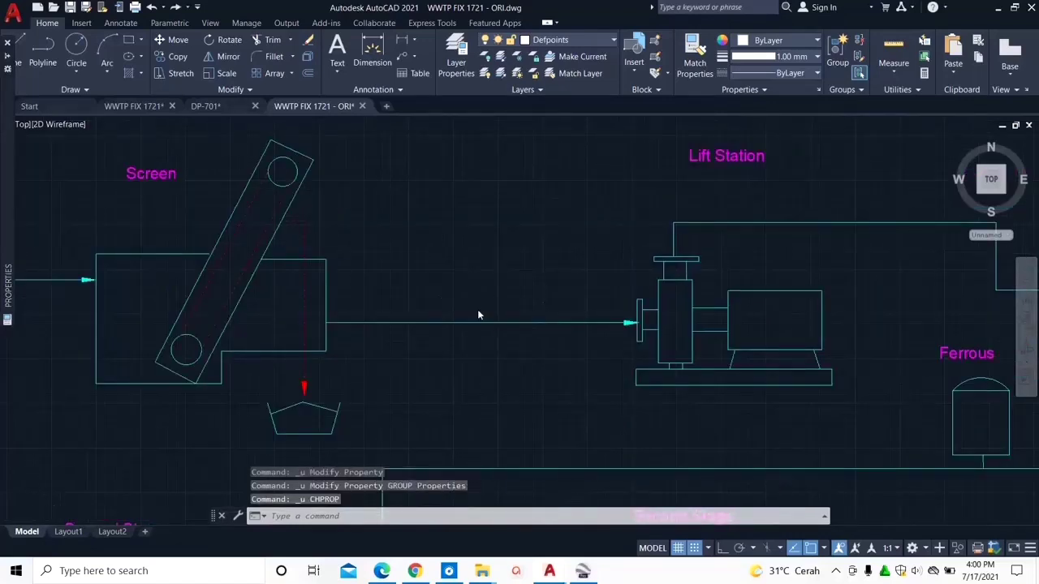
# Step: Look over the whole process flow diagram sheet and locate the site plan sheet with its border and title block
pyautogui.scroll(-5, 484, 317)
pyautogui.moveTo(491, 322)
pyautogui.mouseDown(button='middle')
pyautogui.moveTo(417, 253)
pyautogui.moveTo(389, 203)
pyautogui.mouseUp(button='middle')
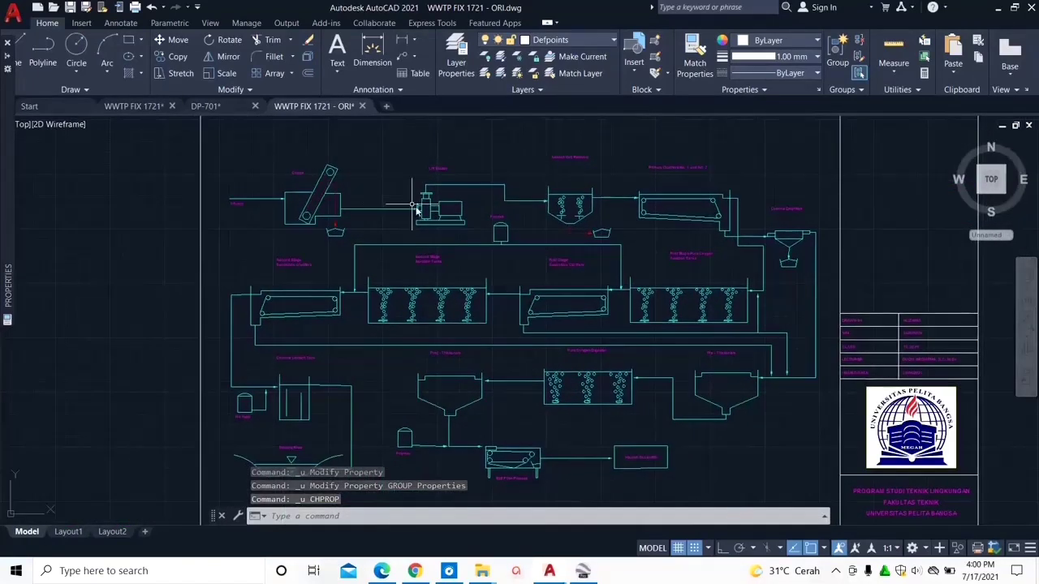
pyautogui.moveTo(390, 260)
pyautogui.mouseDown(button='middle')
pyautogui.moveTo(371, 273)
pyautogui.moveTo(383, 252)
pyautogui.moveTo(447, 265)
pyautogui.mouseUp(button='middle')
pyautogui.scroll(-3, 449, 264)
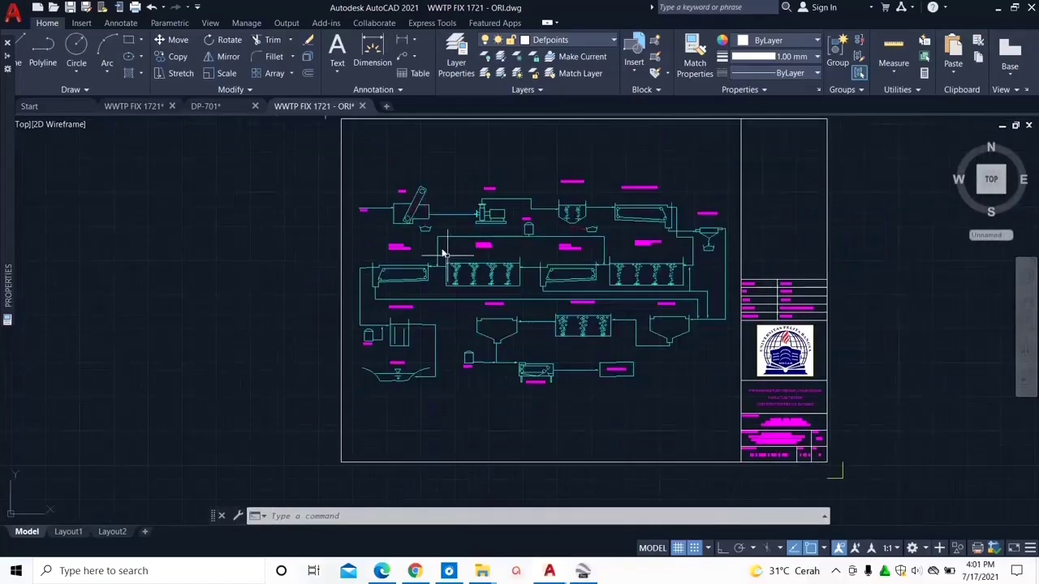
pyautogui.moveTo(413, 231); pyautogui.dragTo(407, 261, button='middle')
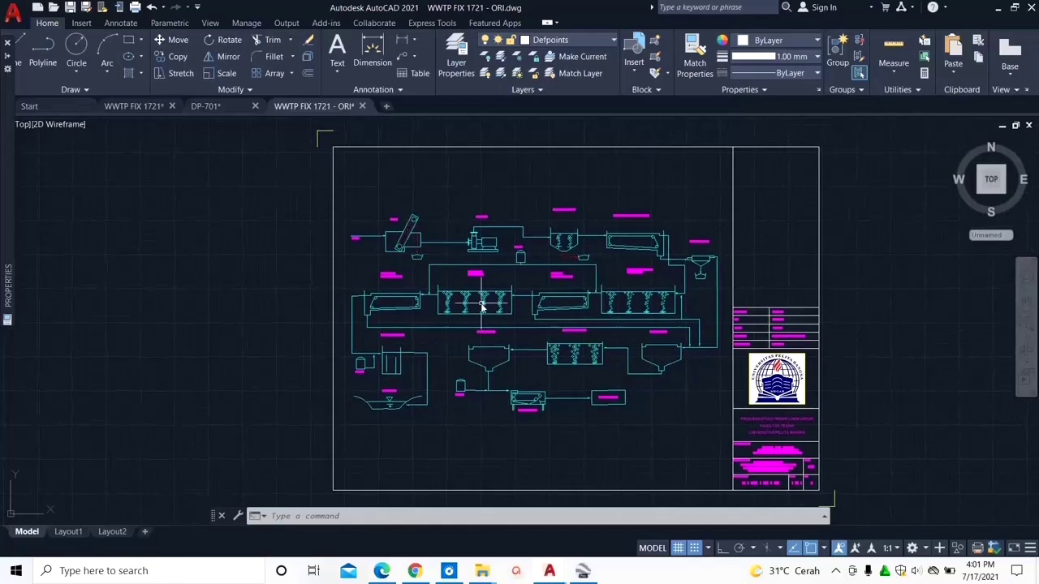
pyautogui.moveTo(483, 306)
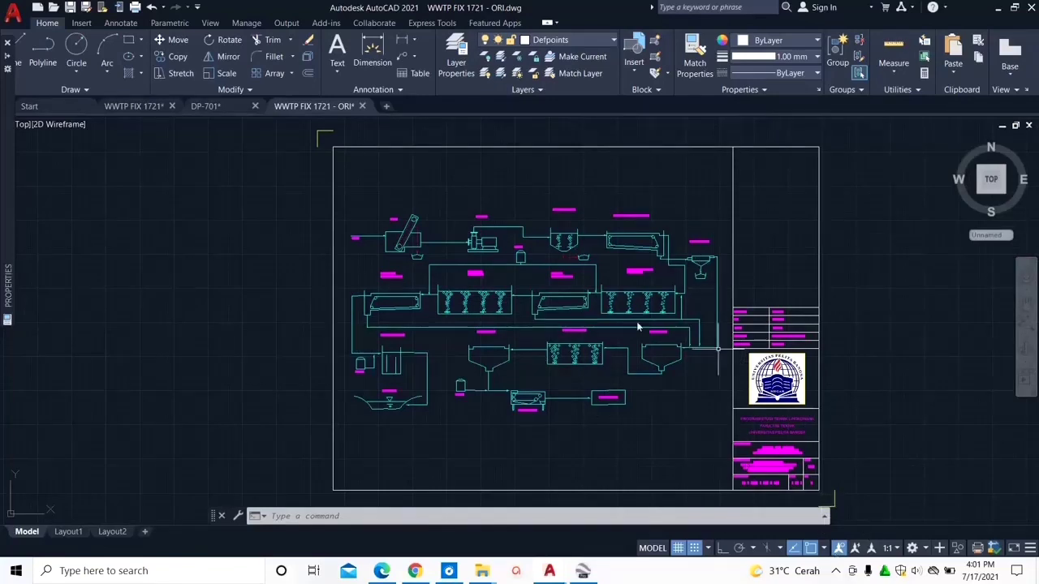
pyautogui.scroll(-6, 479, 378)
pyautogui.moveTo(570, 313); pyautogui.dragTo(355, 428, button='middle')
pyautogui.scroll(-3, 353, 432)
pyautogui.scroll(-6, 355, 434)
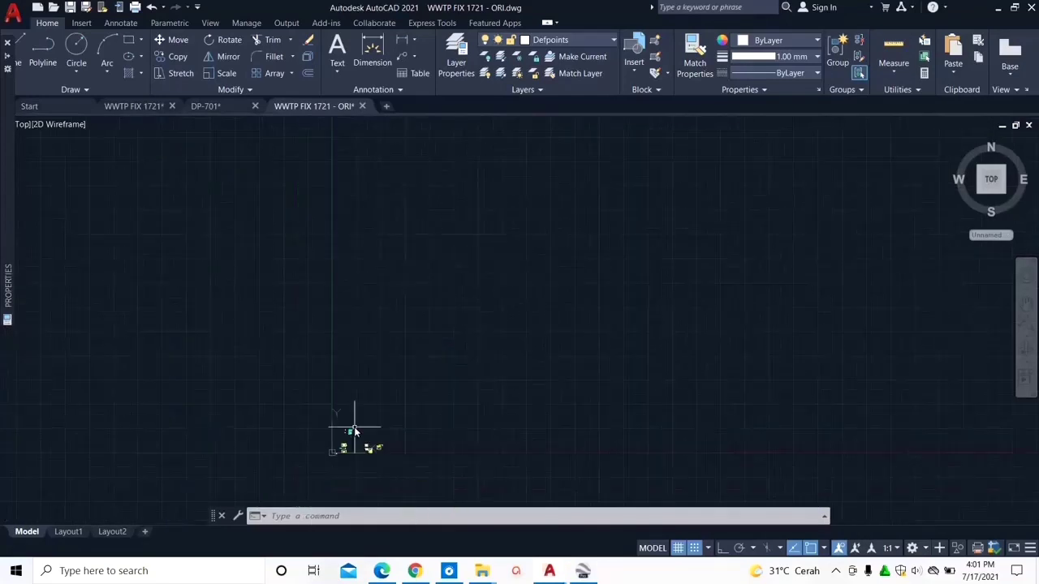
pyautogui.scroll(4, 367, 452)
pyautogui.scroll(5, 361, 456)
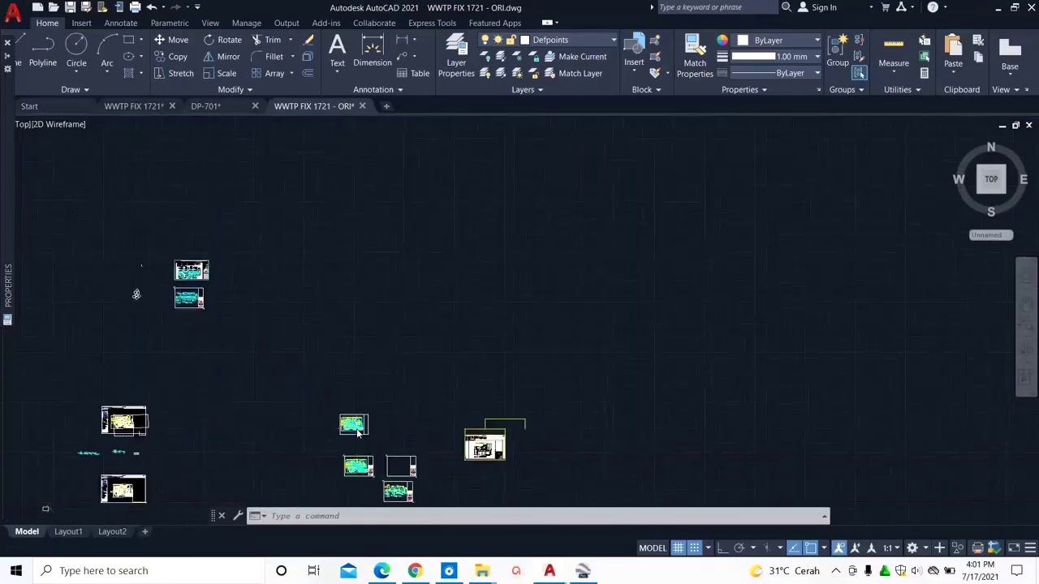
pyautogui.moveTo(356, 461); pyautogui.dragTo(512, 182, button='middle')
pyautogui.scroll(5, 491, 459)
pyautogui.scroll(5, 539, 438)
pyautogui.scroll(-4, 586, 498)
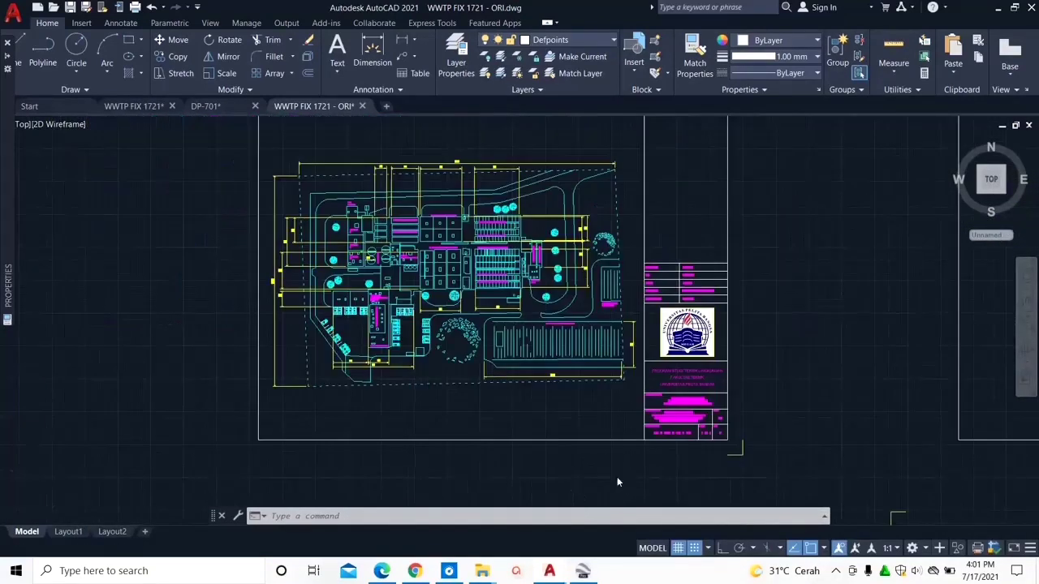
# Step: Copy the site plan sheet's border, title block and corner marks from its lower-left corner to the empty area beside the process flow diagram sheet
pyautogui.scroll(-3, 617, 478)
pyautogui.click(705, 457)
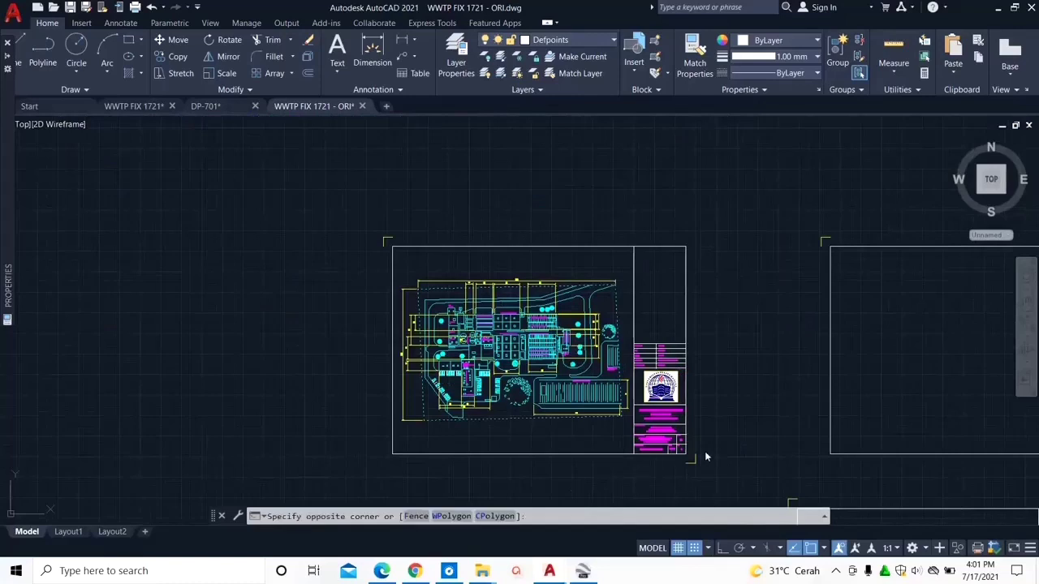
pyautogui.click(632, 221)
pyautogui.click(381, 235)
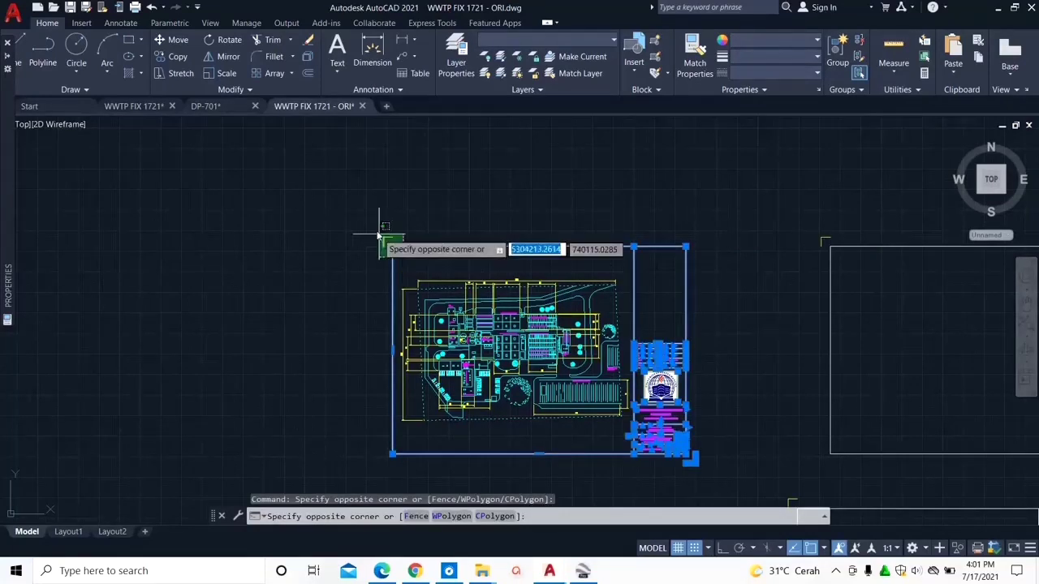
pyautogui.click(374, 227)
pyautogui.write('co')
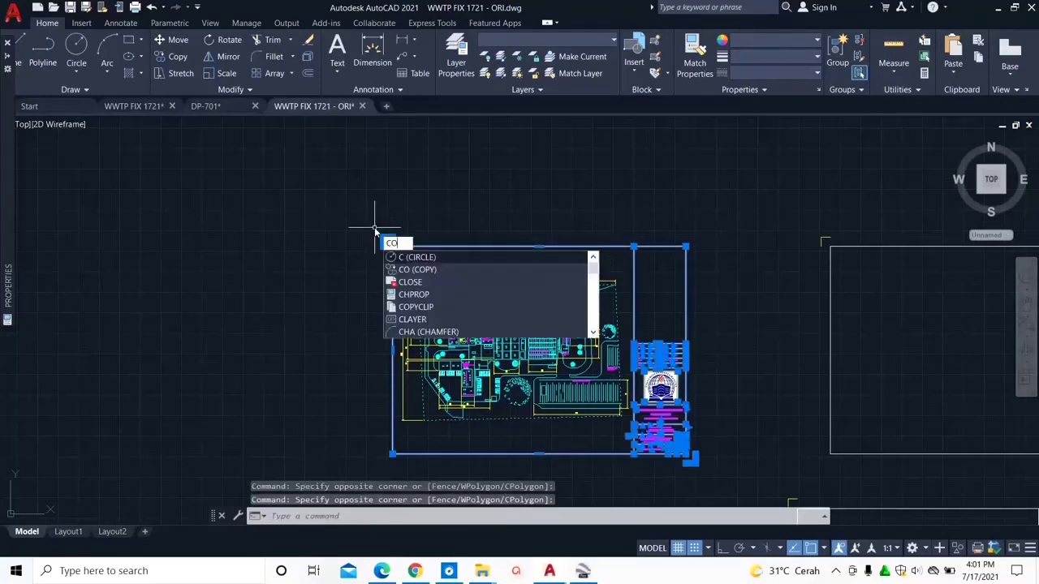
pyautogui.press('Return')
pyautogui.click(394, 452)
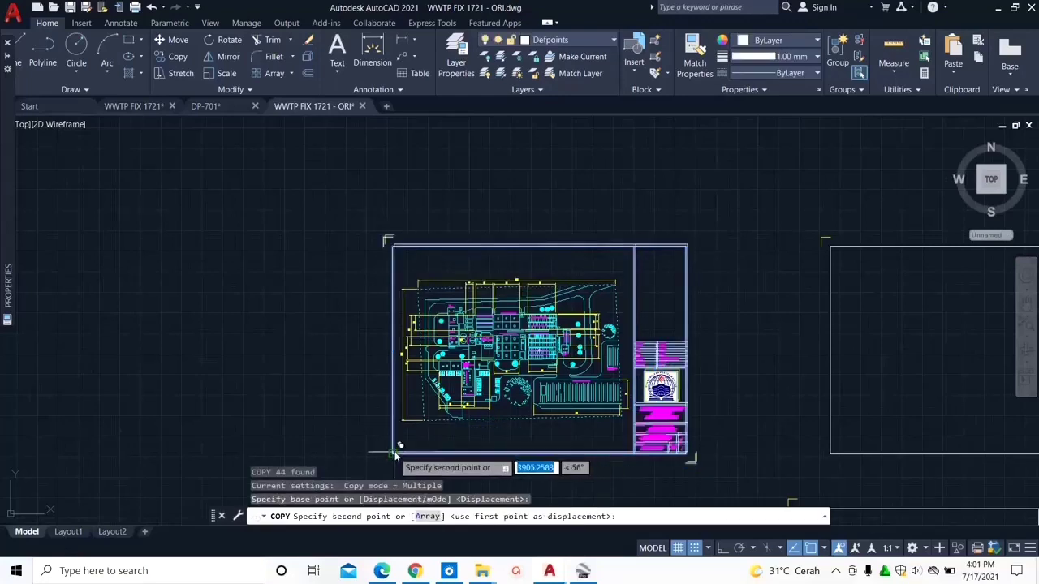
pyautogui.scroll(-4, 487, 440)
pyautogui.moveTo(273, 256); pyautogui.dragTo(415, 315, button='middle')
pyautogui.scroll(-3, 675, 375)
pyautogui.moveTo(510, 341); pyautogui.dragTo(693, 387, button='middle')
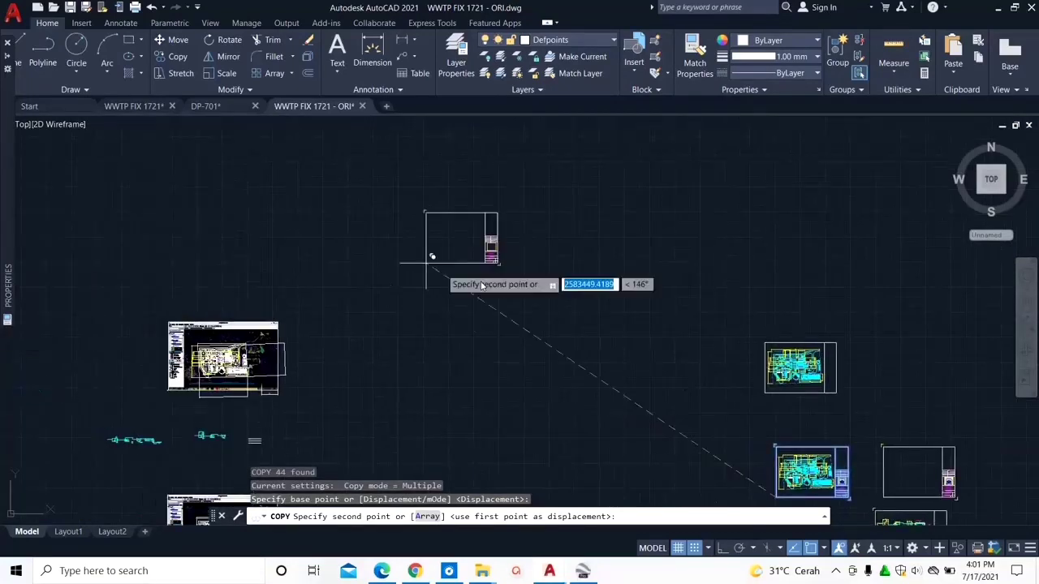
pyautogui.scroll(-6, 484, 285)
pyautogui.scroll(8, 458, 227)
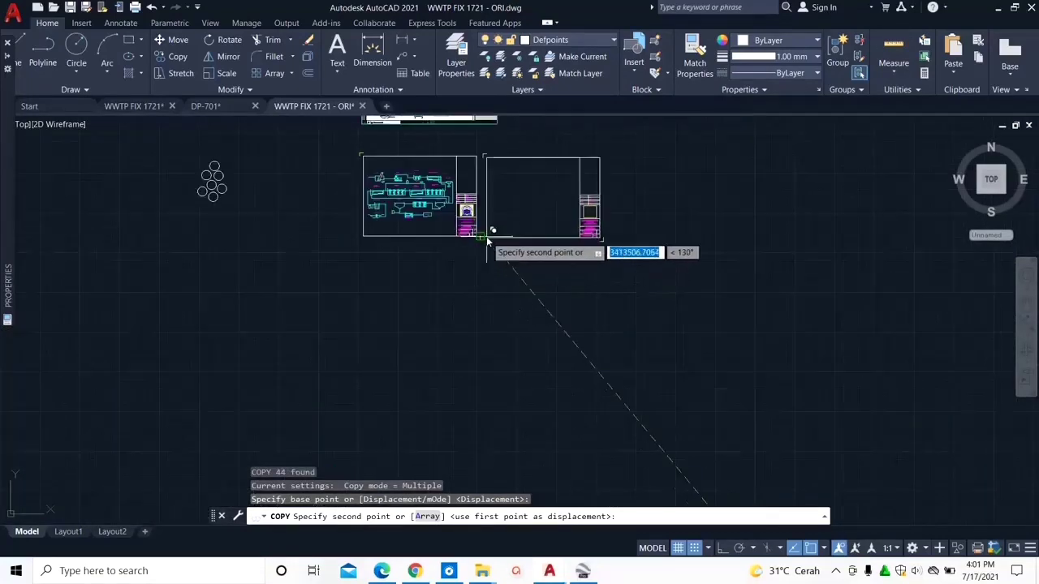
pyautogui.scroll(3, 489, 241)
pyautogui.moveTo(500, 241); pyautogui.dragTo(521, 404, button='middle')
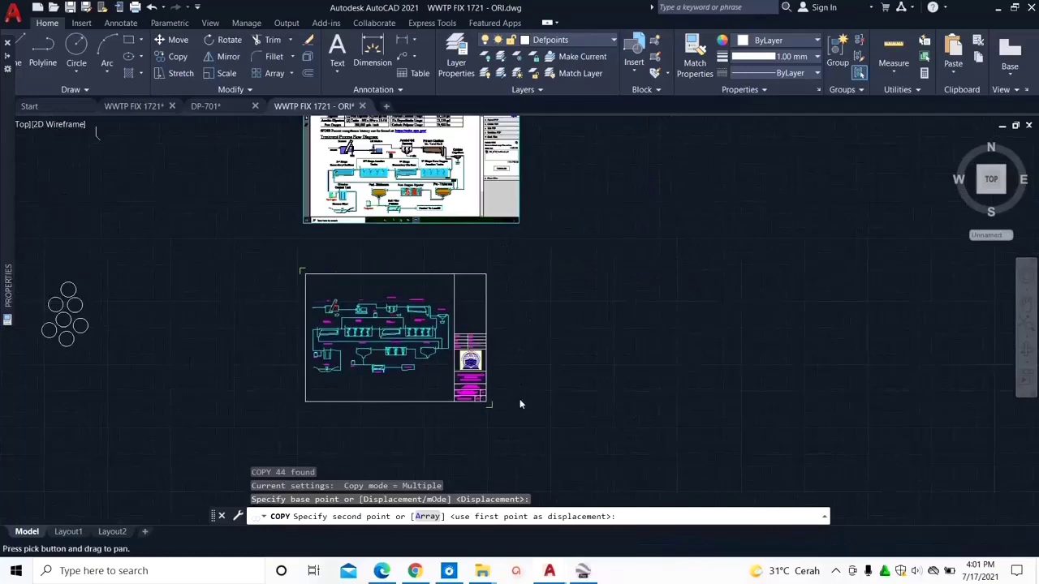
pyautogui.click(556, 400)
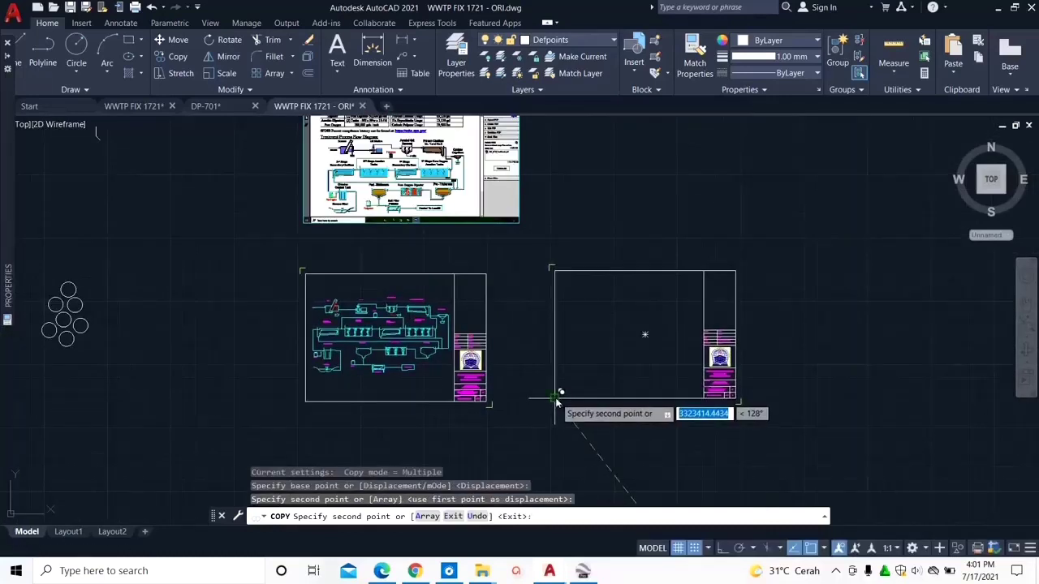
pyautogui.press('Return')
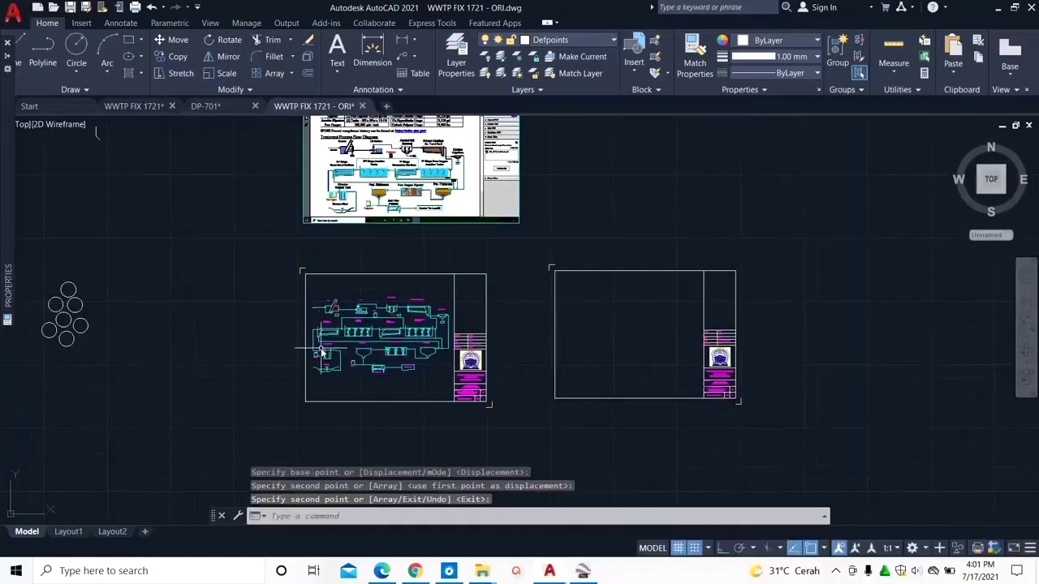
# Step: Move the entire process flow diagram with its labels out of the old sheet into the newly copied empty sheet
pyautogui.scroll(2, 321, 351)
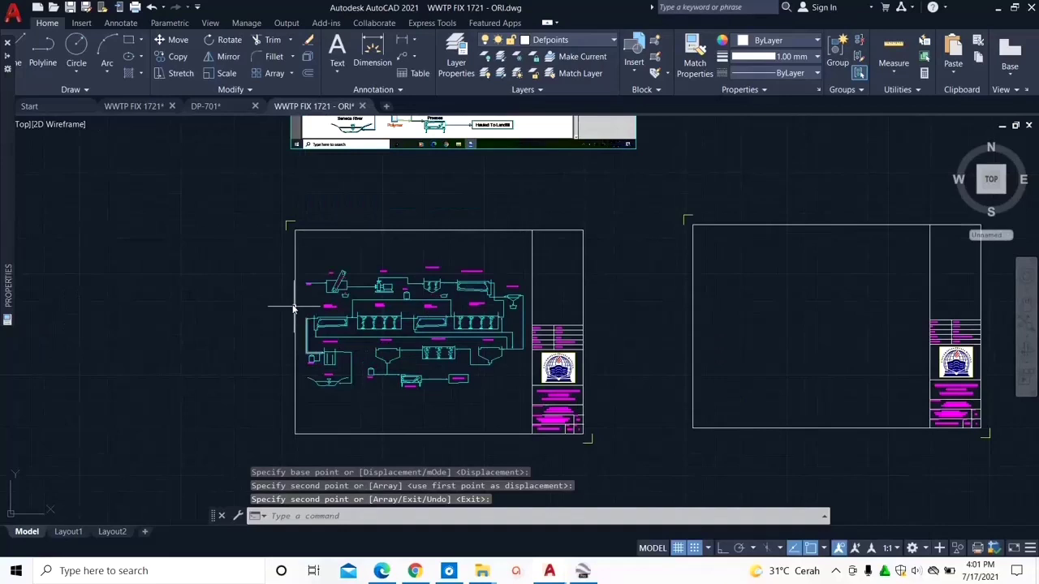
pyautogui.click(269, 255)
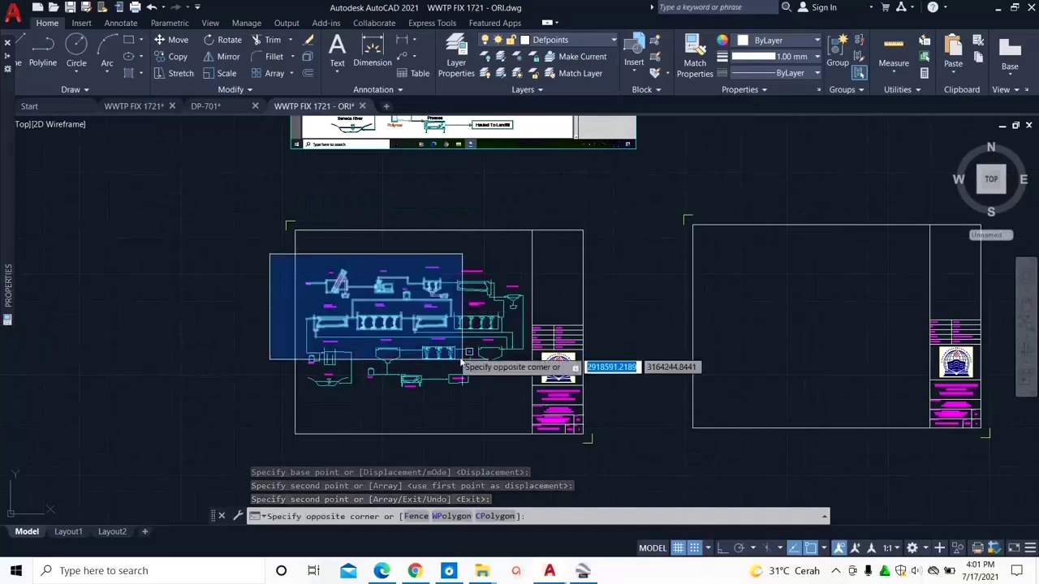
pyautogui.click(527, 418)
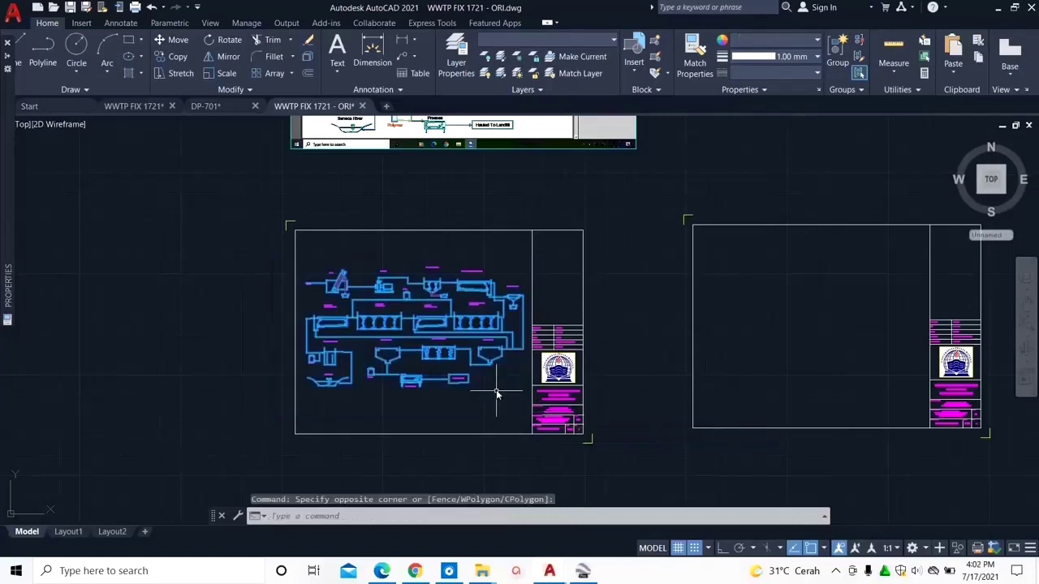
pyautogui.write('M')
pyautogui.press('Return')
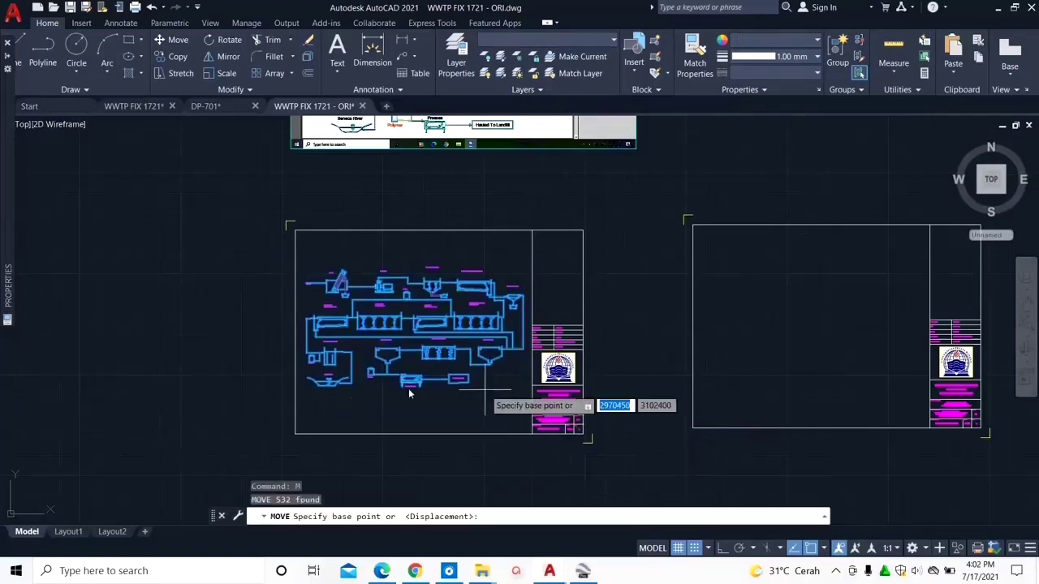
pyautogui.click(307, 397)
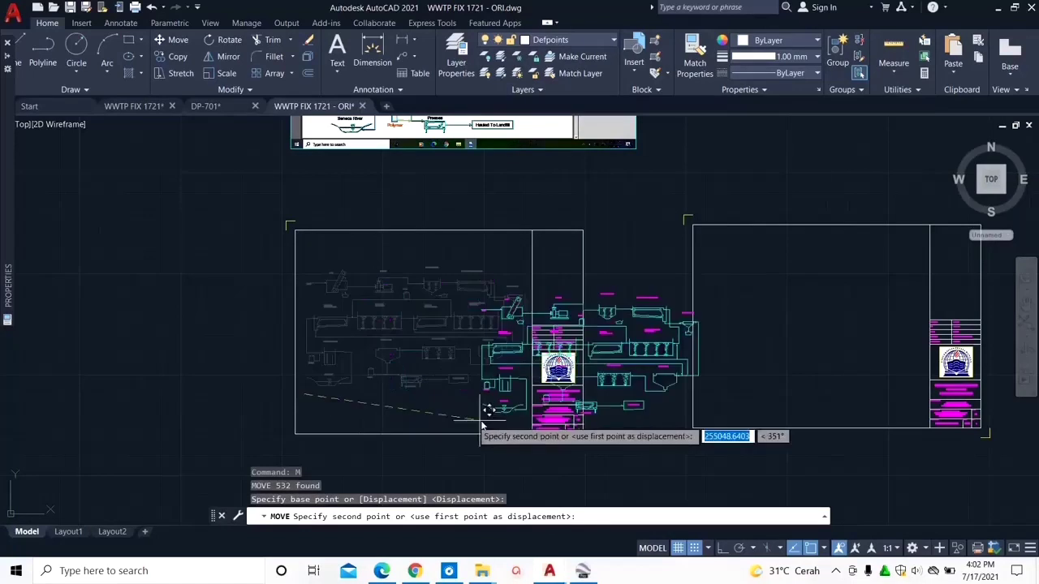
pyautogui.click(704, 393)
pyautogui.moveTo(721, 412); pyautogui.dragTo(568, 428, button='middle')
pyautogui.scroll(3, 568, 427)
pyautogui.moveTo(638, 398); pyautogui.dragTo(577, 424, button='middle')
pyautogui.scroll(2, 655, 351)
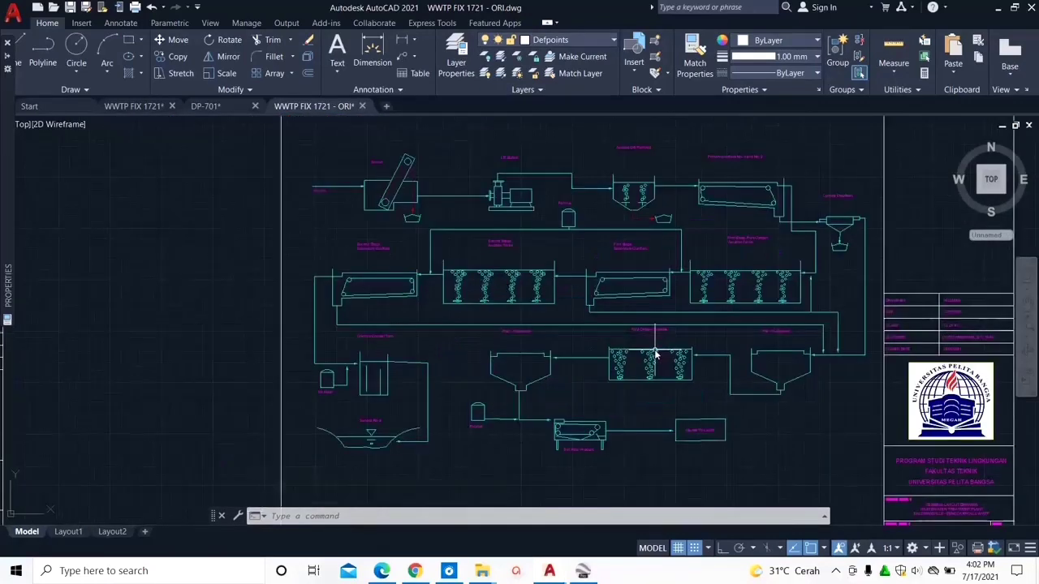
pyautogui.scroll(-3, 552, 349)
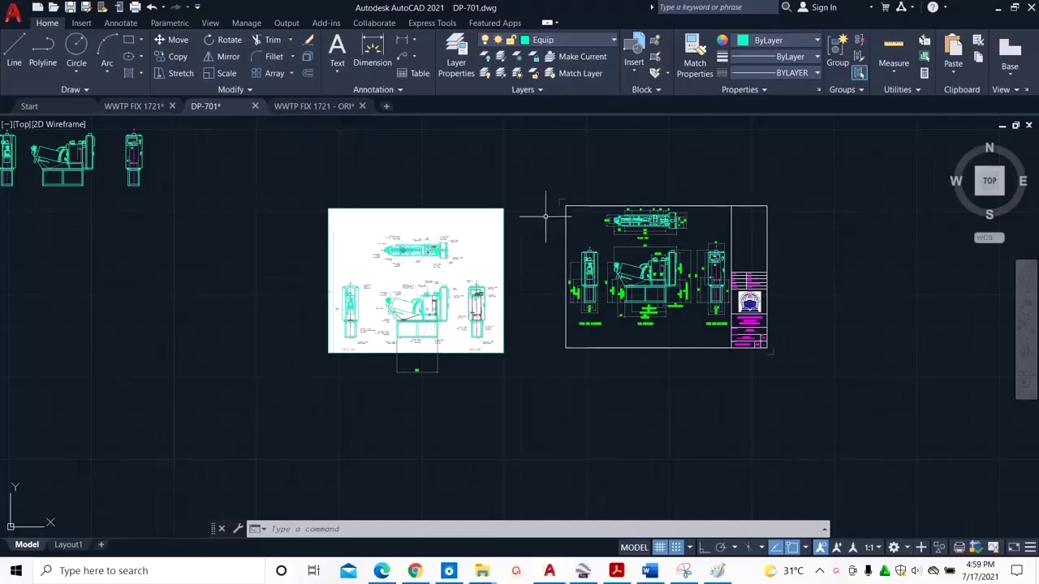
pyautogui.scroll(2, 505, 271)
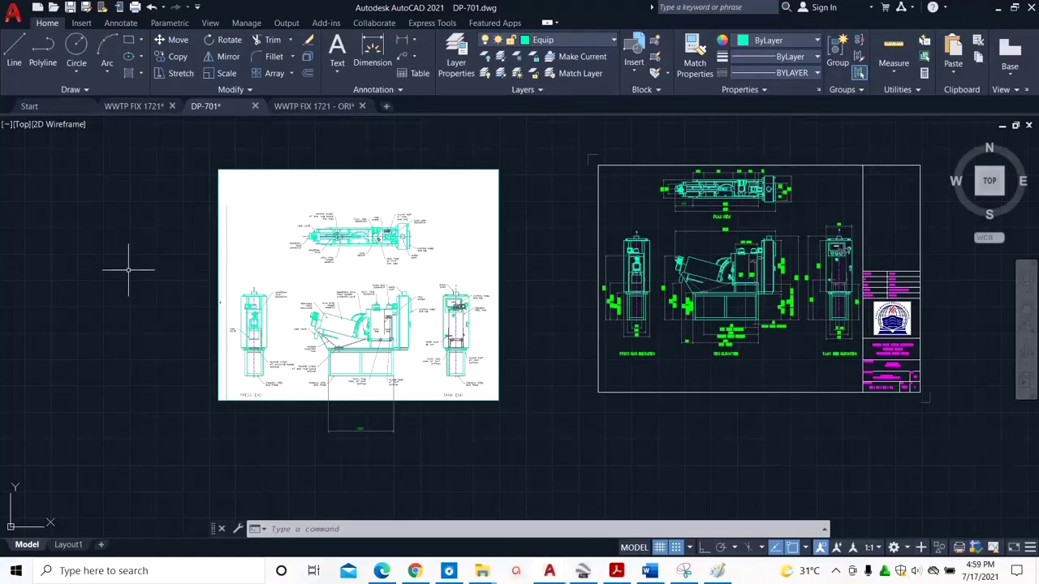
# Step: Set the drawing units' length precision to 0, keeping Decimal length type and Millimeters as the insertion scale
pyautogui.write('UNITS')
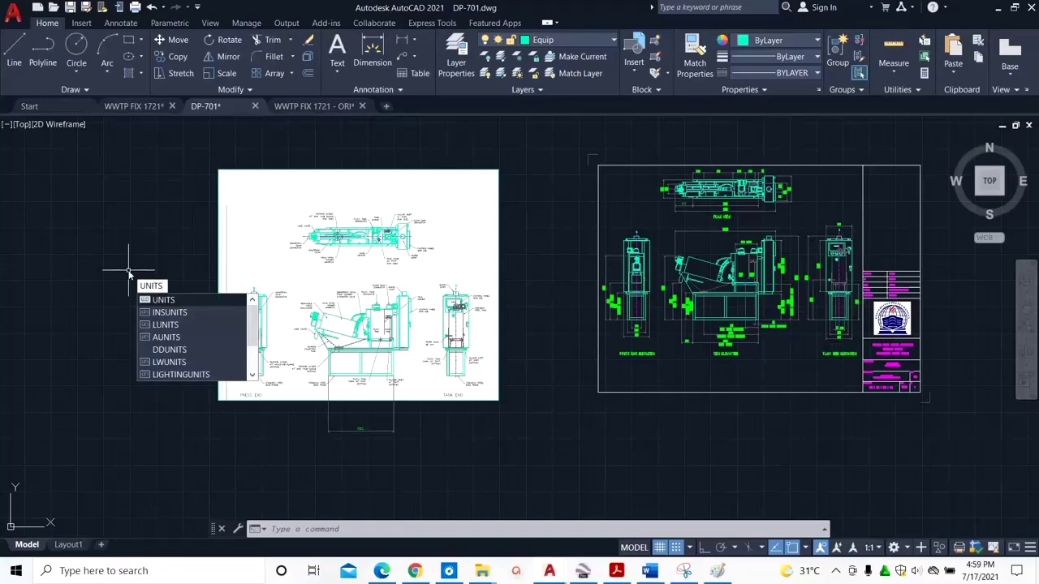
pyautogui.press('Return')
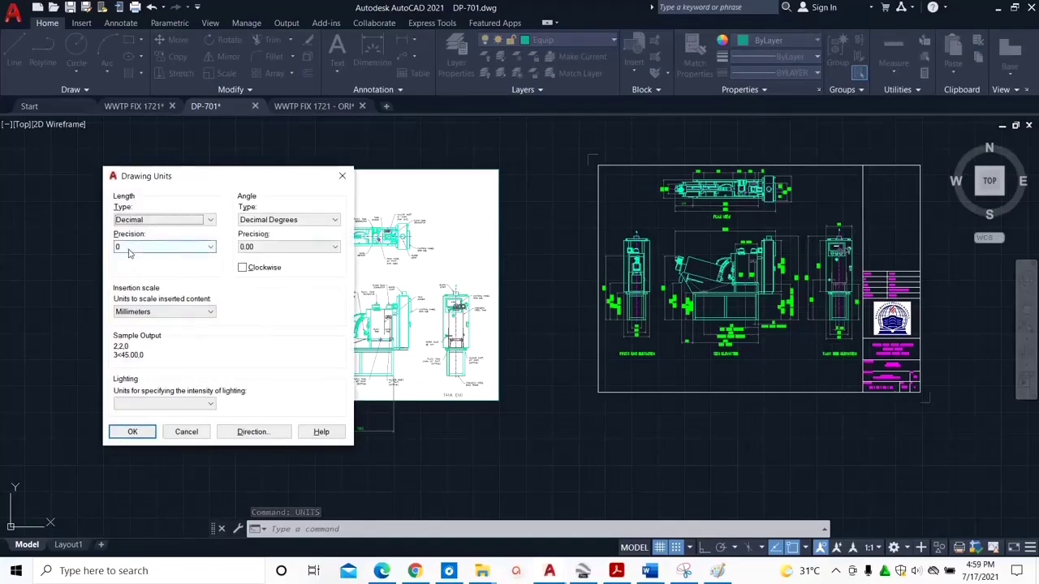
pyautogui.click(128, 250)
pyautogui.click(131, 258)
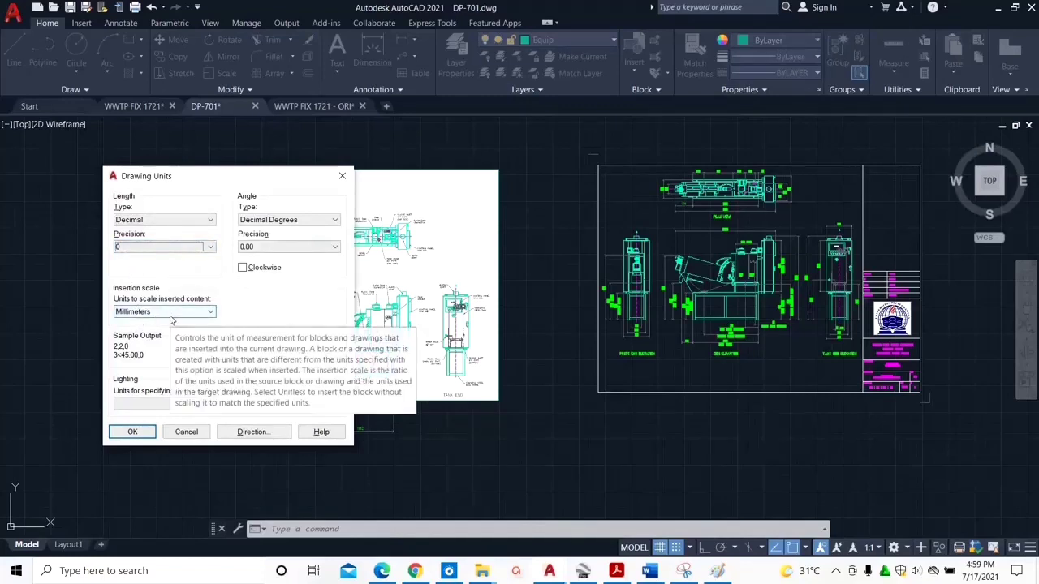
pyautogui.click(132, 431)
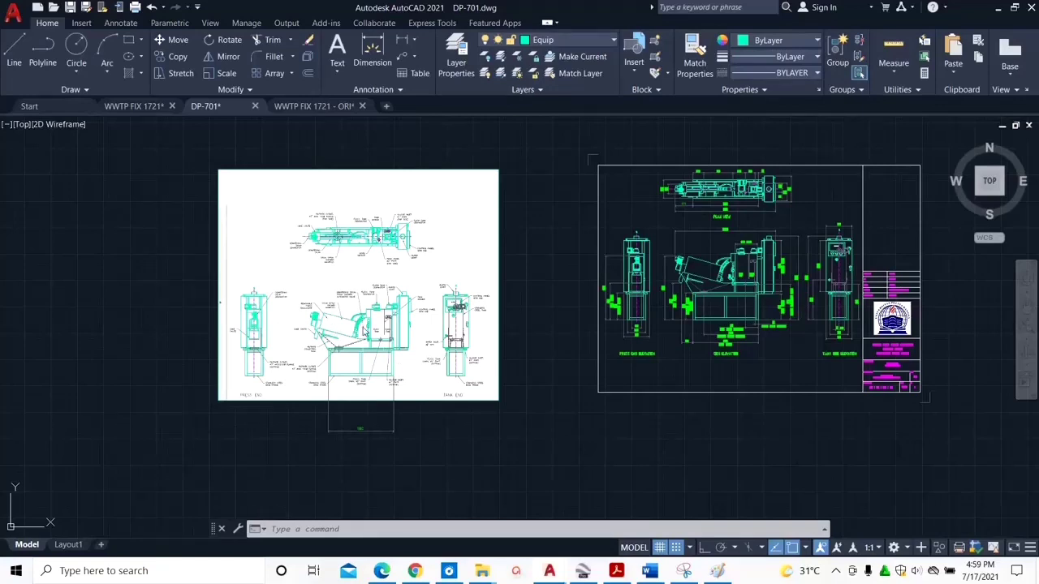
# Step: Examine the labelled reference picture and the dimensioned plan view, checking the 230 dimension at the drum gearmotor end
pyautogui.scroll(2, 365, 331)
pyautogui.scroll(-1, 364, 331)
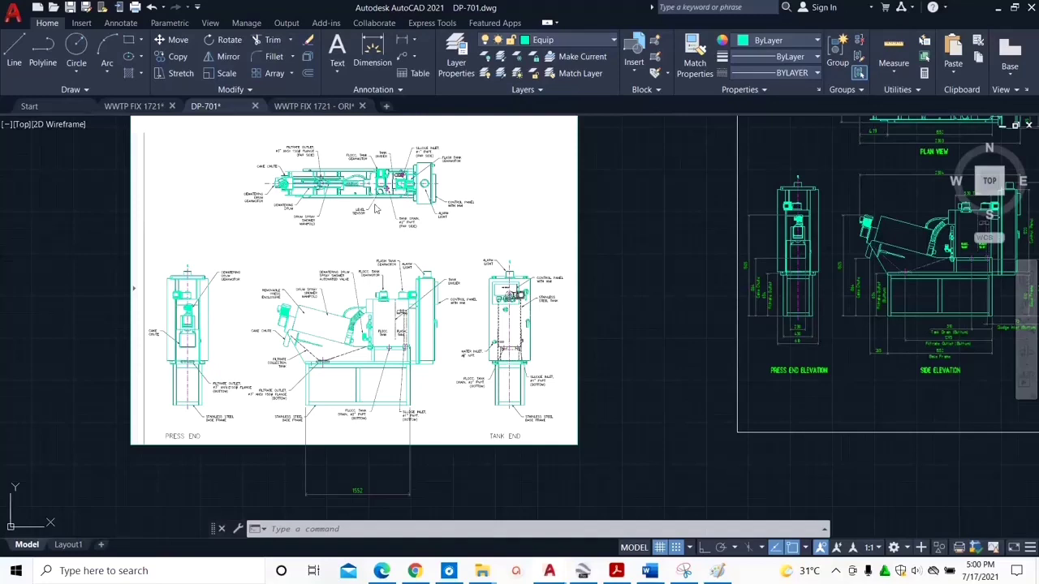
pyautogui.scroll(2, 373, 268)
pyautogui.scroll(-2, 944, 346)
pyautogui.moveTo(944, 346)
pyautogui.mouseDown(button='middle')
pyautogui.moveTo(437, 358)
pyautogui.moveTo(400, 341)
pyautogui.mouseUp(button='middle')
pyautogui.scroll(4, 654, 259)
pyautogui.moveTo(596, 221); pyautogui.dragTo(591, 422, button='middle')
pyautogui.scroll(4, 394, 236)
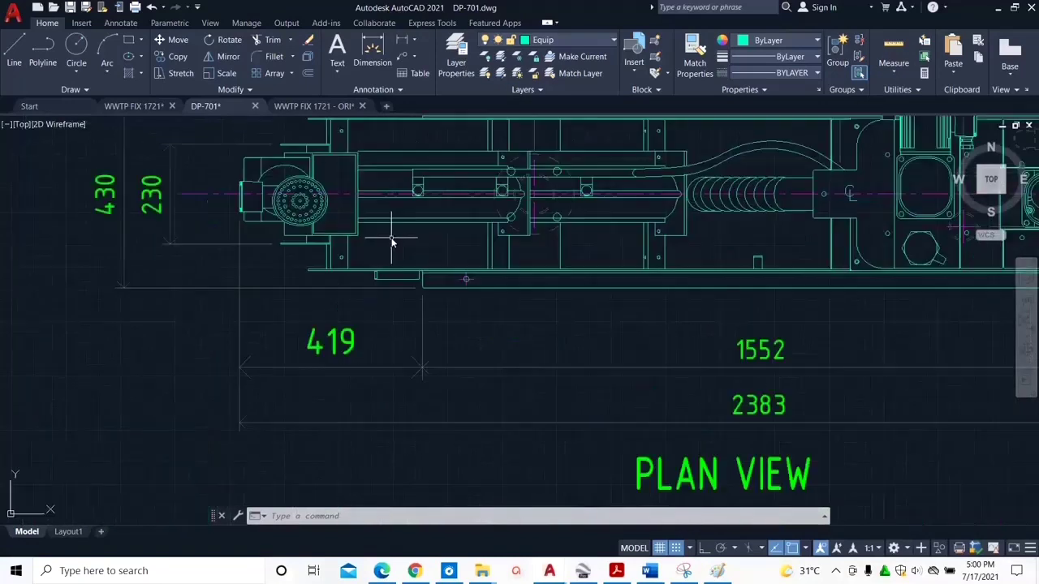
pyautogui.scroll(2, 296, 207)
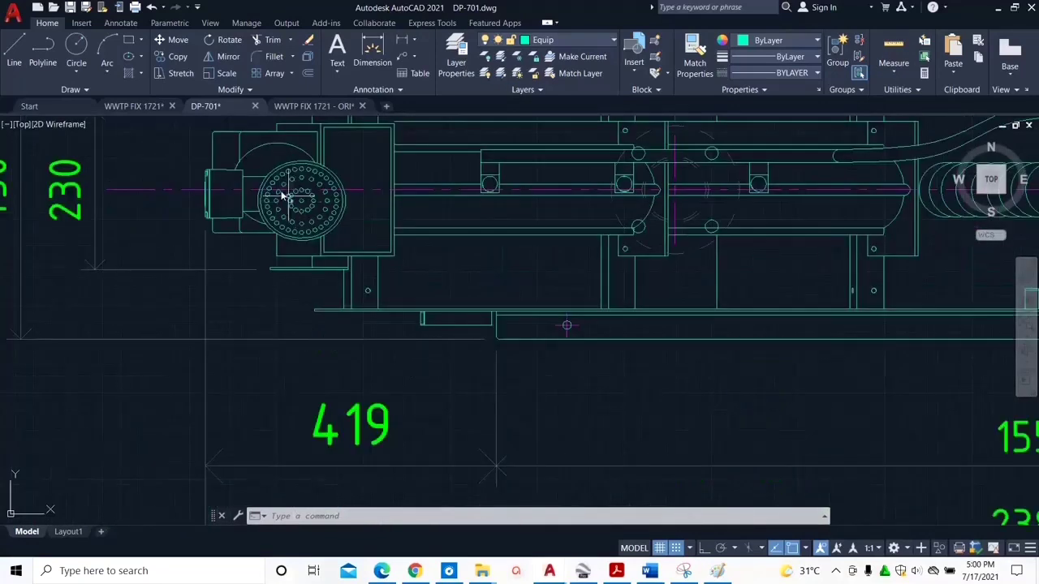
pyautogui.click(65, 191)
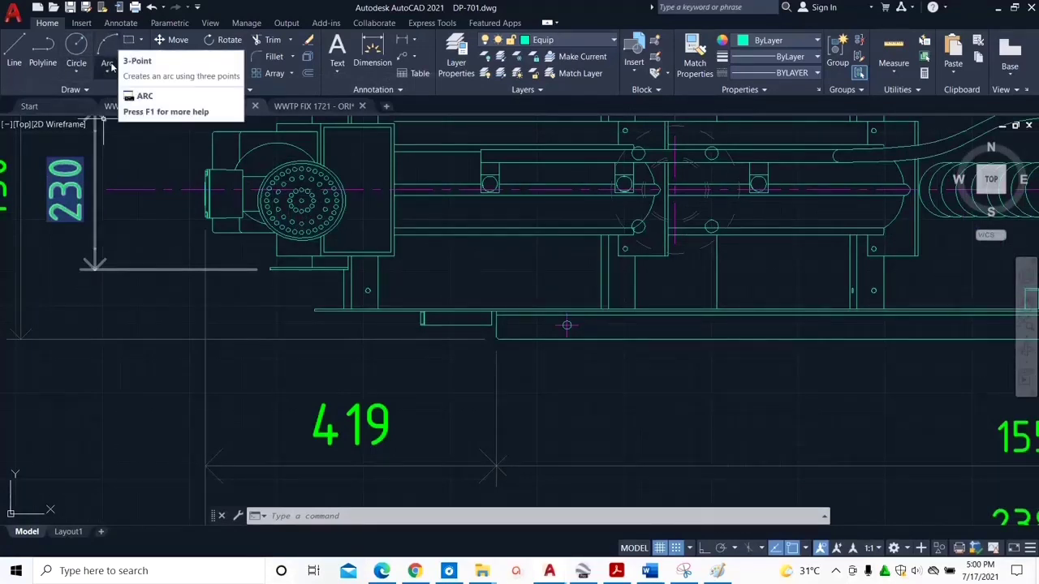
pyautogui.press('Escape')
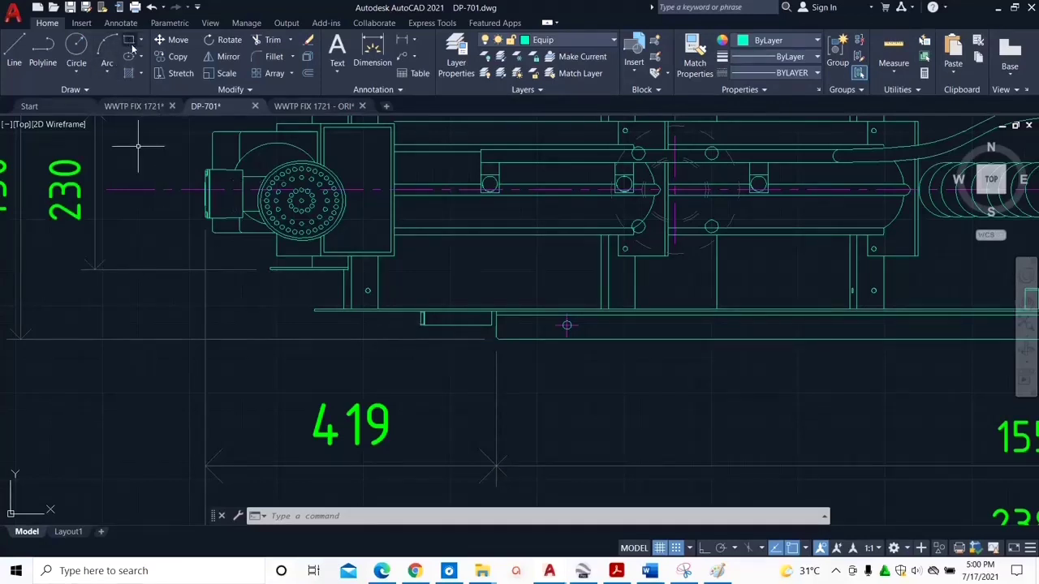
# Step: Compare the plan view in the reference picture with the dimensioned drawing, focusing on the perforated round part at the drum gearmotor end
pyautogui.scroll(-2, 238, 252)
pyautogui.scroll(-2, 298, 264)
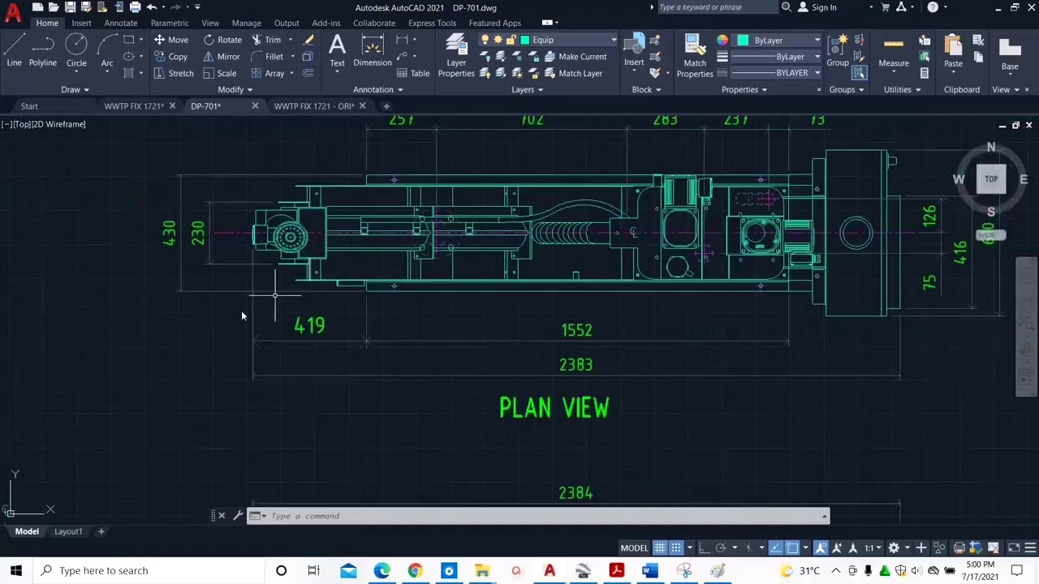
pyautogui.moveTo(174, 343)
pyautogui.mouseDown(button='middle')
pyautogui.moveTo(881, 250)
pyautogui.moveTo(912, 236)
pyautogui.mouseUp(button='middle')
pyautogui.scroll(-2, 489, 374)
pyautogui.moveTo(202, 362); pyautogui.dragTo(548, 305, button='middle')
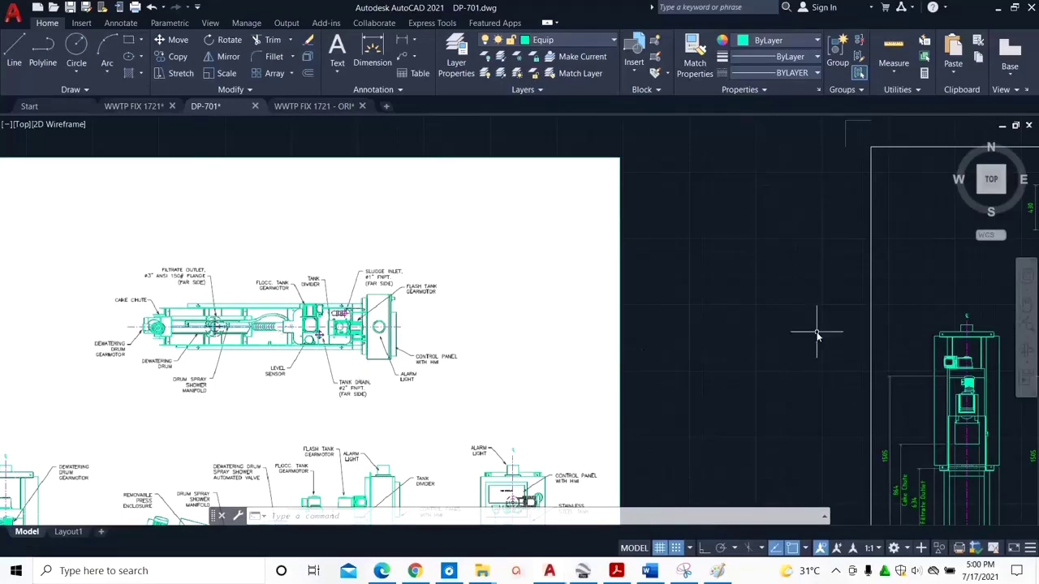
pyautogui.moveTo(741, 345)
pyautogui.mouseDown(button='middle')
pyautogui.moveTo(448, 372)
pyautogui.moveTo(242, 361)
pyautogui.mouseUp(button='middle')
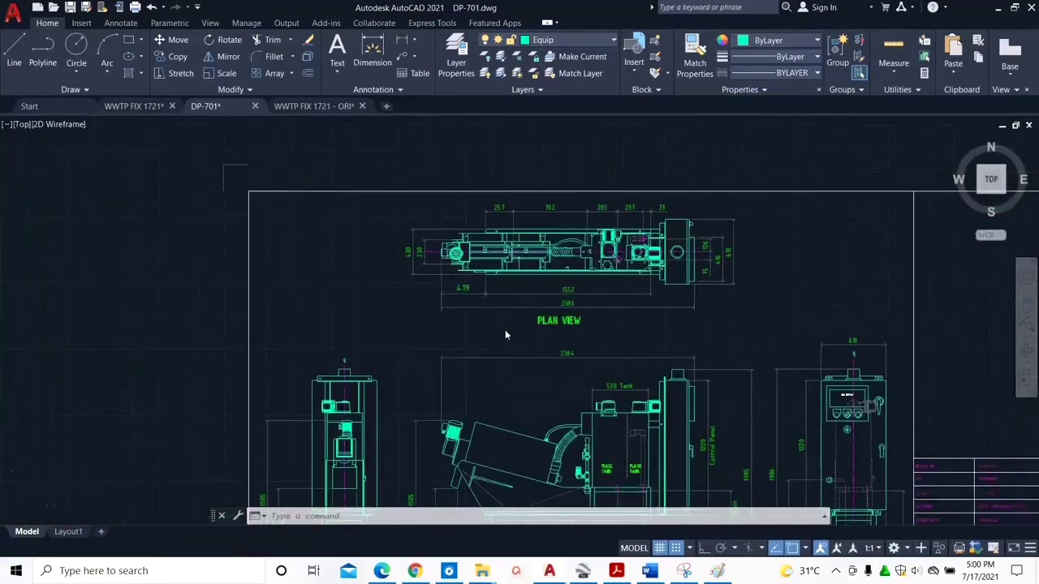
pyautogui.scroll(4, 504, 329)
pyautogui.moveTo(382, 197); pyautogui.dragTo(394, 289, button='middle')
pyautogui.scroll(2, 395, 285)
pyautogui.scroll(4, 354, 200)
pyautogui.scroll(-2, 354, 197)
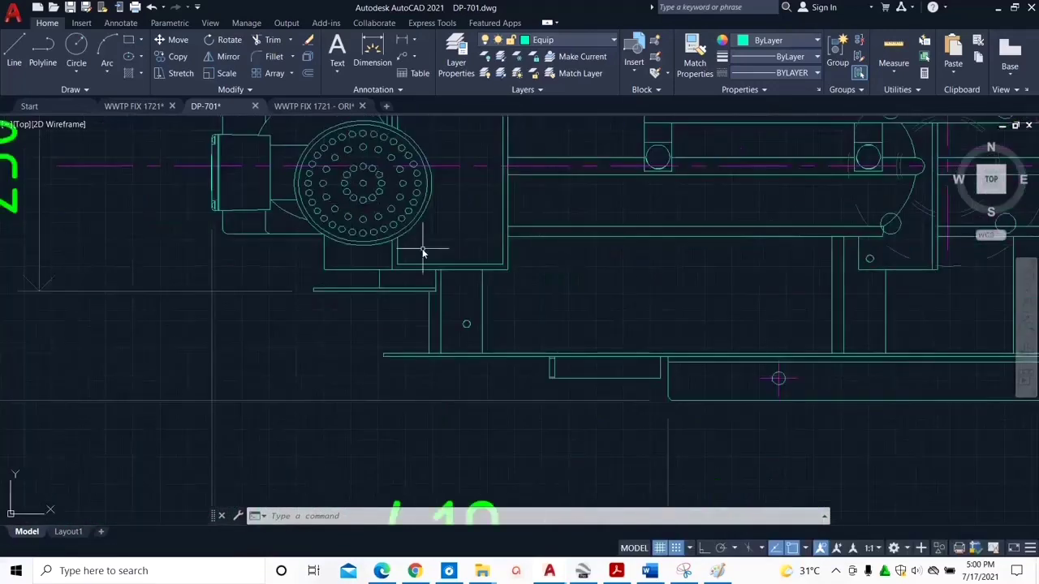
pyautogui.scroll(-2, 422, 253)
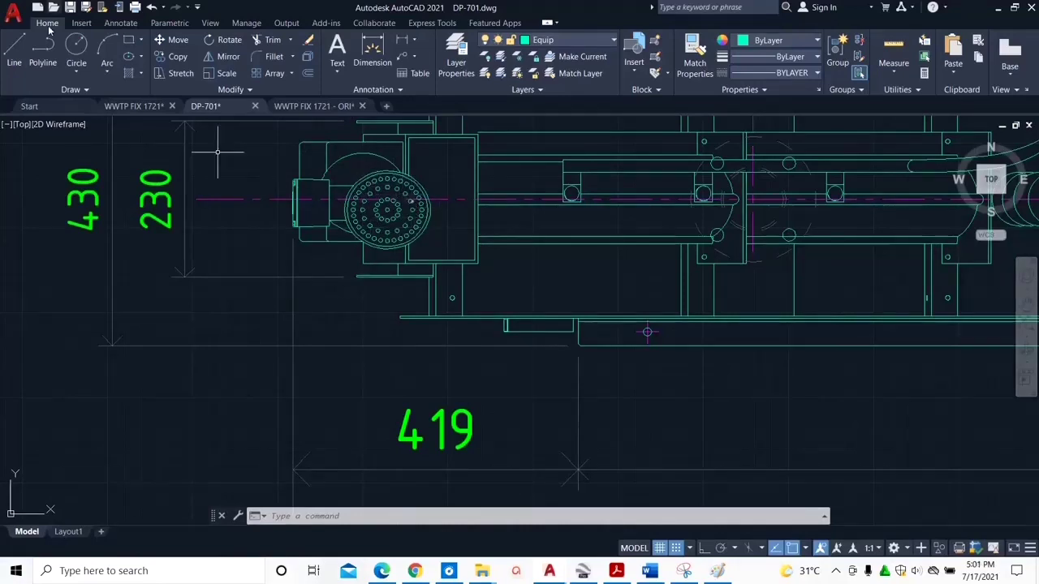
# Step: Draw a circle with a radius of about 19 mm just below the drum gearmotor end of the plan view
pyautogui.click(73, 53)
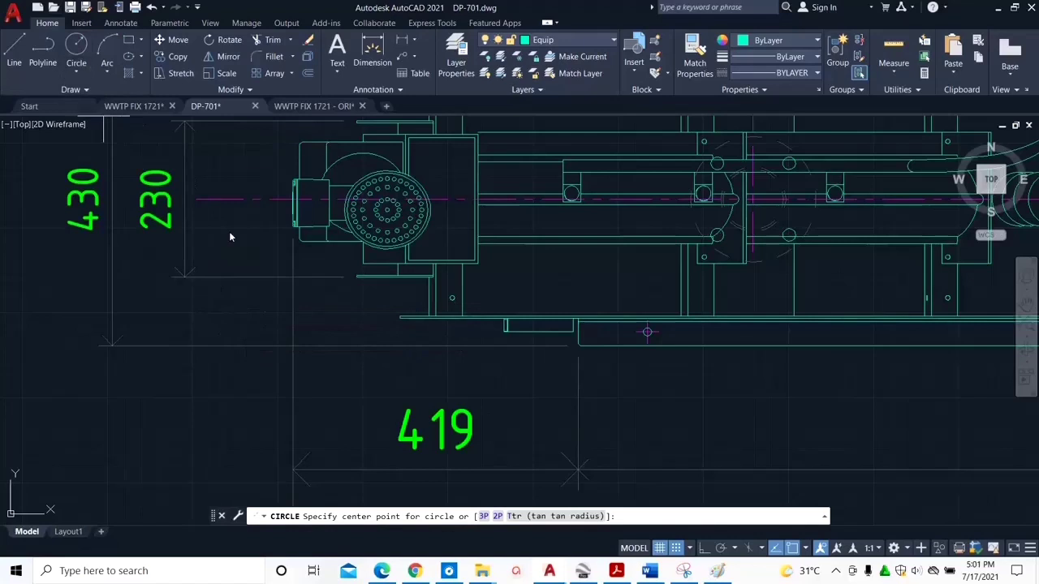
pyautogui.click(325, 310)
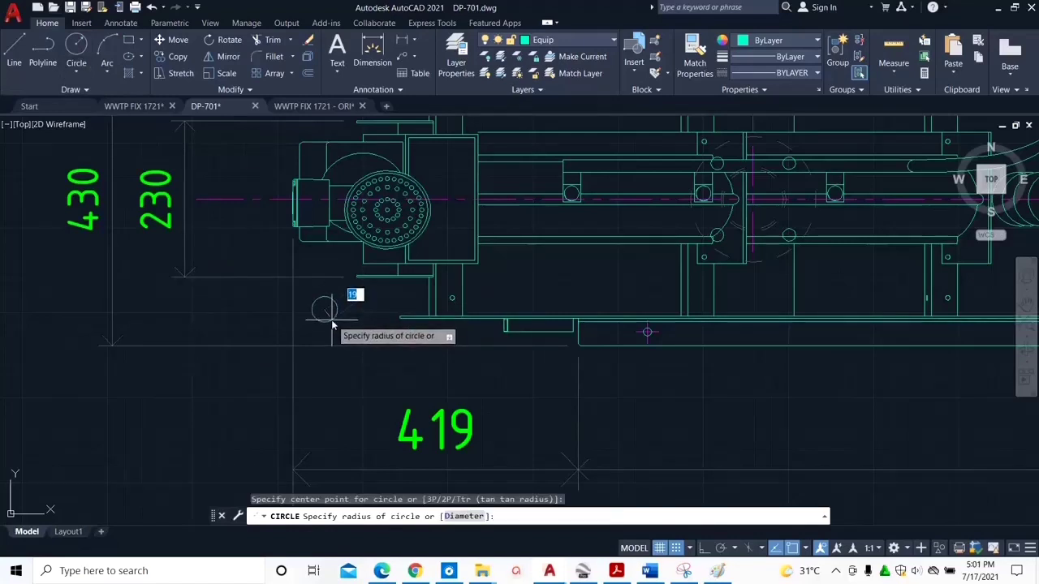
pyautogui.click(331, 322)
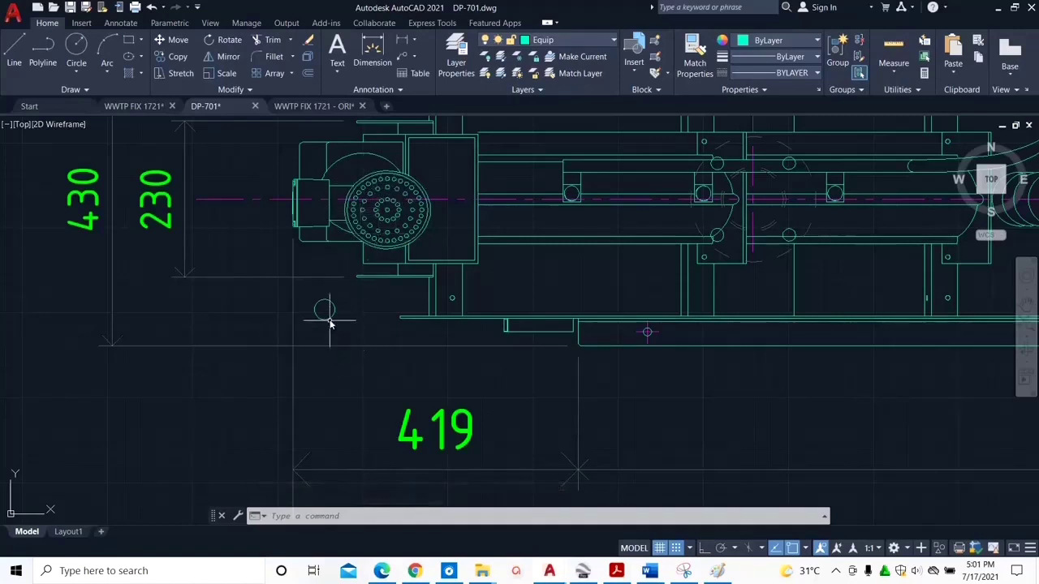
# Step: Turn on Ortho and draw a short horizontal line in the empty area below the drum in the plan view
pyautogui.scroll(-2, 638, 239)
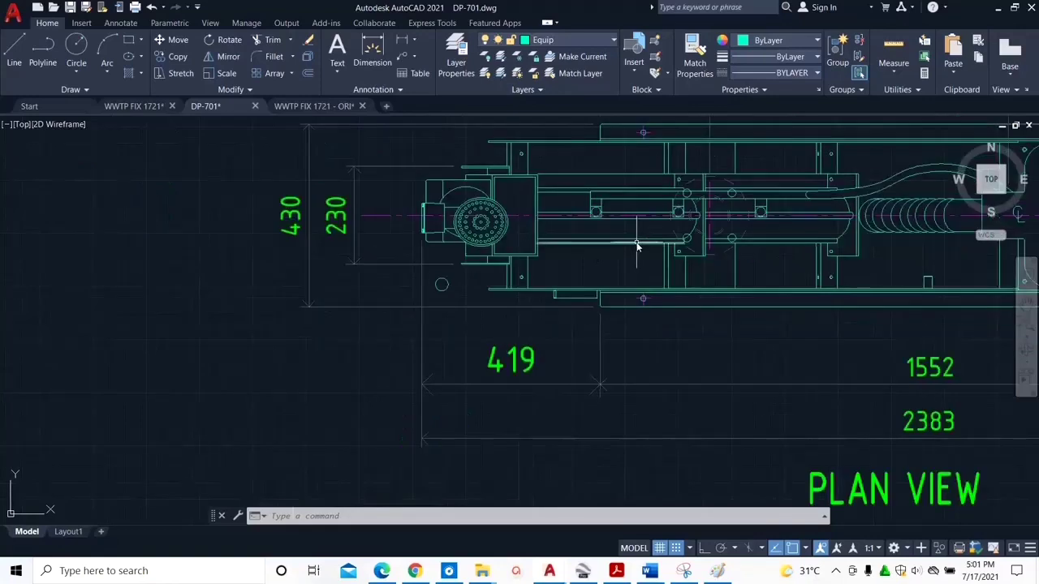
pyautogui.moveTo(637, 240); pyautogui.dragTo(505, 304, button='middle')
pyautogui.scroll(3, 475, 250)
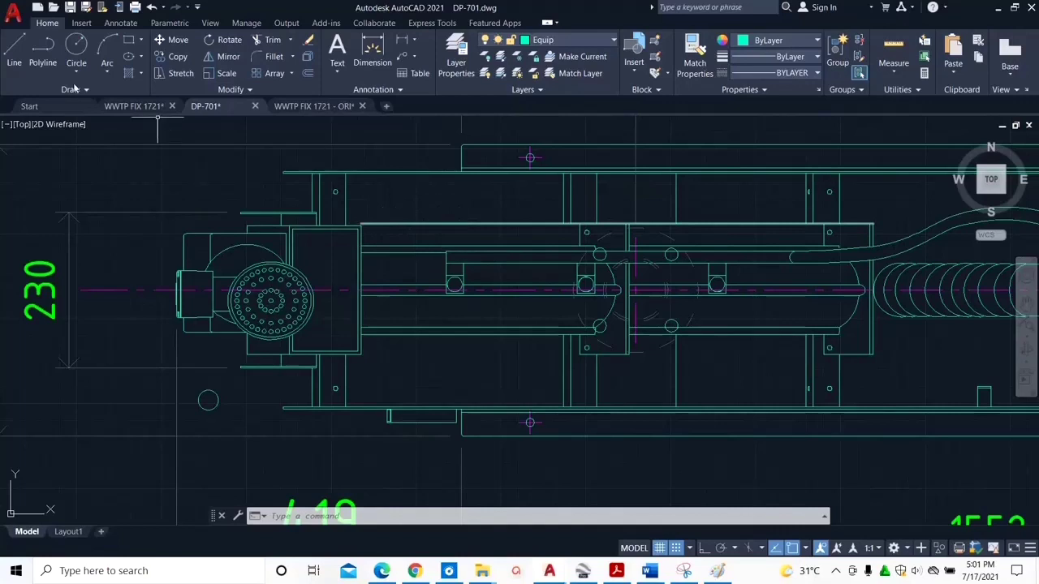
pyautogui.click(16, 63)
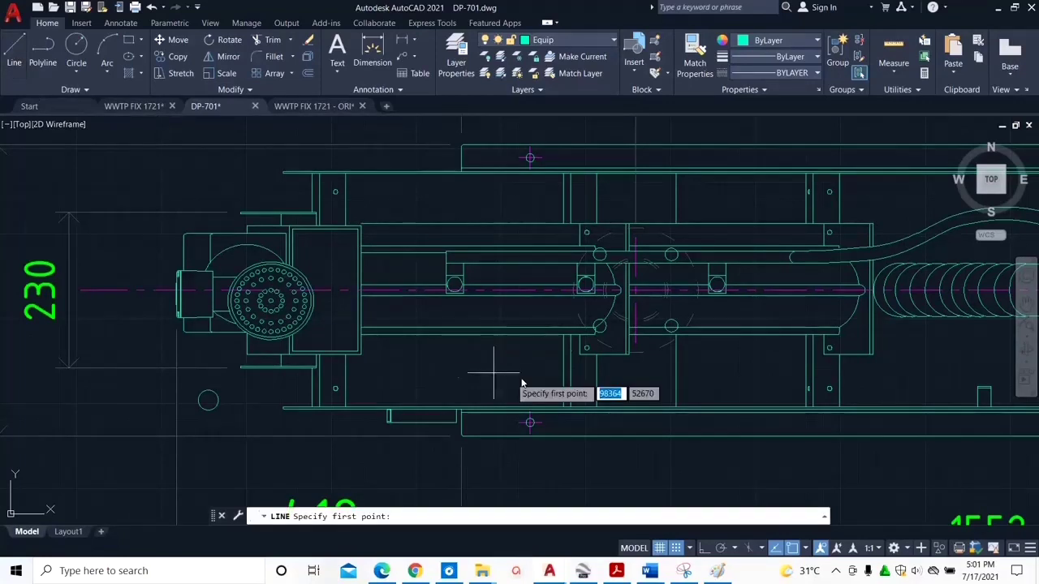
pyautogui.click(443, 357)
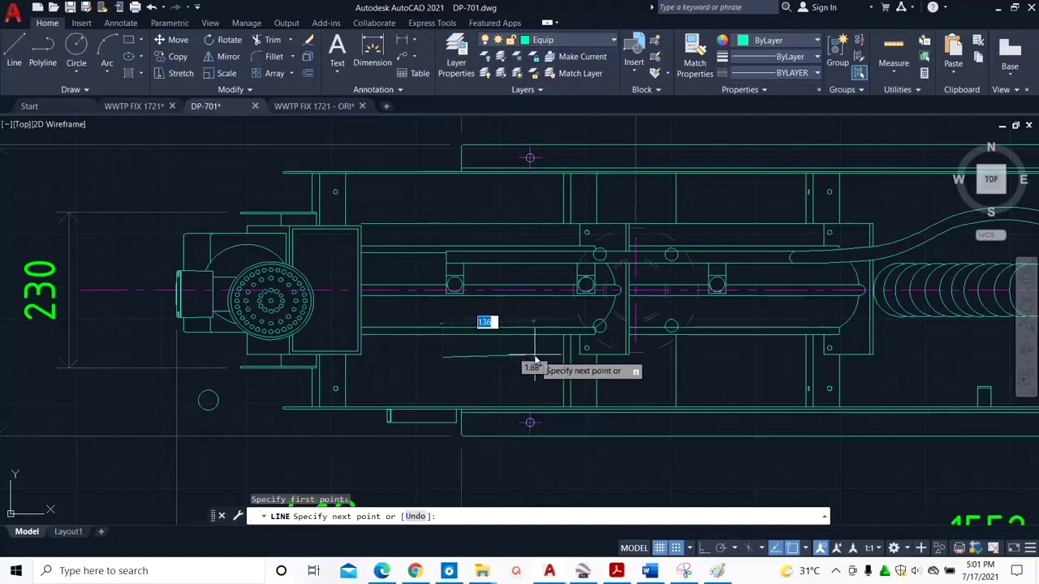
pyautogui.press('F8')
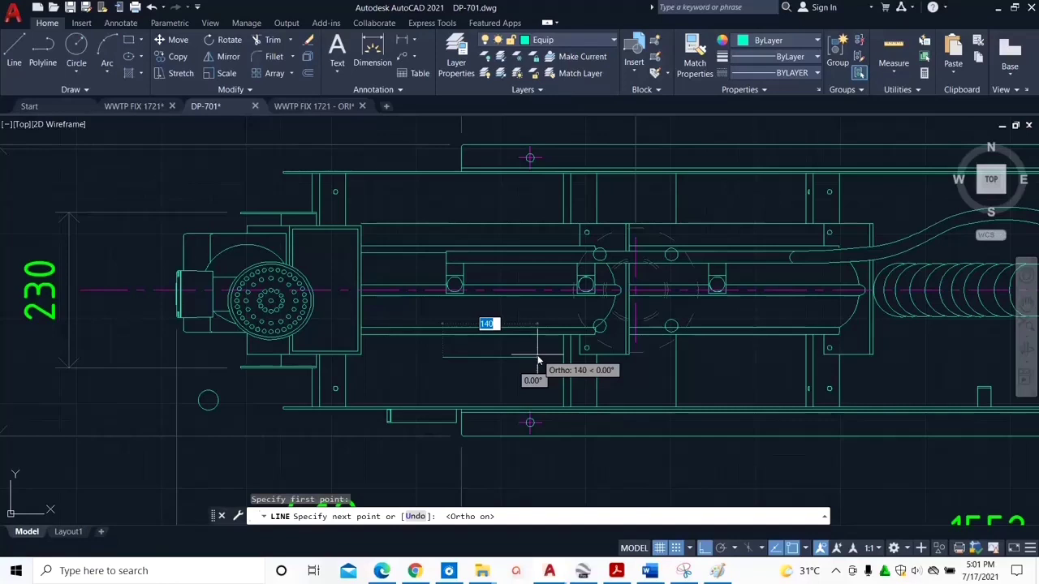
pyautogui.press('Escape')
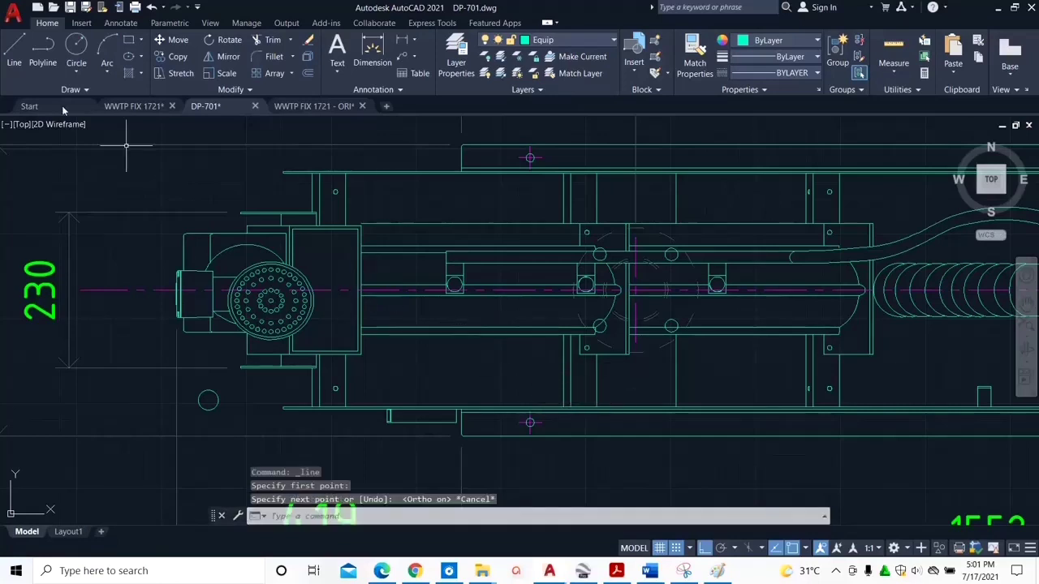
pyautogui.click(14, 55)
pyautogui.click(438, 368)
pyautogui.click(558, 368)
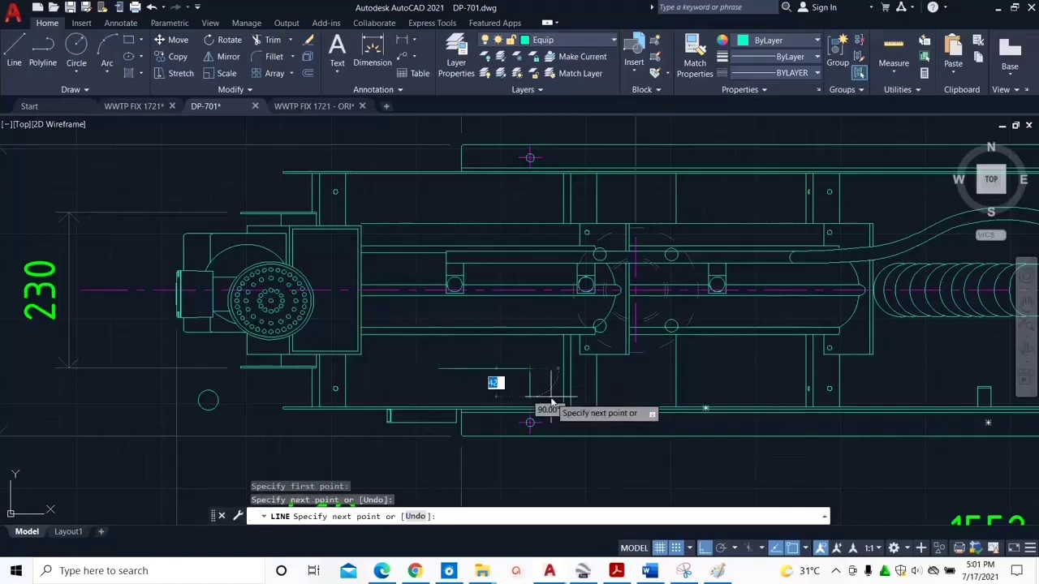
pyautogui.press('Return')
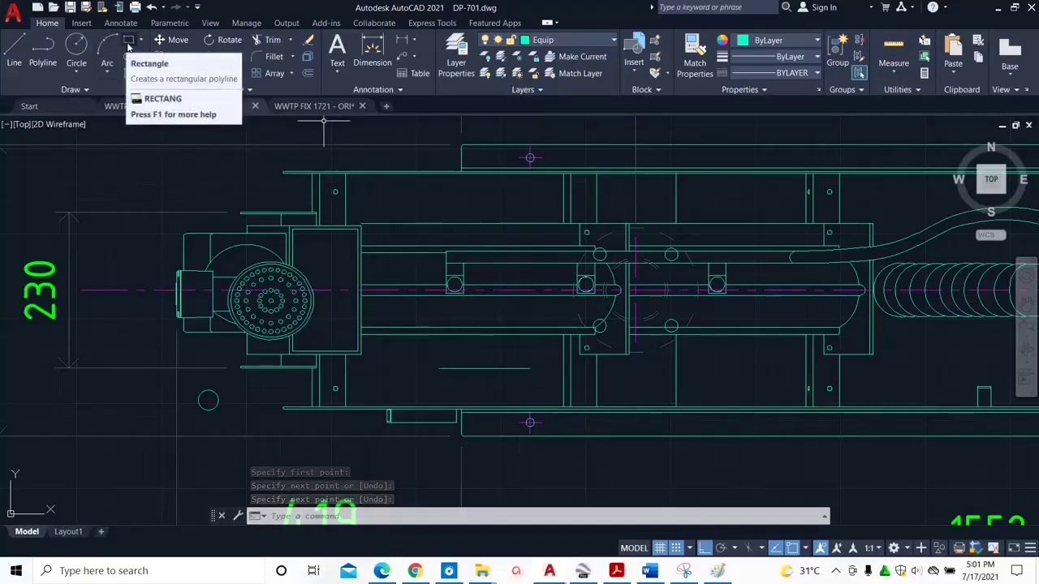
# Step: Draw a three-point arc with Ortho off, bulging away from the tanks, in the empty area below the corrugated pipe
pyautogui.moveTo(815, 315)
pyautogui.mouseDown(button='middle')
pyautogui.moveTo(695, 301)
pyautogui.moveTo(447, 340)
pyautogui.mouseUp(button='middle')
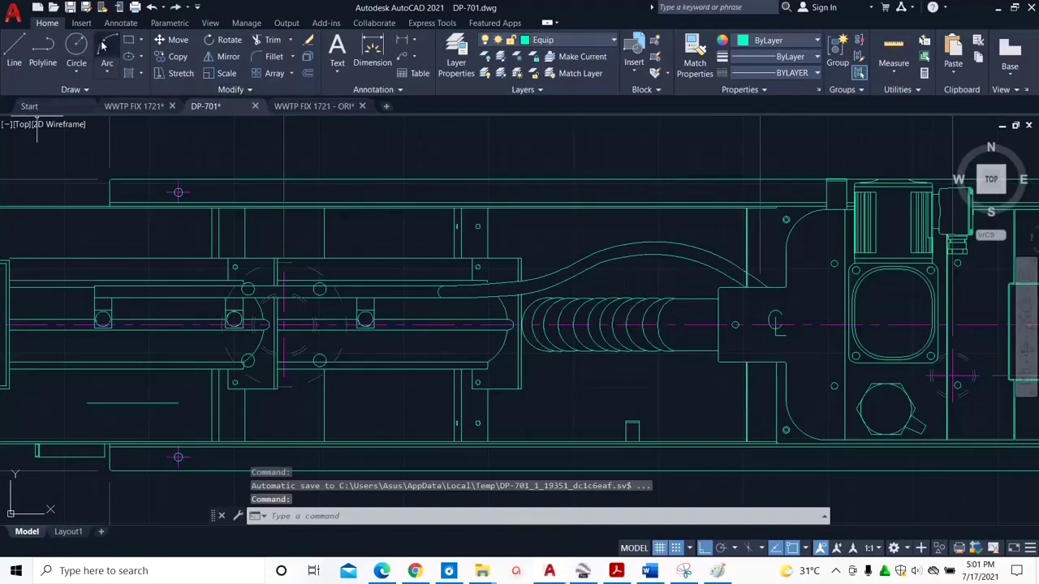
pyautogui.write('a')
pyautogui.press('Return')
pyautogui.click(556, 374)
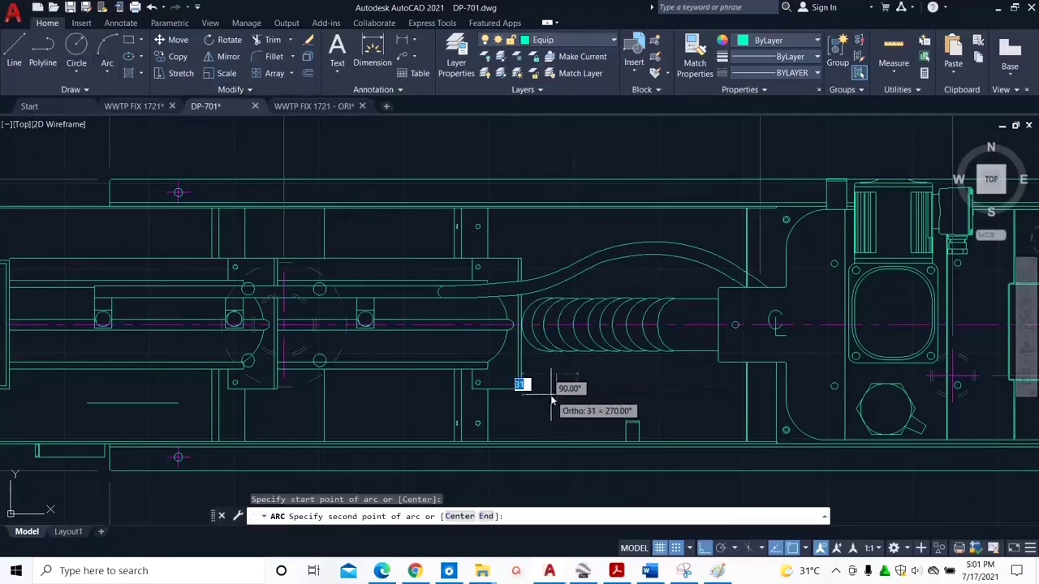
pyautogui.press('F8')
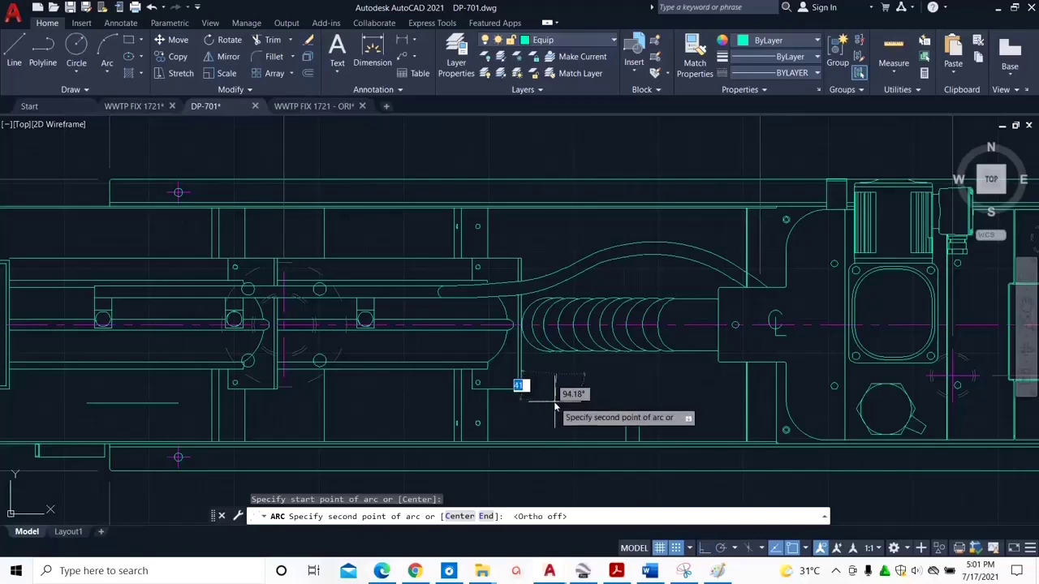
pyautogui.click(550, 408)
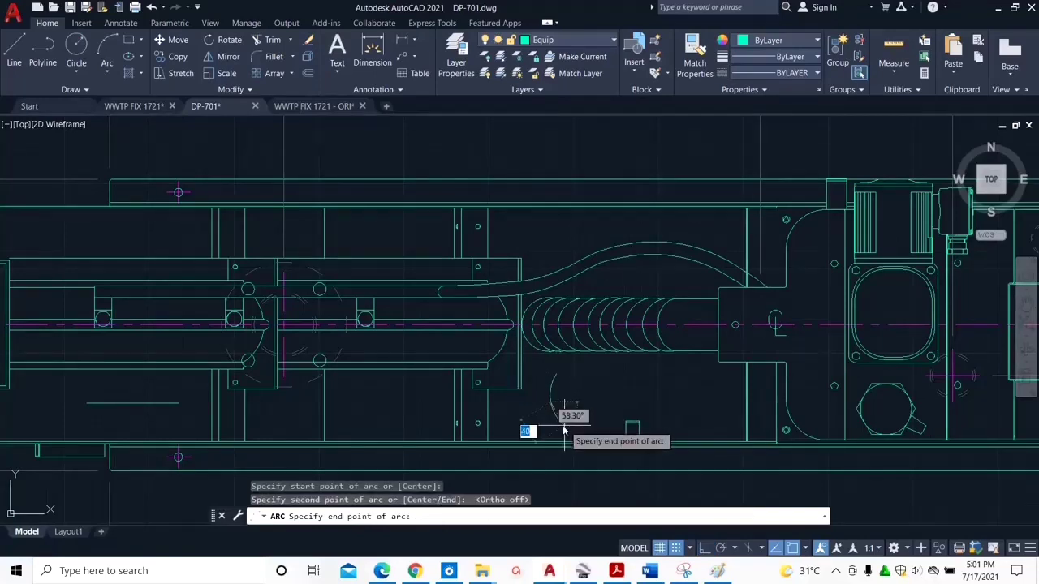
pyautogui.click(558, 428)
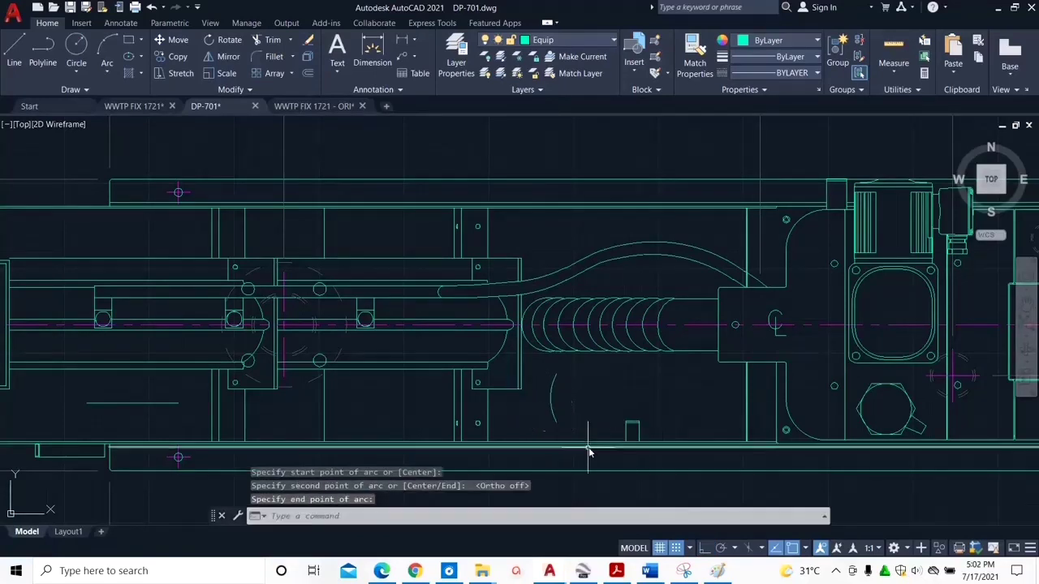
pyautogui.click(552, 398)
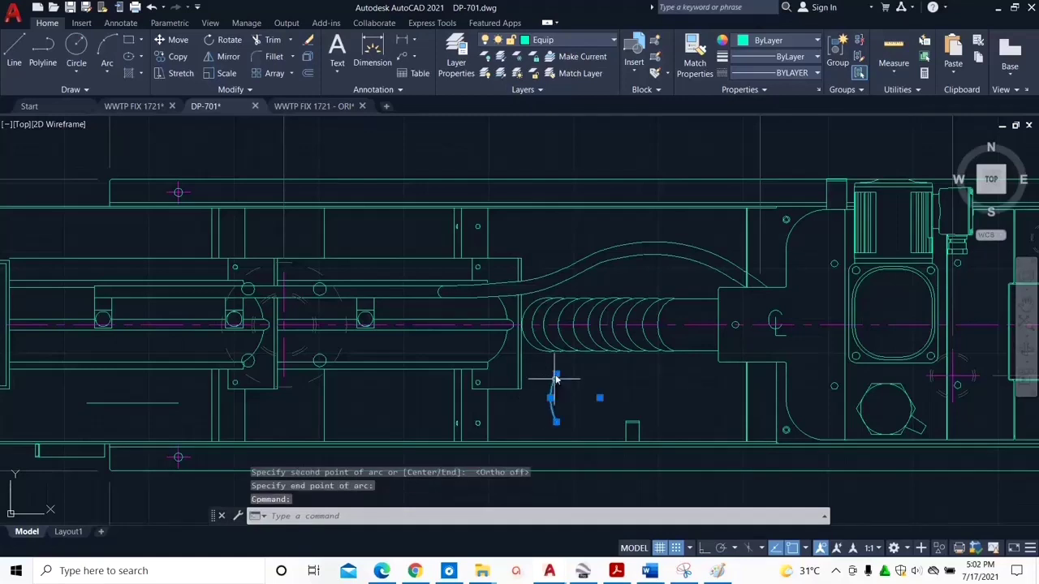
pyautogui.click(556, 375)
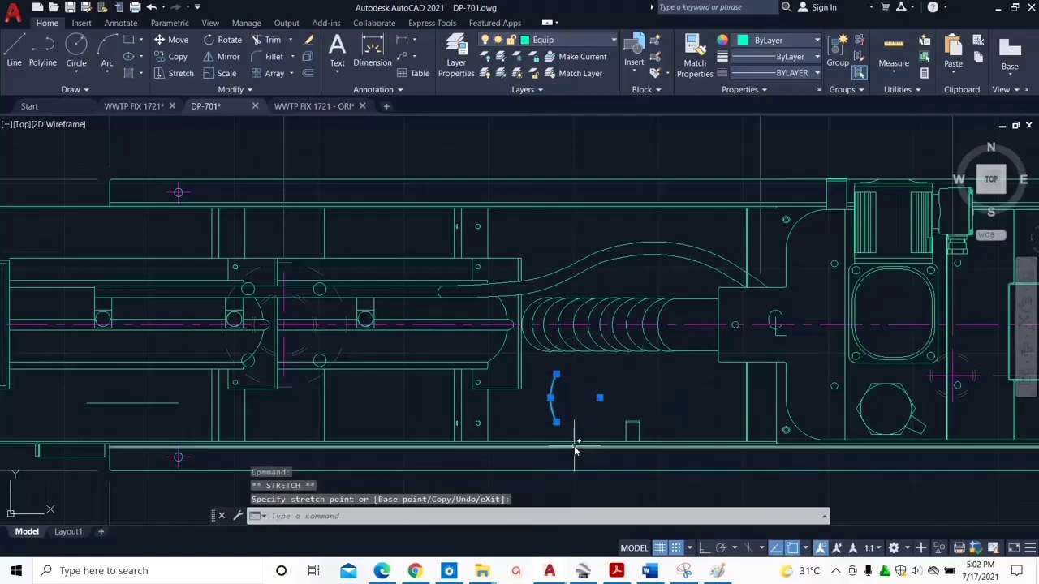
pyautogui.press('Escape')
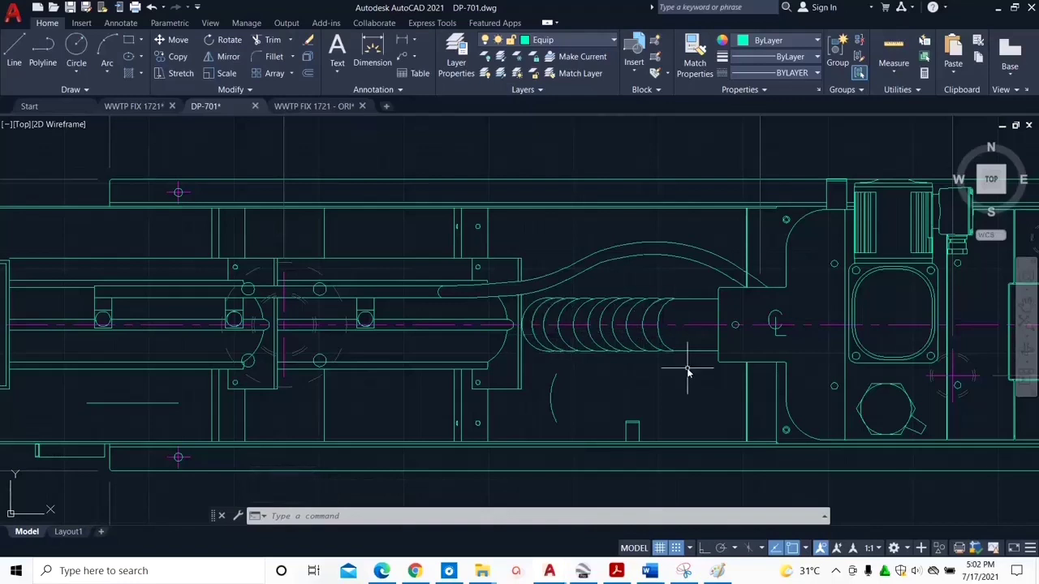
# Step: Examine the plan view's drum, hose, tank motors and control panel outlines together with the dimensions around them
pyautogui.scroll(-2, 767, 365)
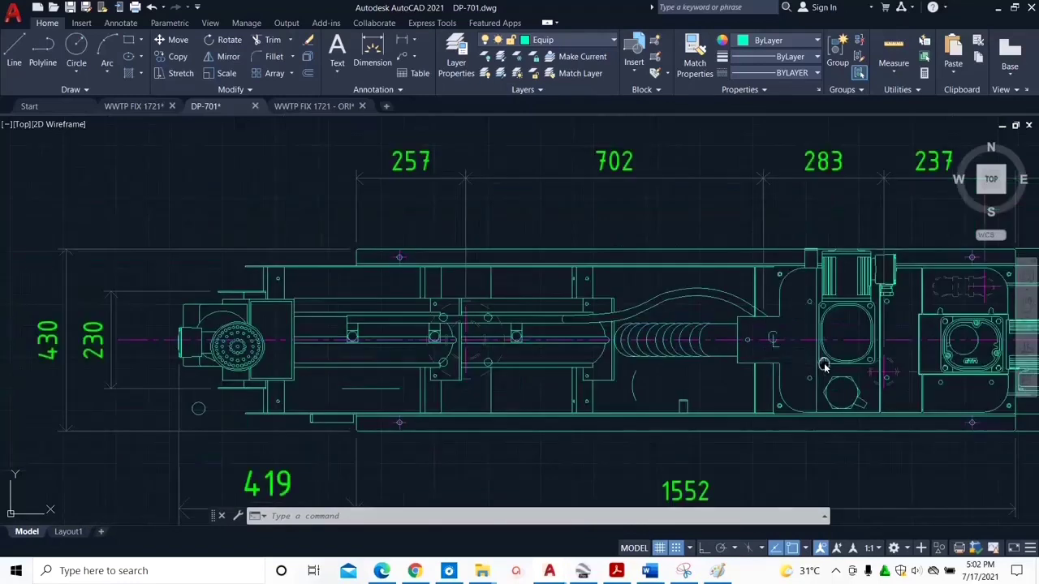
pyautogui.moveTo(824, 363); pyautogui.dragTo(536, 361, button='middle')
pyautogui.scroll(4, 561, 358)
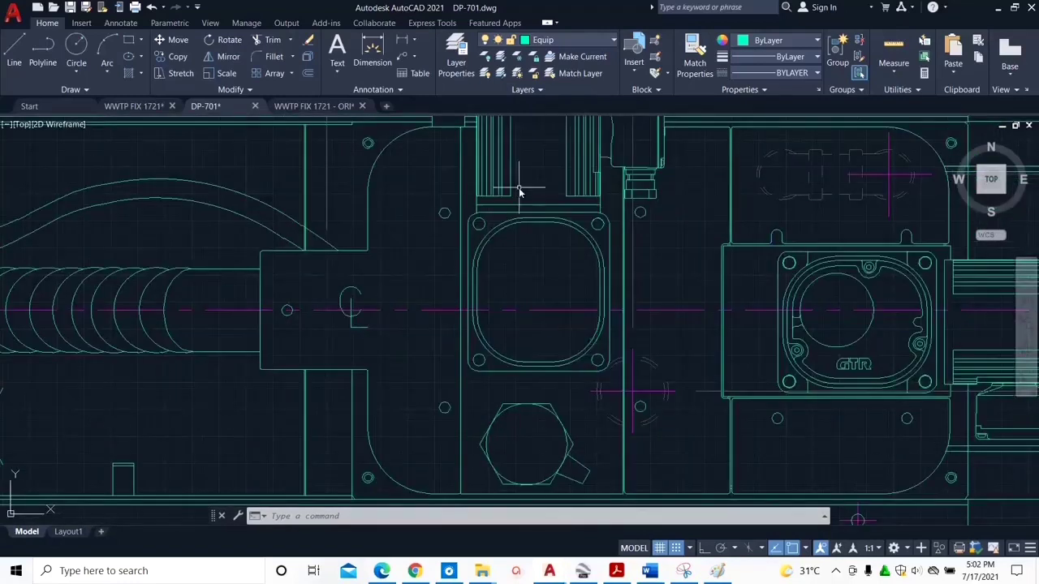
pyautogui.moveTo(518, 188); pyautogui.dragTo(521, 267, button='middle')
pyautogui.scroll(-1, 552, 267)
pyautogui.scroll(-1, 634, 304)
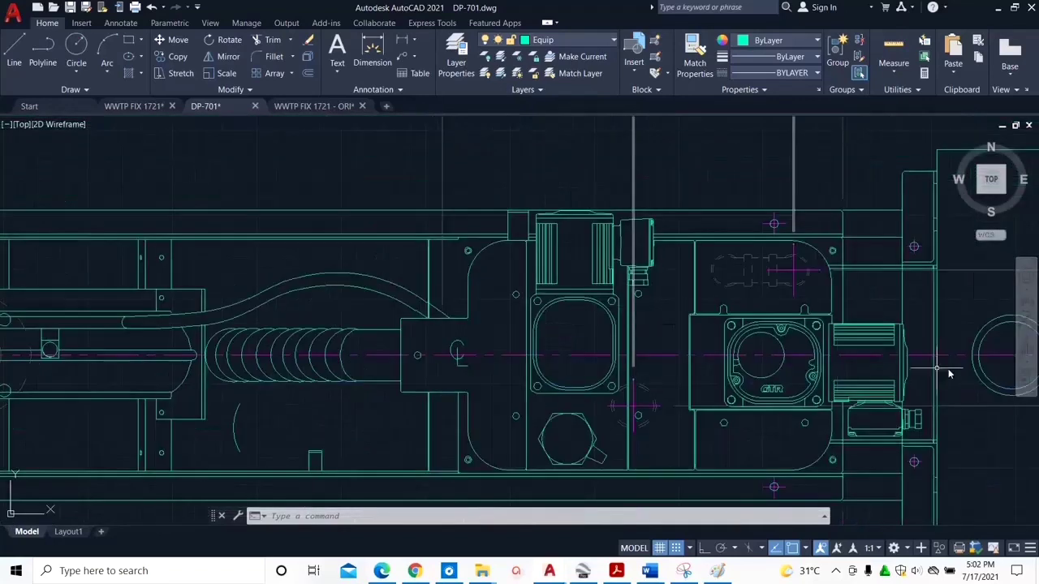
pyautogui.scroll(-3, 948, 380)
pyautogui.scroll(-1, 965, 441)
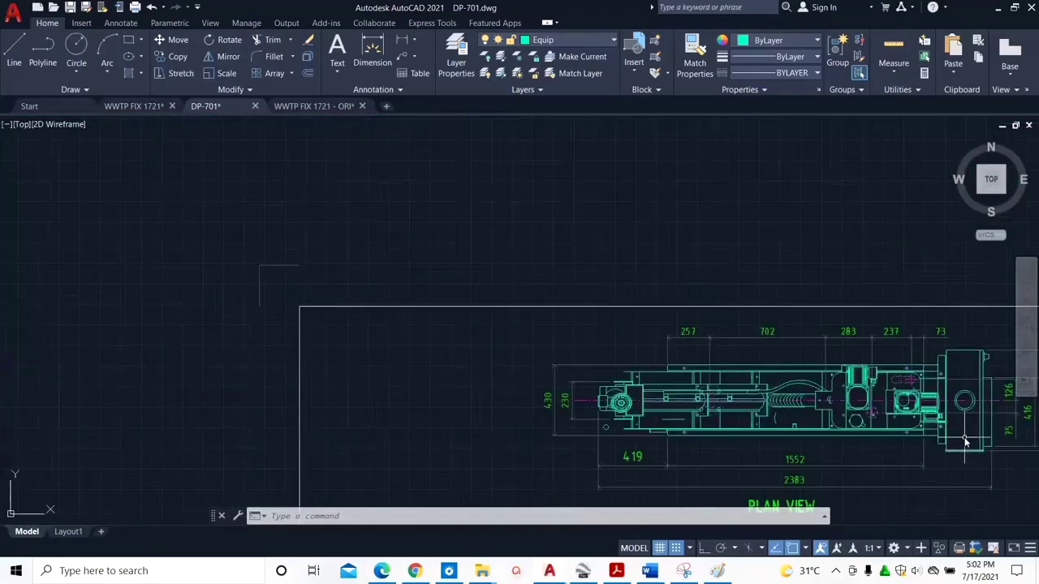
pyautogui.moveTo(965, 441); pyautogui.dragTo(642, 290, button='middle')
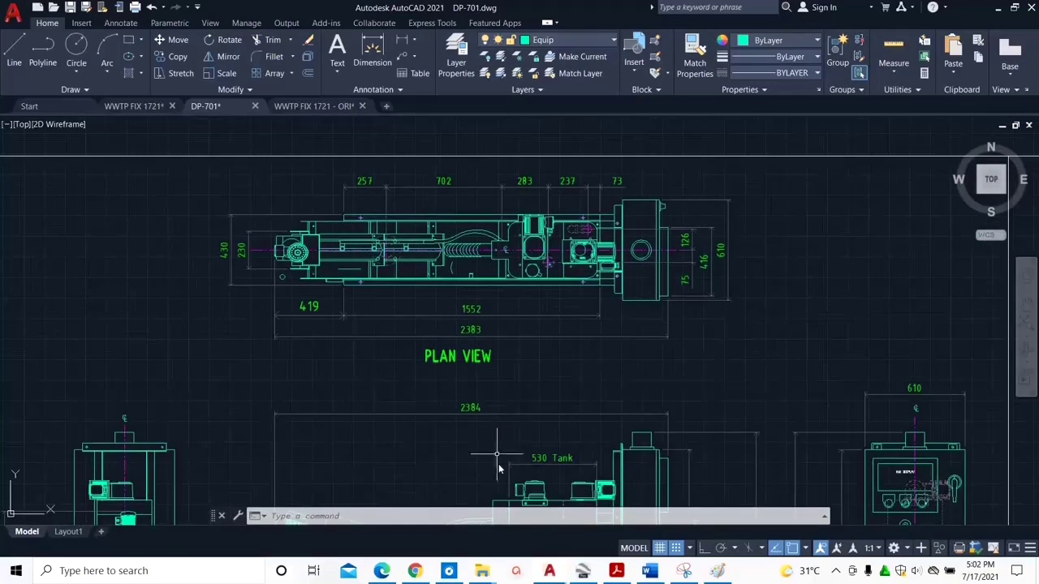
pyautogui.scroll(4, 426, 266)
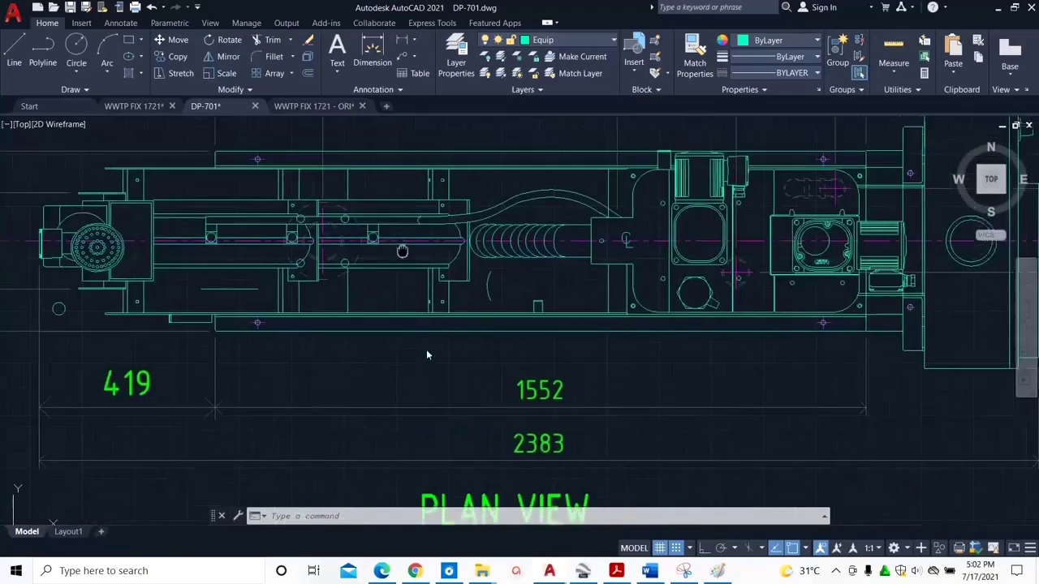
pyautogui.moveTo(420, 317); pyautogui.dragTo(431, 396, button='middle')
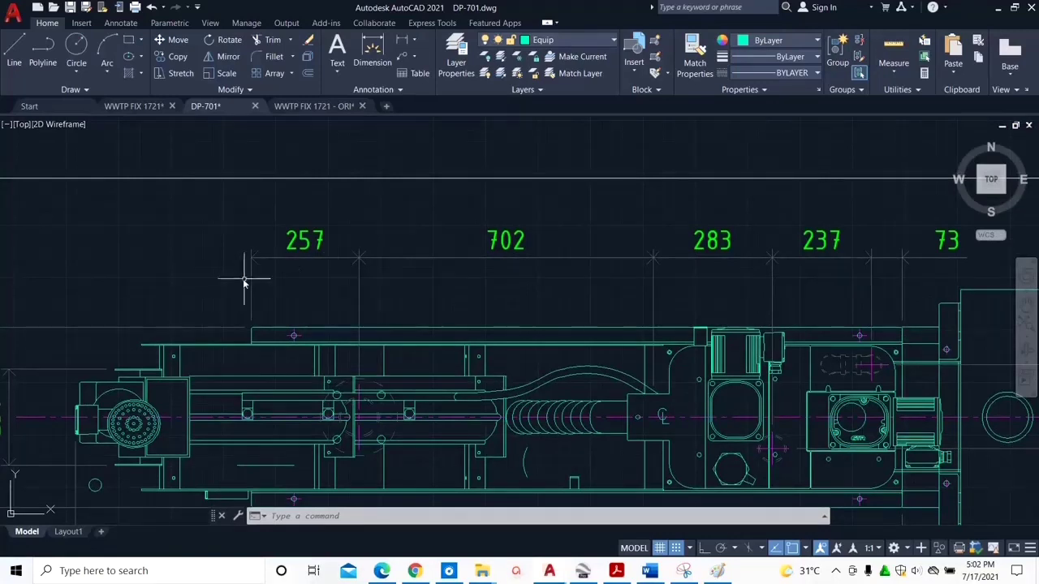
pyautogui.scroll(-2, 549, 342)
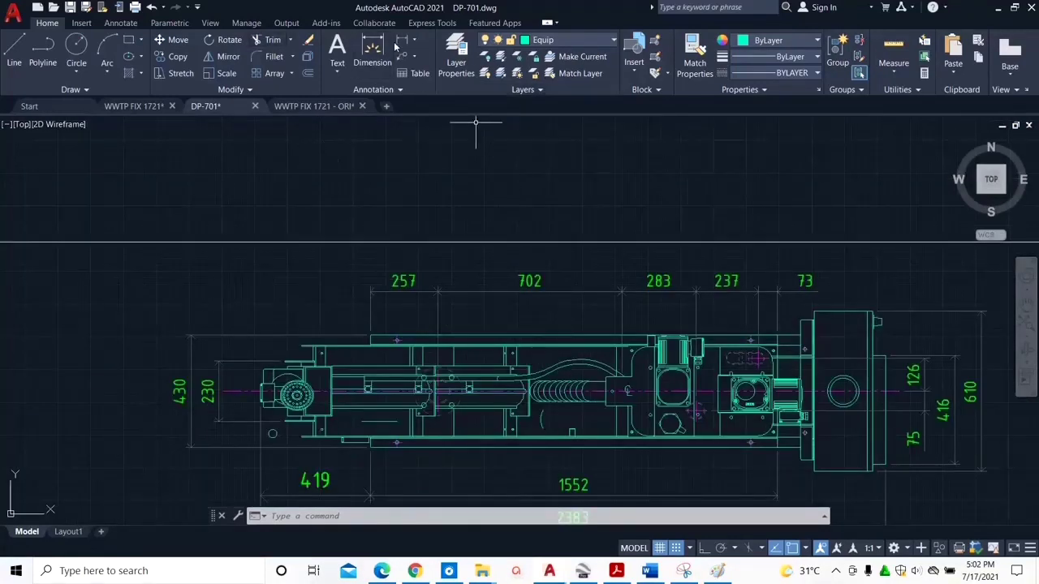
# Step: Add a horizontal linear dimension across the control panel's upper edge in the plan view, level with the existing dimension row
pyautogui.moveTo(895, 417)
pyautogui.mouseDown(button='middle')
pyautogui.moveTo(659, 412)
pyautogui.moveTo(600, 439)
pyautogui.mouseUp(button='middle')
pyautogui.scroll(3, 601, 438)
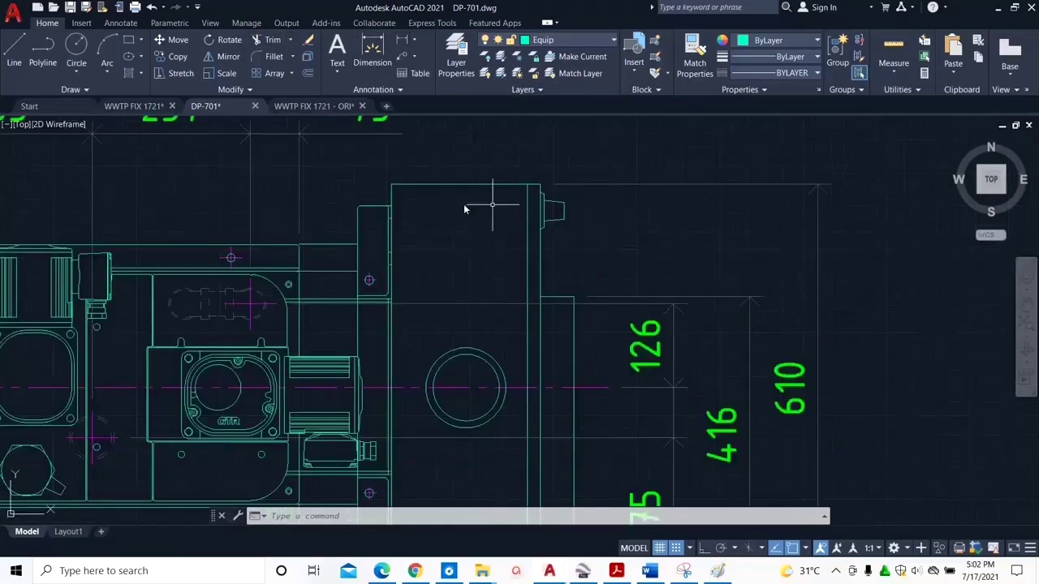
pyautogui.moveTo(377, 188); pyautogui.dragTo(378, 258, button='middle')
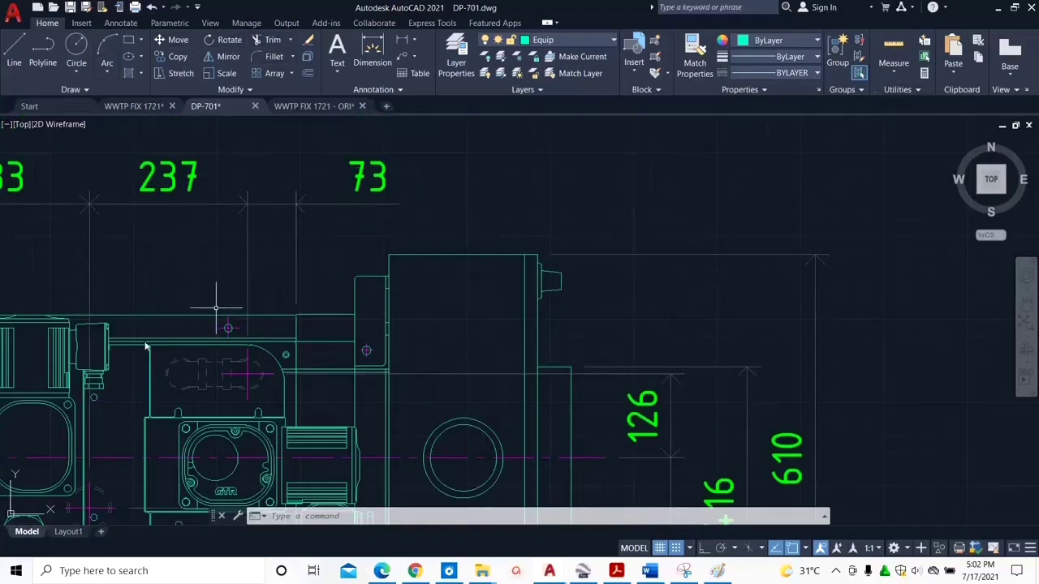
pyautogui.click(401, 40)
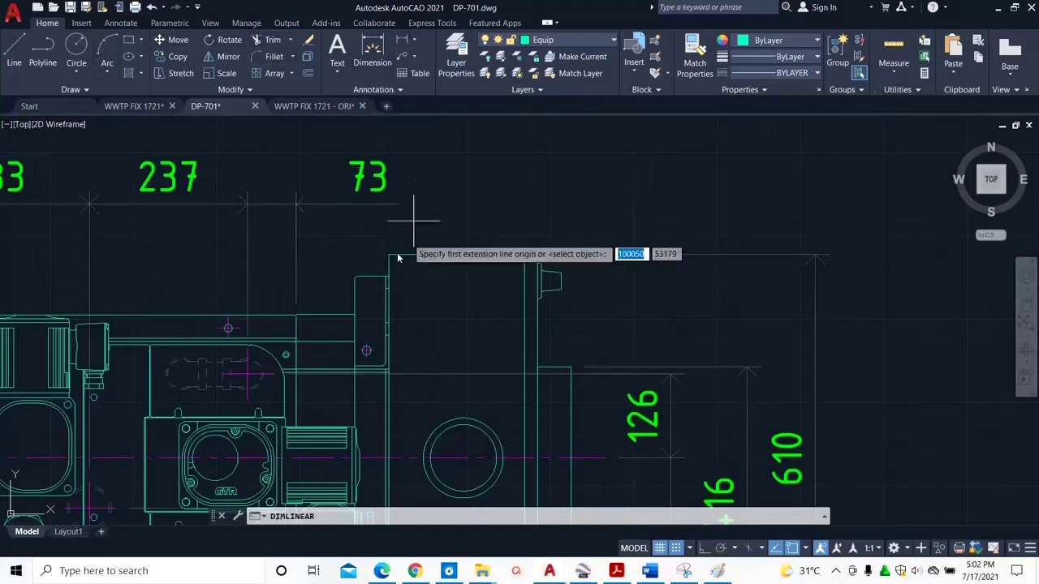
pyautogui.click(391, 256)
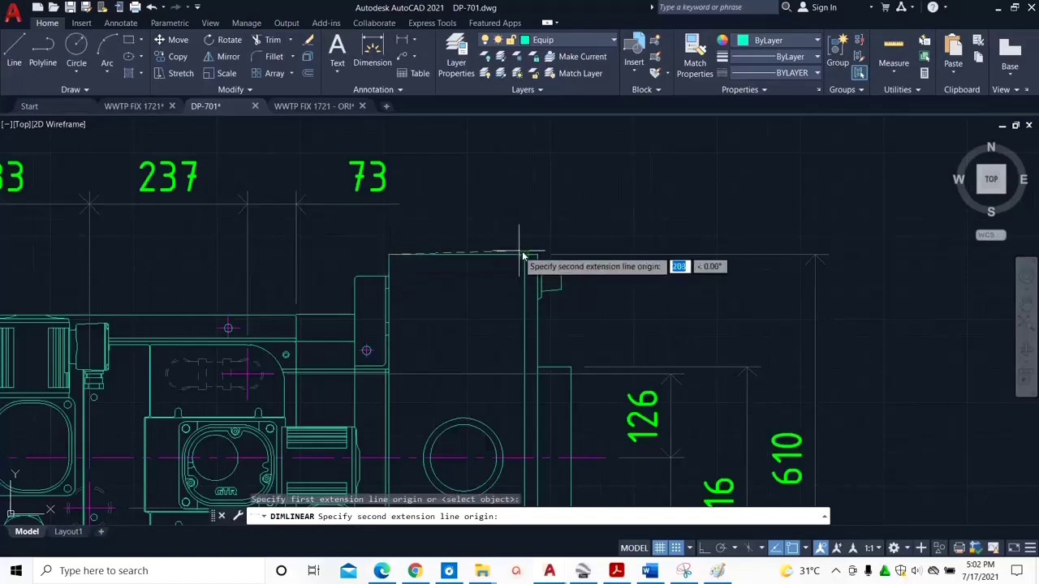
pyautogui.click(538, 257)
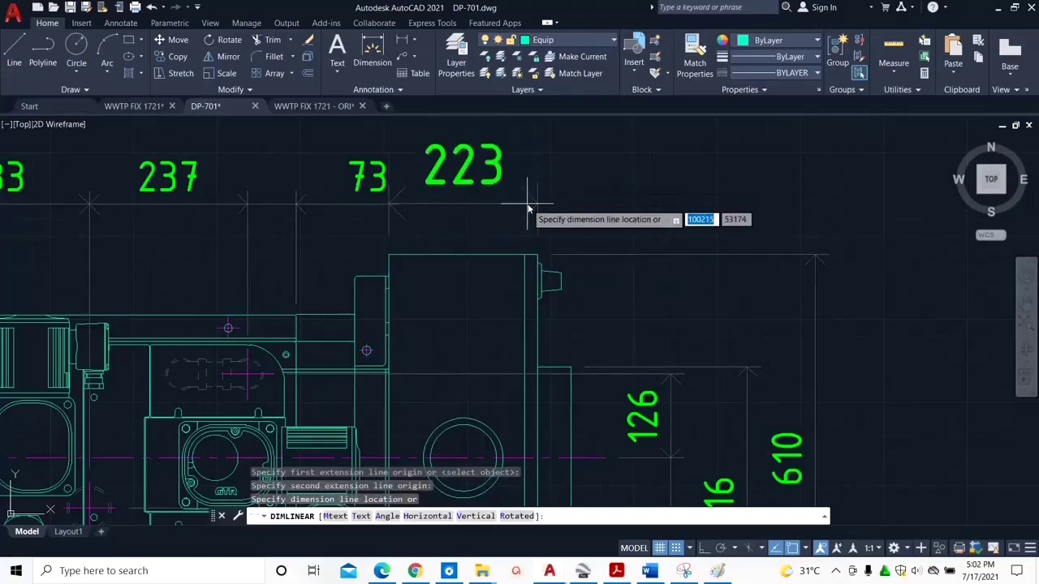
pyautogui.click(529, 205)
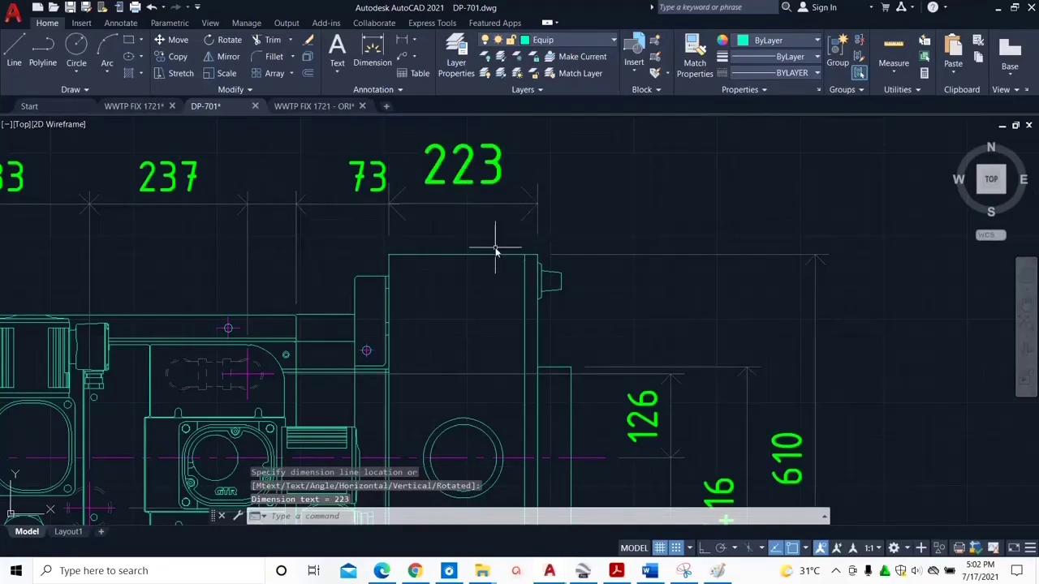
# Step: Examine the side elevation below the plan view, covering the drum, corrugated pipe, valve piping, tanks and base frame
pyautogui.scroll(-2, 466, 256)
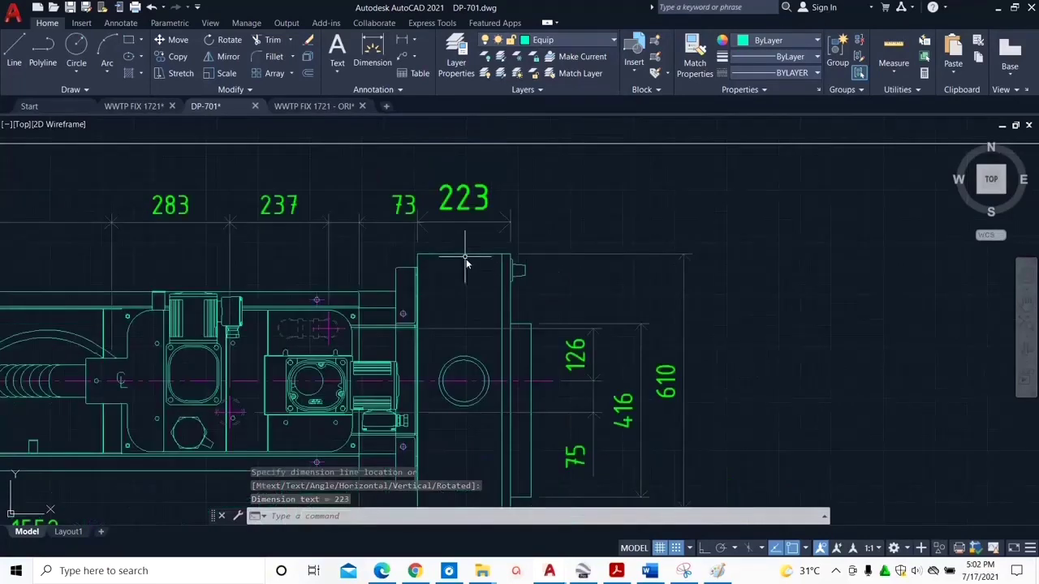
pyautogui.scroll(-4, 326, 396)
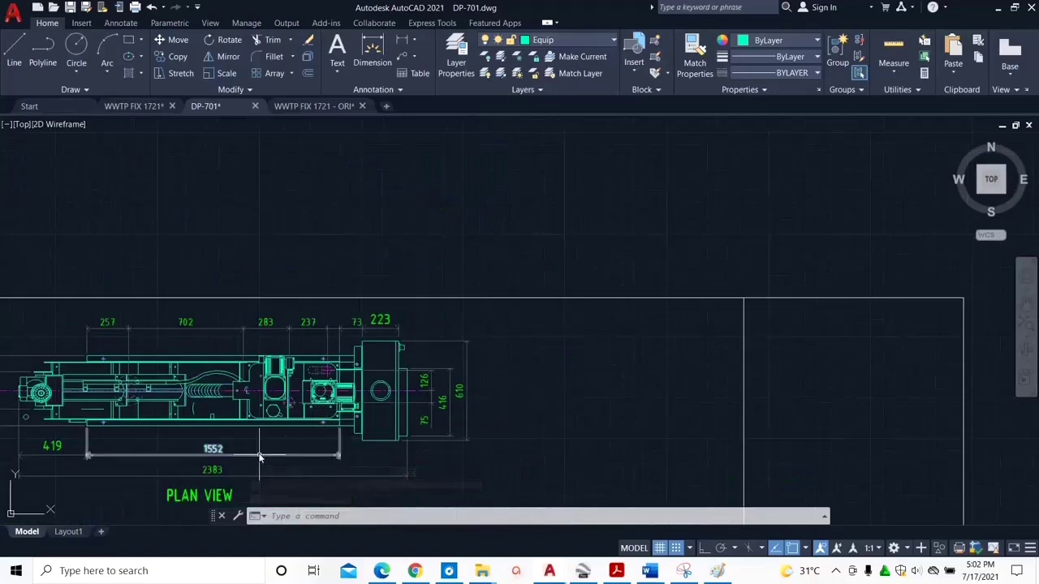
pyautogui.moveTo(258, 454); pyautogui.dragTo(399, 276, button='middle')
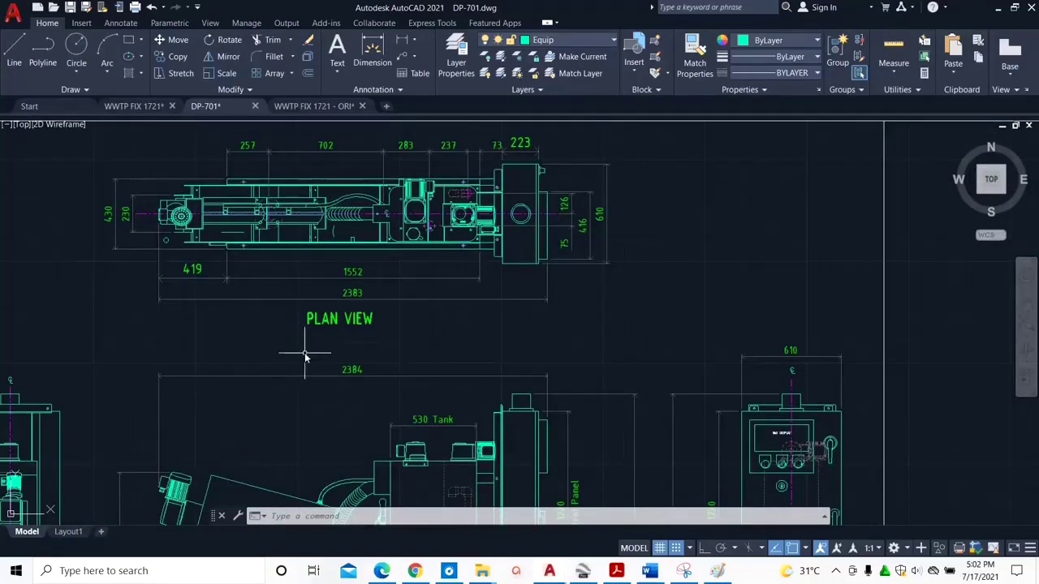
pyautogui.moveTo(325, 405)
pyautogui.mouseDown(button='middle')
pyautogui.moveTo(371, 239)
pyautogui.moveTo(369, 182)
pyautogui.mouseUp(button='middle')
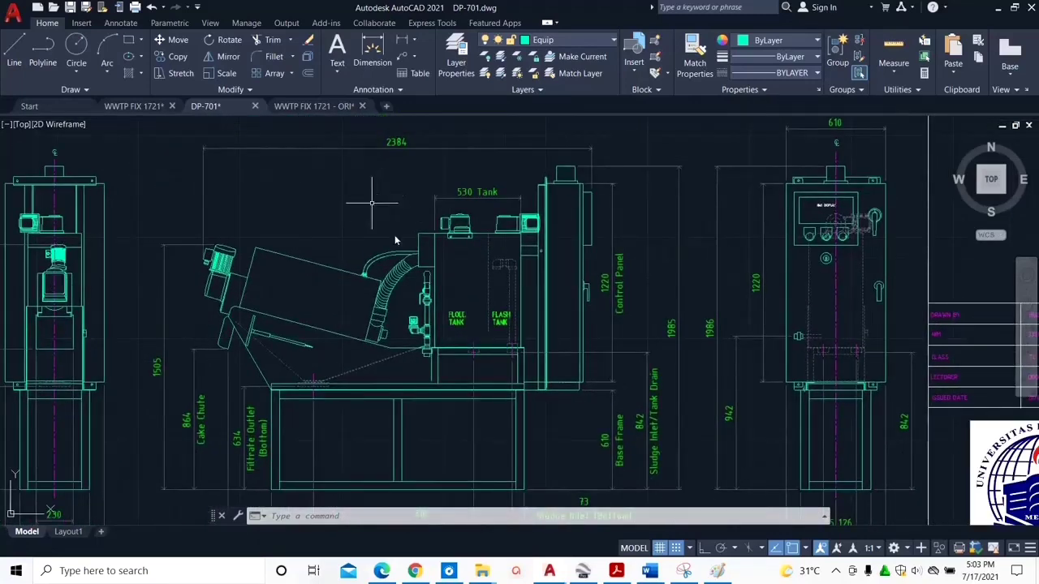
pyautogui.moveTo(177, 335)
pyautogui.mouseDown(button='middle')
pyautogui.moveTo(181, 289)
pyautogui.moveTo(165, 251)
pyautogui.mouseUp(button='middle')
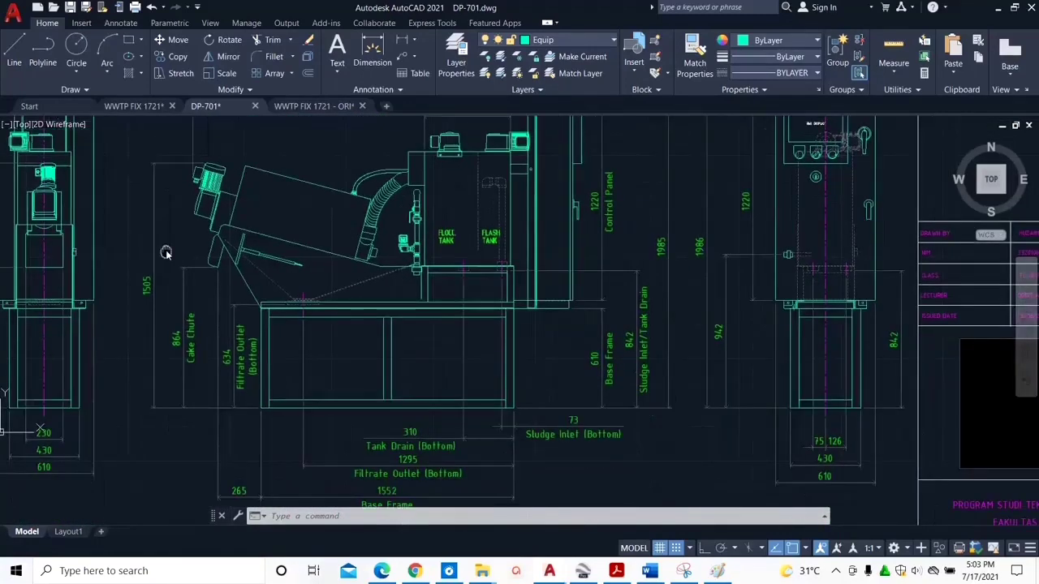
pyautogui.scroll(2, 276, 247)
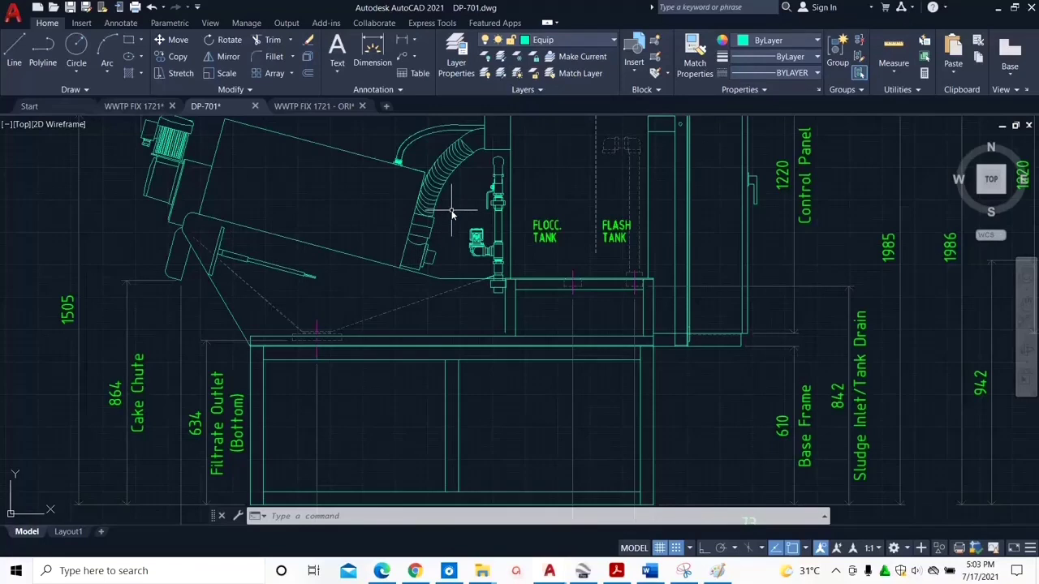
pyautogui.scroll(-2, 452, 215)
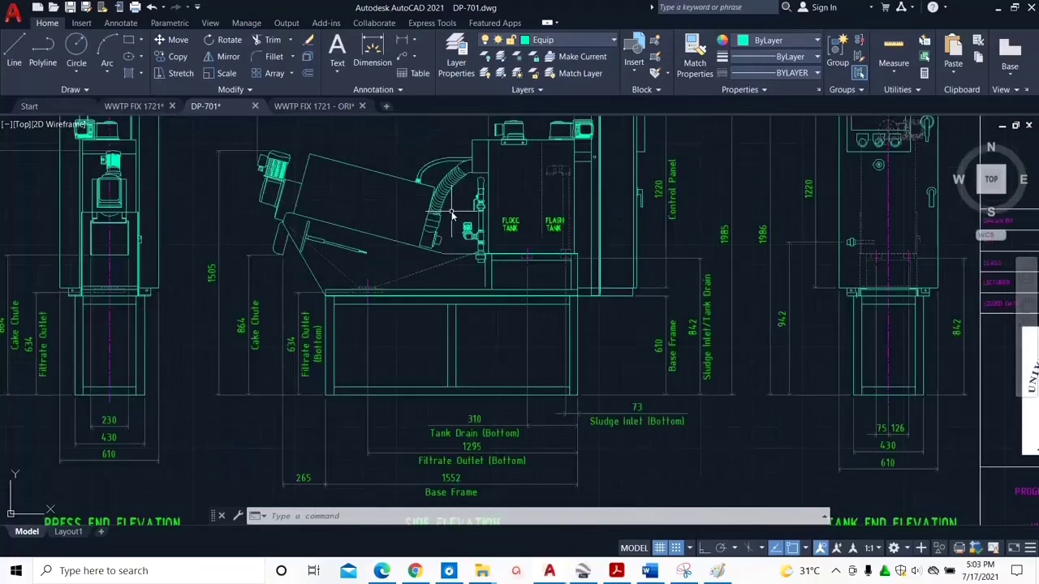
pyautogui.scroll(4, 446, 200)
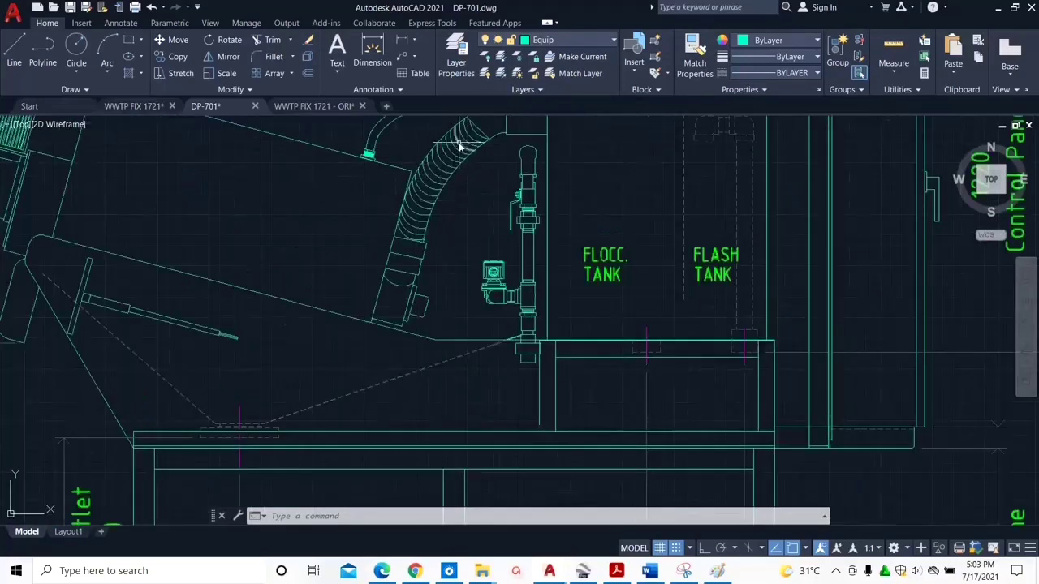
pyautogui.scroll(-2, 461, 167)
pyautogui.scroll(-3, 461, 166)
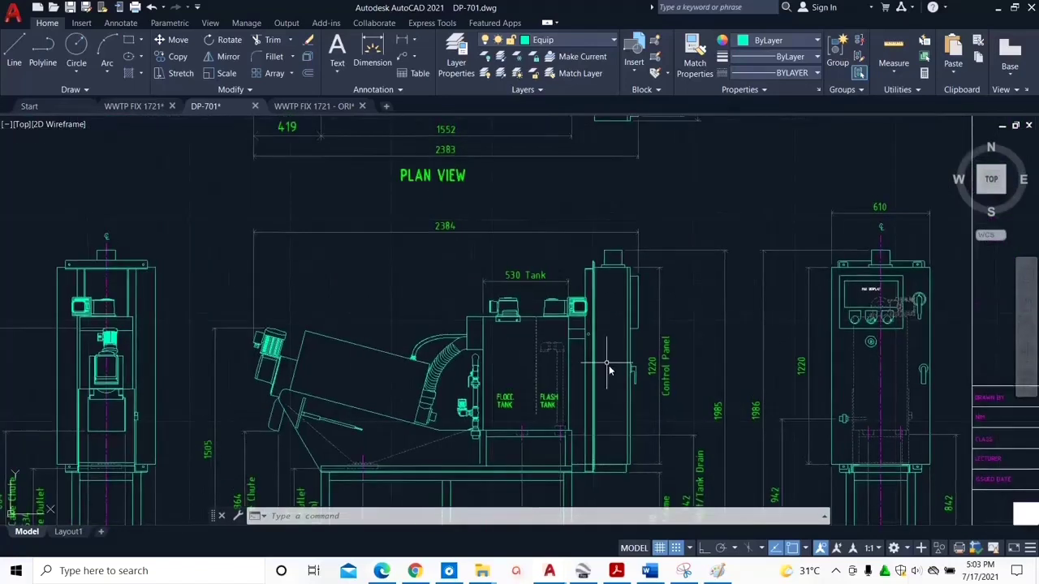
# Step: Draw a thin horizontal rectangle of about 87 by 6 mm just above the finned motor over the flash tank in the side elevation
pyautogui.scroll(5, 559, 330)
pyautogui.scroll(3, 584, 320)
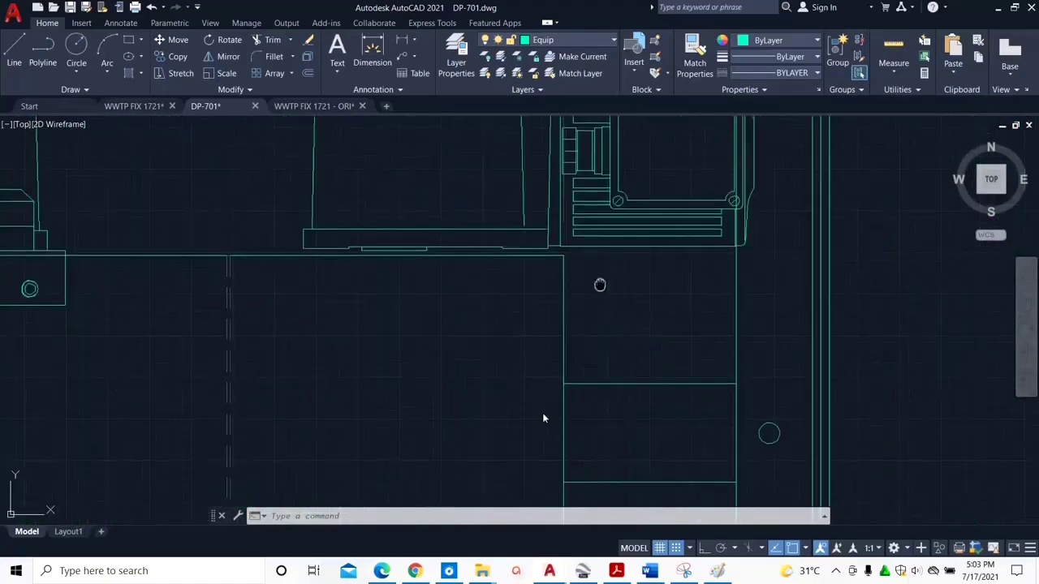
pyautogui.scroll(2, 559, 349)
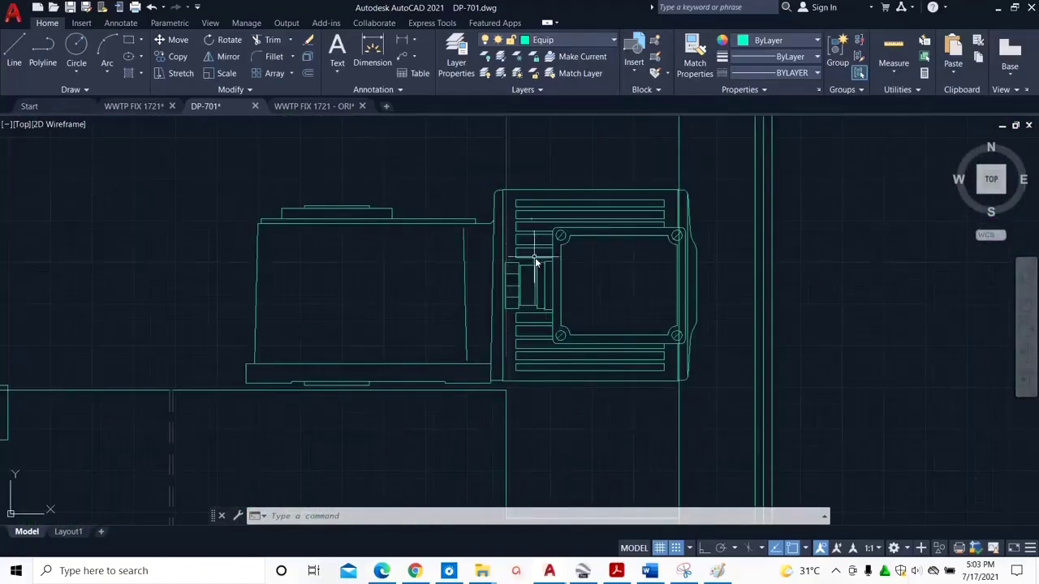
pyautogui.click(127, 39)
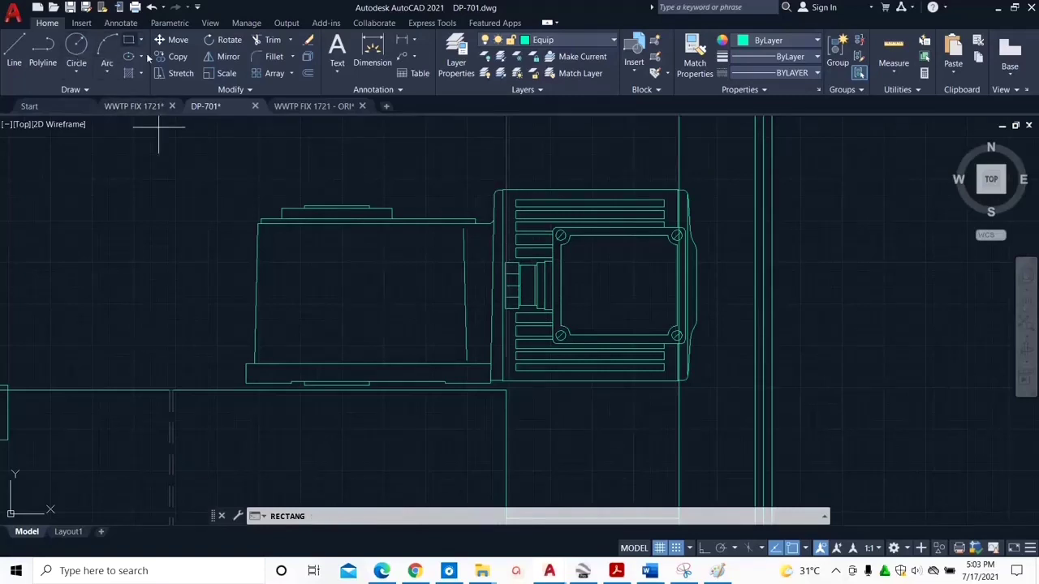
pyautogui.click(520, 146)
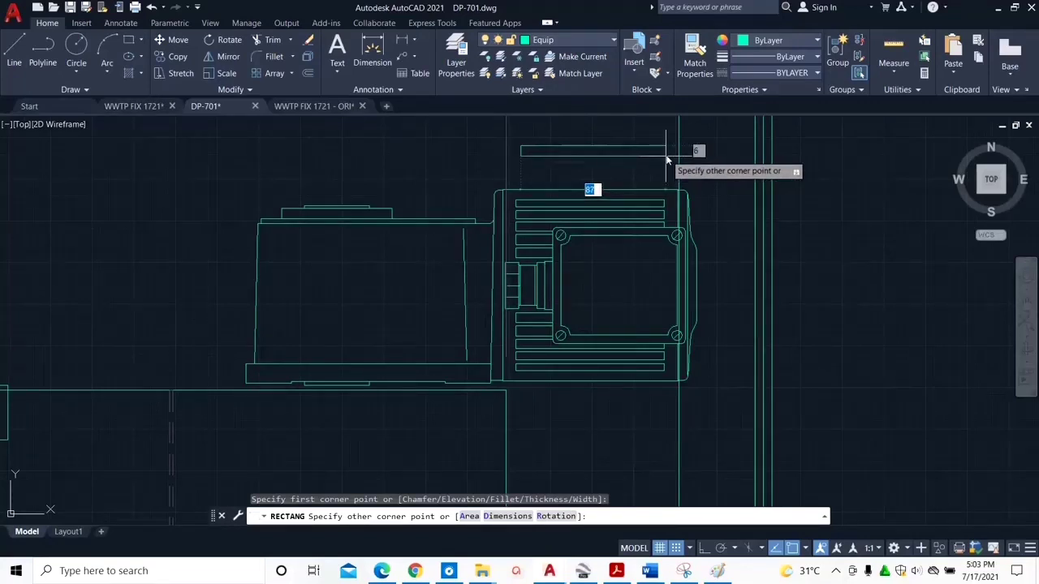
pyautogui.click(665, 157)
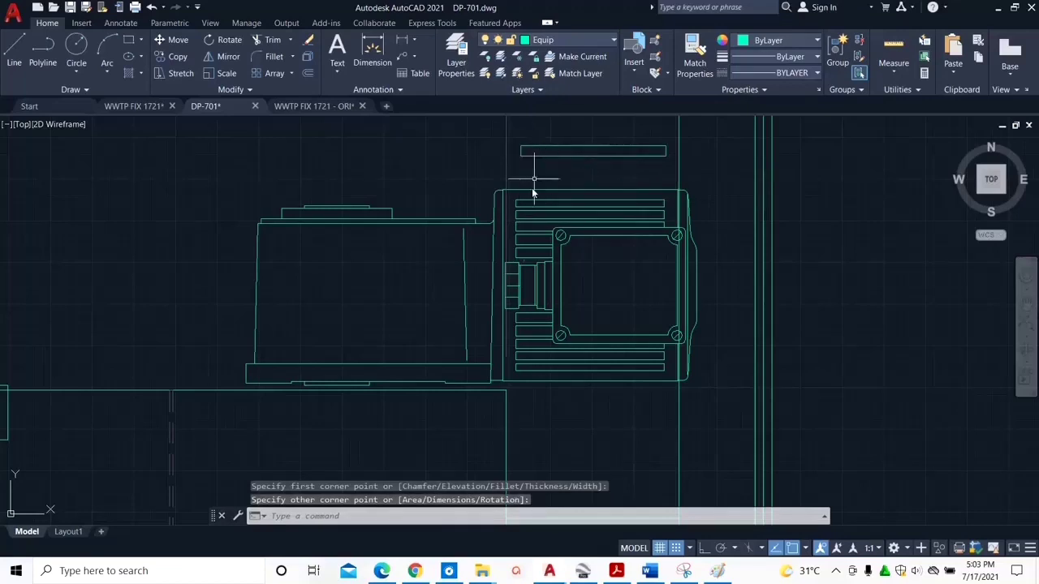
# Step: Copy the thin rectangle from its lower corner once straight down, between the original and the finned motor
pyautogui.click(521, 153)
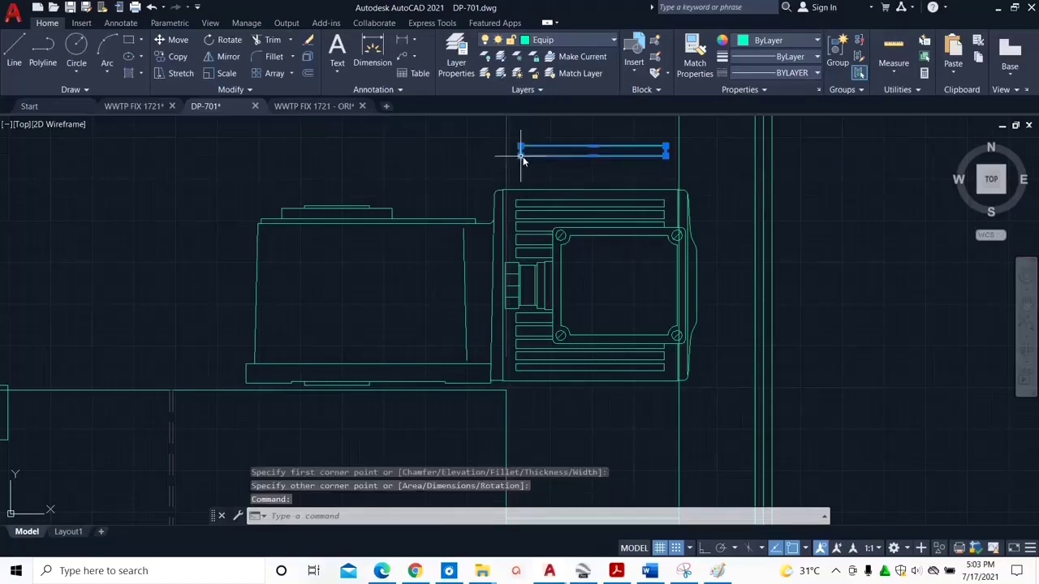
pyautogui.moveTo(521, 155)
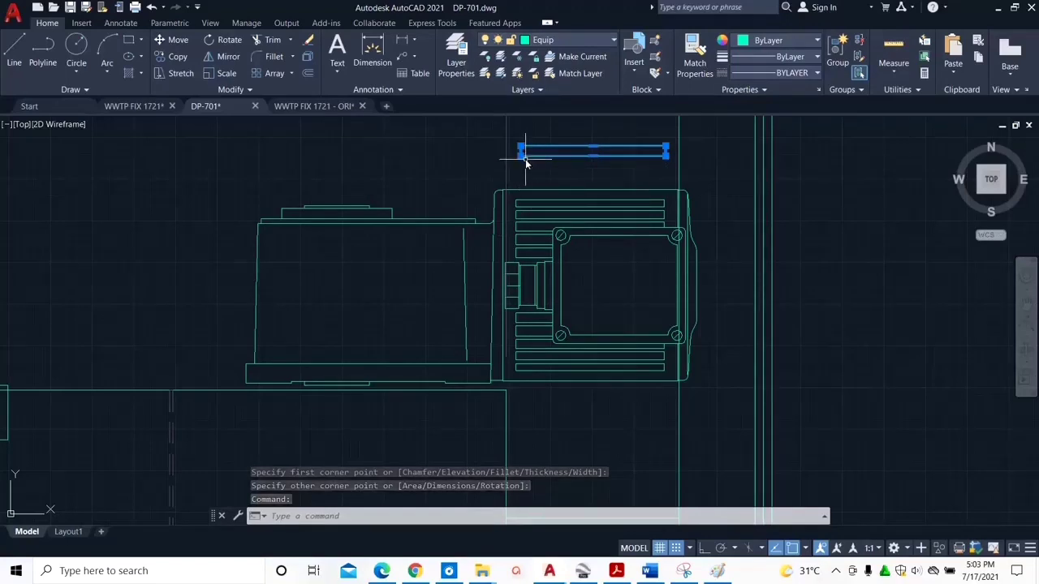
pyautogui.write('co')
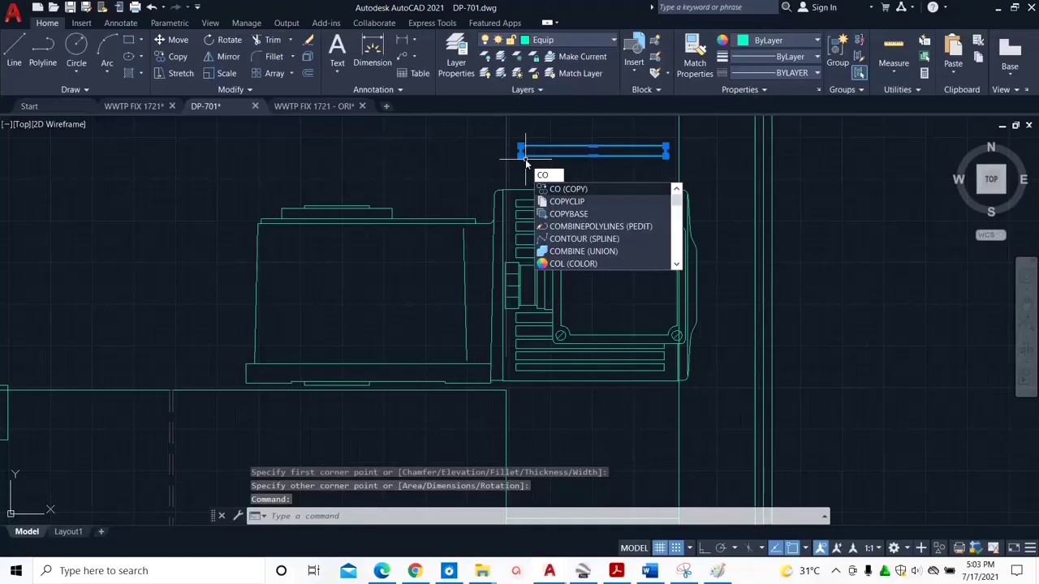
pyautogui.press('Return')
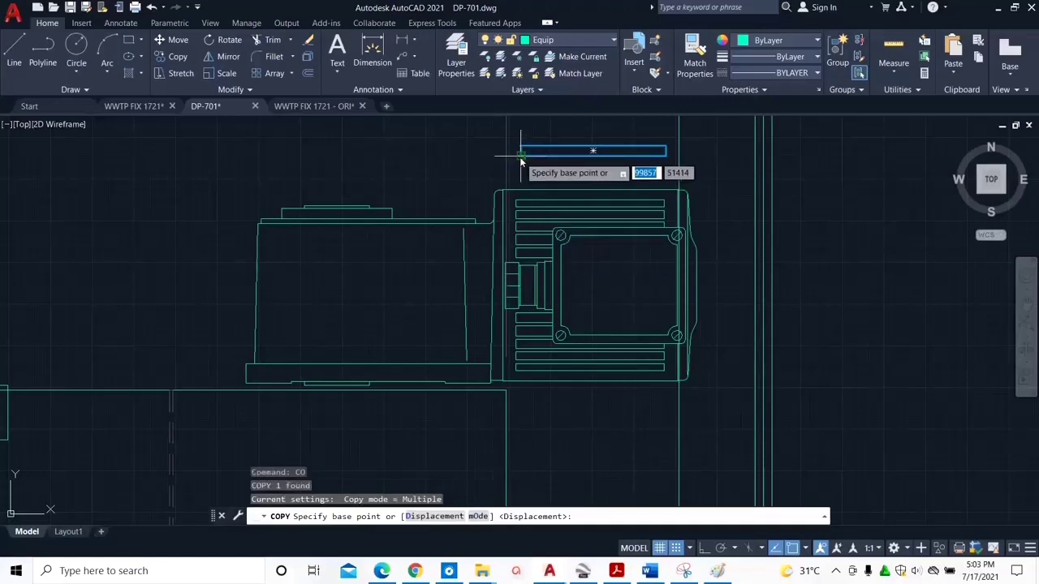
pyautogui.click(521, 159)
pyautogui.click(522, 174)
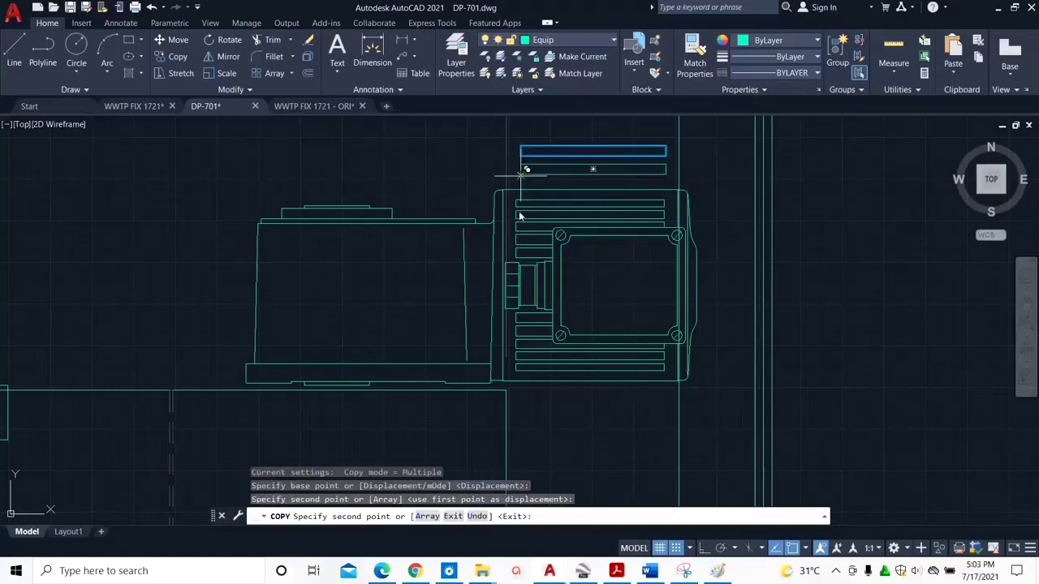
pyautogui.press('Escape')
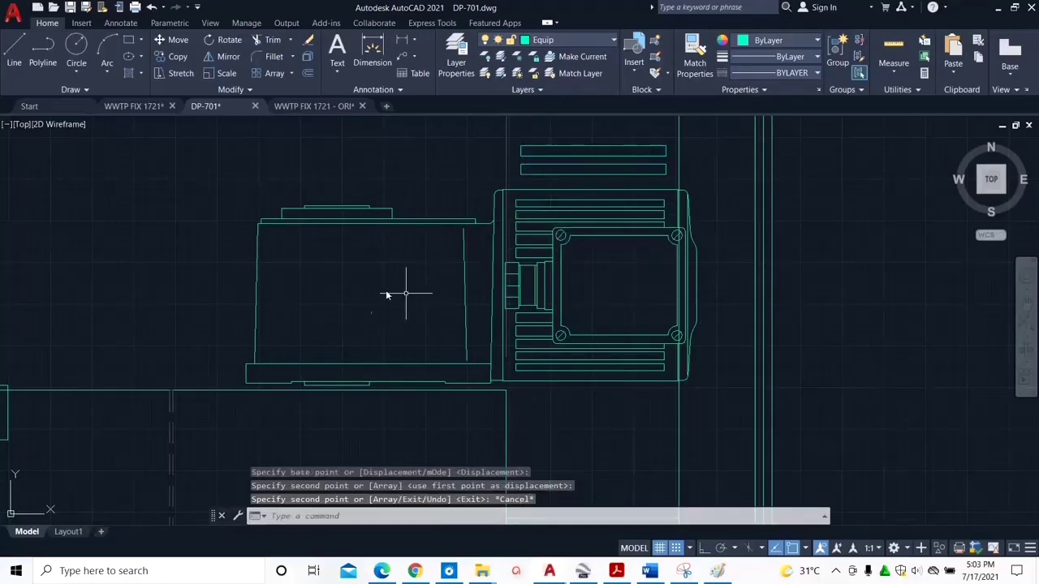
# Step: Examine the side elevation from the tank motors down to the base frame, the full drawing sheet, and the labelled reference image
pyautogui.scroll(-3, 224, 291)
pyautogui.moveTo(181, 313); pyautogui.dragTo(733, 247, button='middle')
pyautogui.scroll(-2, 738, 267)
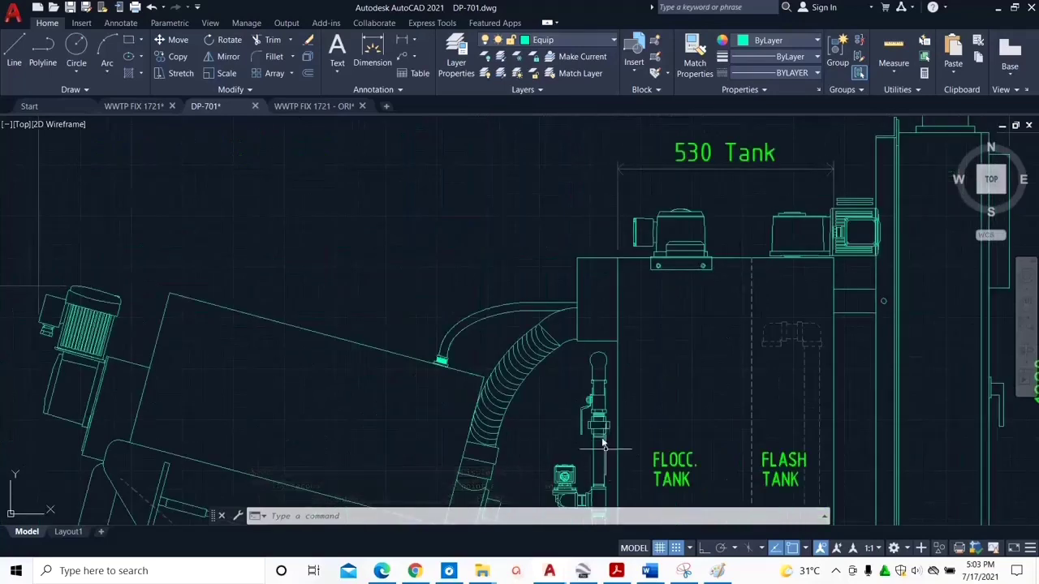
pyautogui.scroll(-2, 604, 443)
pyautogui.moveTo(591, 411)
pyautogui.mouseDown(button='middle')
pyautogui.moveTo(577, 177)
pyautogui.moveTo(553, 123)
pyautogui.mouseUp(button='middle')
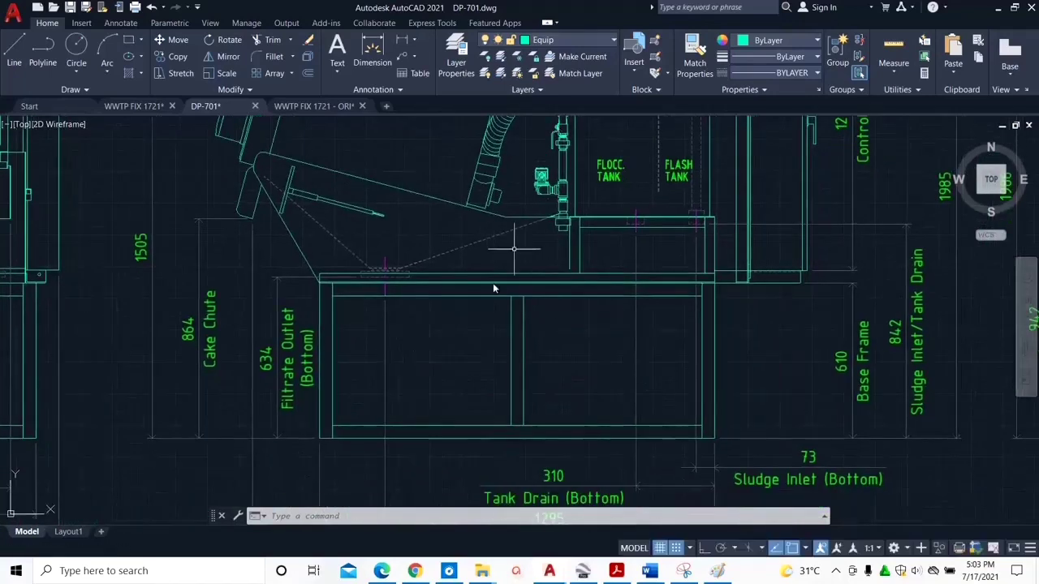
pyautogui.scroll(-5, 501, 247)
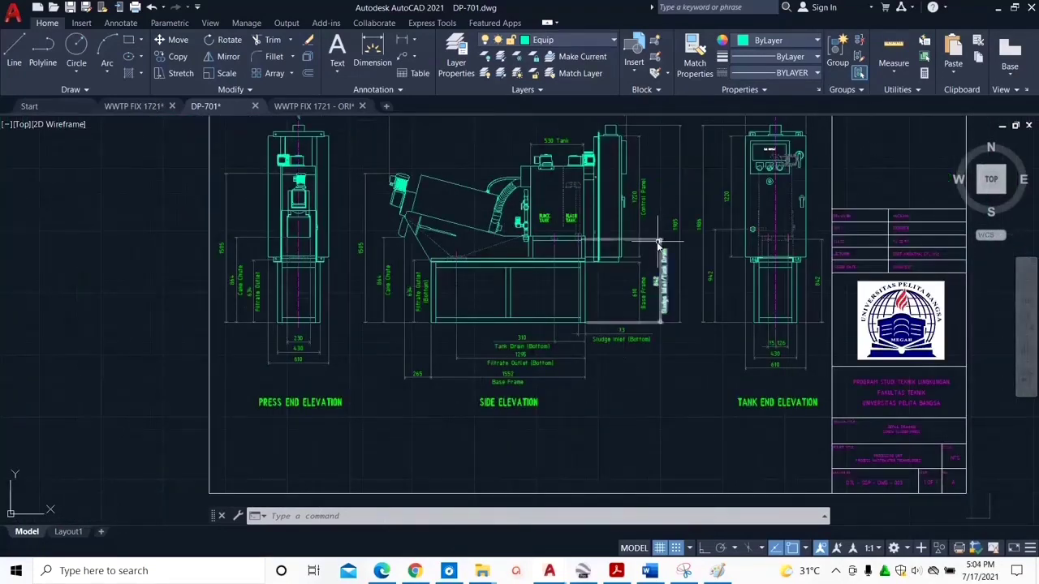
pyautogui.scroll(-2, 178, 278)
pyautogui.moveTo(145, 274); pyautogui.dragTo(717, 265, button='middle')
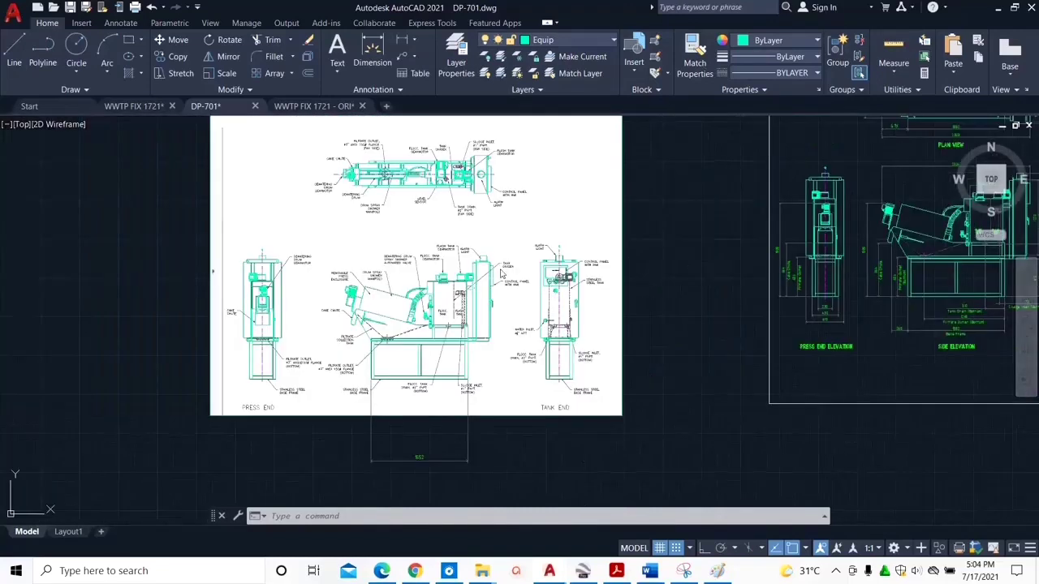
pyautogui.moveTo(840, 275)
pyautogui.mouseDown(button='middle')
pyautogui.moveTo(422, 346)
pyautogui.moveTo(321, 357)
pyautogui.moveTo(321, 340)
pyautogui.mouseUp(button='middle')
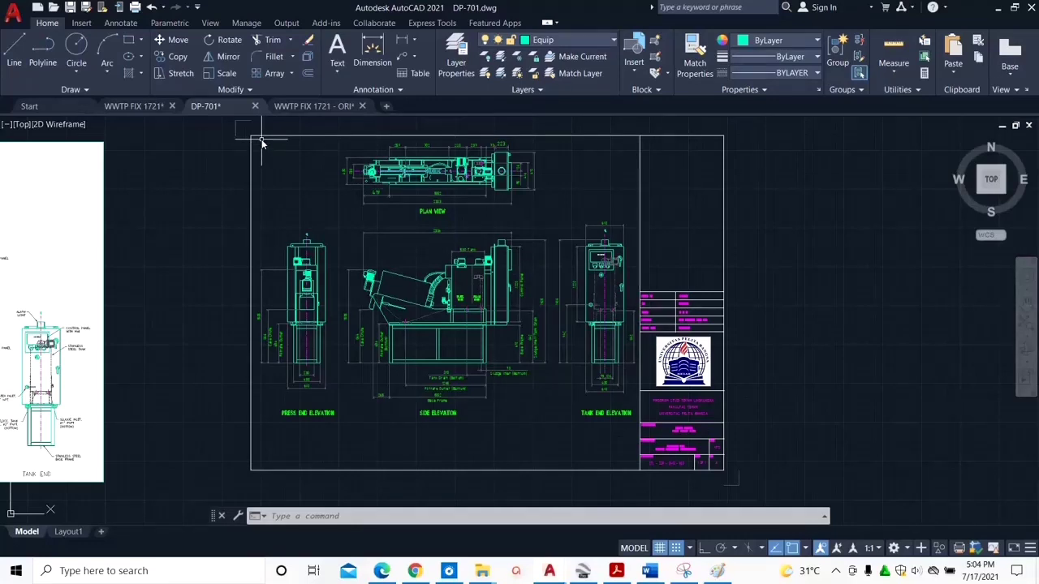
pyautogui.click(261, 144)
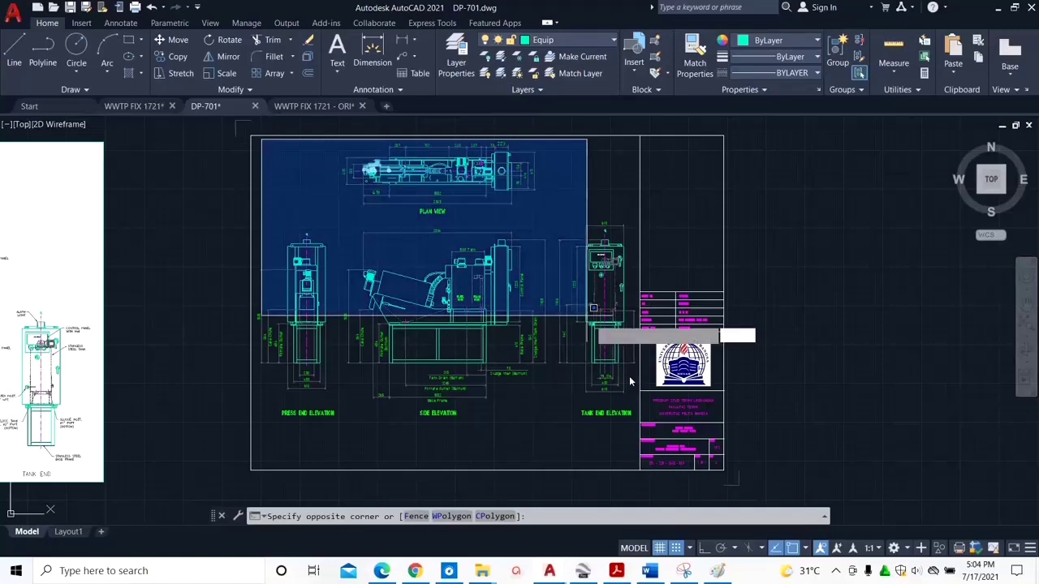
pyautogui.click(638, 437)
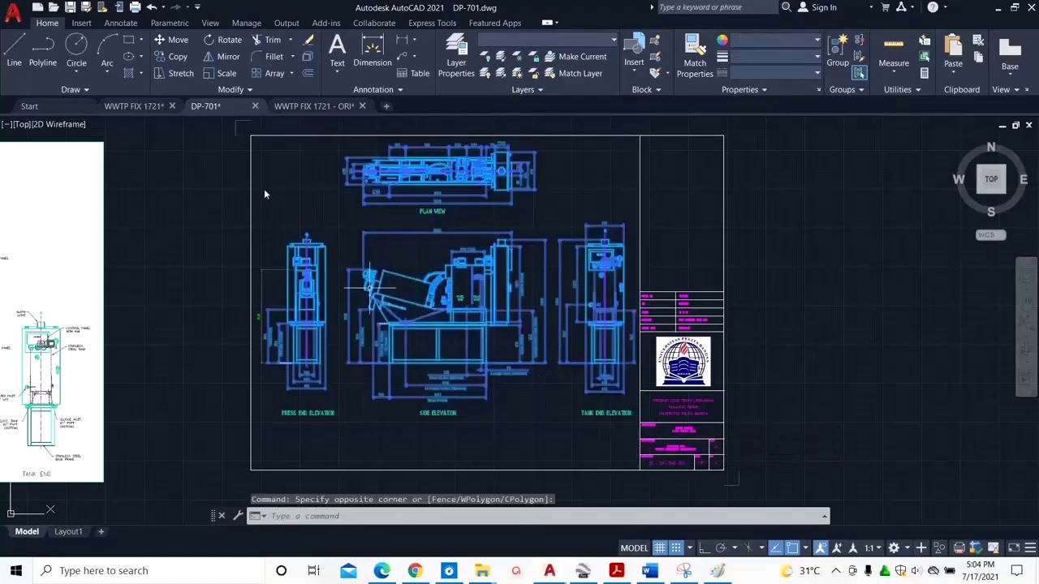
pyautogui.click(261, 153)
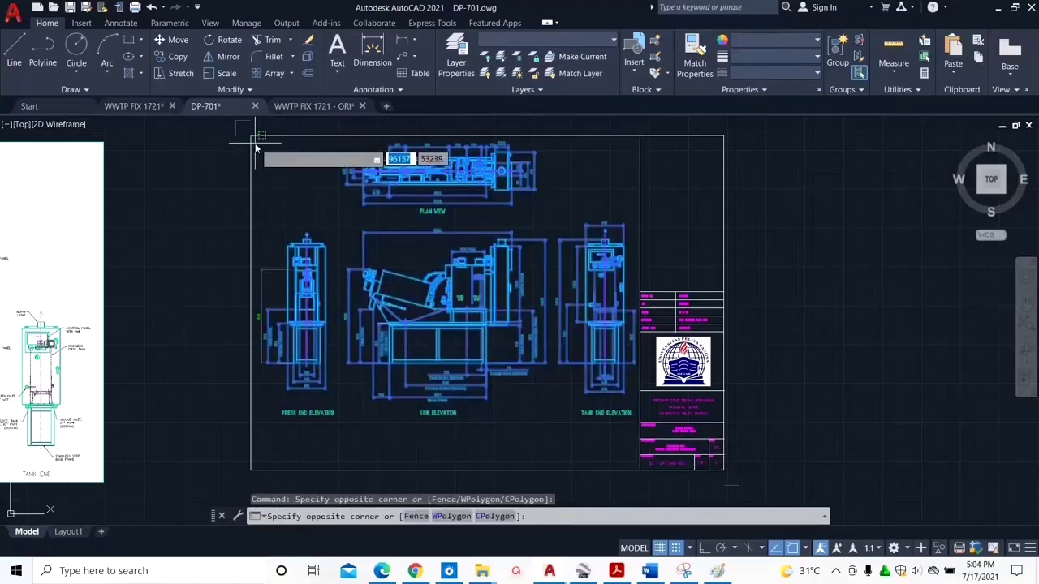
pyautogui.press('Escape')
pyautogui.press('Escape')
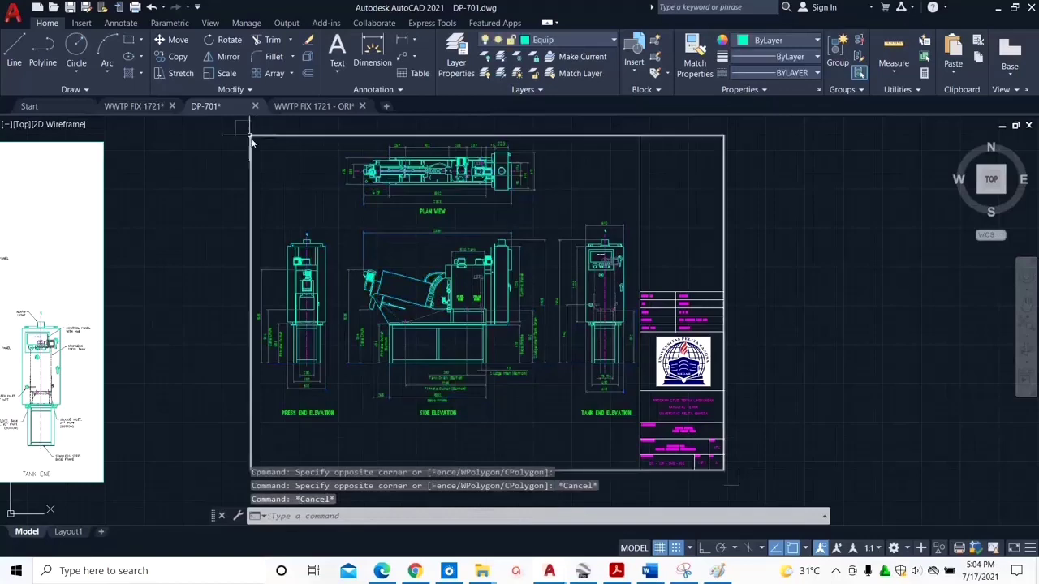
# Step: Move the plan view and the three elevations with their dimensions and titles straight down slightly within the sheet frame
pyautogui.click(254, 142)
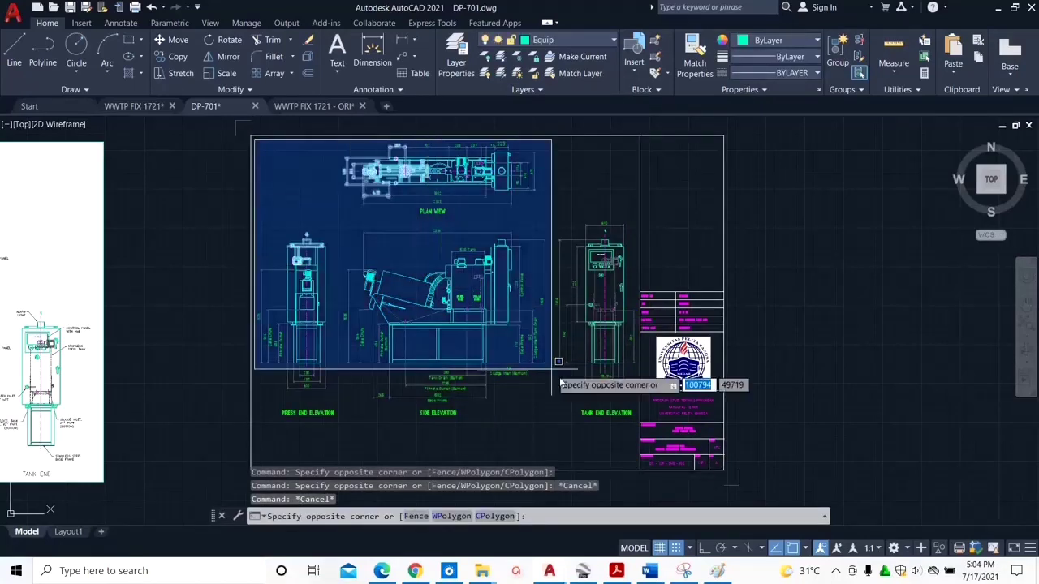
pyautogui.click(636, 430)
pyautogui.write('move')
pyautogui.press('Return')
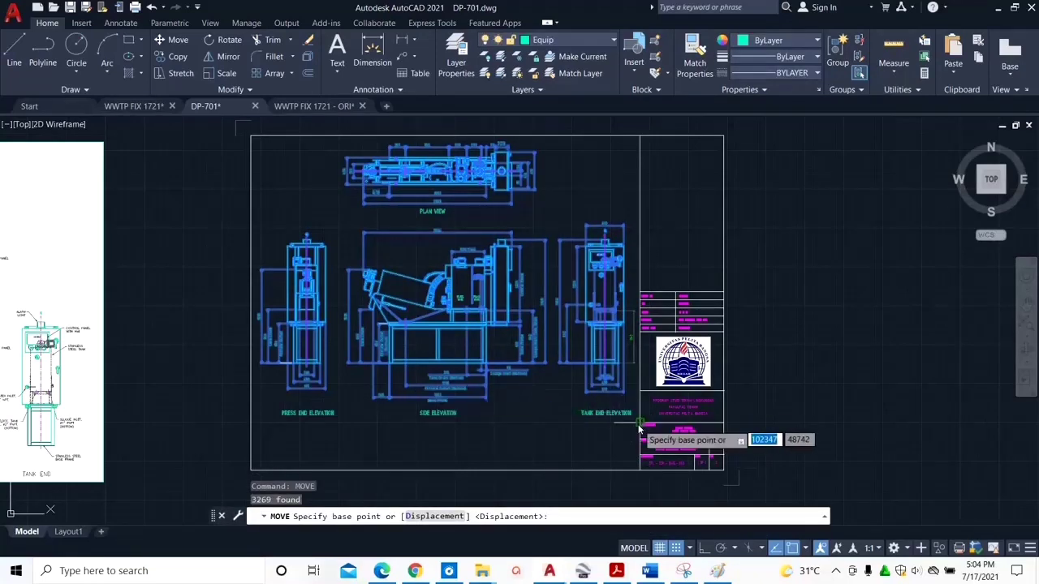
pyautogui.click(638, 427)
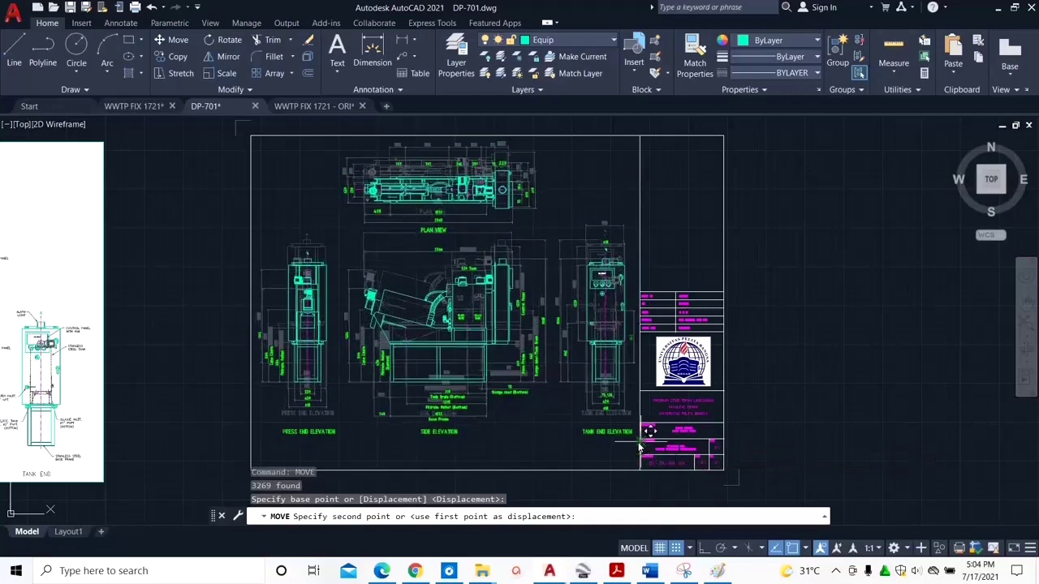
pyautogui.press('Escape')
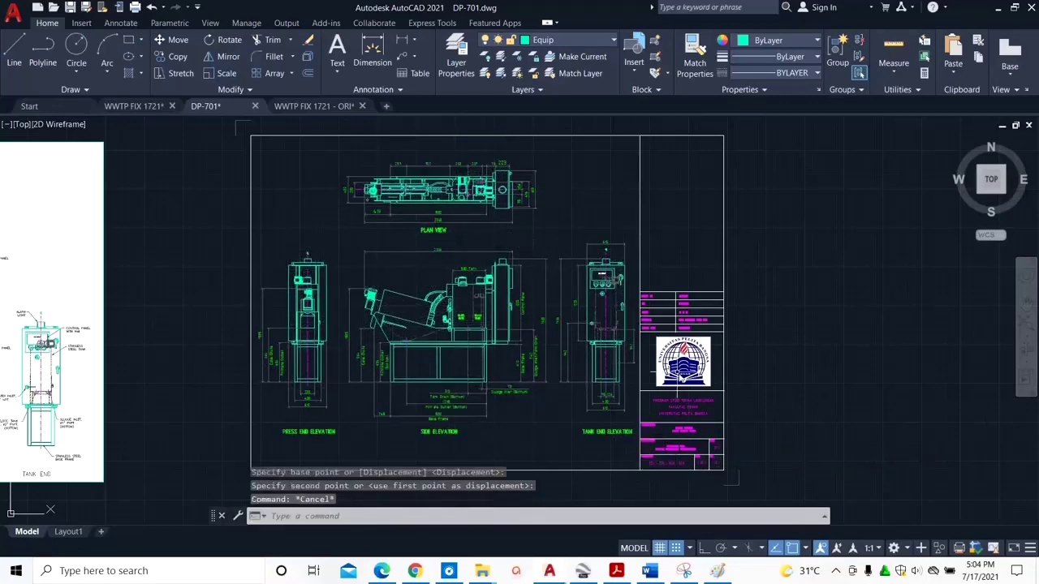
# Step: Review the rearranged DP-701 sheet beside its reference image, including the side elevation's drum, piping, tanks and control panel
pyautogui.scroll(-2, 689, 357)
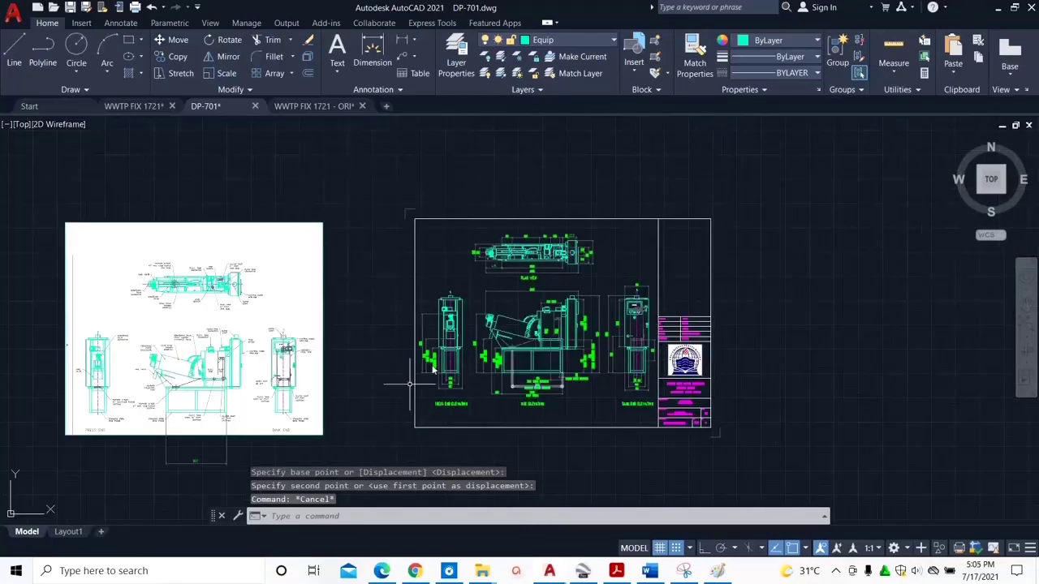
pyautogui.scroll(2, 589, 380)
pyautogui.moveTo(589, 380)
pyautogui.mouseDown(button='middle')
pyautogui.moveTo(504, 375)
pyautogui.moveTo(439, 409)
pyautogui.mouseUp(button='middle')
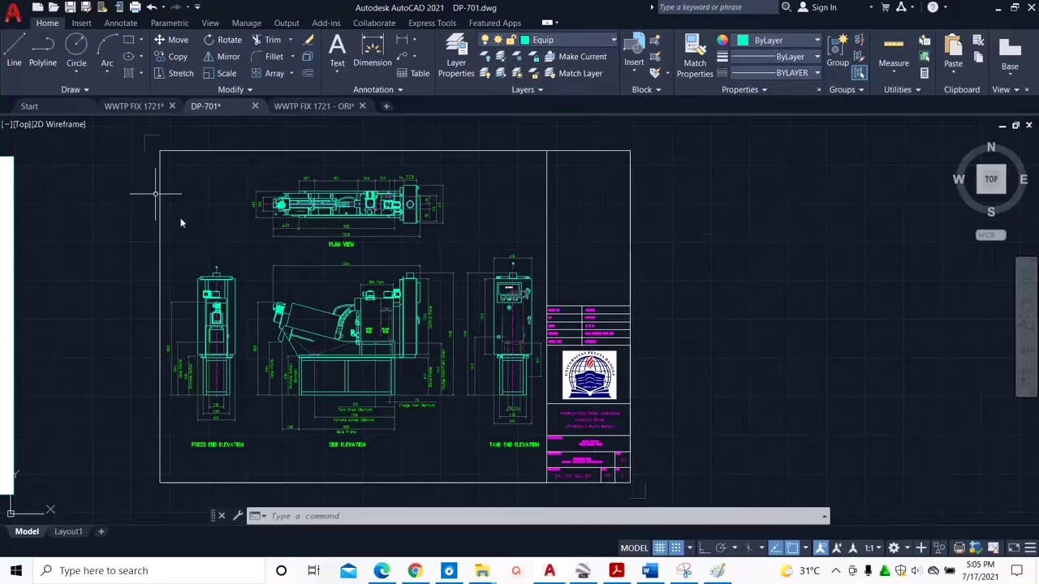
pyautogui.scroll(2, 344, 320)
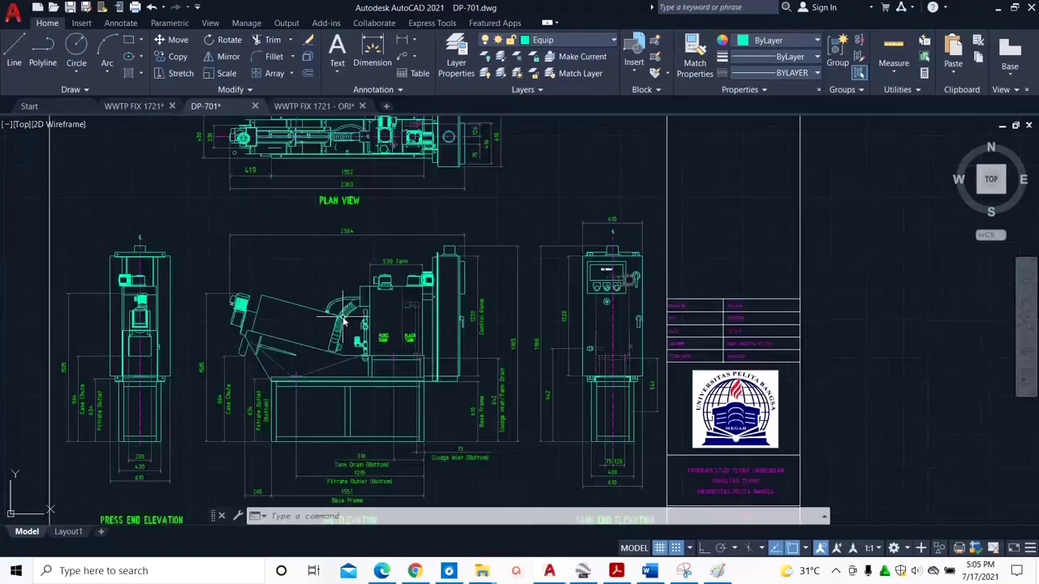
pyautogui.scroll(4, 344, 321)
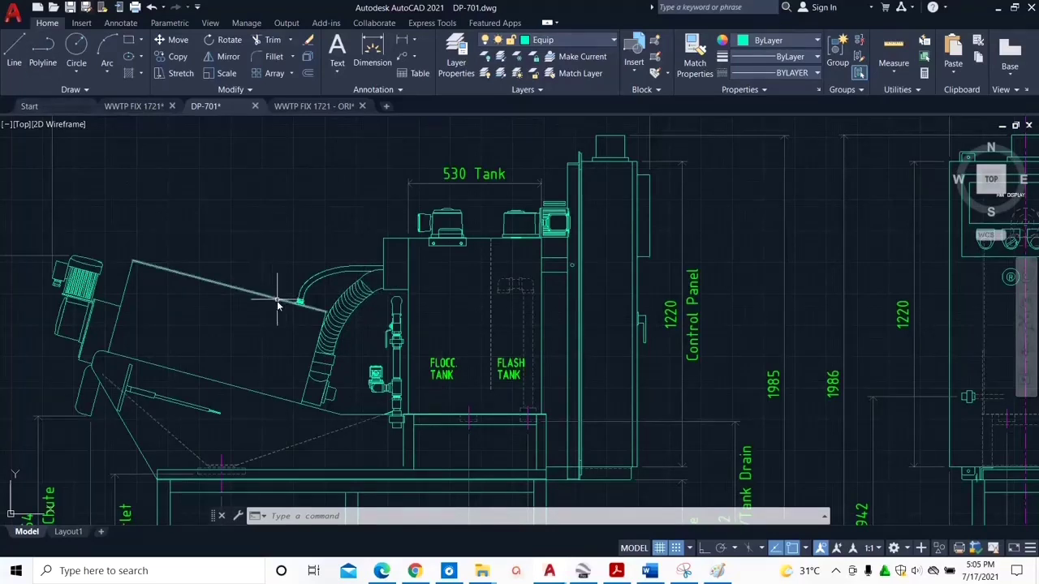
pyautogui.scroll(-5, 280, 300)
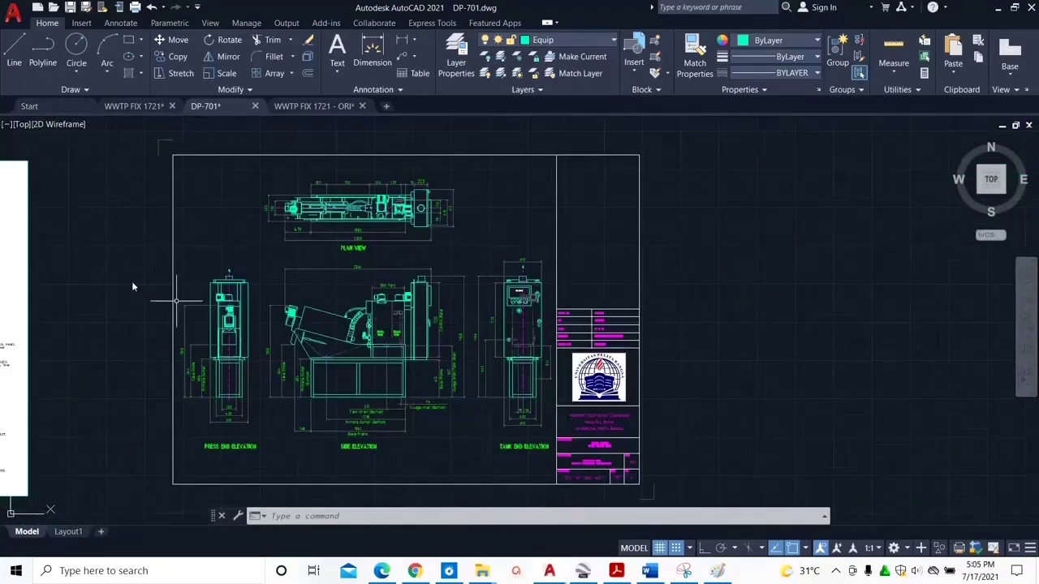
pyautogui.moveTo(92, 267)
pyautogui.mouseDown(button='middle')
pyautogui.moveTo(761, 276)
pyautogui.moveTo(835, 248)
pyautogui.mouseUp(button='middle')
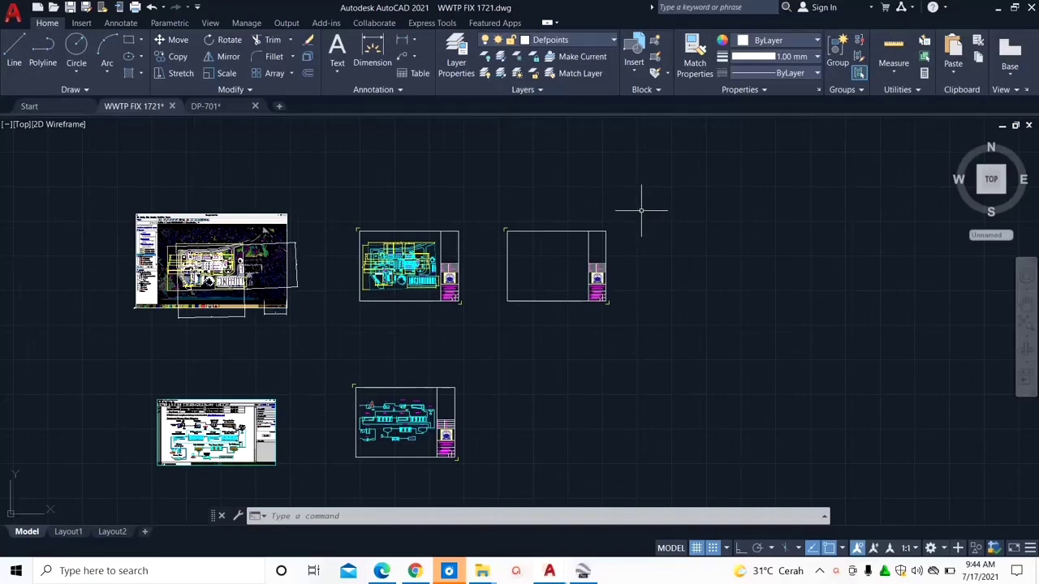
# Step: Examine the WWTP FIX 1721 general layout, covering the aeration, settling and chlorine tanks, thickeners, digesters, influent building and sludge drying beds
pyautogui.scroll(8, 499, 276)
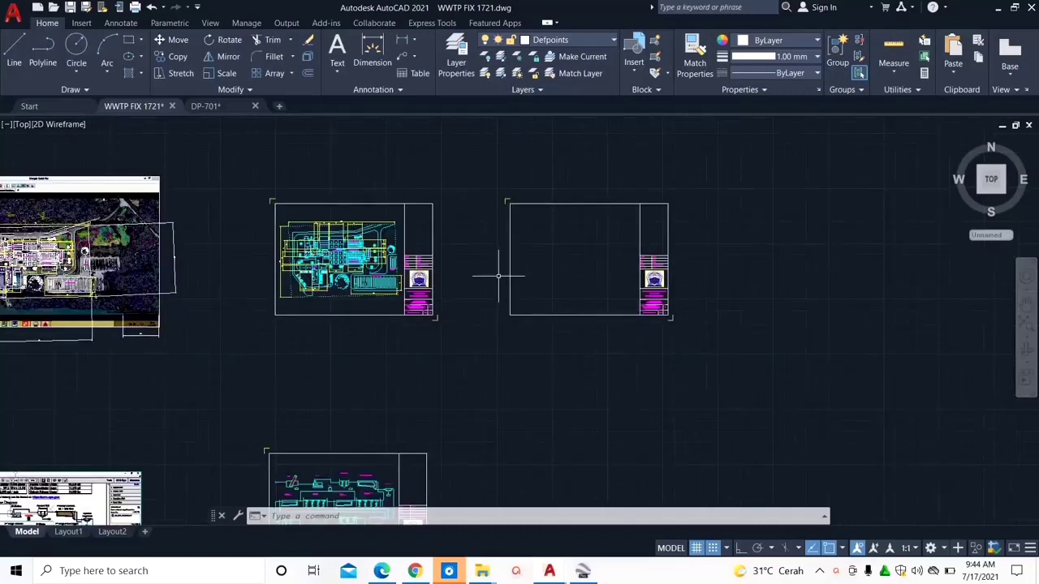
pyautogui.moveTo(470, 267)
pyautogui.mouseDown(button='middle')
pyautogui.moveTo(663, 291)
pyautogui.moveTo(832, 292)
pyautogui.mouseUp(button='middle')
pyautogui.scroll(4, 445, 260)
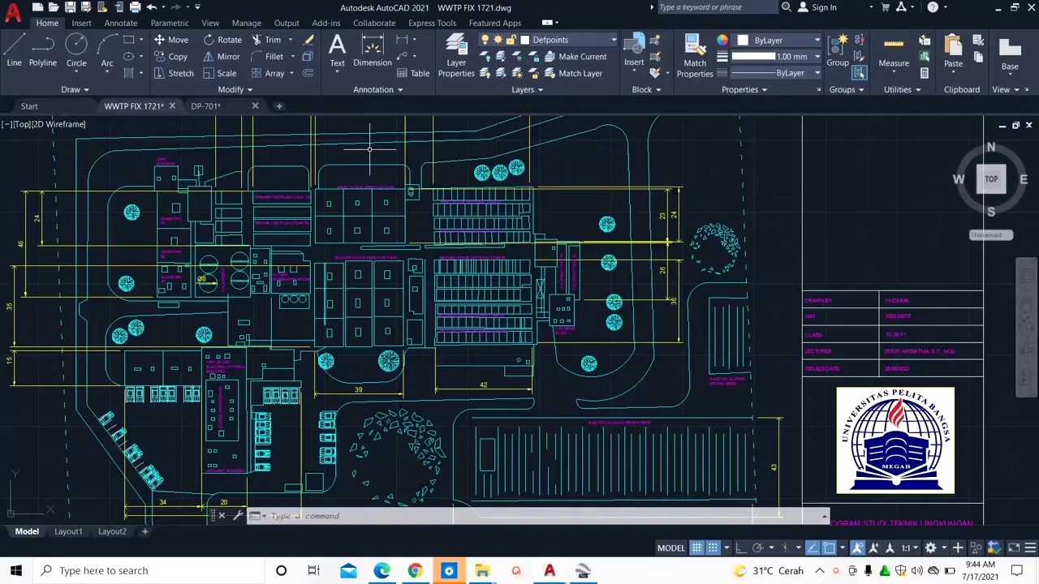
pyautogui.scroll(2, 144, 211)
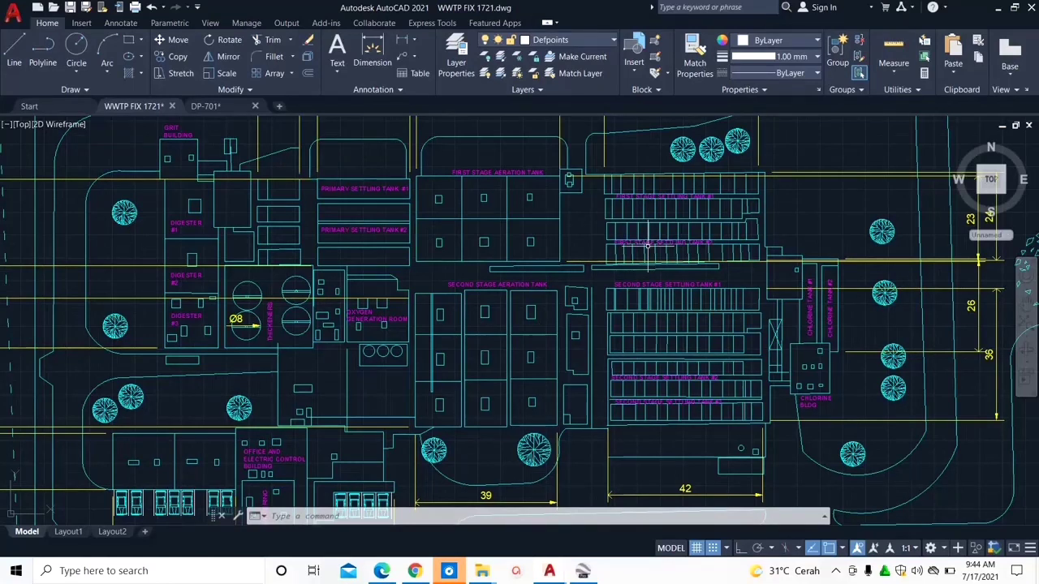
pyautogui.scroll(2, 638, 251)
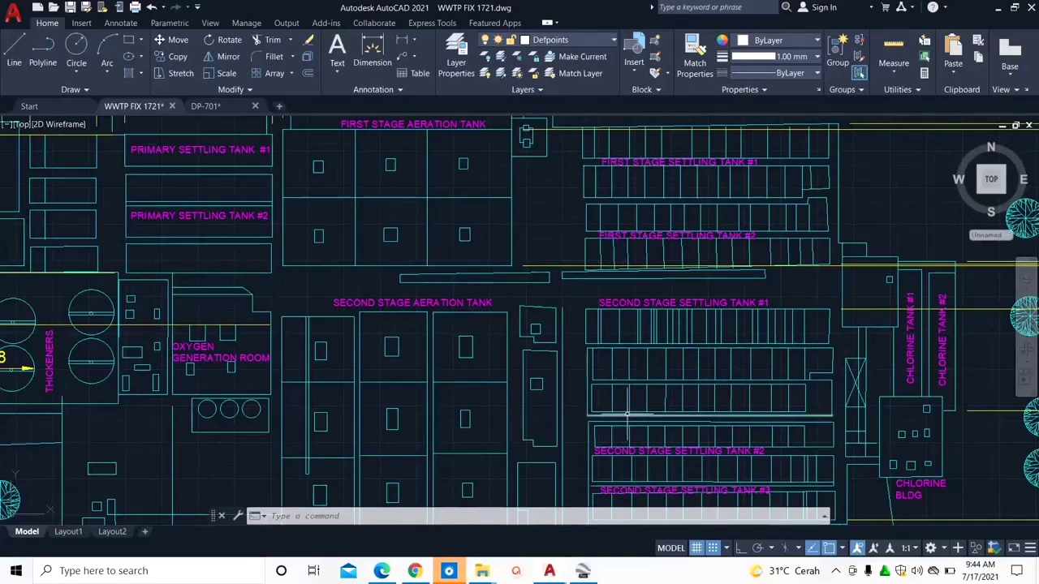
pyautogui.moveTo(888, 351); pyautogui.dragTo(628, 294, button='middle')
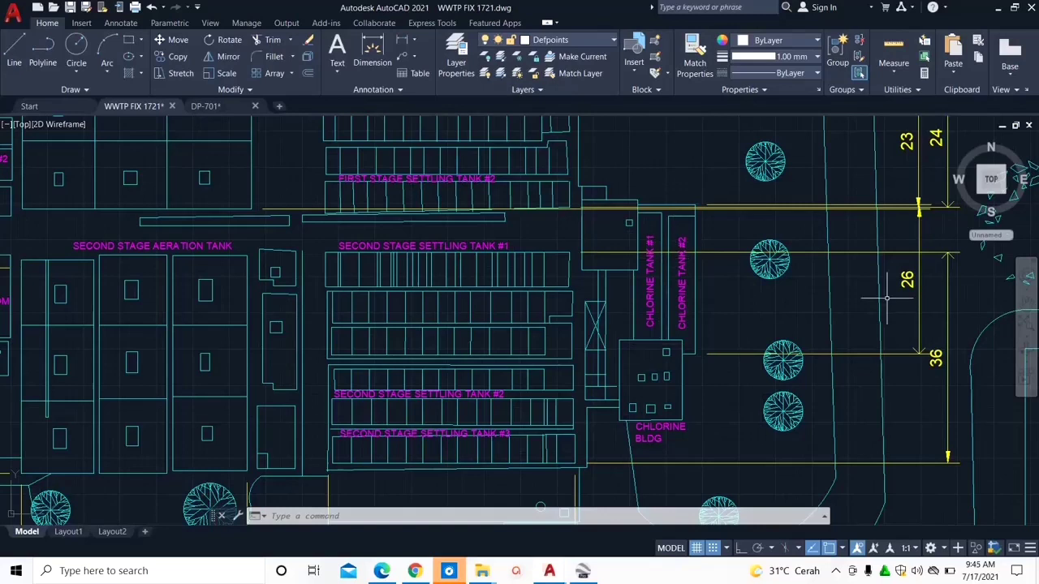
pyautogui.moveTo(888, 298); pyautogui.dragTo(539, 169, button='middle')
pyautogui.scroll(-2, 593, 284)
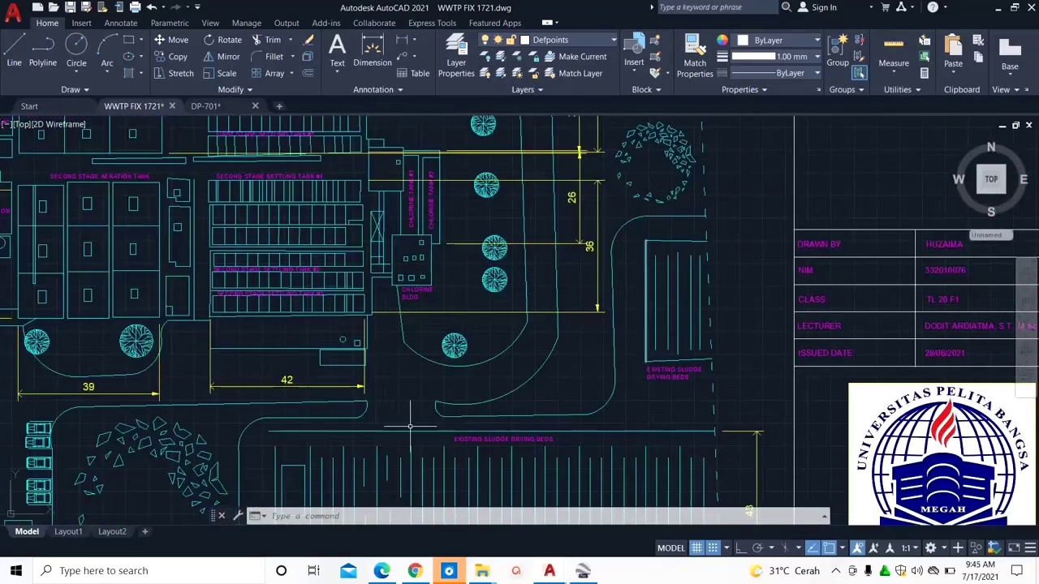
pyautogui.moveTo(256, 327)
pyautogui.mouseDown(button='middle')
pyautogui.moveTo(476, 330)
pyautogui.moveTo(671, 354)
pyautogui.mouseUp(button='middle')
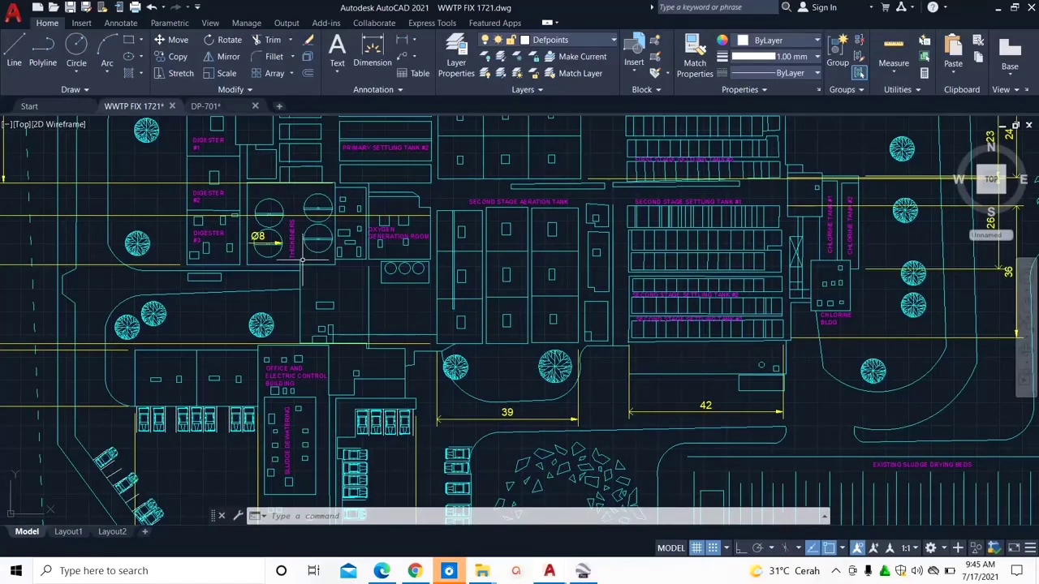
pyautogui.moveTo(297, 426)
pyautogui.mouseDown(button='middle')
pyautogui.moveTo(256, 324)
pyautogui.moveTo(327, 327)
pyautogui.mouseUp(button='middle')
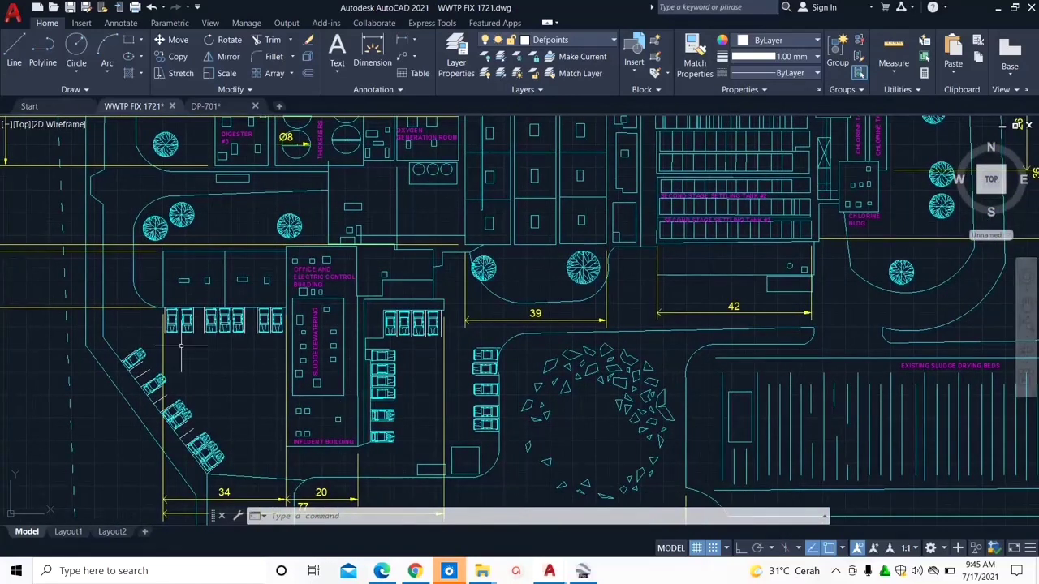
pyautogui.scroll(-3, 479, 440)
pyautogui.moveTo(495, 463); pyautogui.dragTo(484, 319, button='middle')
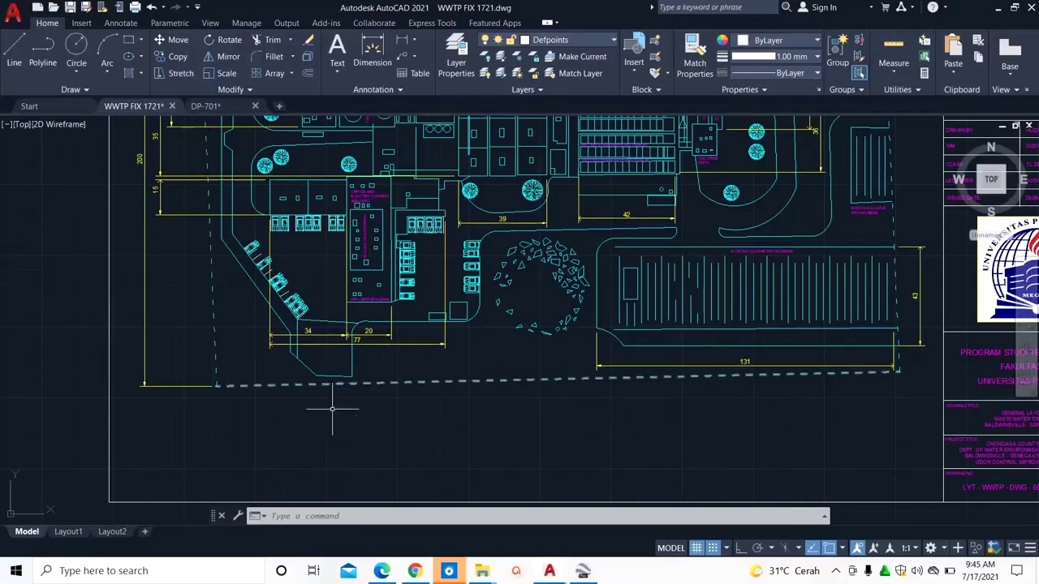
# Step: Examine the process flow diagram below the layout, following the influent through screen, lift station, grit removal, clarifiers, cyclone degritters and aeration tanks
pyautogui.scroll(-2, 332, 418)
pyautogui.moveTo(402, 467); pyautogui.dragTo(361, 206, button='middle')
pyautogui.scroll(-2, 391, 376)
pyautogui.moveTo(383, 202); pyautogui.dragTo(388, 201, button='middle')
pyautogui.moveTo(327, 418); pyautogui.dragTo(424, 273, button='middle')
pyautogui.scroll(4, 406, 313)
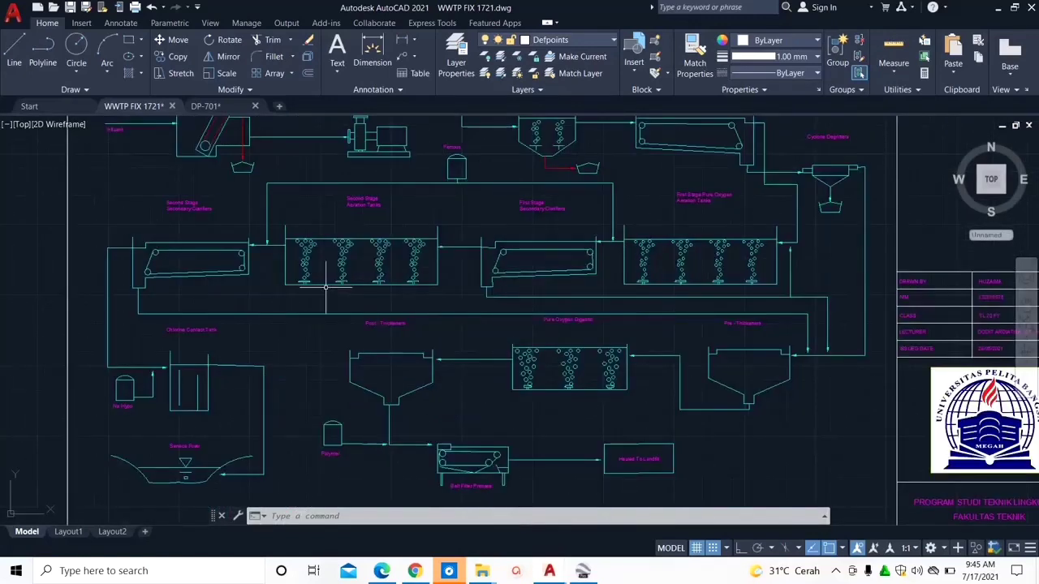
pyautogui.scroll(-2, 324, 286)
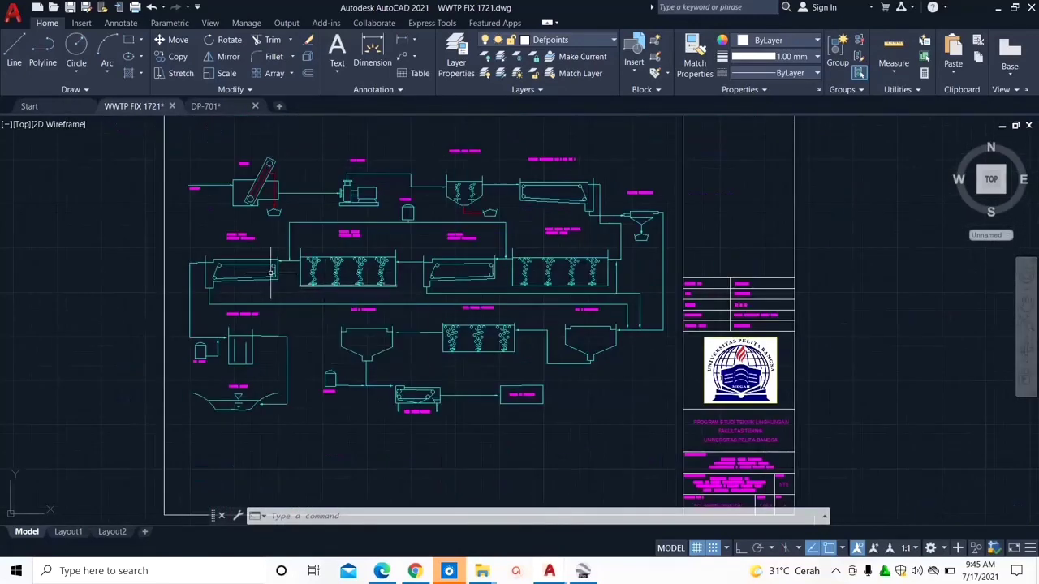
pyautogui.scroll(4, 227, 235)
pyautogui.moveTo(268, 201); pyautogui.dragTo(287, 376, button='middle')
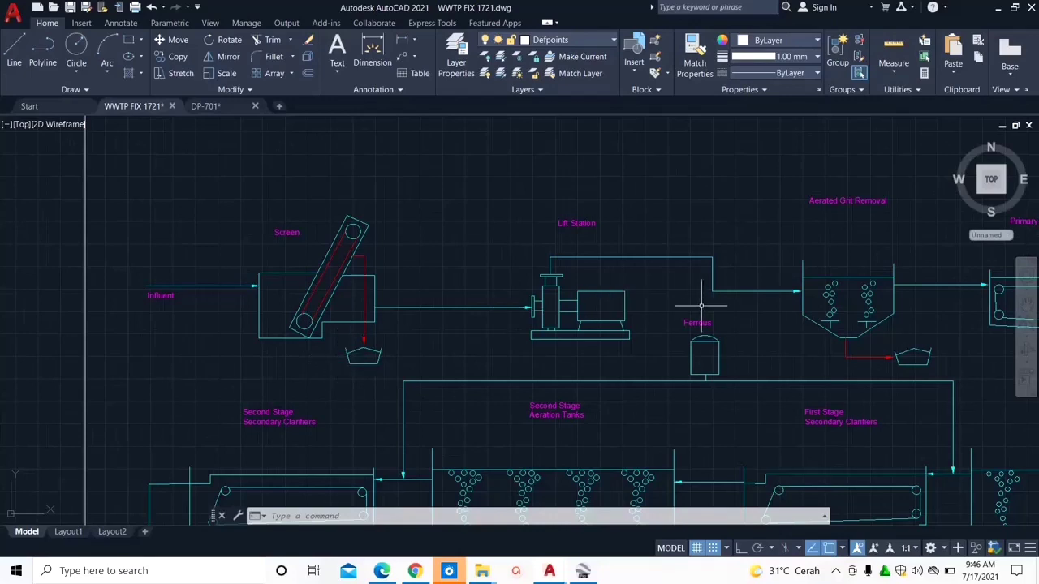
pyautogui.moveTo(656, 353)
pyautogui.mouseDown(button='middle')
pyautogui.moveTo(524, 354)
pyautogui.moveTo(454, 337)
pyautogui.mouseUp(button='middle')
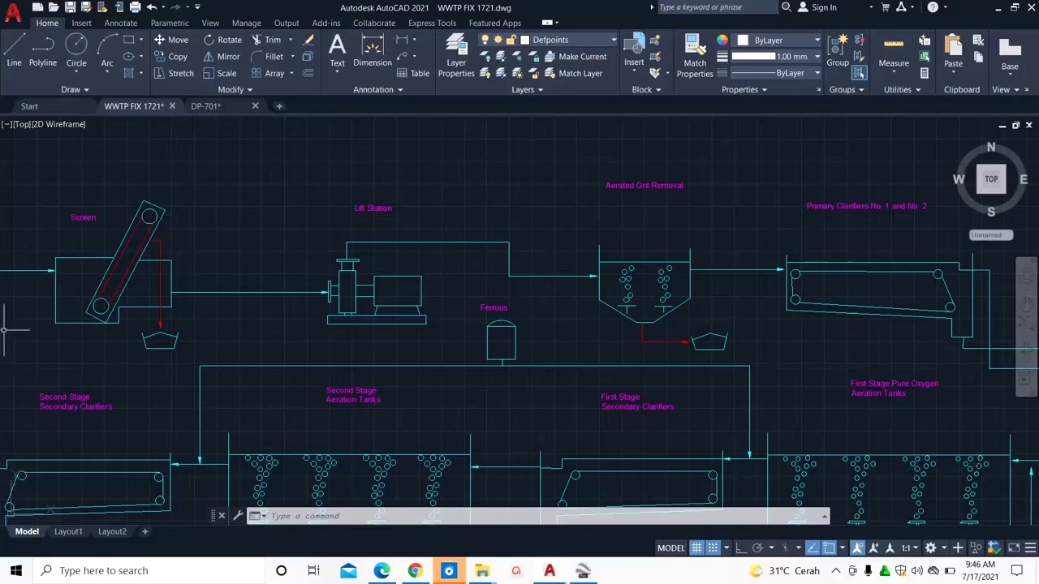
pyautogui.moveTo(684, 297); pyautogui.dragTo(519, 324, button='middle')
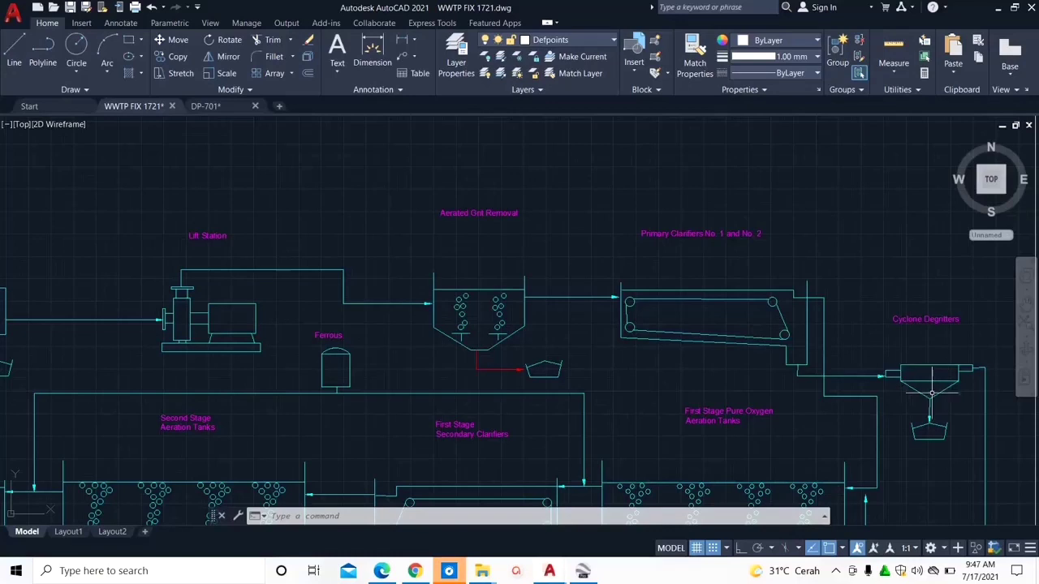
pyautogui.moveTo(921, 458)
pyautogui.mouseDown(button='middle')
pyautogui.moveTo(892, 207)
pyautogui.moveTo(873, 306)
pyautogui.moveTo(882, 381)
pyautogui.mouseUp(button='middle')
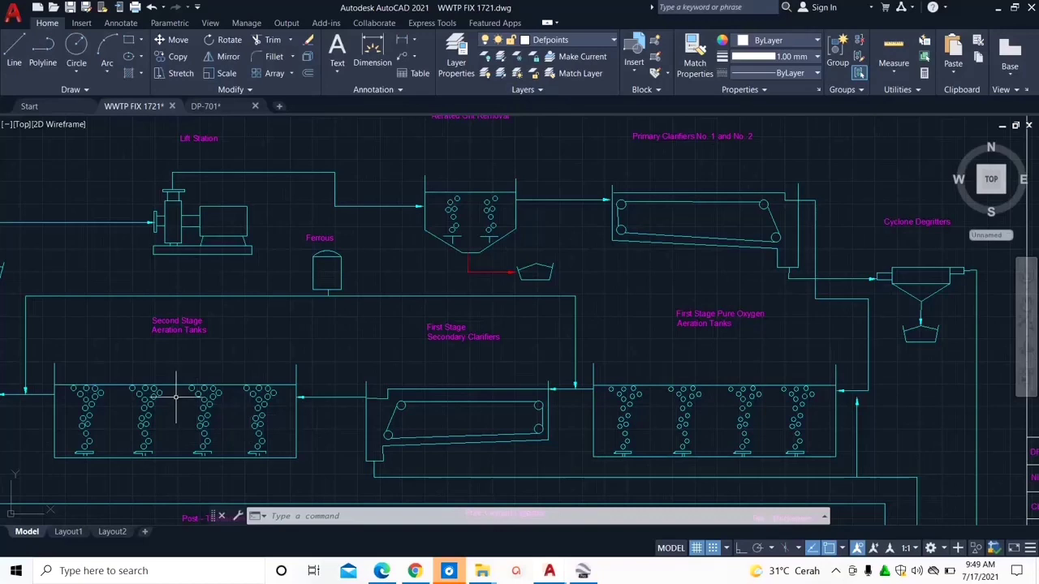
pyautogui.moveTo(180, 401); pyautogui.dragTo(385, 392, button='middle')
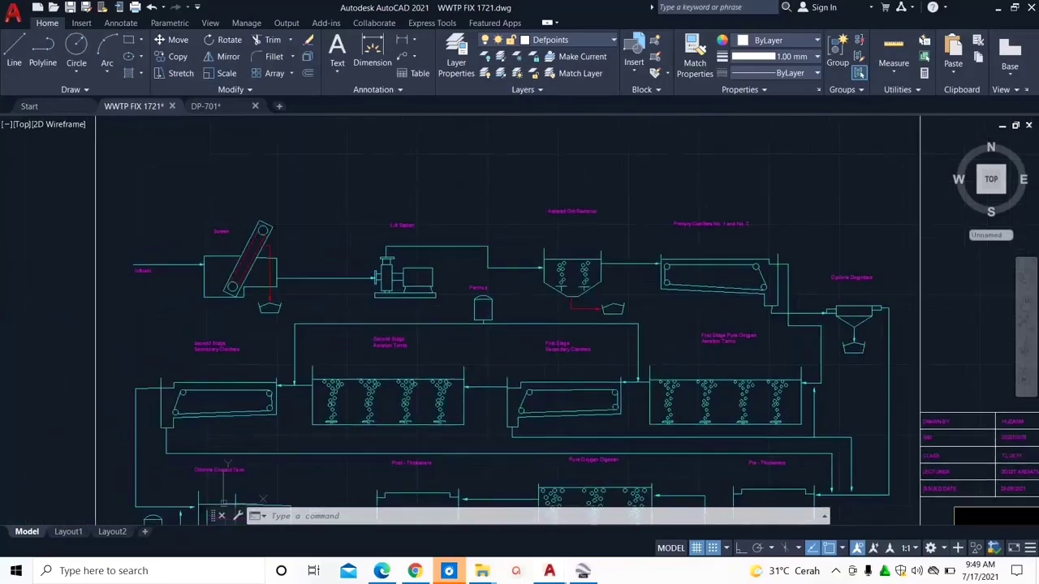
# Step: Examine the middle of the process flow diagram, following the aeration tanks and secondary clarifiers to the chlorine contact tank and Seneca River
pyautogui.scroll(5, 385, 393)
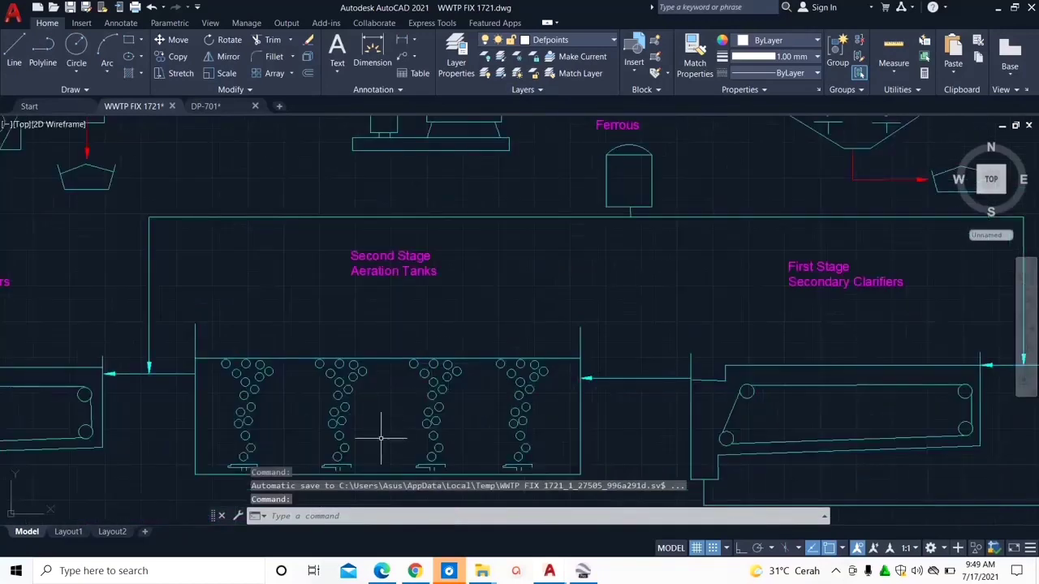
pyautogui.scroll(-3, 379, 430)
pyautogui.scroll(2, 382, 436)
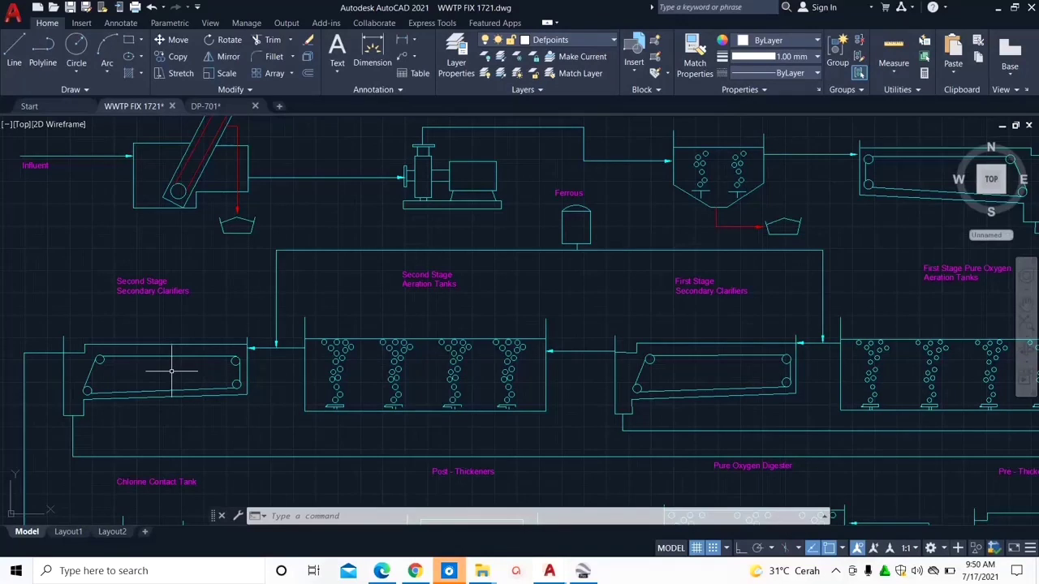
pyautogui.moveTo(164, 397)
pyautogui.moveTo(163, 401); pyautogui.dragTo(180, 294, button='middle')
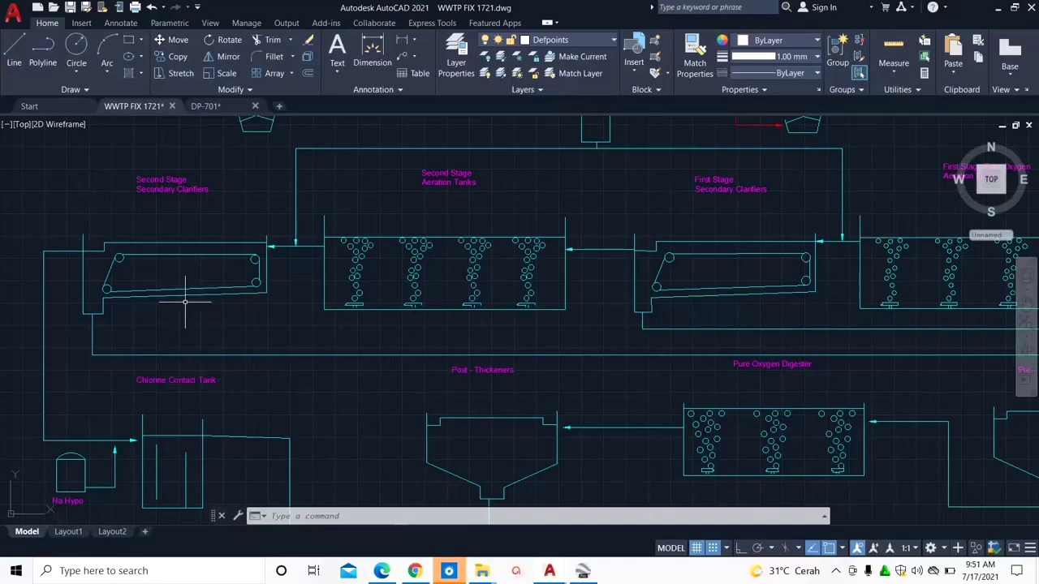
pyautogui.moveTo(135, 425); pyautogui.dragTo(193, 306, button='middle')
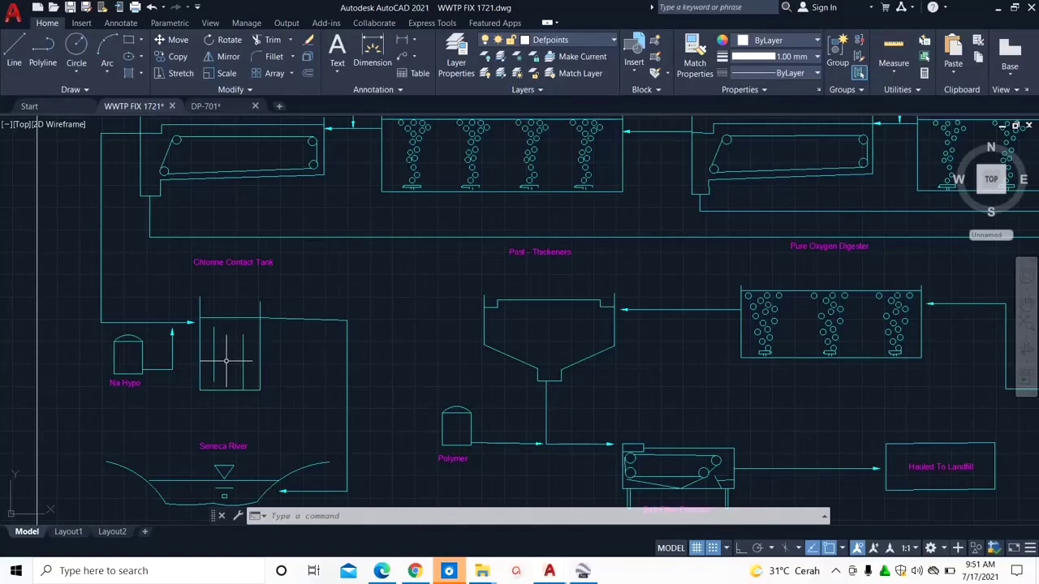
pyautogui.moveTo(242, 361)
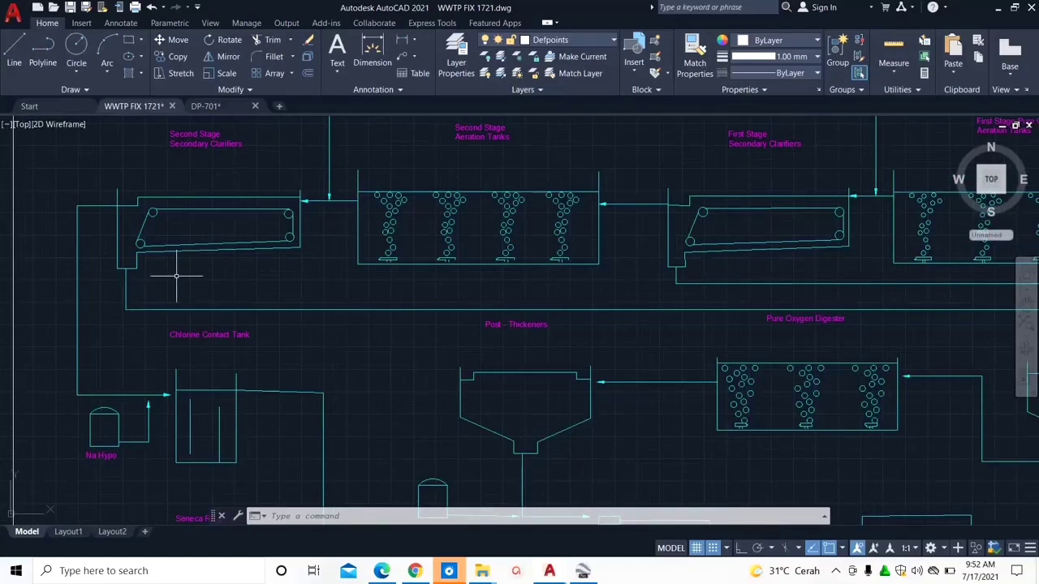
# Step: Examine the sludge line of the process flow diagram, from pre-thickeners through pure oxygen digester, post-thickeners and belt filter presses to landfill hauling
pyautogui.moveTo(589, 341); pyautogui.dragTo(380, 275, button='middle')
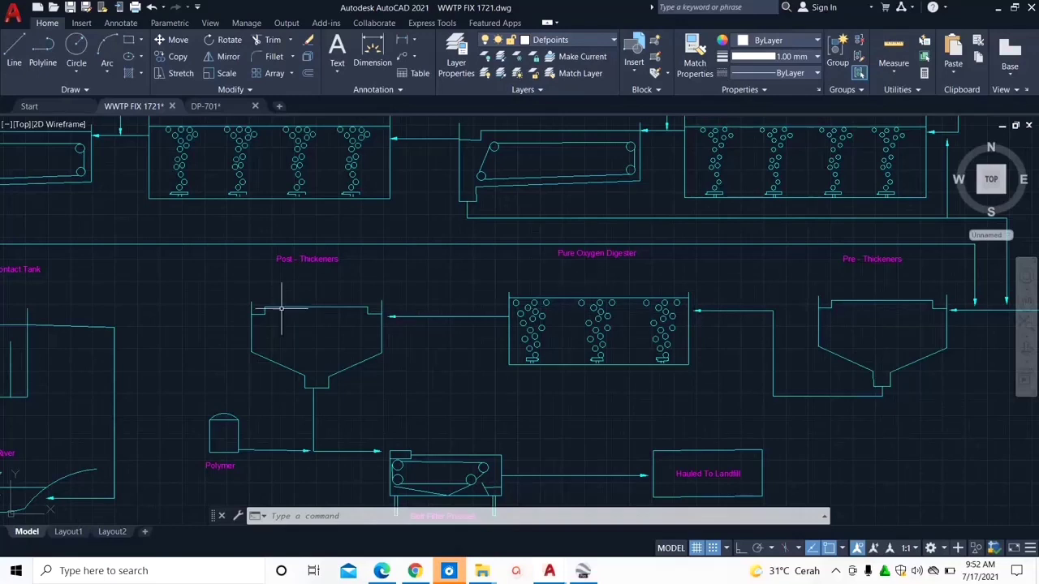
pyautogui.scroll(-4, 357, 418)
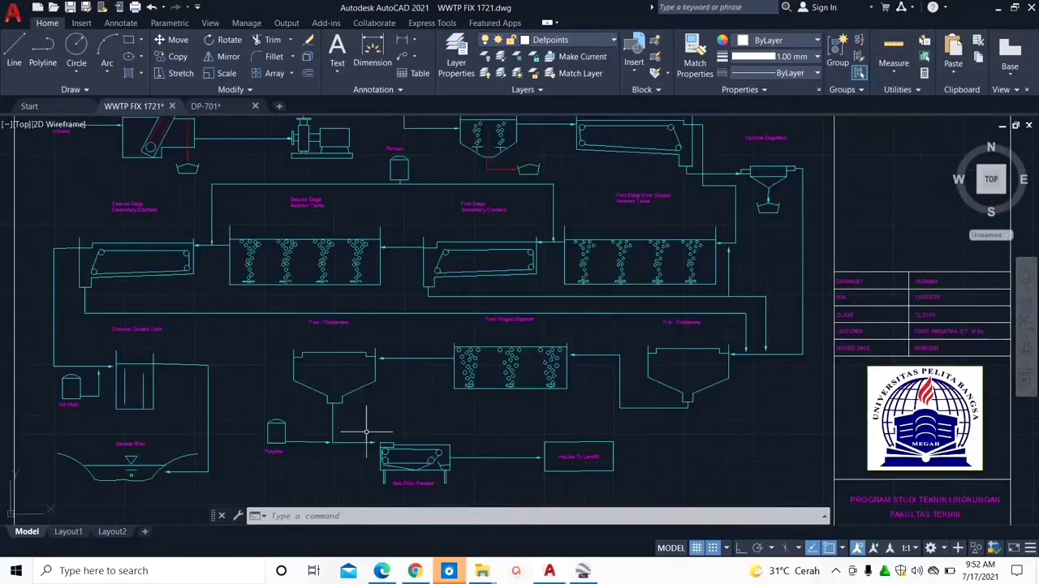
pyautogui.scroll(4, 535, 437)
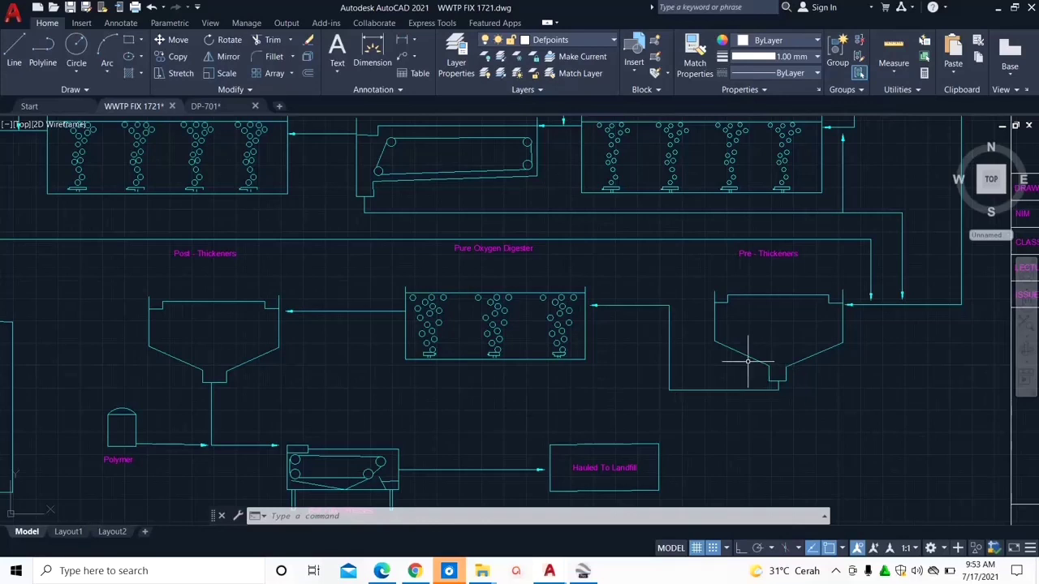
pyautogui.moveTo(24, 218)
pyautogui.mouseDown(button='middle')
pyautogui.moveTo(116, 250)
pyautogui.moveTo(356, 265)
pyautogui.moveTo(103, 185)
pyautogui.mouseUp(button='middle')
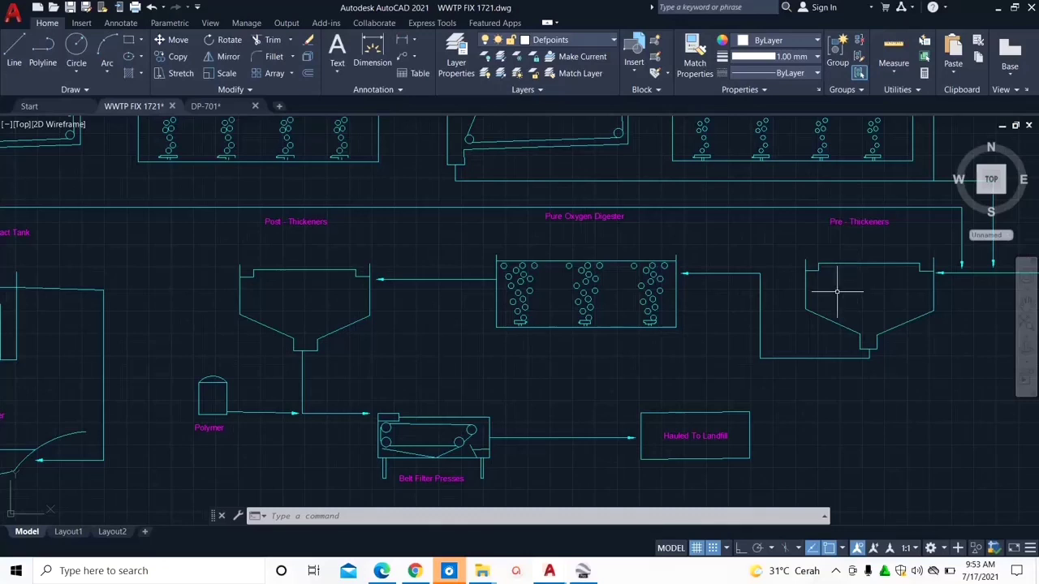
pyautogui.moveTo(577, 302)
pyautogui.moveTo(726, 457)
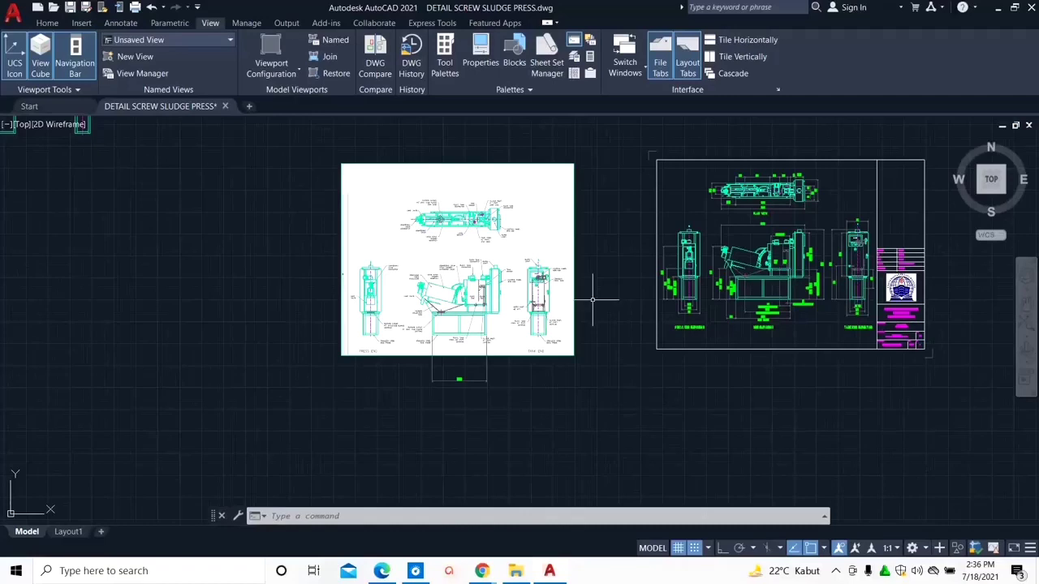
# Step: Examine the labelled reference image in DETAIL SCREW SLUDGE PRESS, covering the dewatering drum, flocculation and flash tanks, control panel, filtrate outlet and base frame
pyautogui.scroll(2, 555, 260)
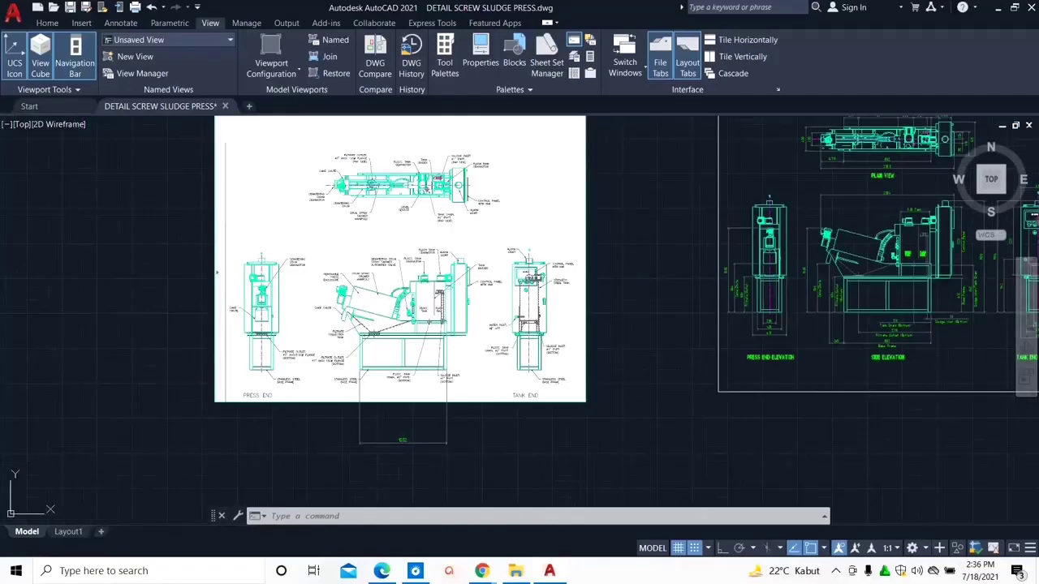
pyautogui.scroll(2, 552, 277)
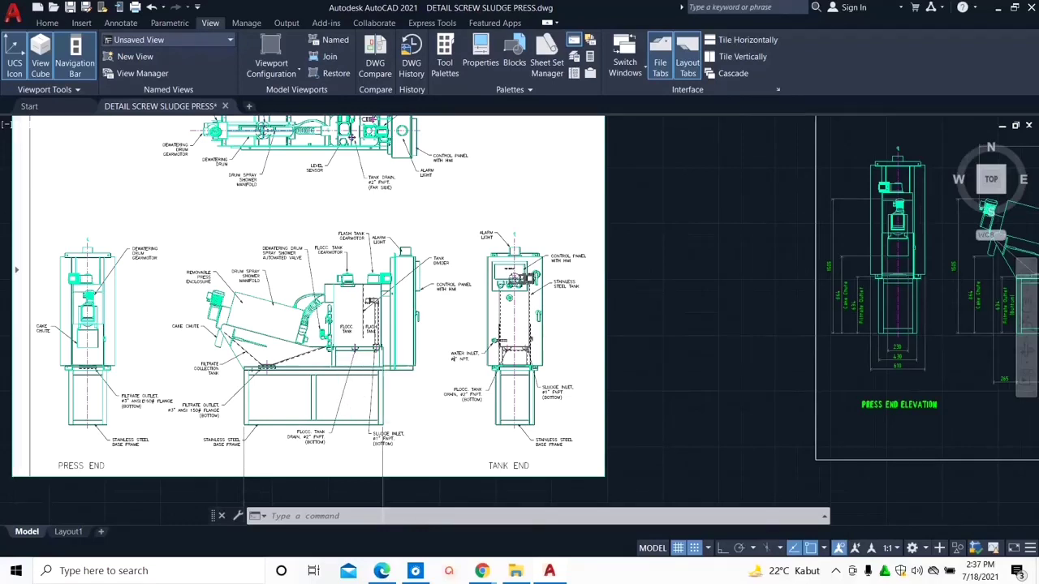
pyautogui.scroll(4, 321, 311)
pyautogui.scroll(-2, 286, 318)
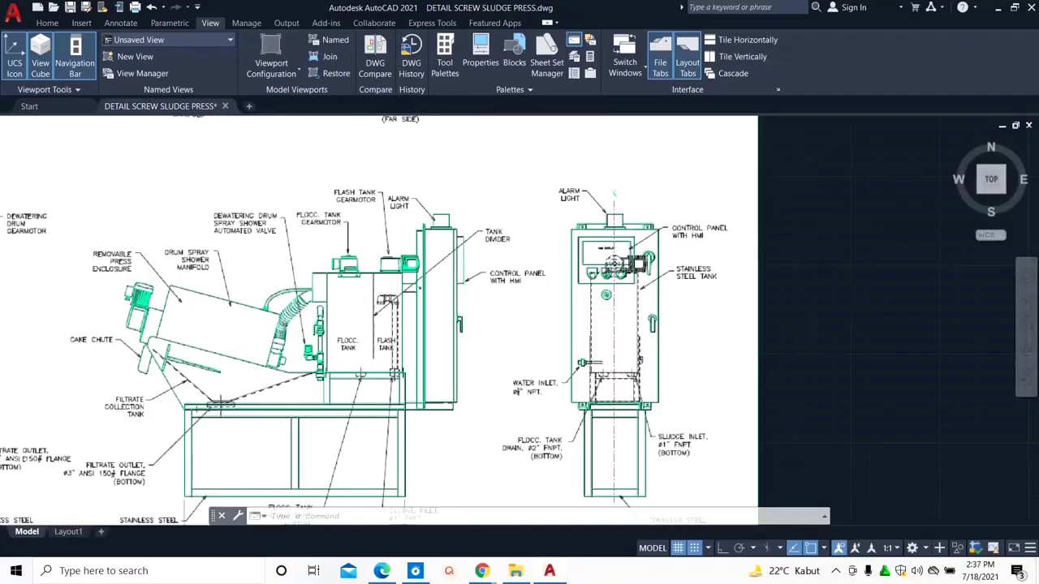
pyautogui.moveTo(288, 325); pyautogui.dragTo(344, 316, button='middle')
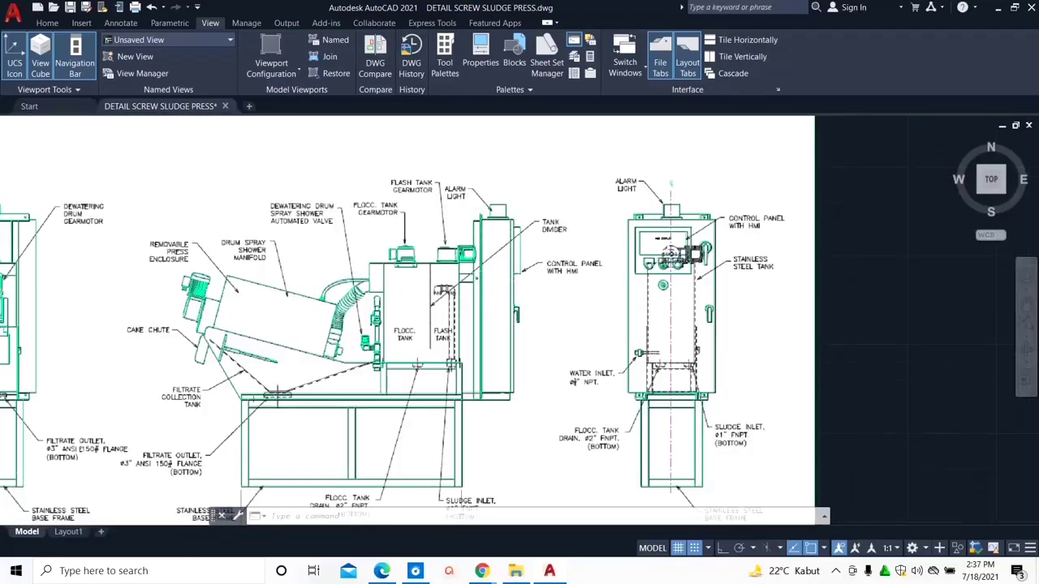
pyautogui.moveTo(491, 461); pyautogui.dragTo(526, 391, button='middle')
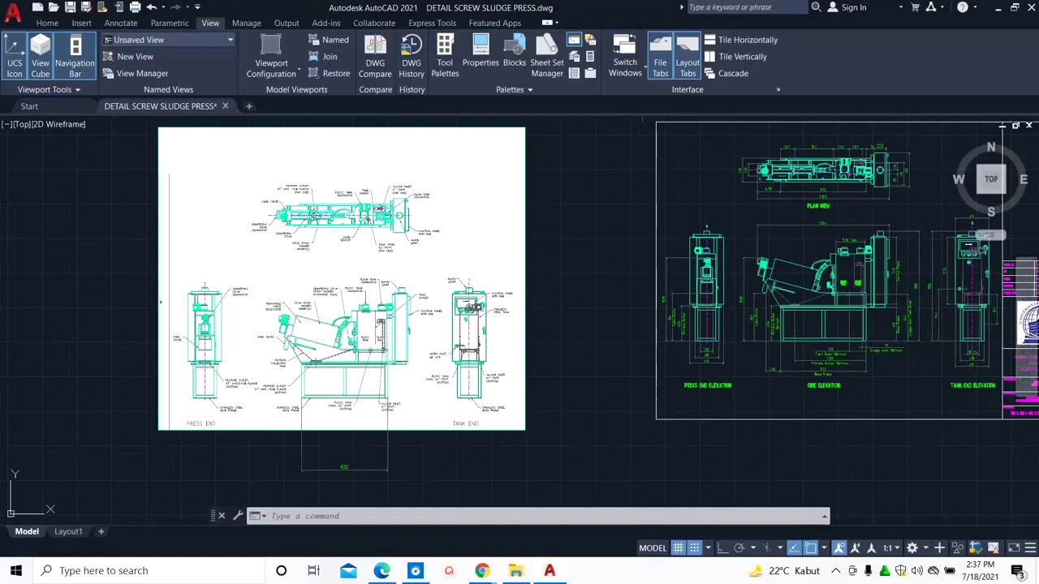
pyautogui.scroll(-2, 568, 355)
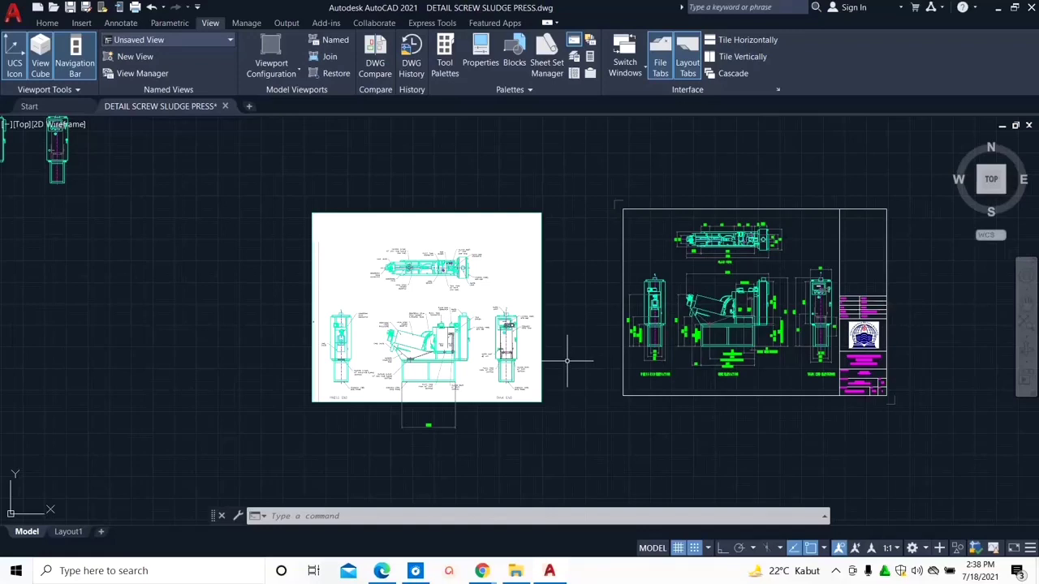
pyautogui.scroll(2, 452, 365)
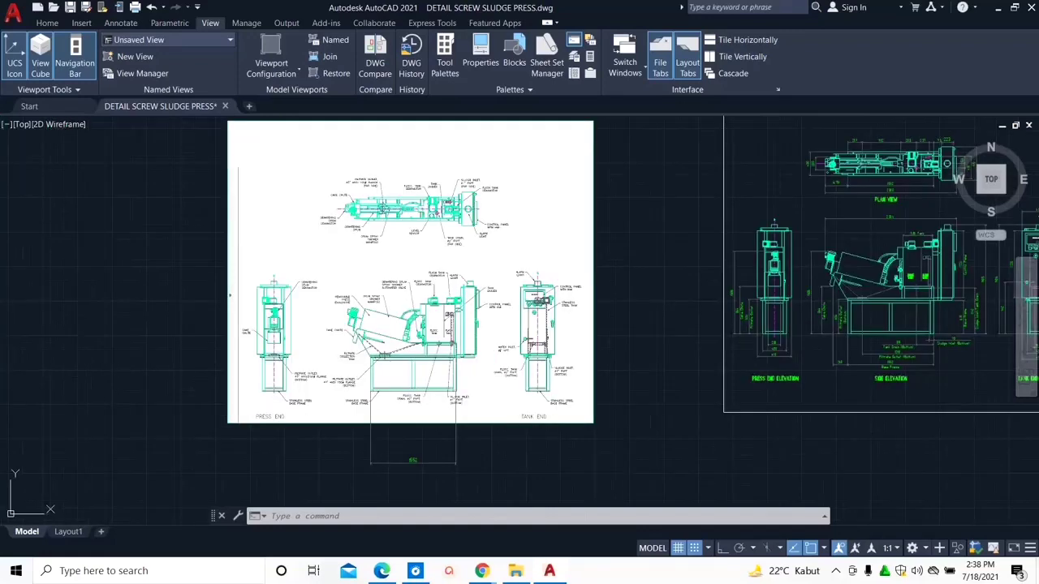
pyautogui.scroll(2, 423, 310)
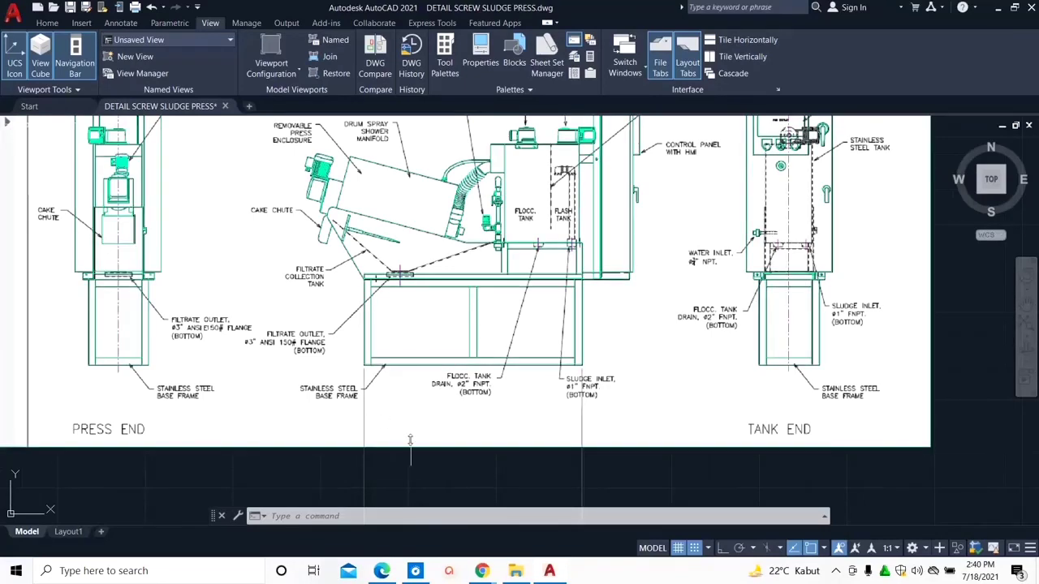
# Step: Compare the separate traced views, the reference image and the dimensioned screw sludge press sheet side by side
pyautogui.scroll(-8, 681, 410)
pyautogui.moveTo(675, 371); pyautogui.dragTo(623, 379, button='middle')
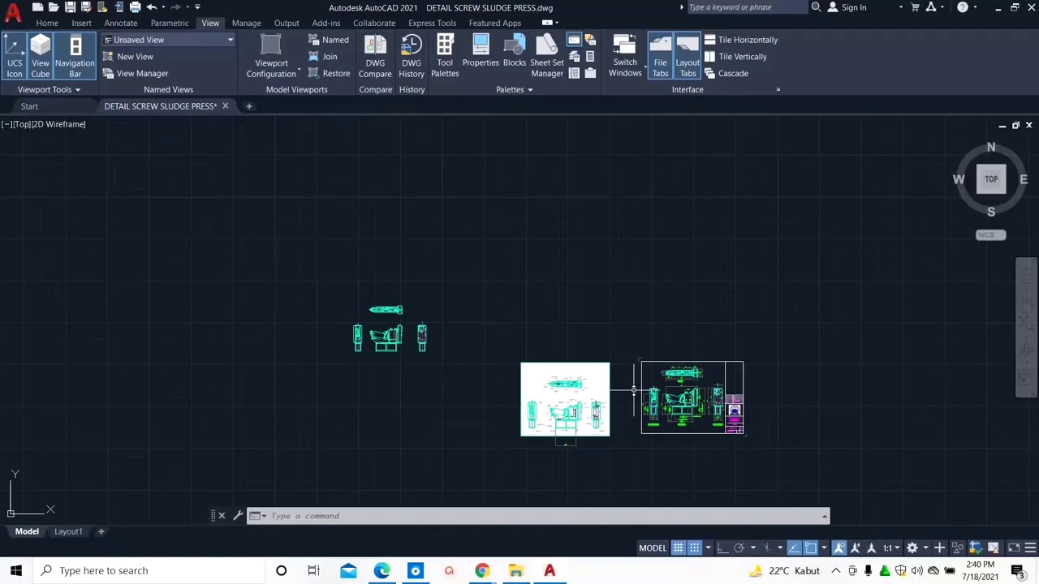
pyautogui.scroll(4, 632, 389)
pyautogui.scroll(-2, 629, 403)
pyautogui.moveTo(629, 404); pyautogui.dragTo(633, 362, button='middle')
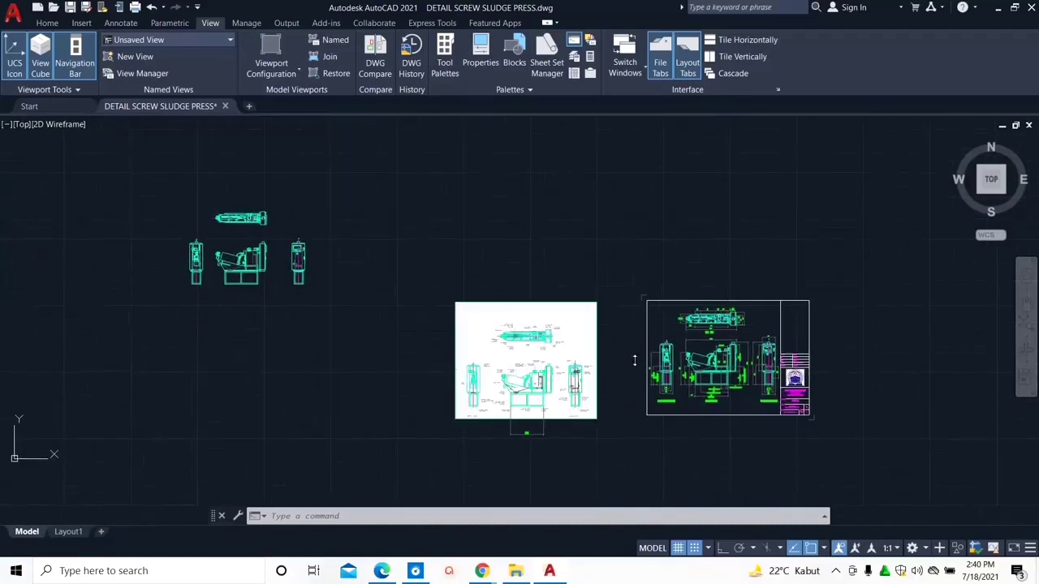
pyautogui.scroll(2, 608, 372)
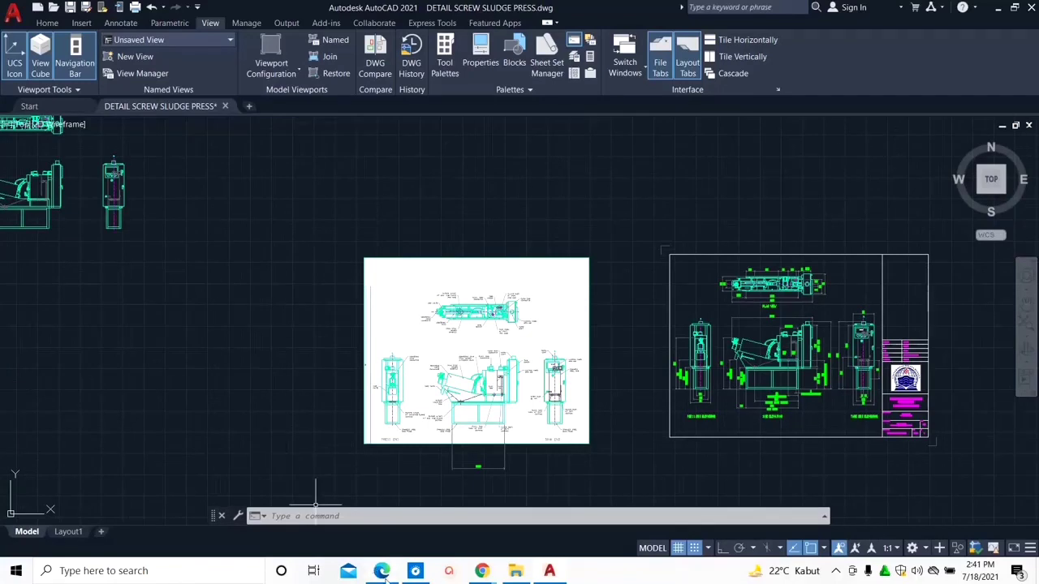
# Step: Switch to Microsoft Edge and review the three plotted sheets in uas fix.pdf: general layout, process flow diagram and screw sludge press detail
pyautogui.click(512, 575)
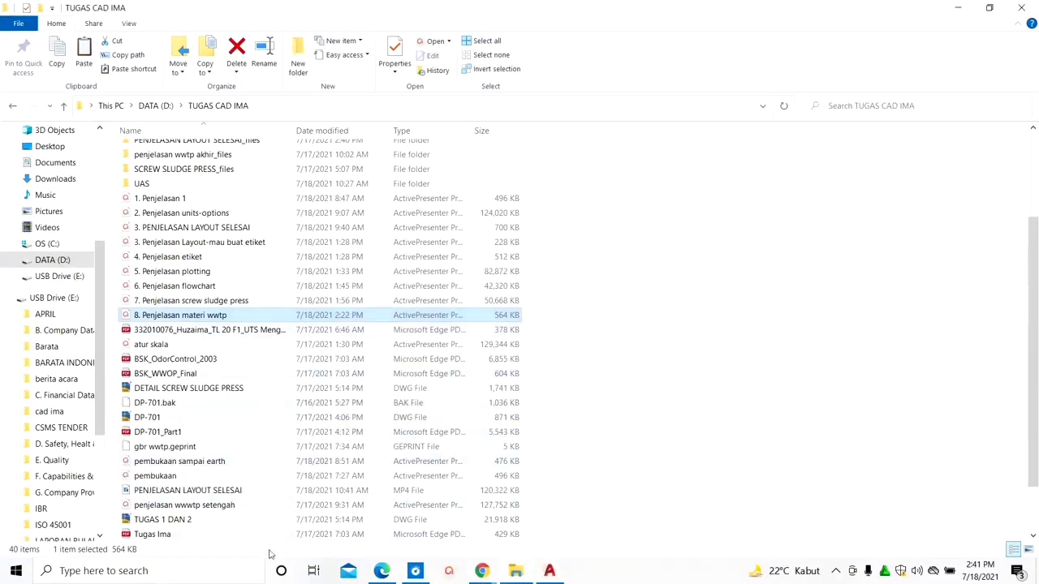
pyautogui.click(380, 572)
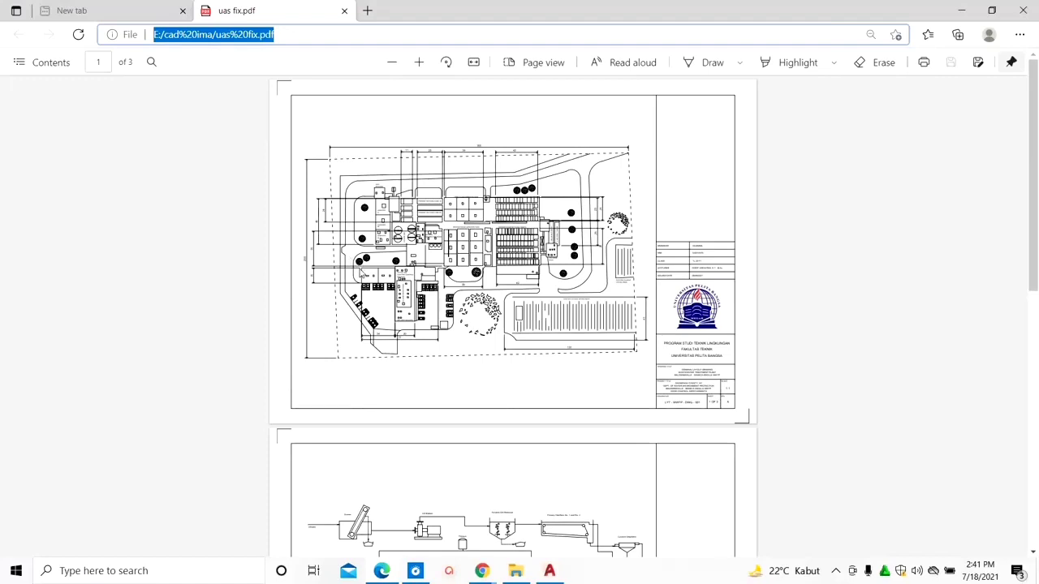
pyautogui.scroll(-7, 363, 273)
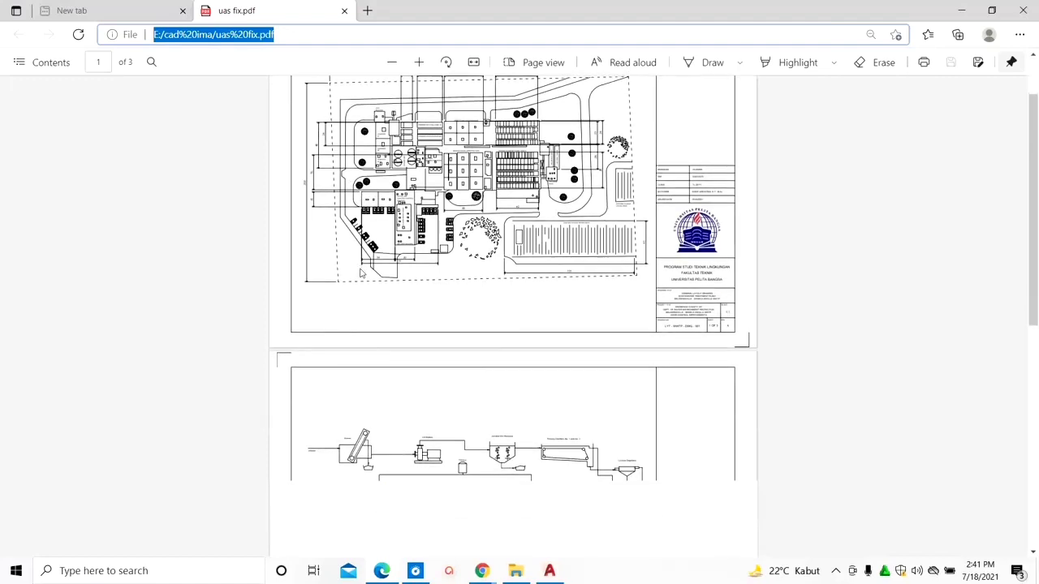
pyautogui.scroll(8, 363, 274)
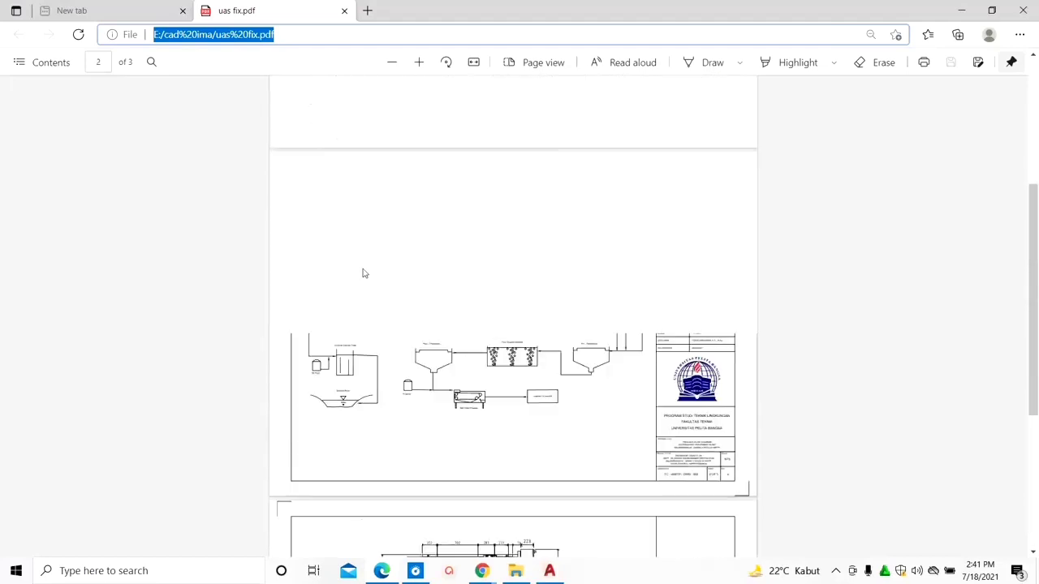
pyautogui.keyDown('ctrl'); pyautogui.scroll(1, 424, 267); pyautogui.keyUp('ctrl')
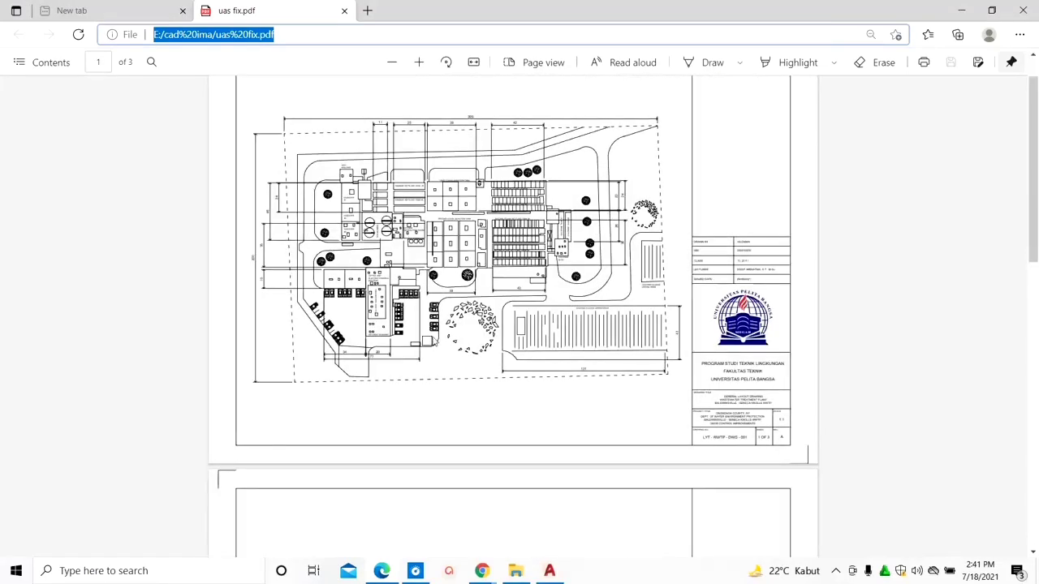
pyautogui.scroll(-5, 433, 342)
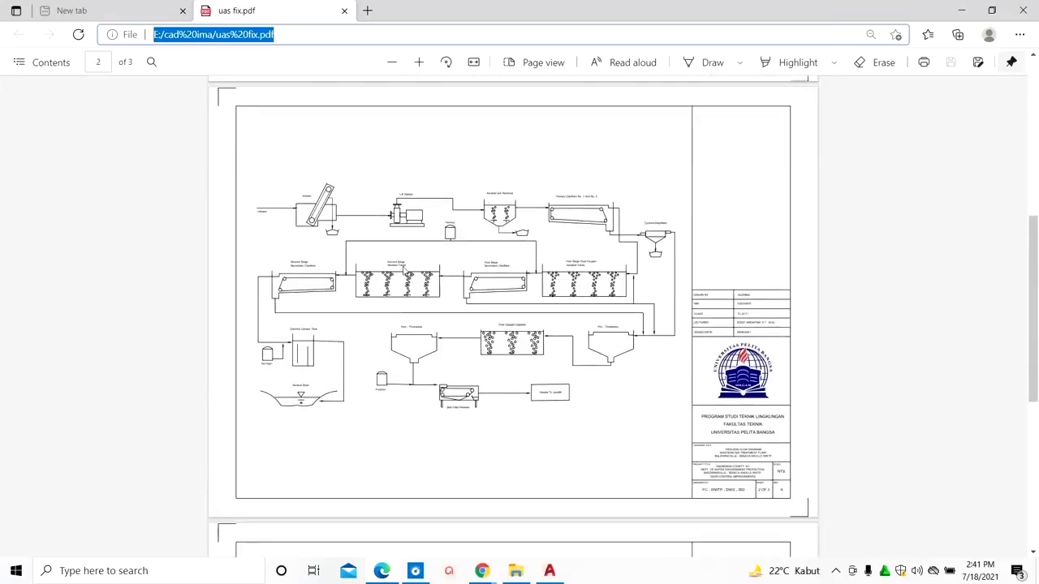
pyautogui.scroll(-1, 430, 269)
pyautogui.scroll(1, 431, 269)
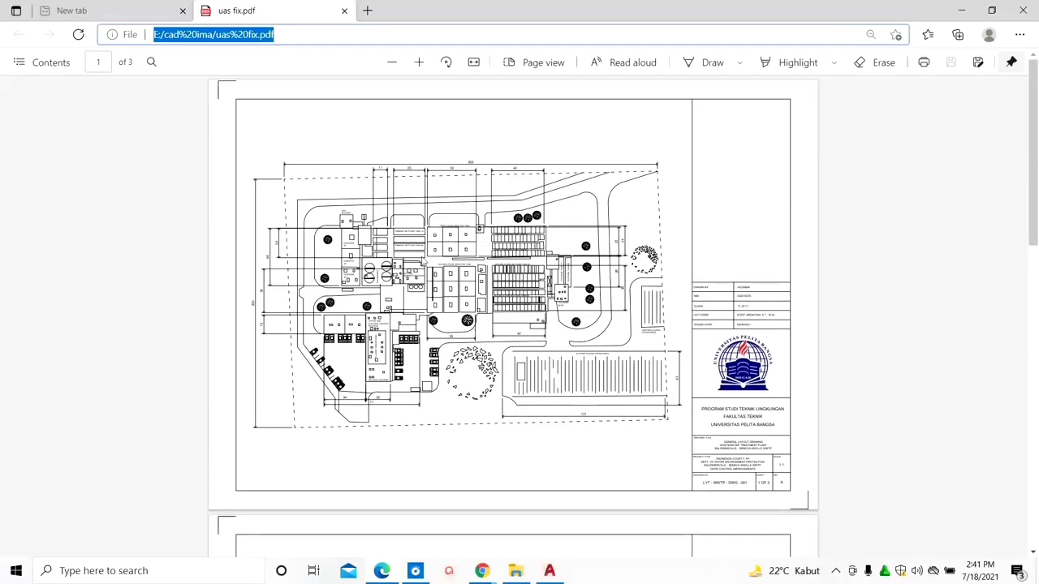
pyautogui.scroll(-10, 478, 327)
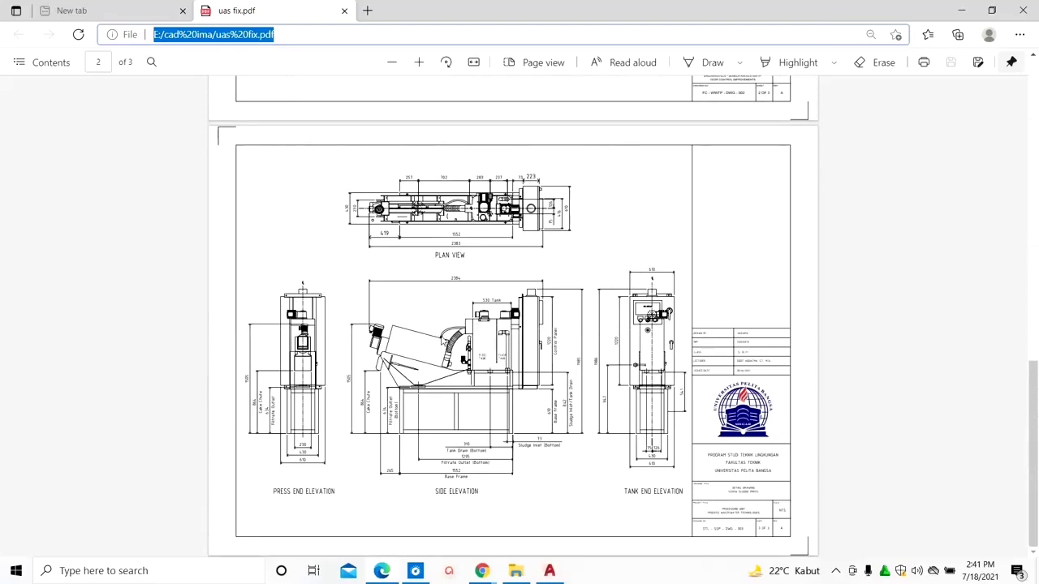
pyautogui.moveTo(481, 572)
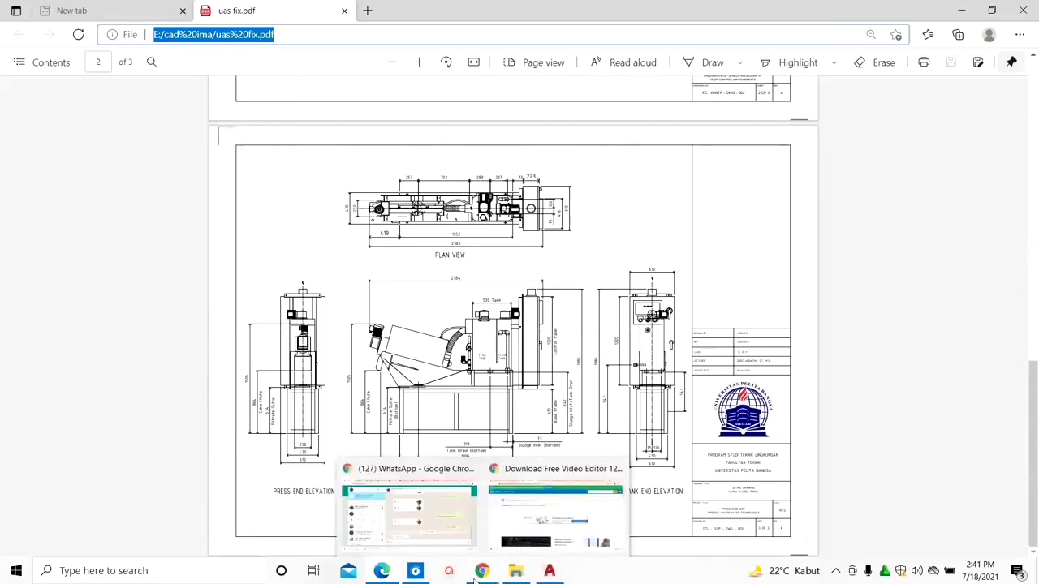